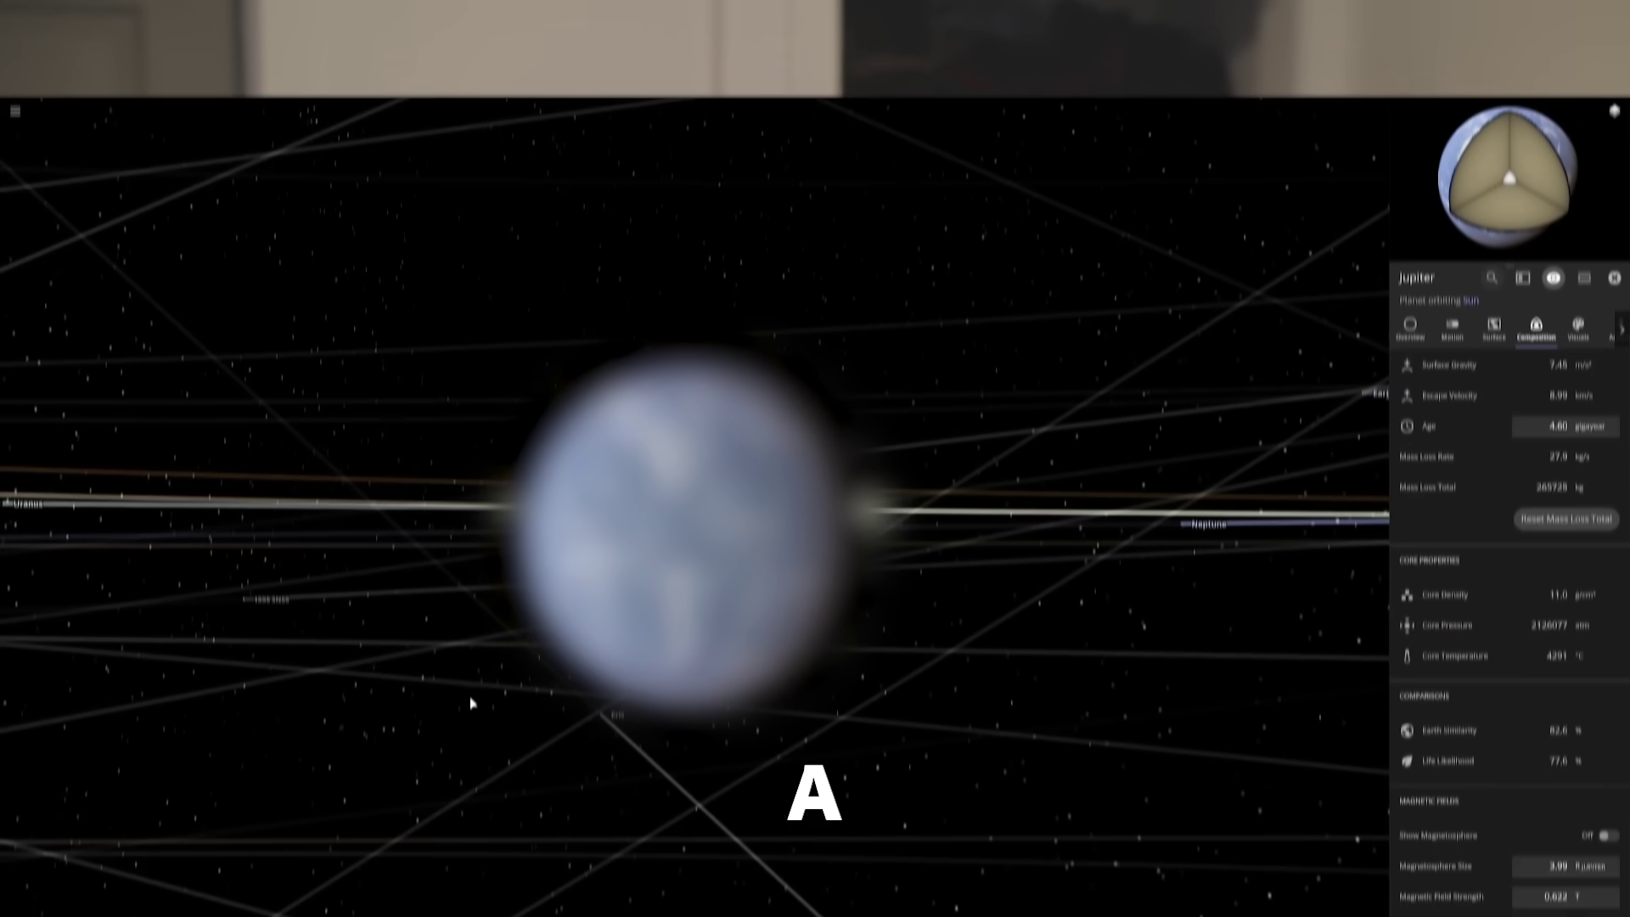
drag(473, 702, 1072, 719)
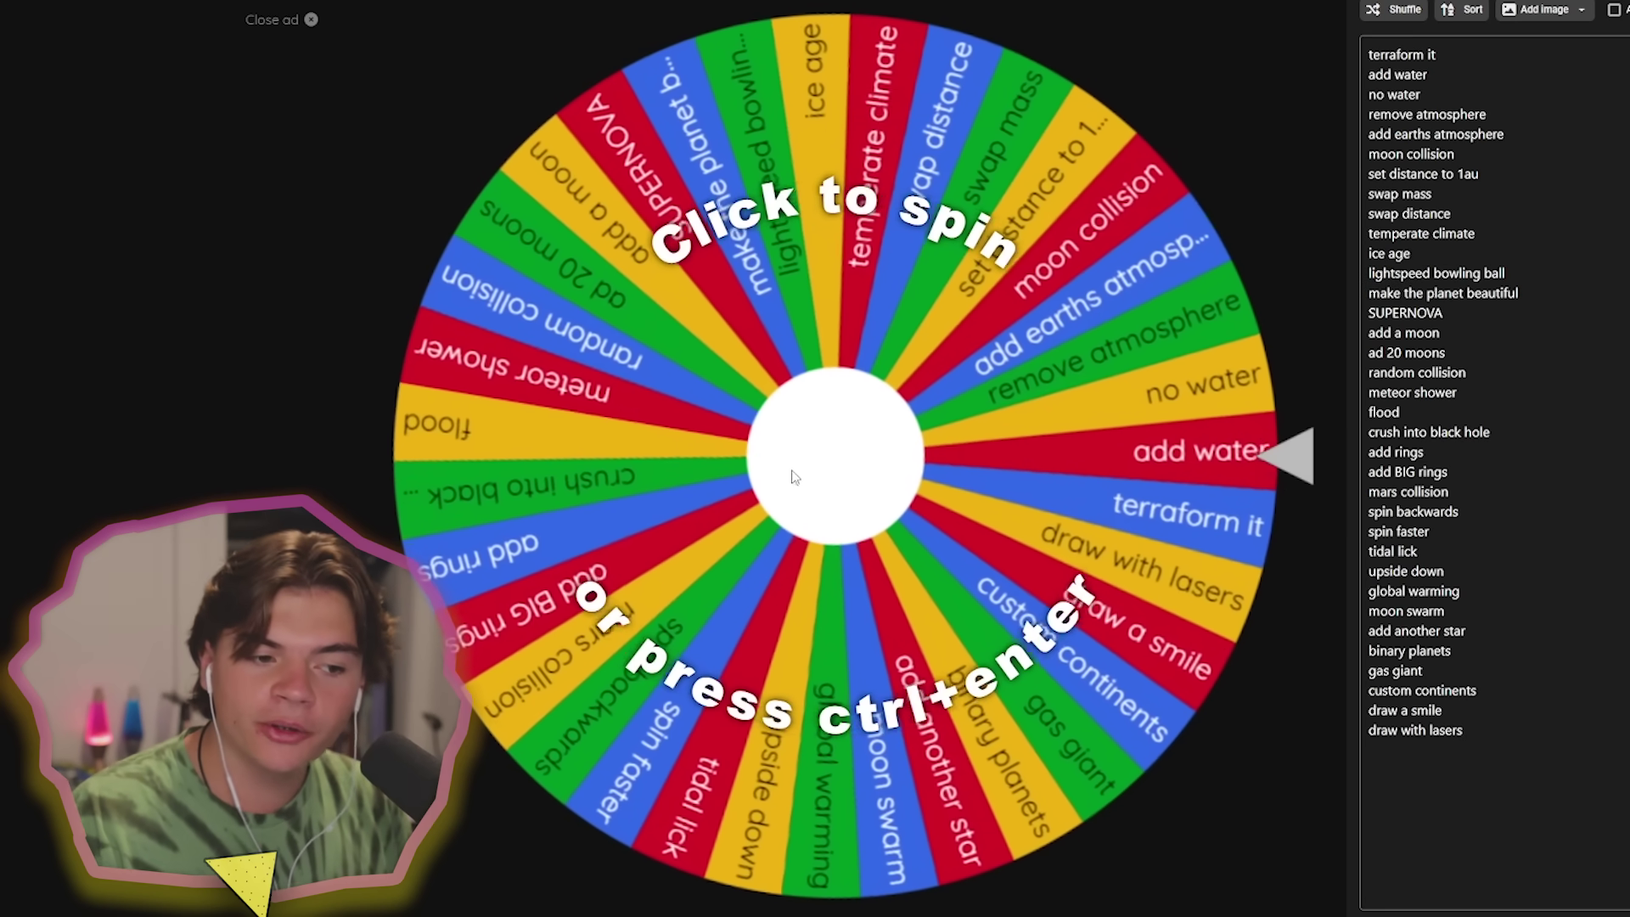
- Spin the wheel to pick a challenge for the planet and close the result without removing the entry
click(828, 482)
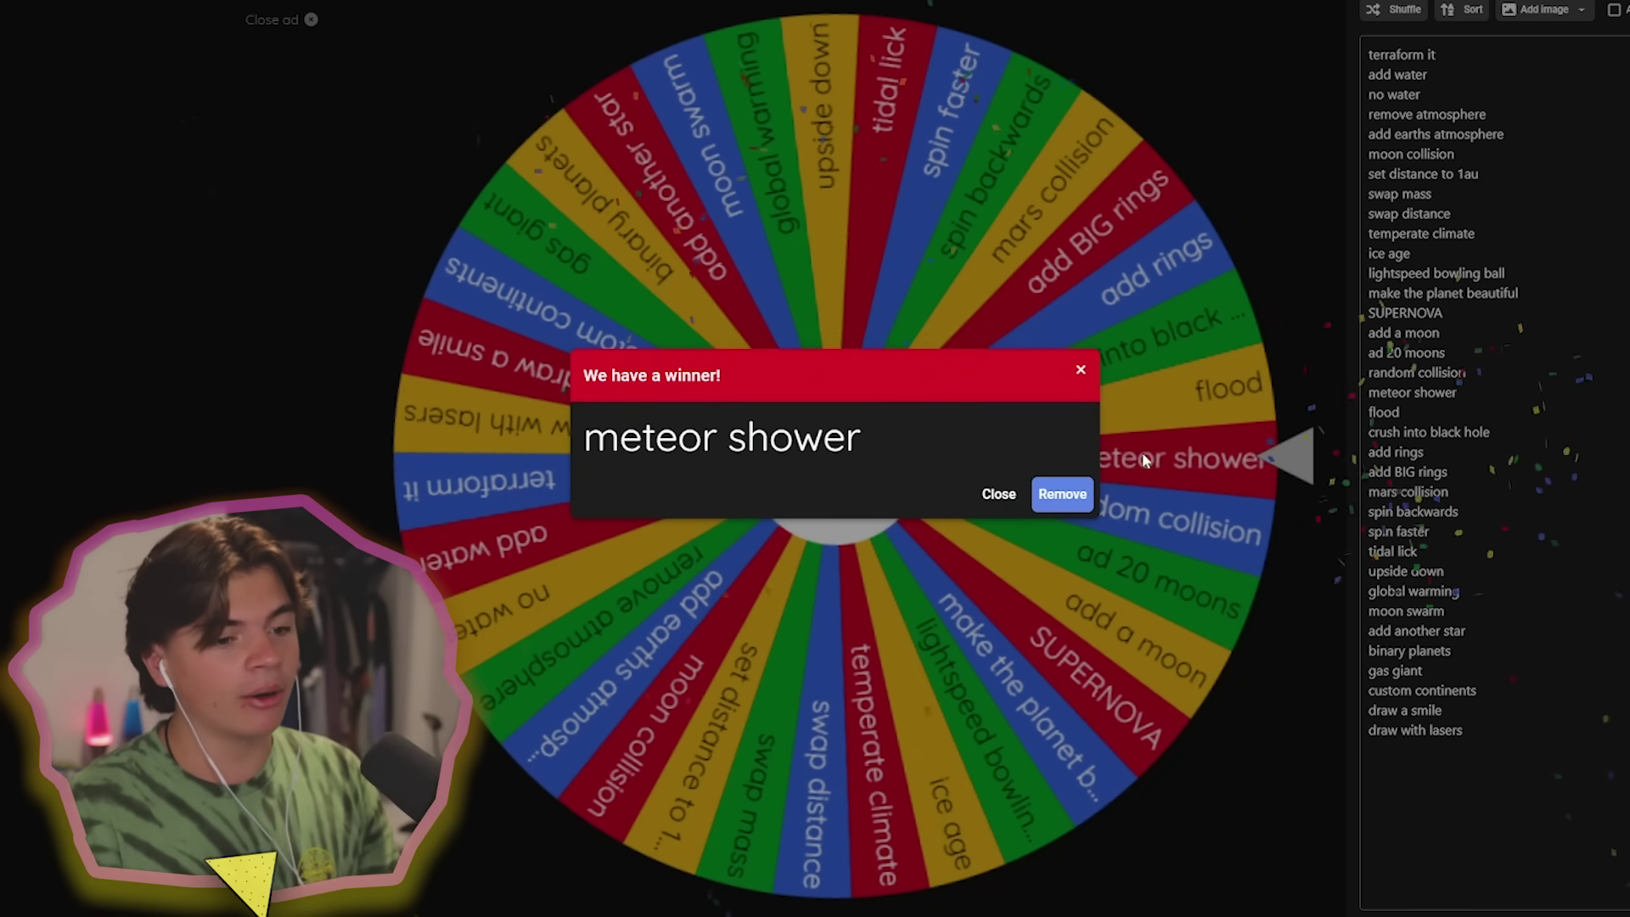
click(1006, 505)
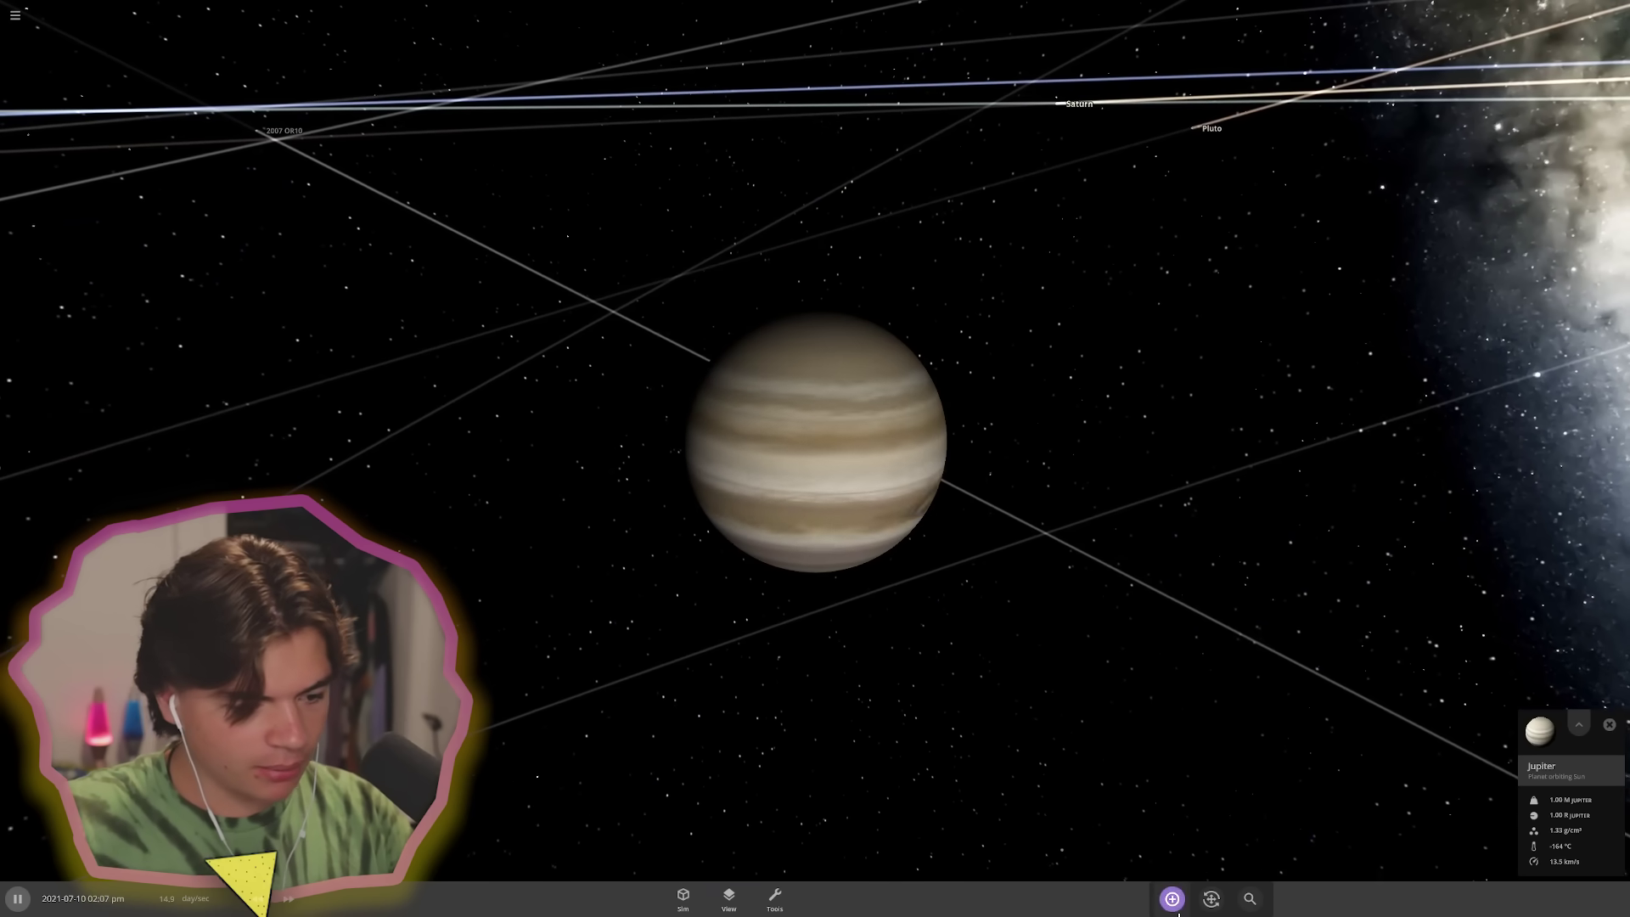
- Prepare to add Random Asteroids to the Jupiter simulation in Launch mode with automatic launch velocity
click(1172, 898)
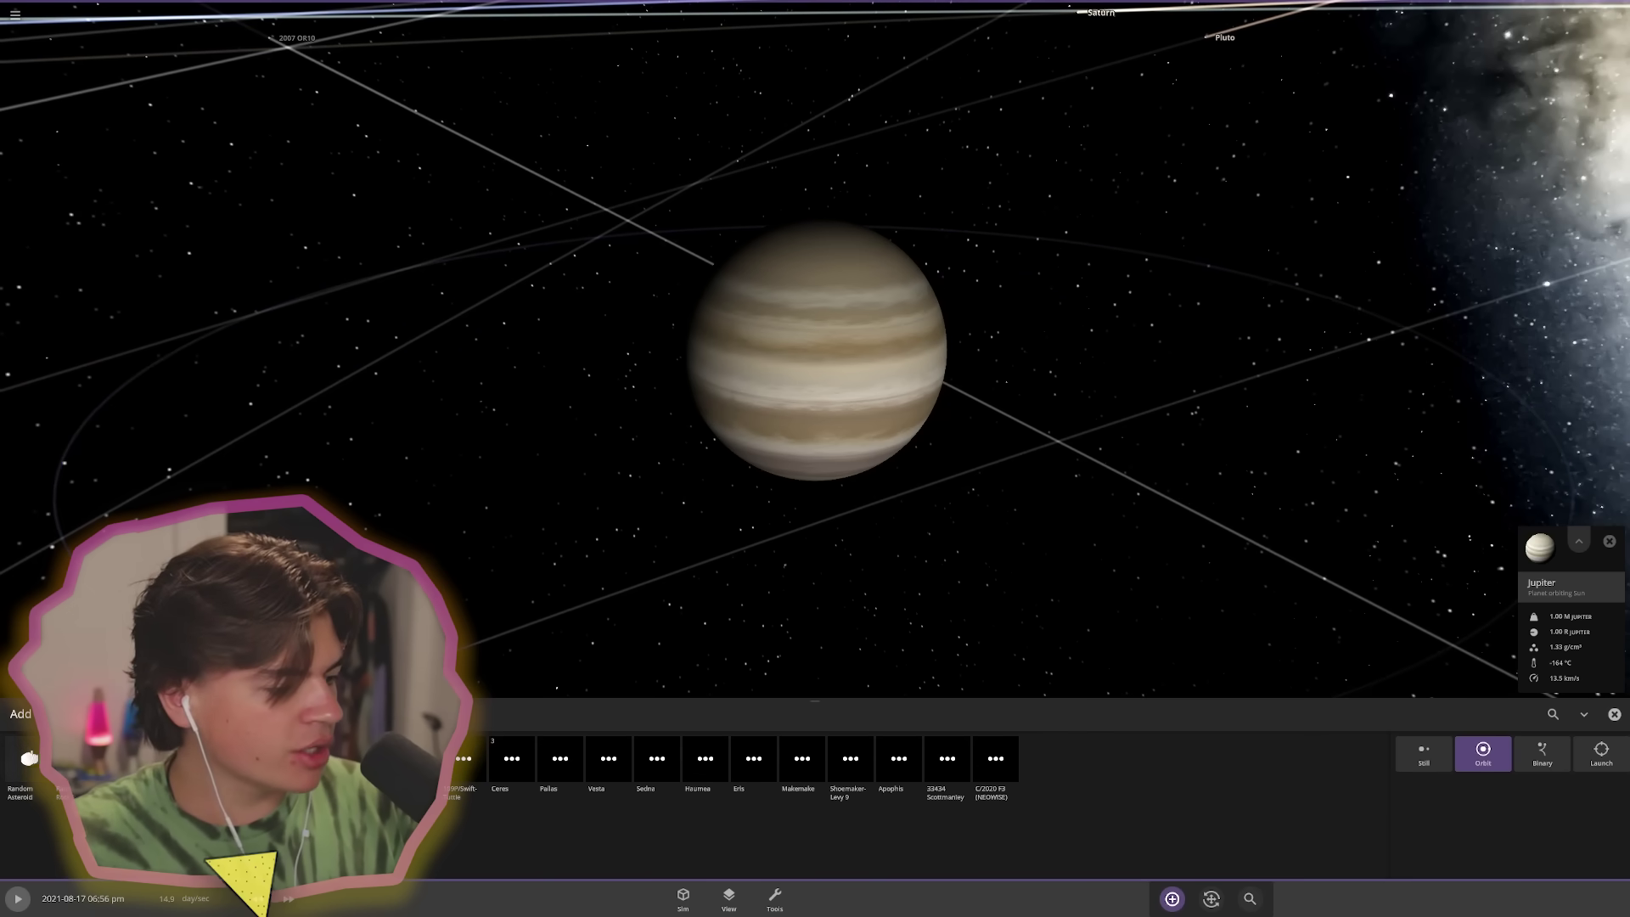
click(1584, 747)
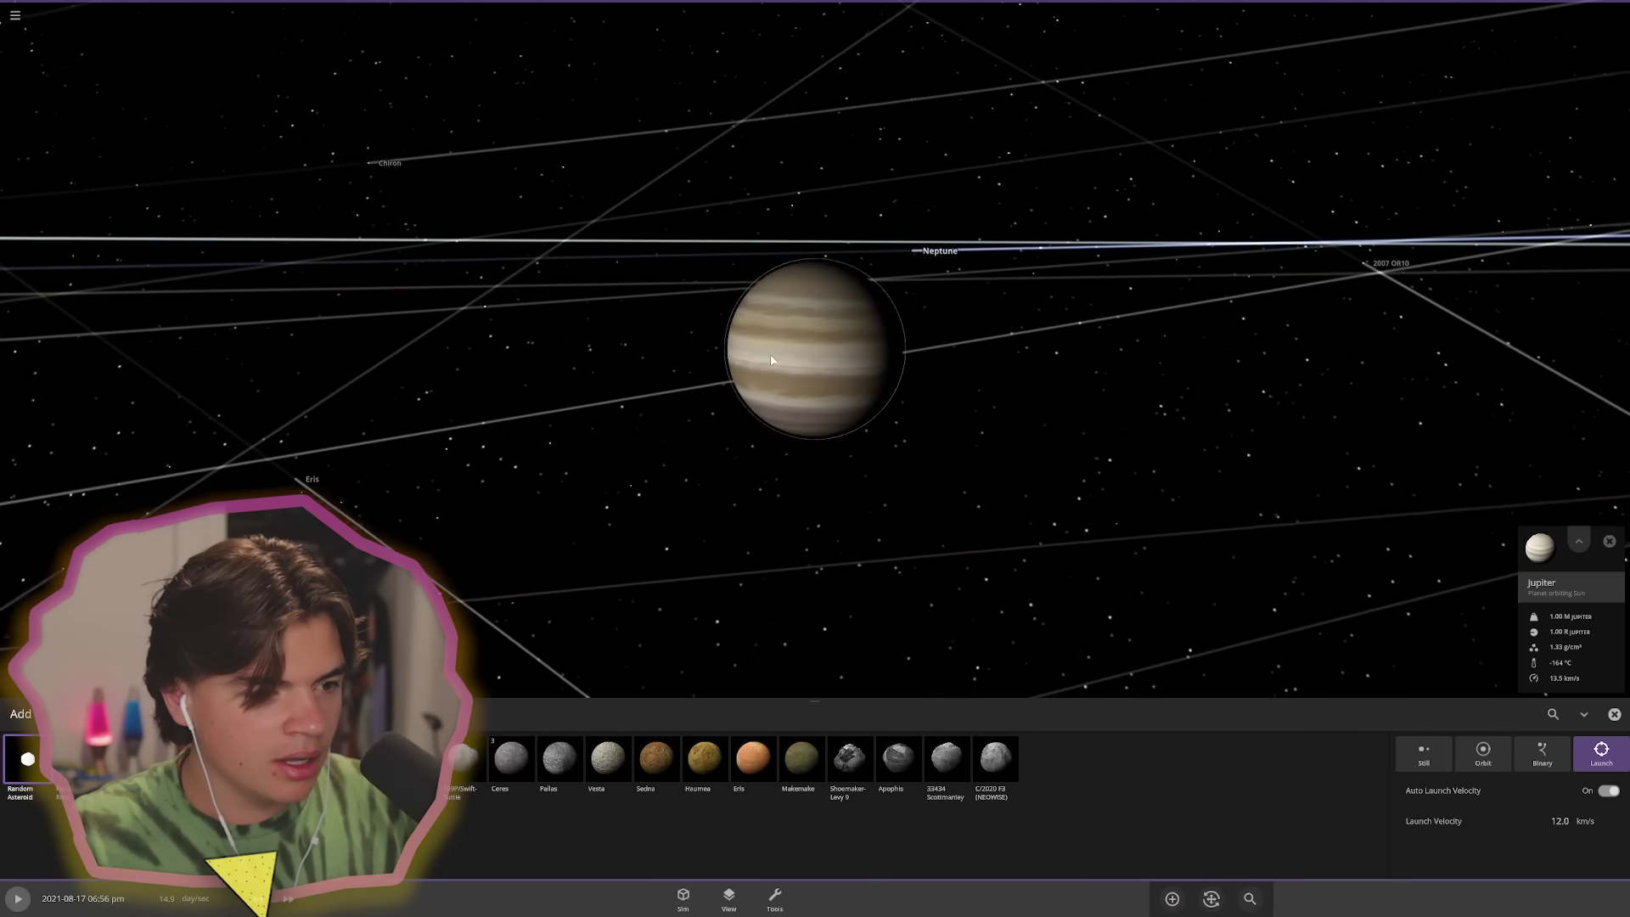
click(1171, 898)
click(1171, 898)
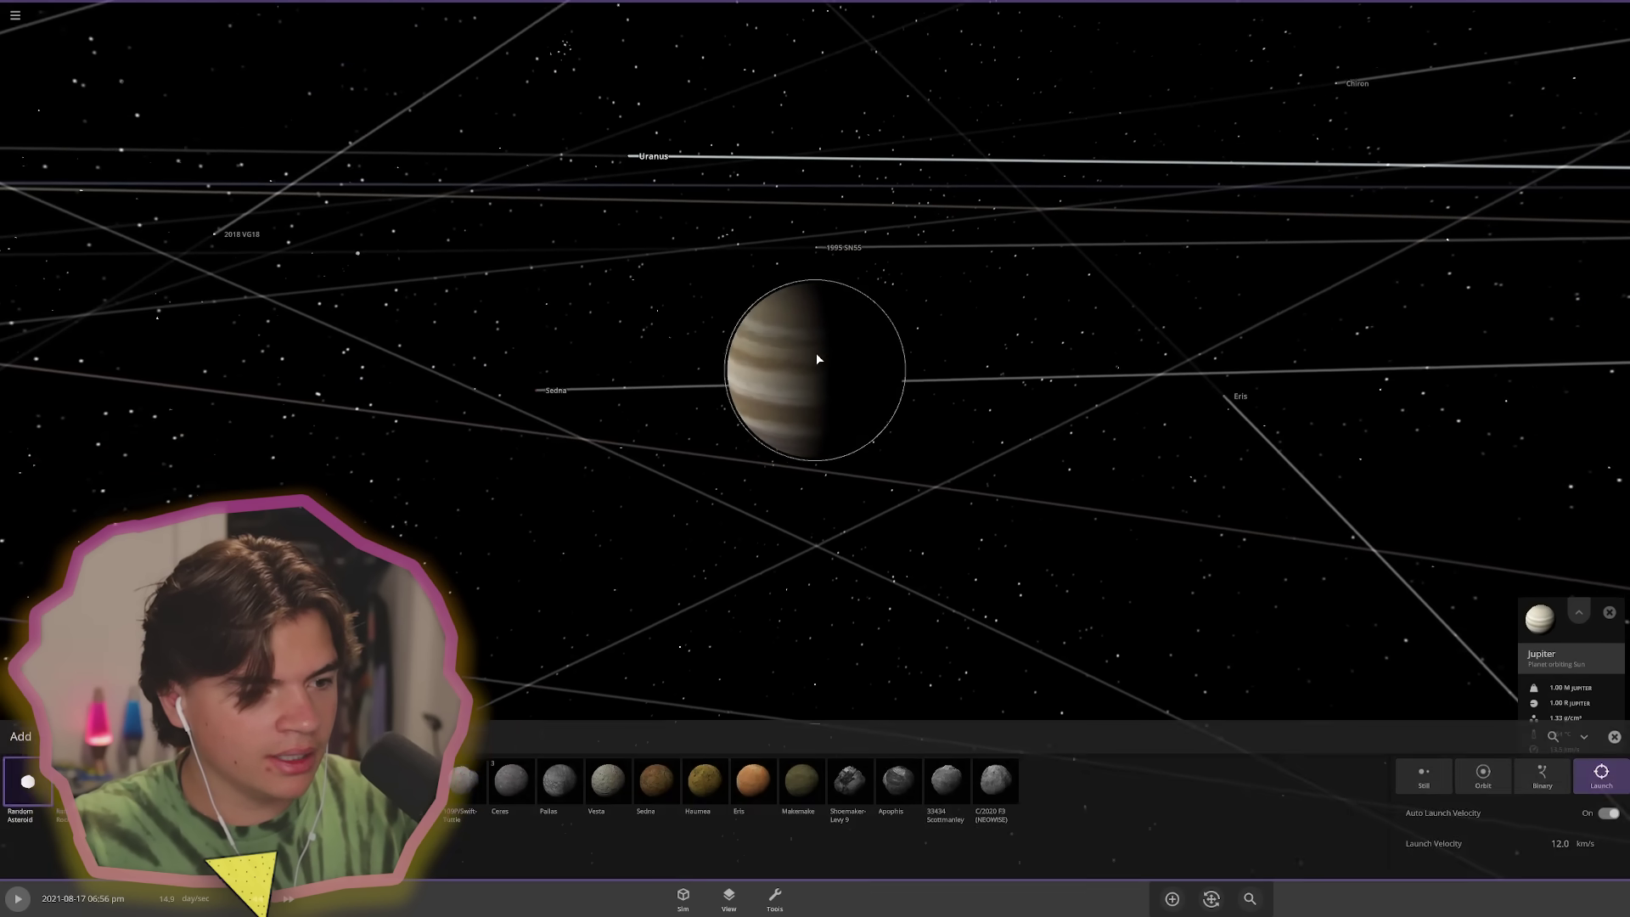
click(1214, 899)
click(1172, 899)
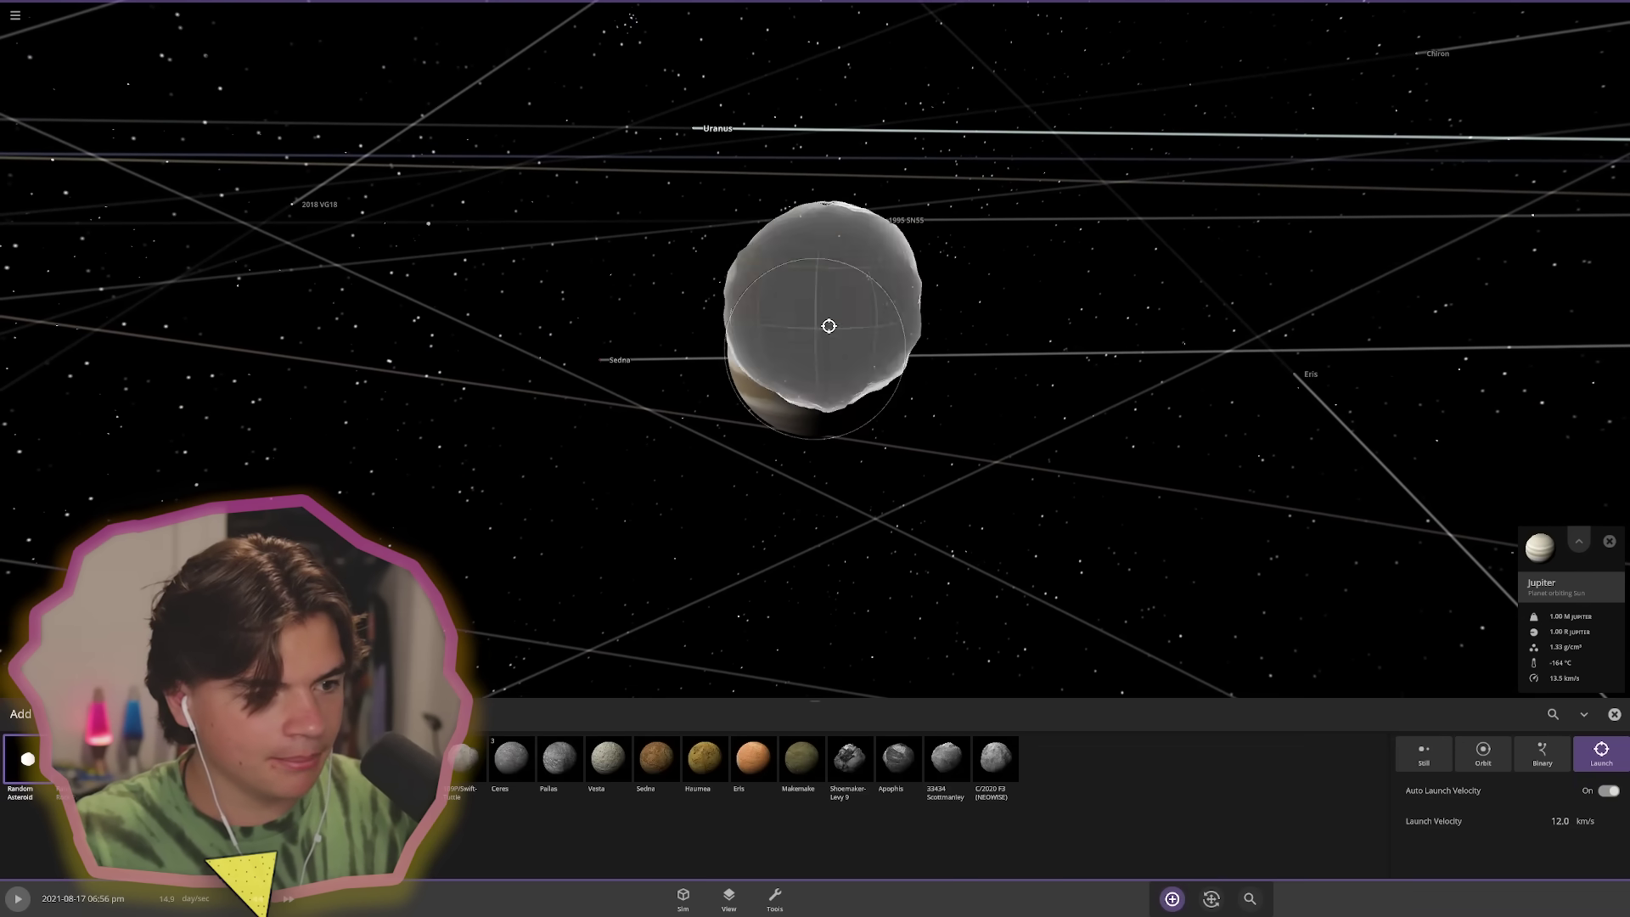
- Launch a swarm of random asteroids toward Jupiter from many positions around the planet
right_drag(829, 326, 743, 444)
key(Escape)
click(1172, 898)
scroll(752, 417, down, 3)
key(Escape)
scroll(751, 417, down, 5)
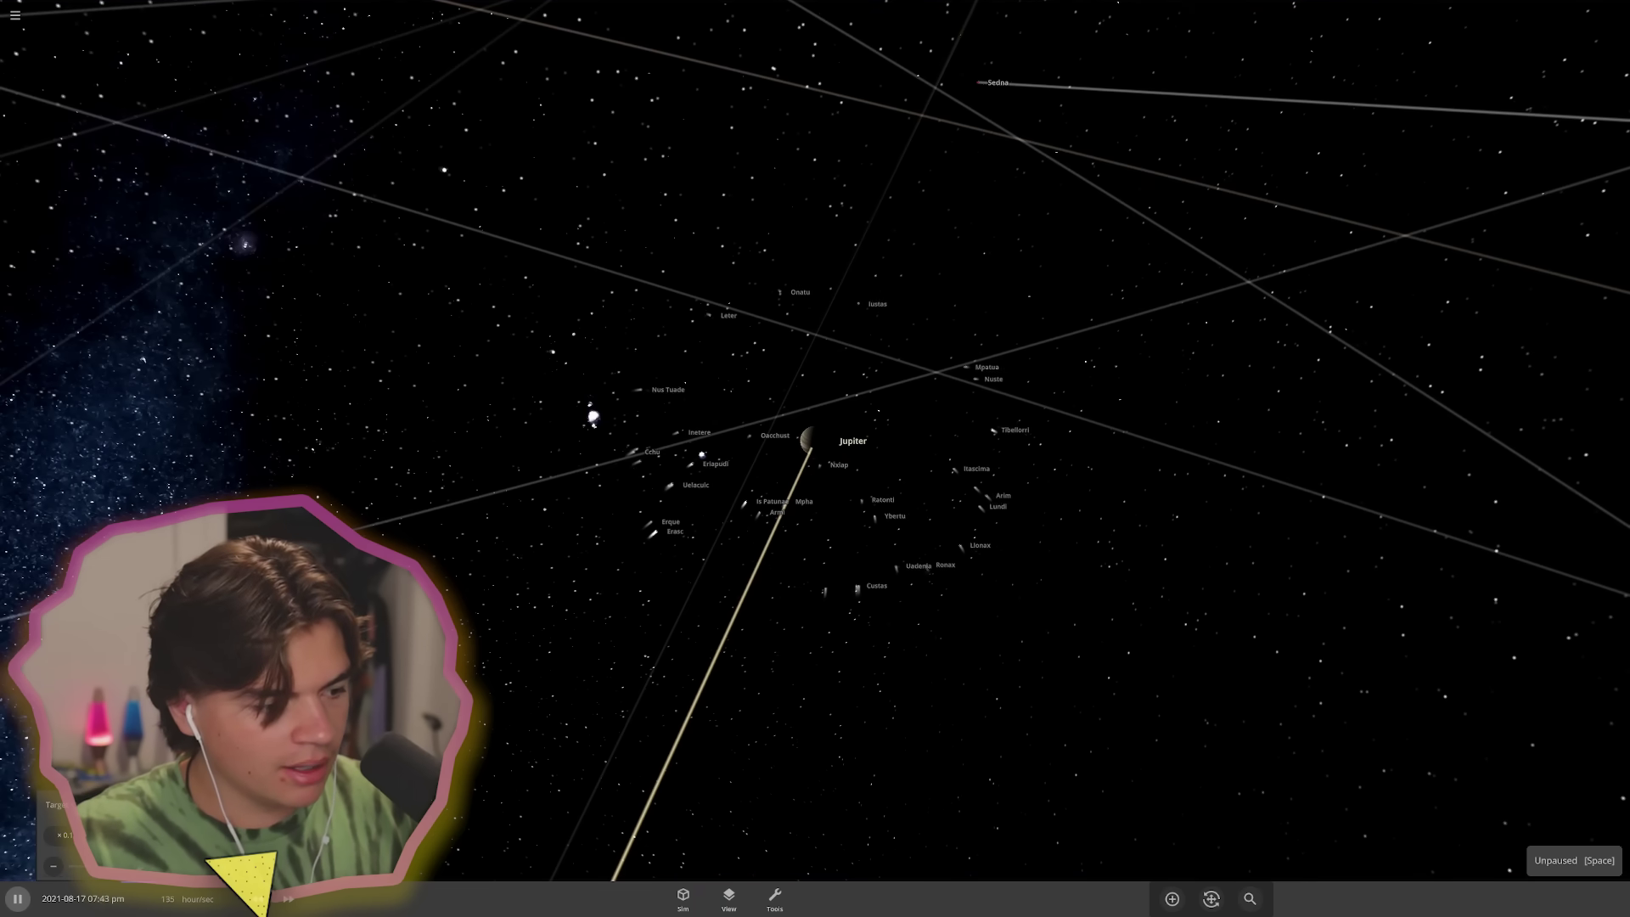
- Run the simulation and examine the asteroids closing in on Jupiter from far and near
right_drag(619, 677, 459, 510)
key(space)
key(space)
scroll(814, 441, up, 5)
scroll(815, 441, down, 2)
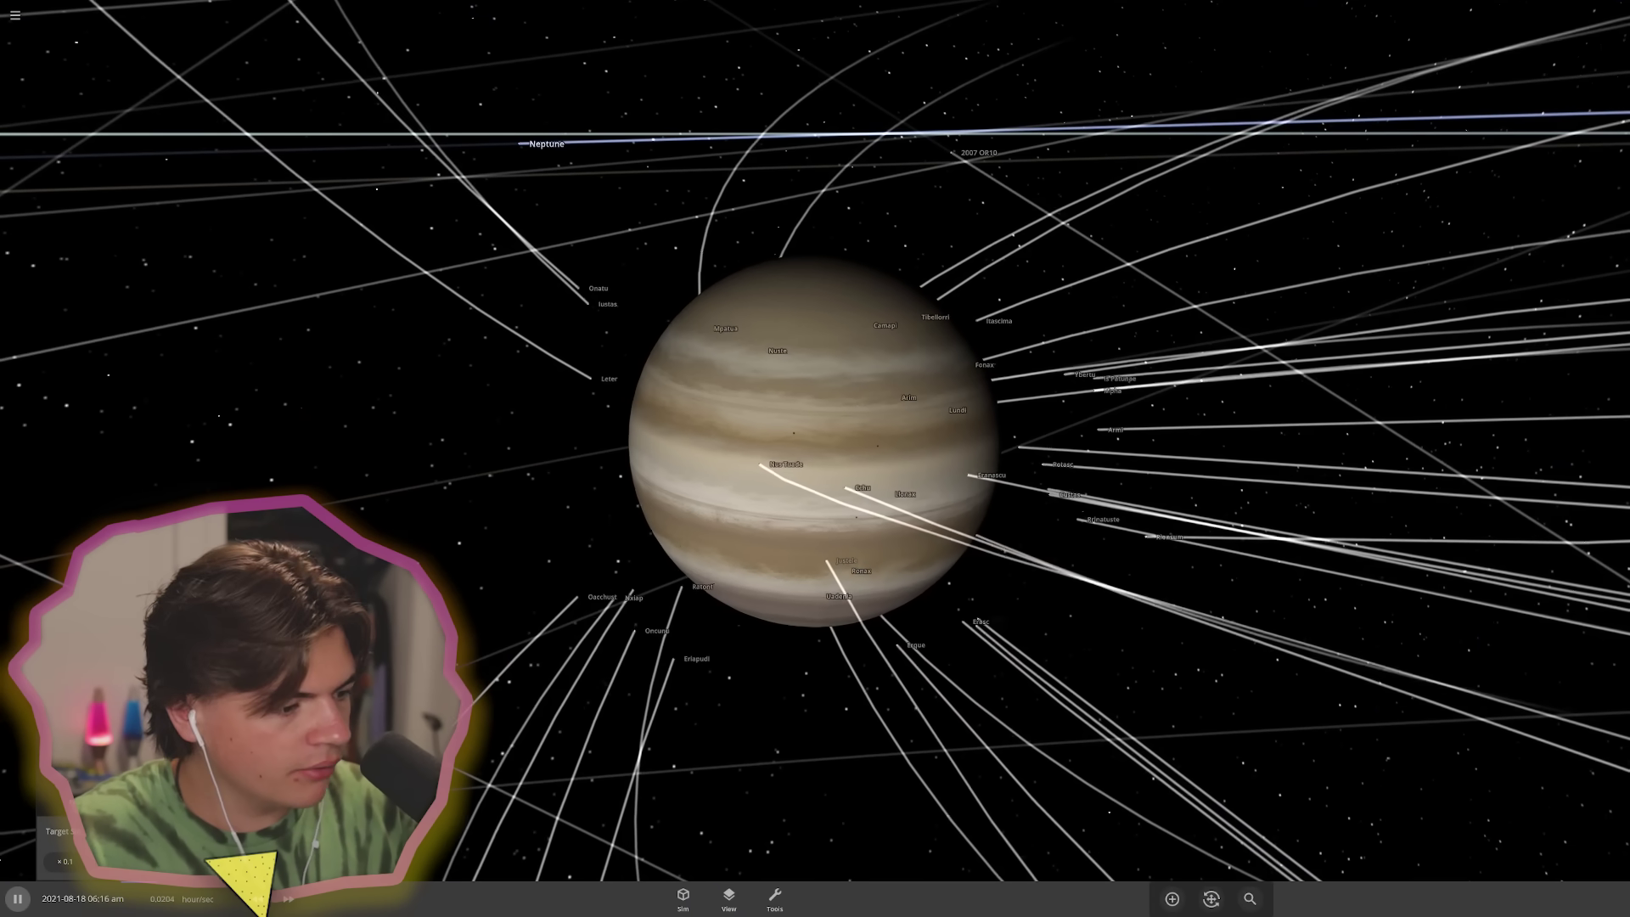
scroll(814, 440, up, 3)
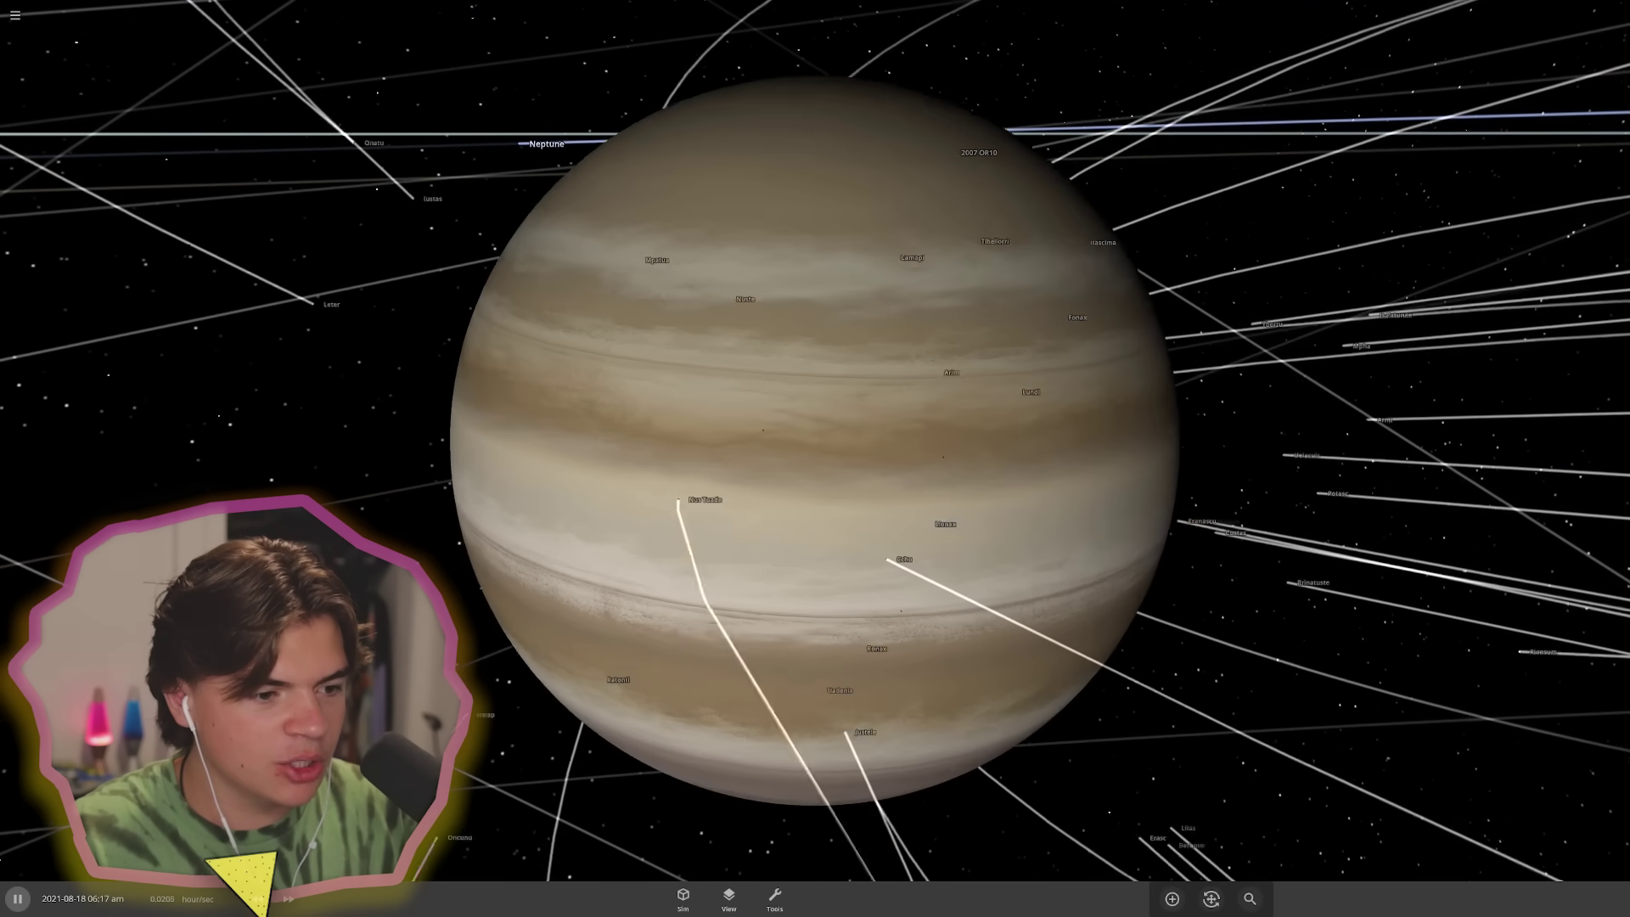
scroll(814, 441, down, 3)
right_drag(374, 612, 476, 564)
scroll(975, 460, up, 5)
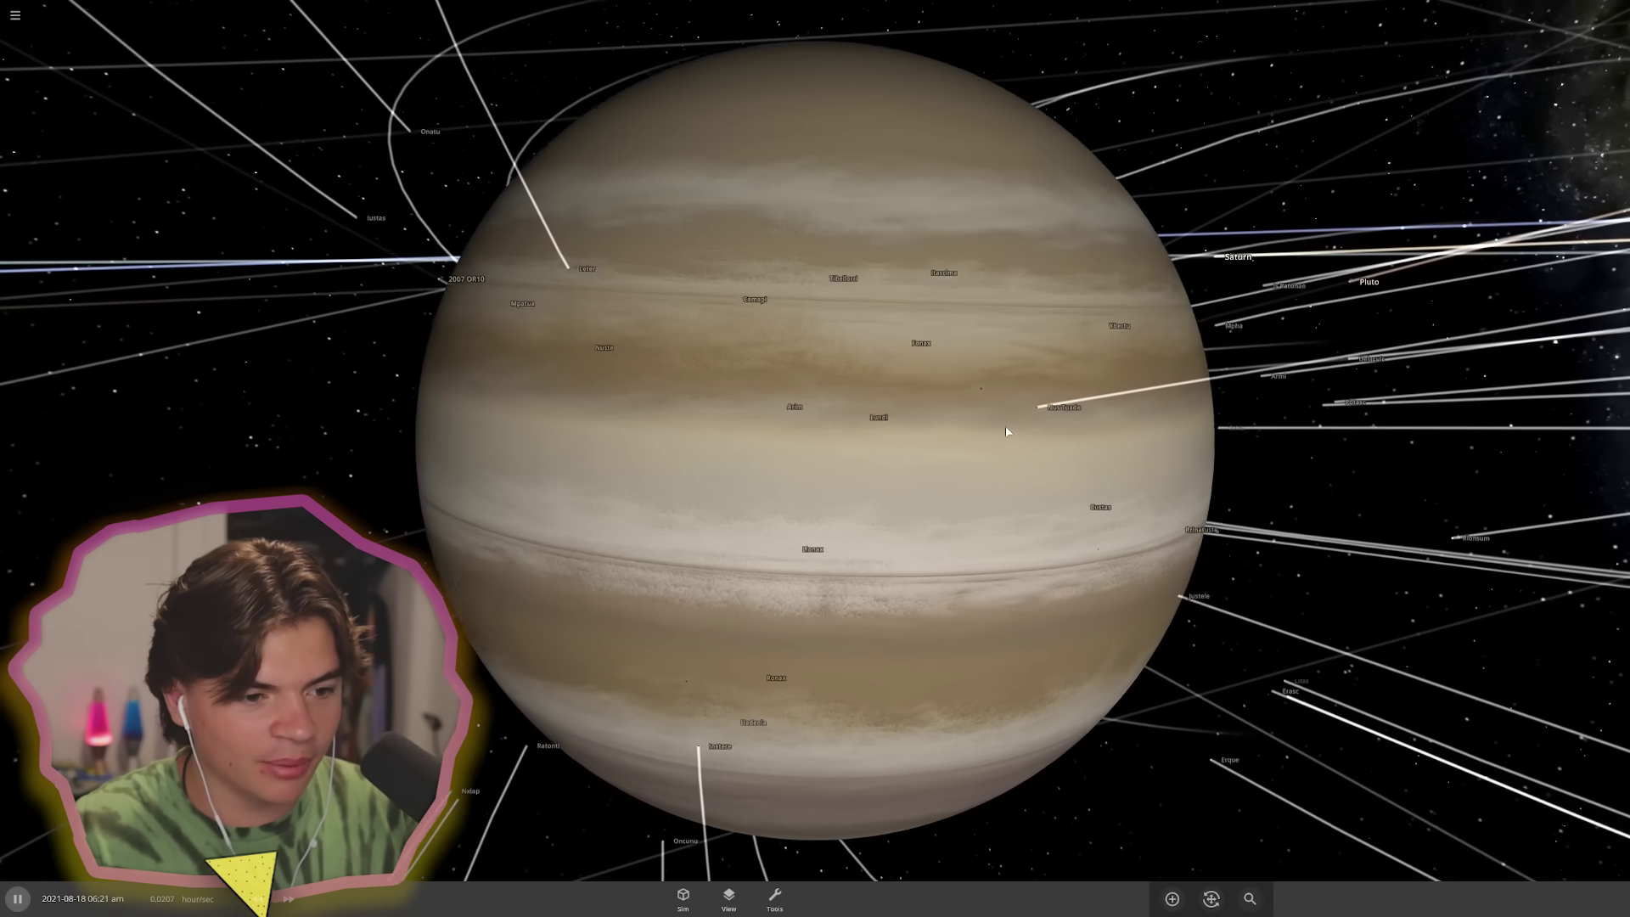
- Resume the simulation and examine the asteroid impact spots on Jupiter's lit and dark sides
key(space)
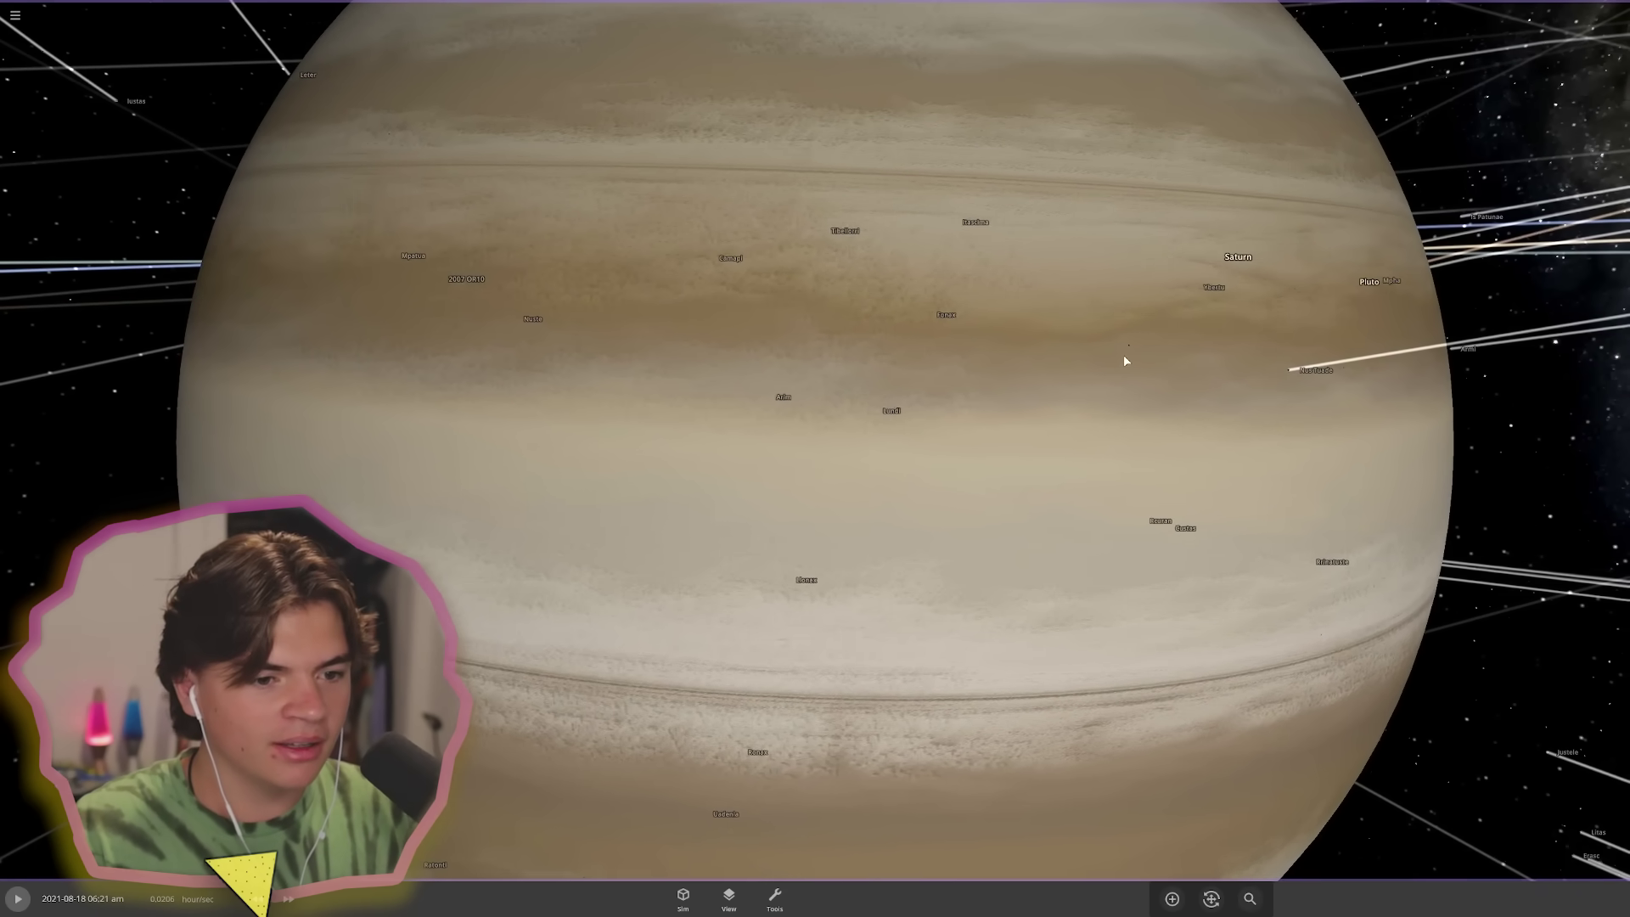
key(space)
right_drag(1129, 436, 987, 487)
scroll(987, 446, down, 5)
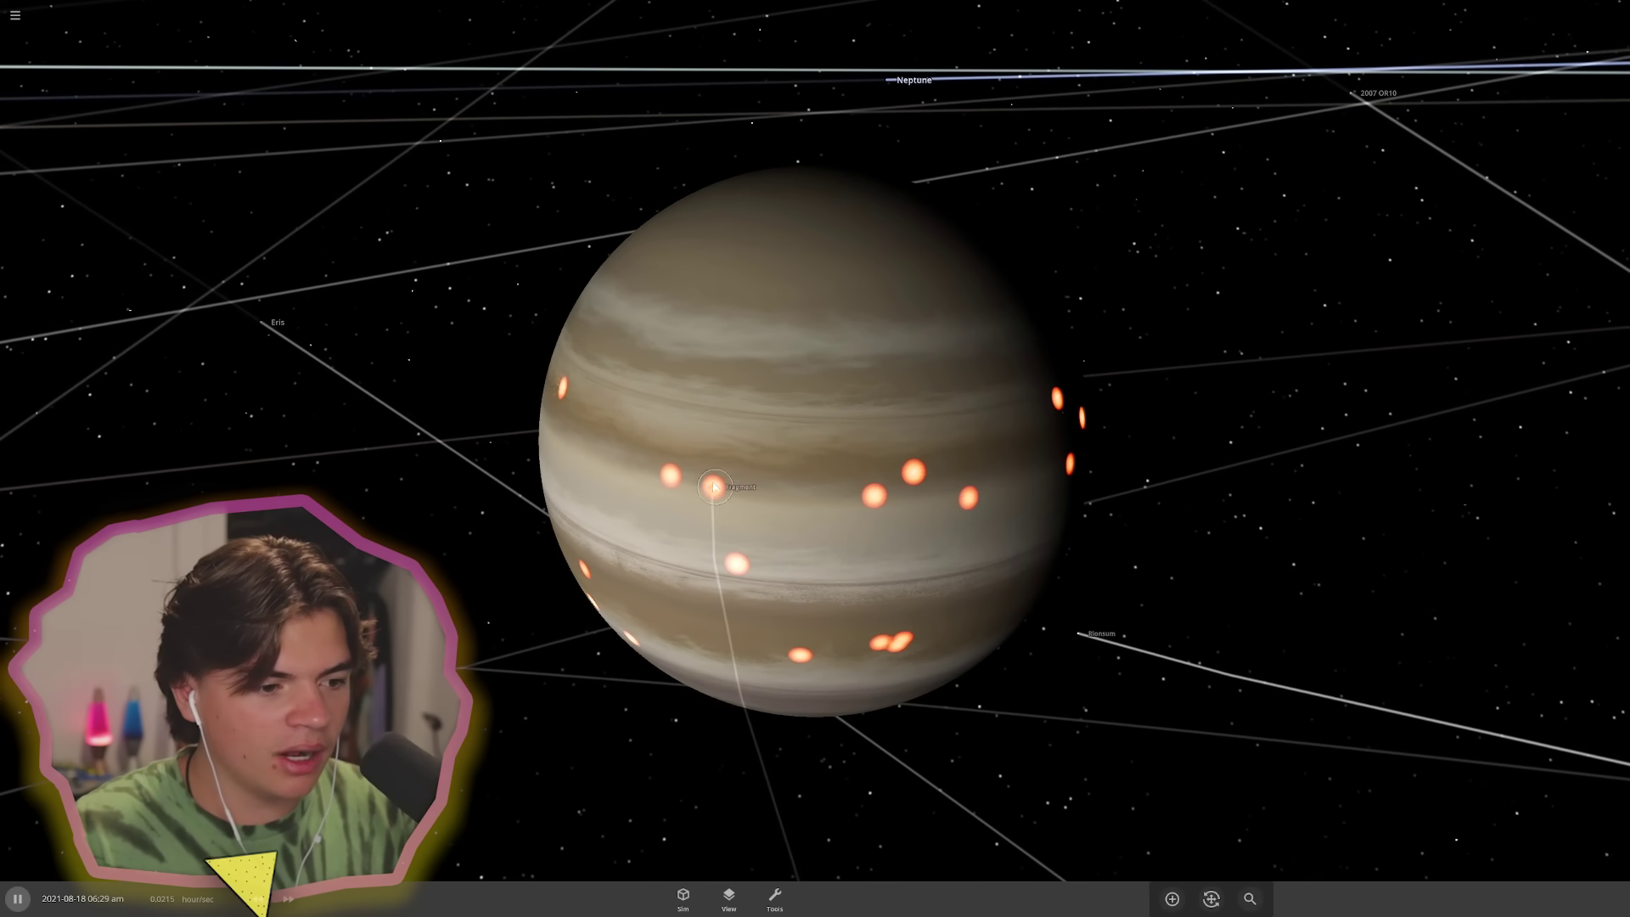
right_drag(595, 500, 1292, 375)
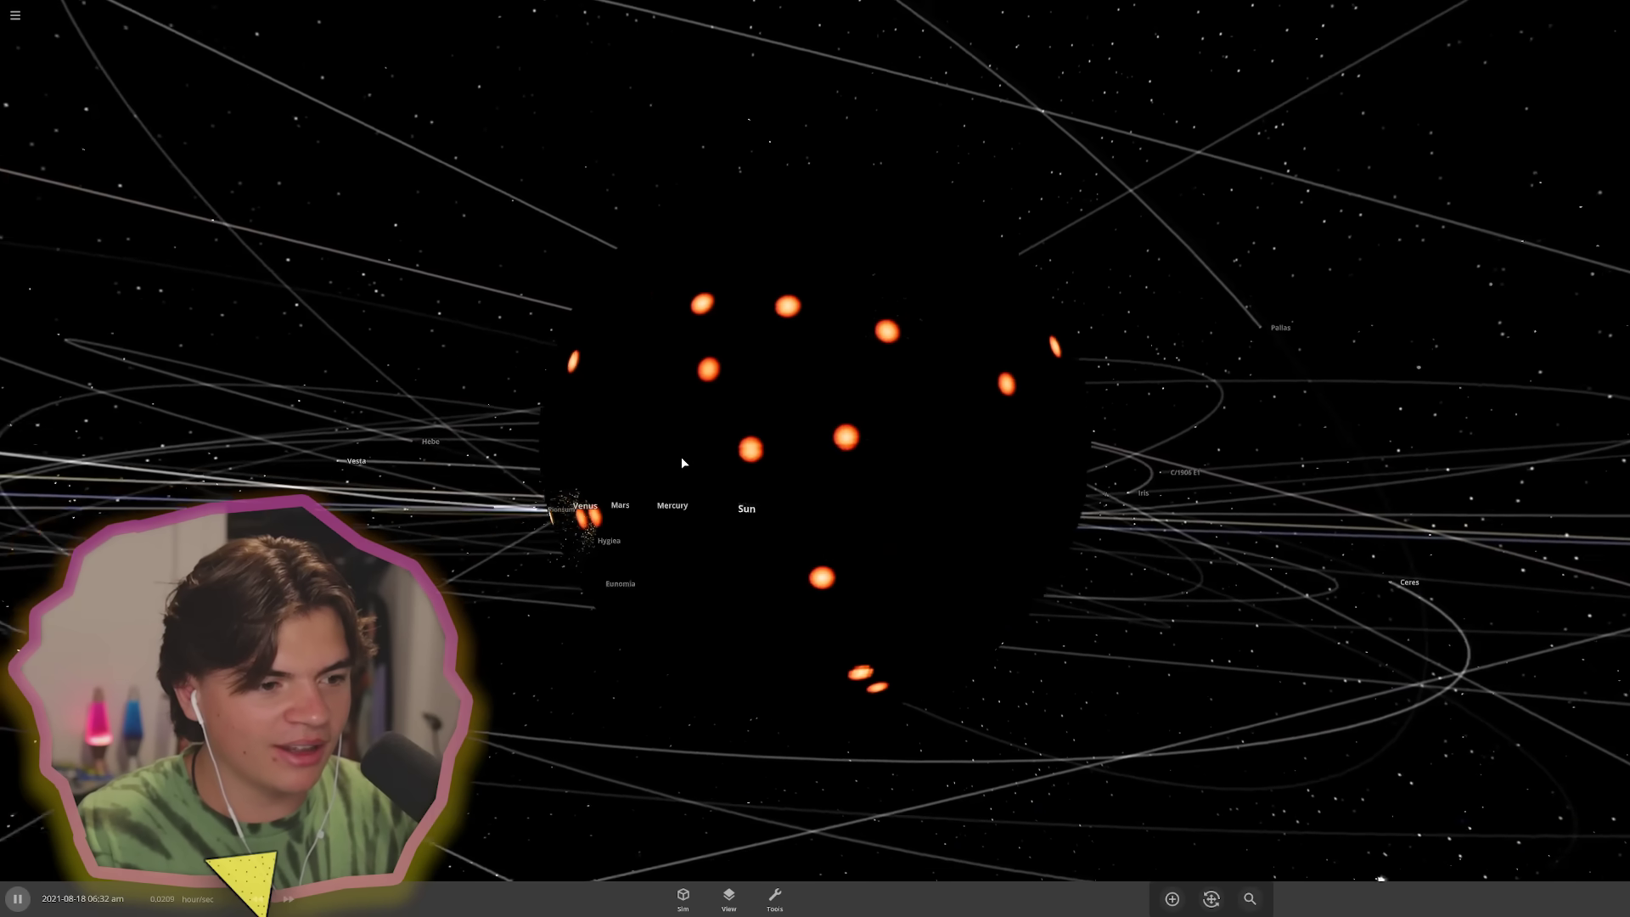
right_drag(683, 460, 1025, 359)
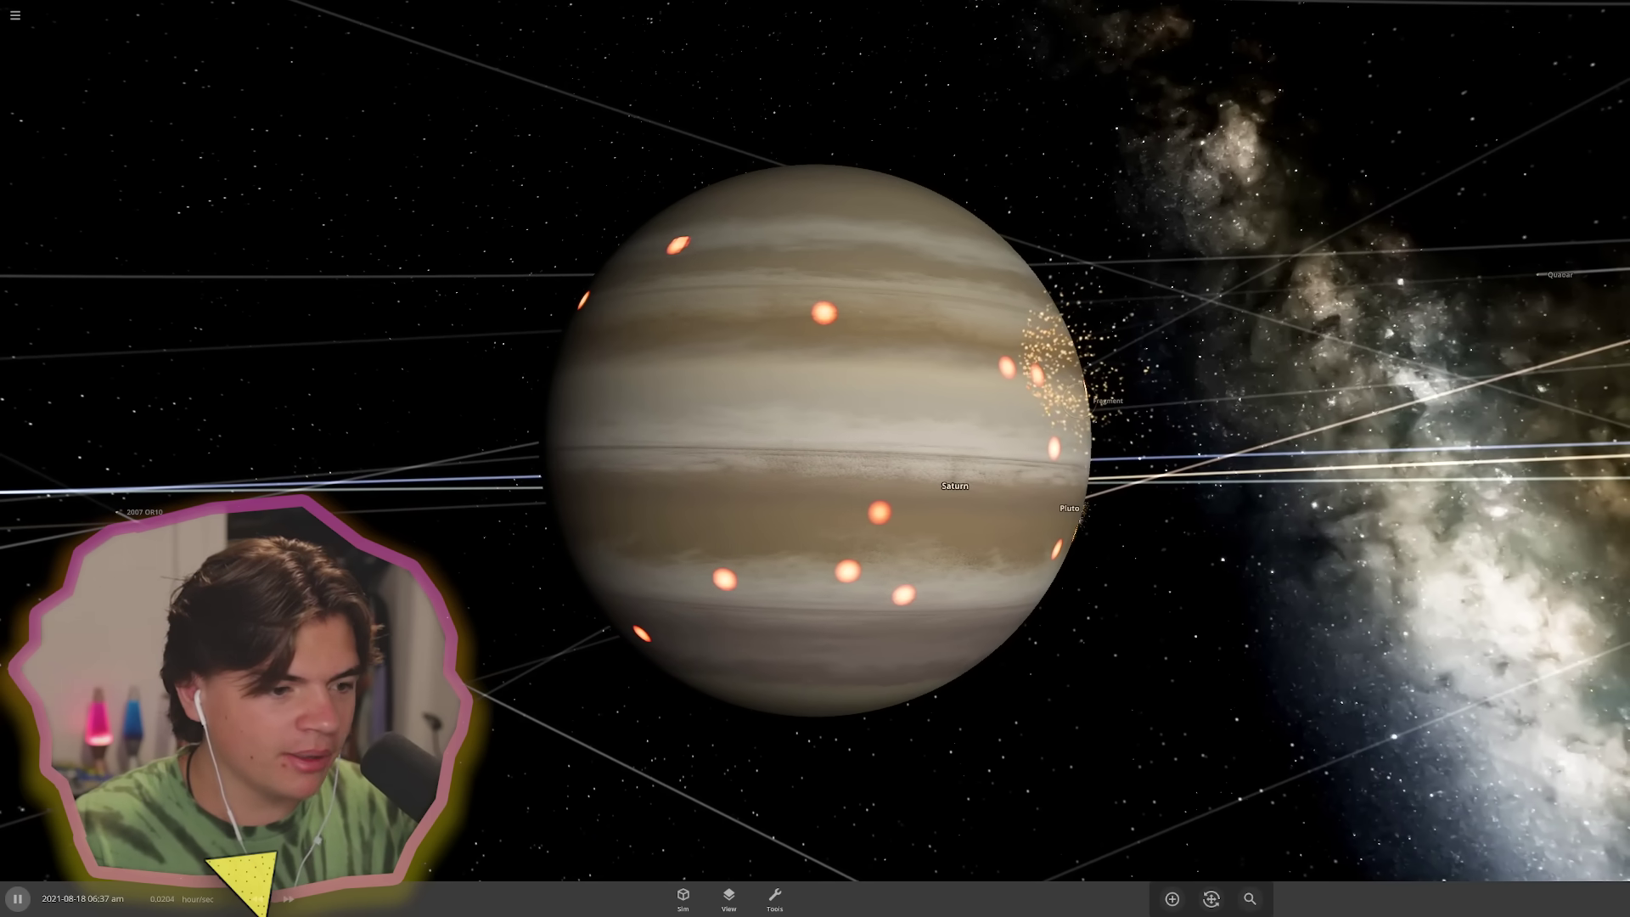
- Speed up the simulation to advance through the aftermath of the asteroid impacts on Jupiter
click(293, 898)
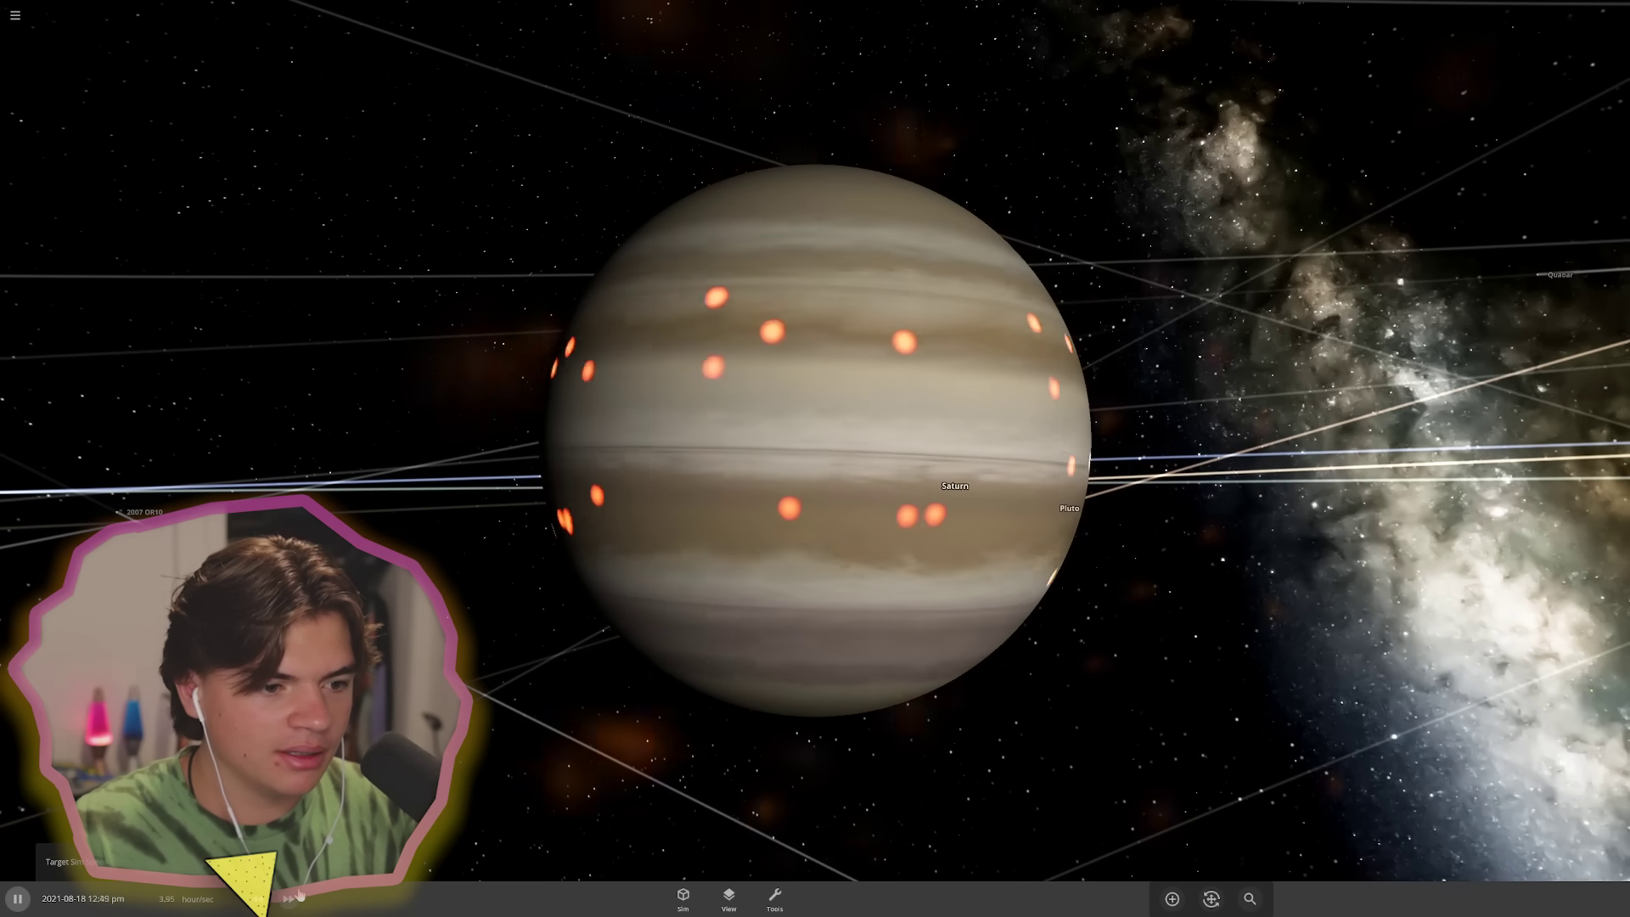
key(space)
key(space)
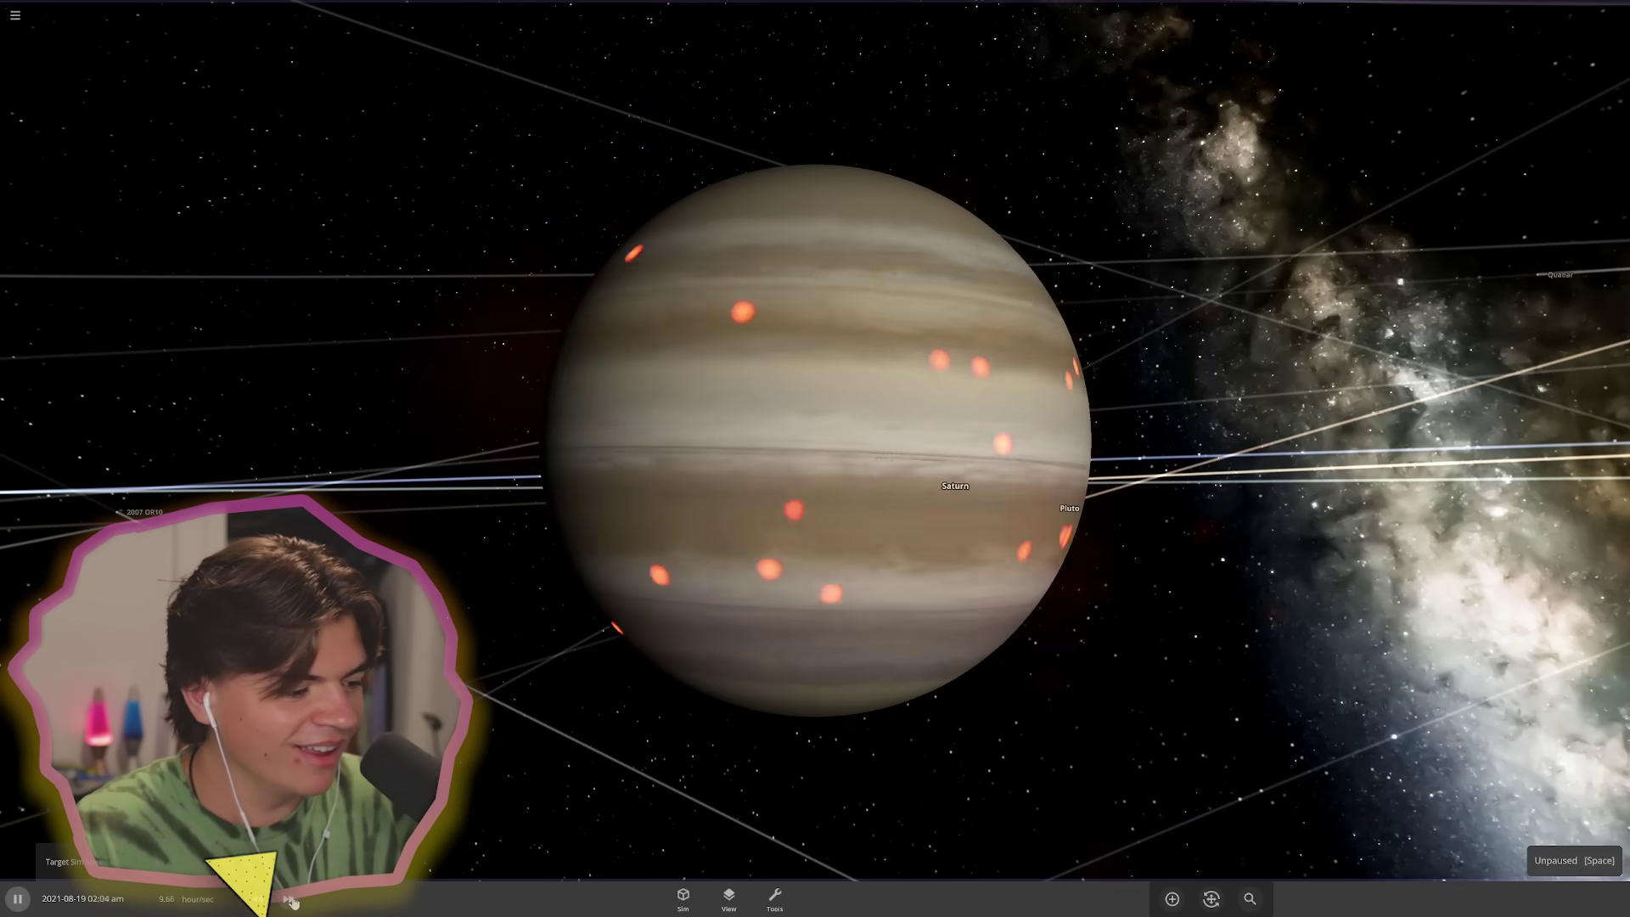
click(288, 900)
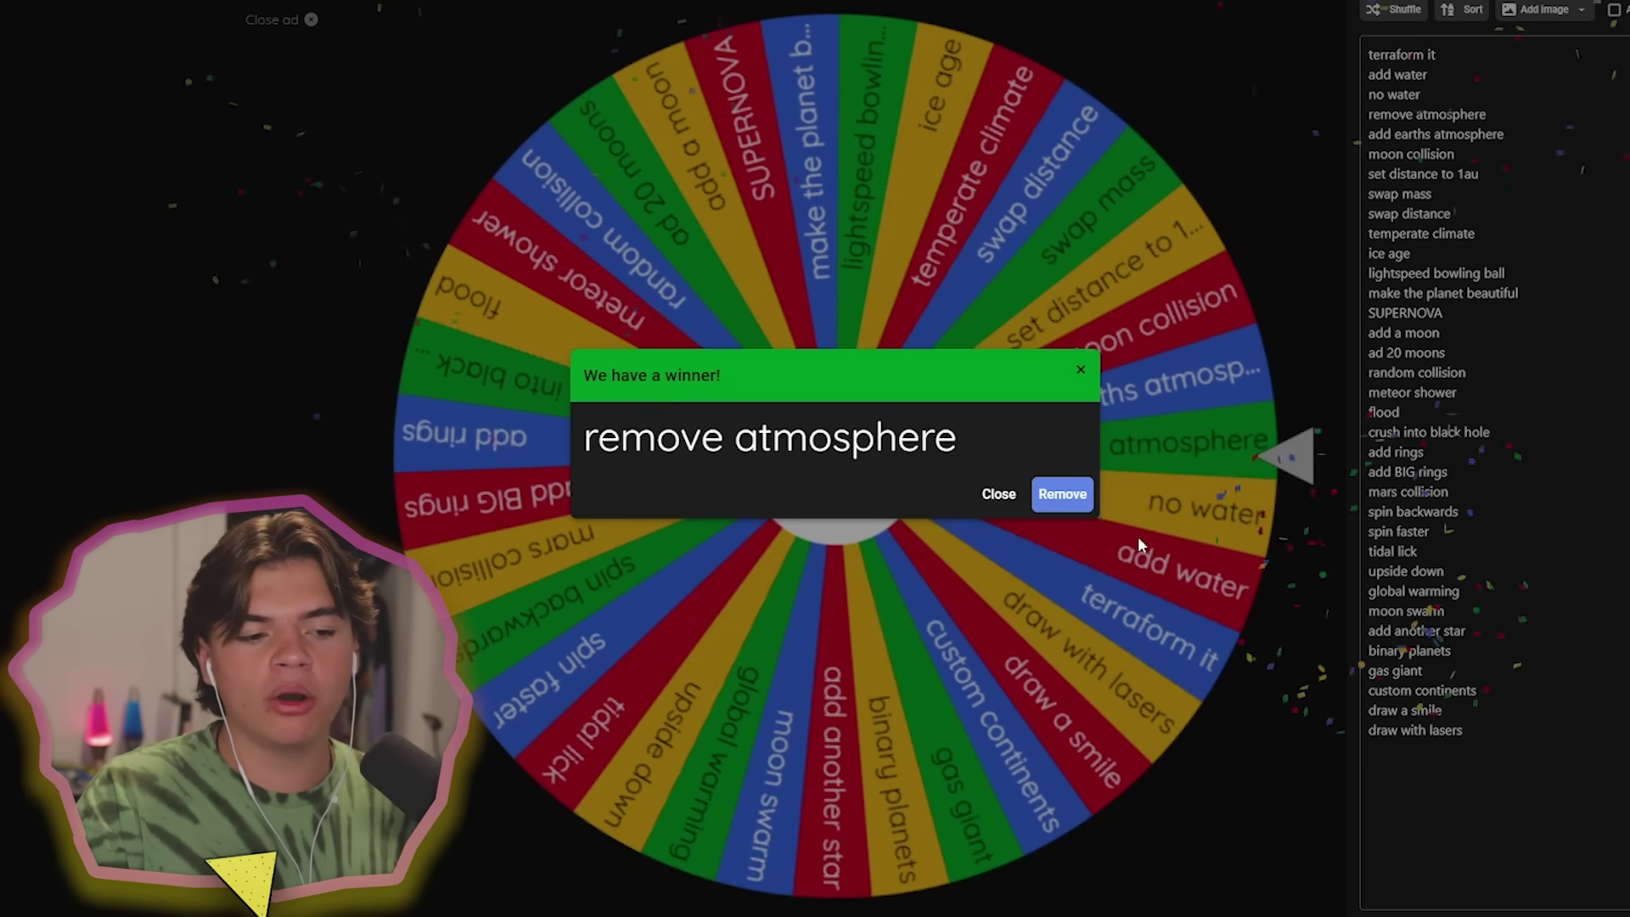
- Close the "remove atmosphere" wheel result and reduce Jupiter's hydrogen share to 0% in its material composition
click(1000, 494)
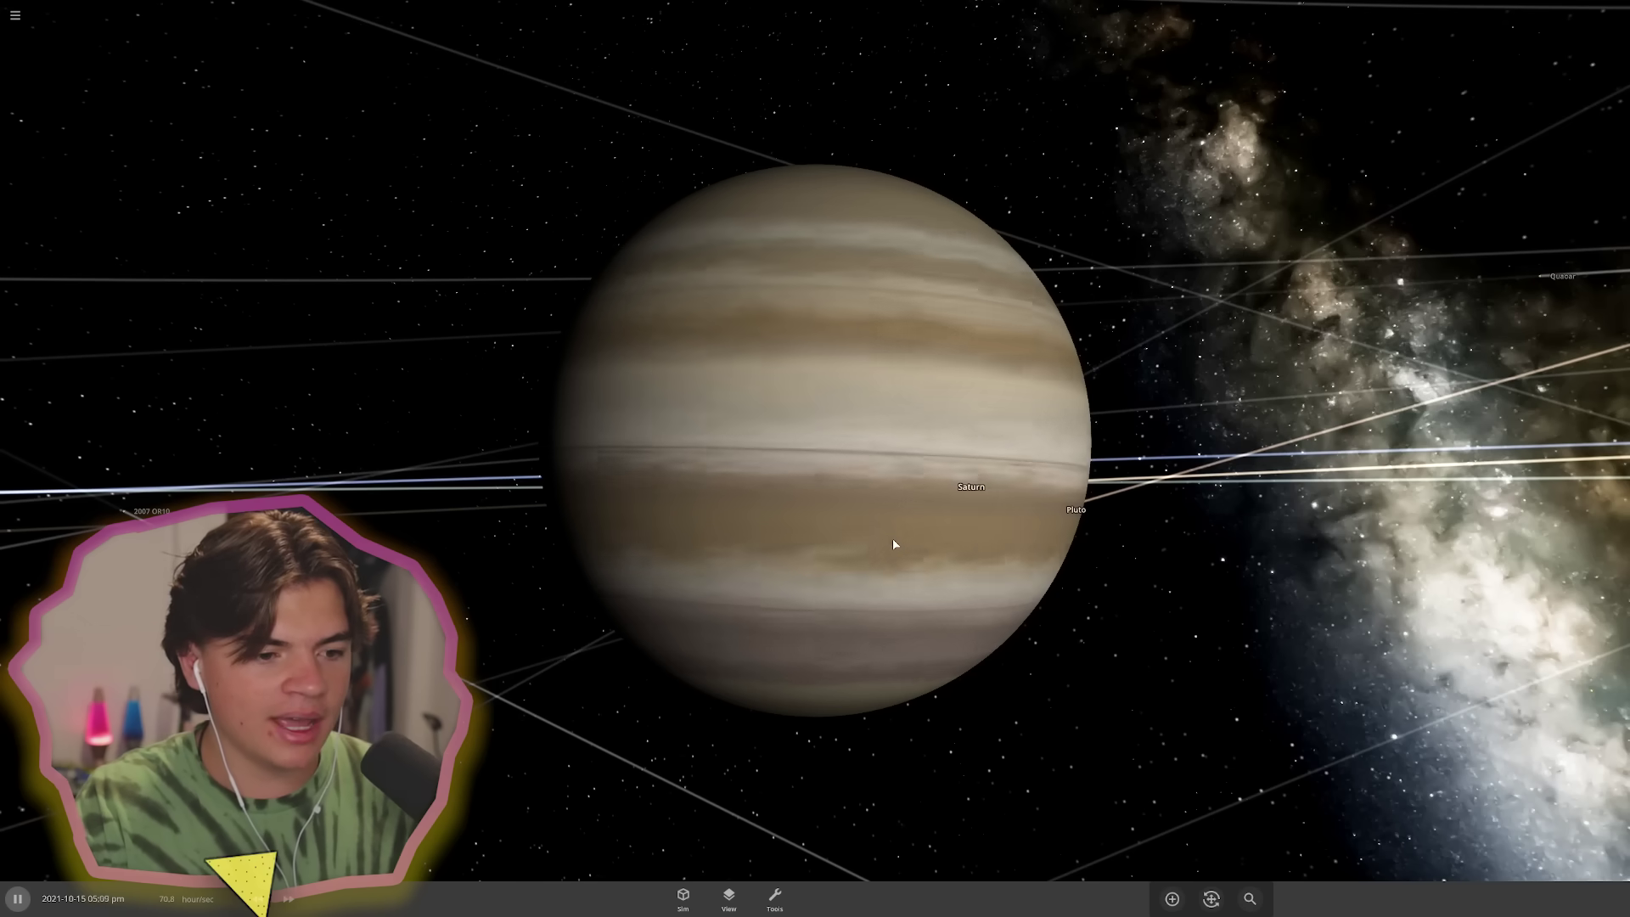
click(870, 534)
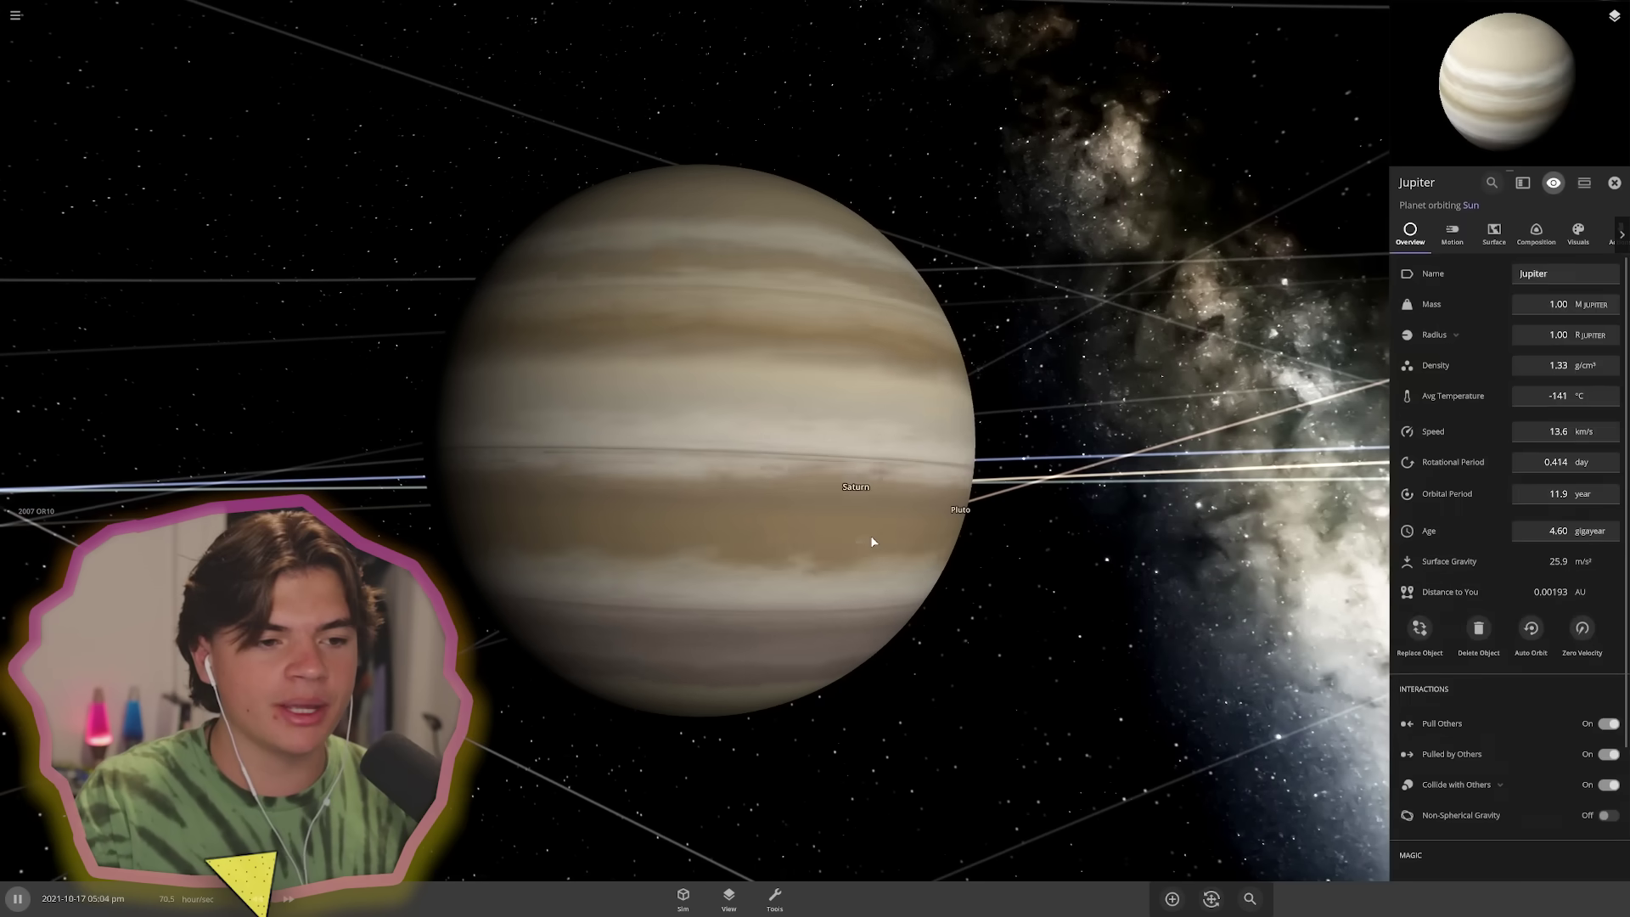
click(1538, 234)
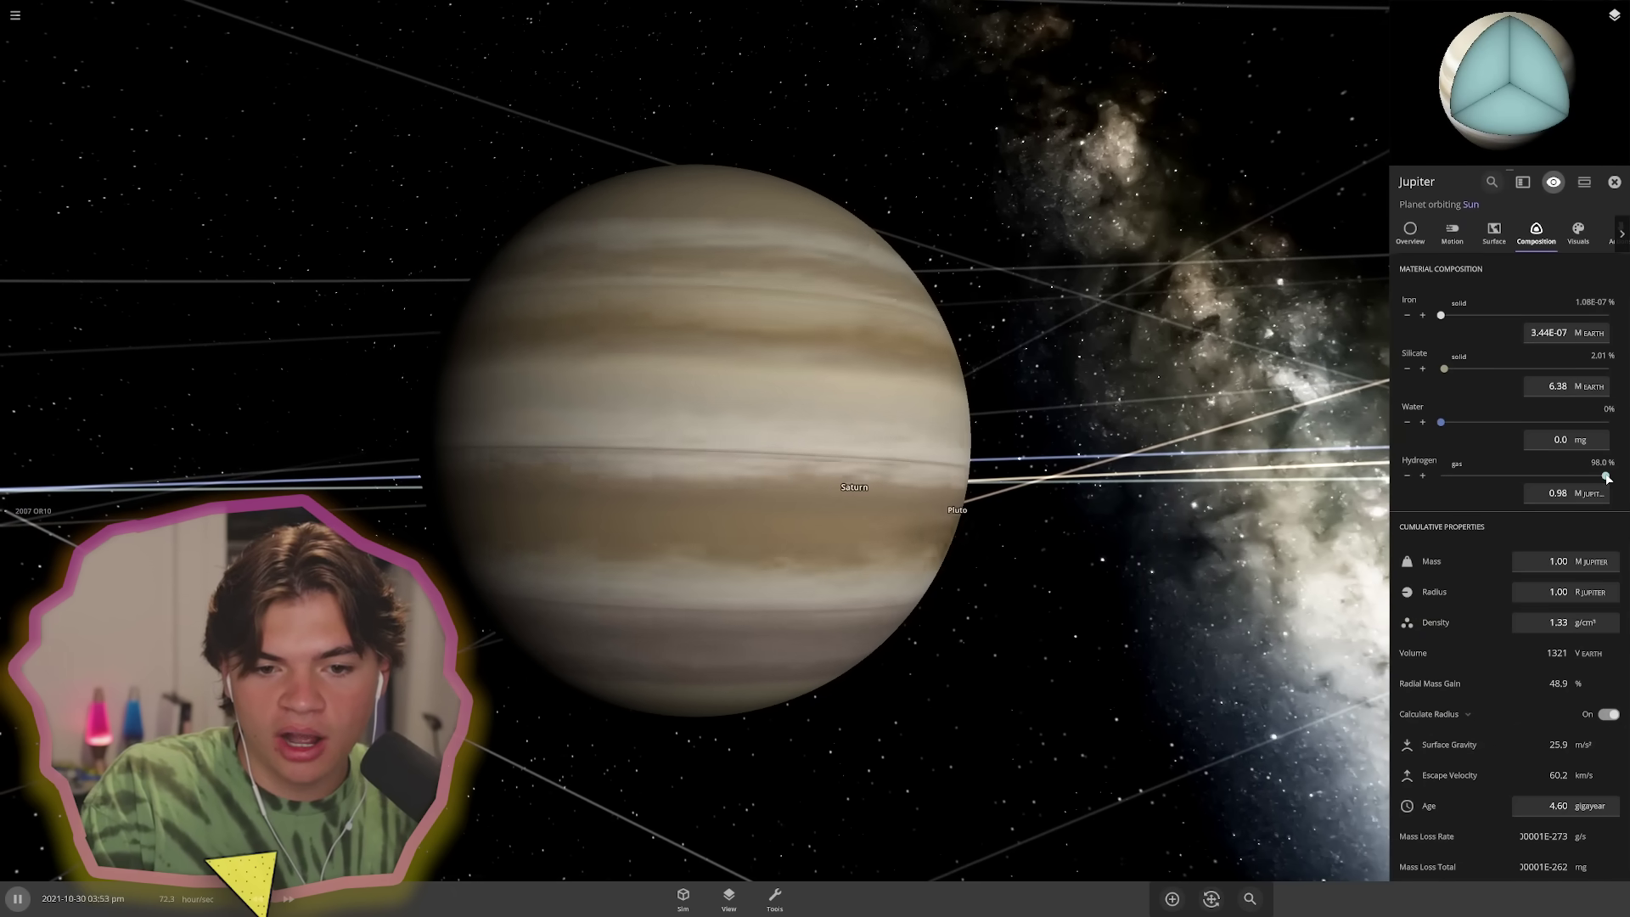
drag(1606, 478, 1454, 477)
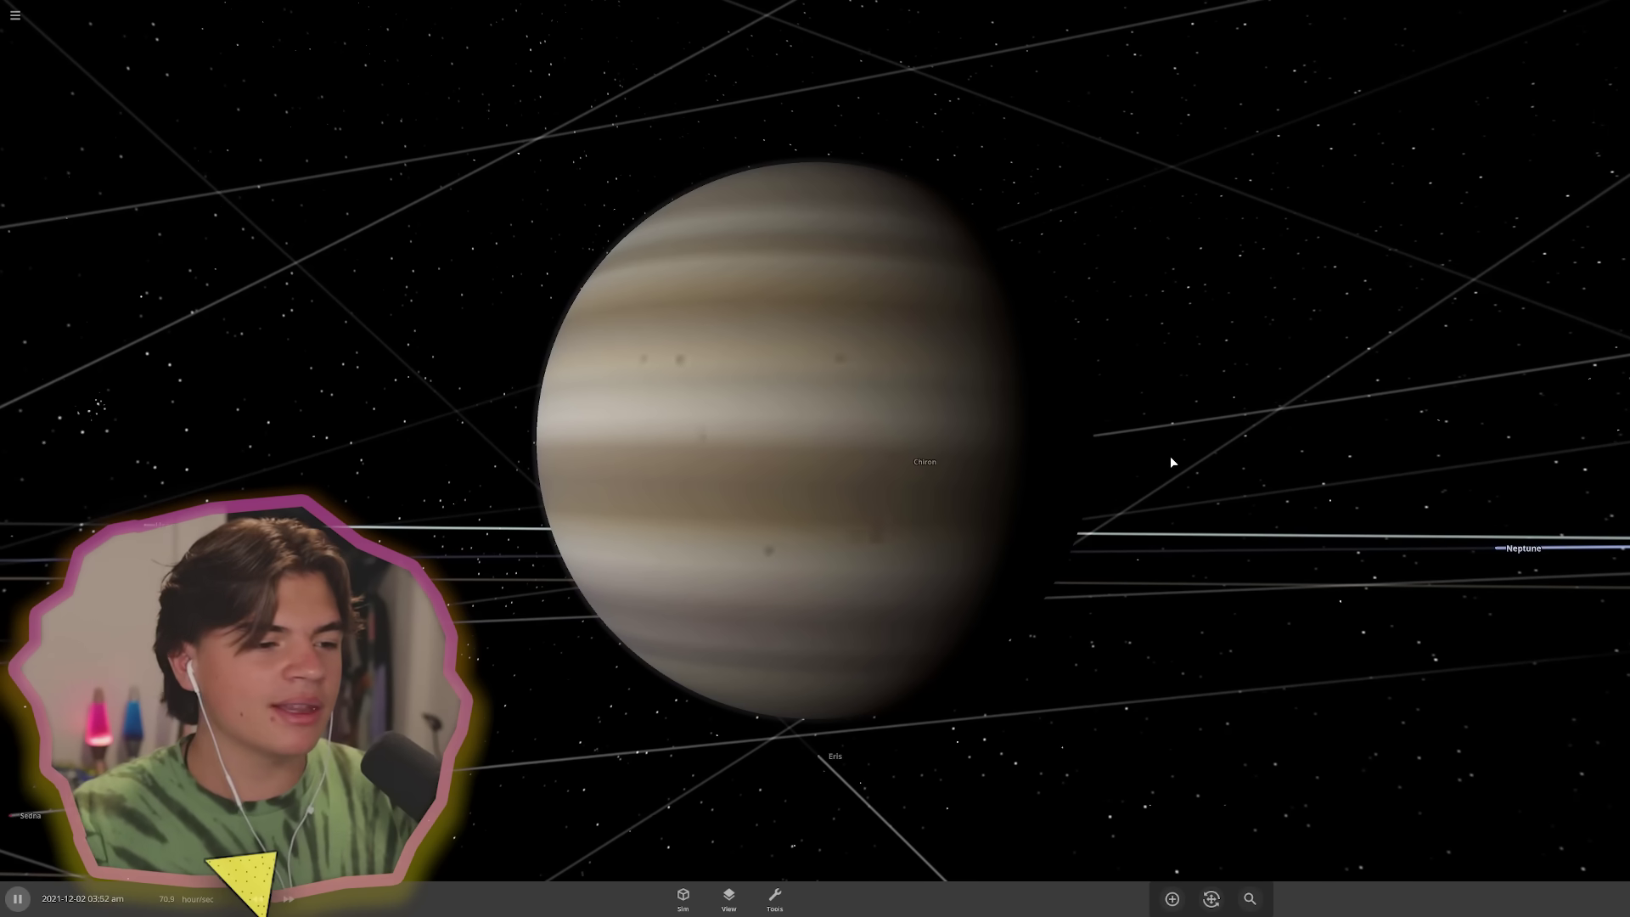
- Pause the simulation and examine Jupiter's surface and composition values from different sides
drag(1170, 462, 843, 464)
key(space)
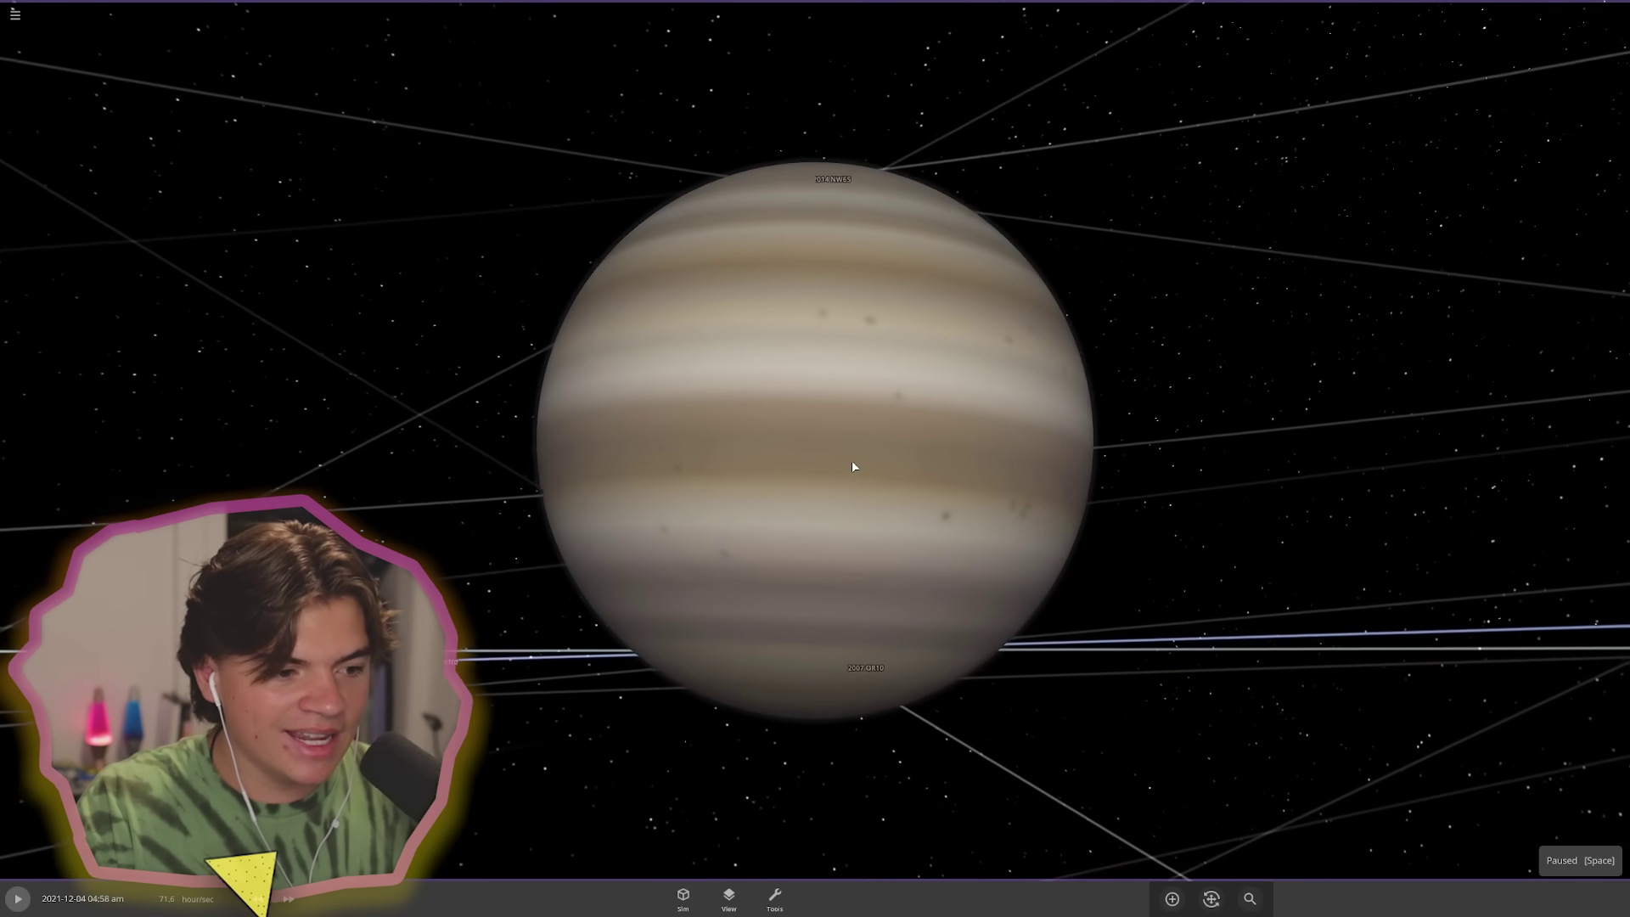
click(859, 461)
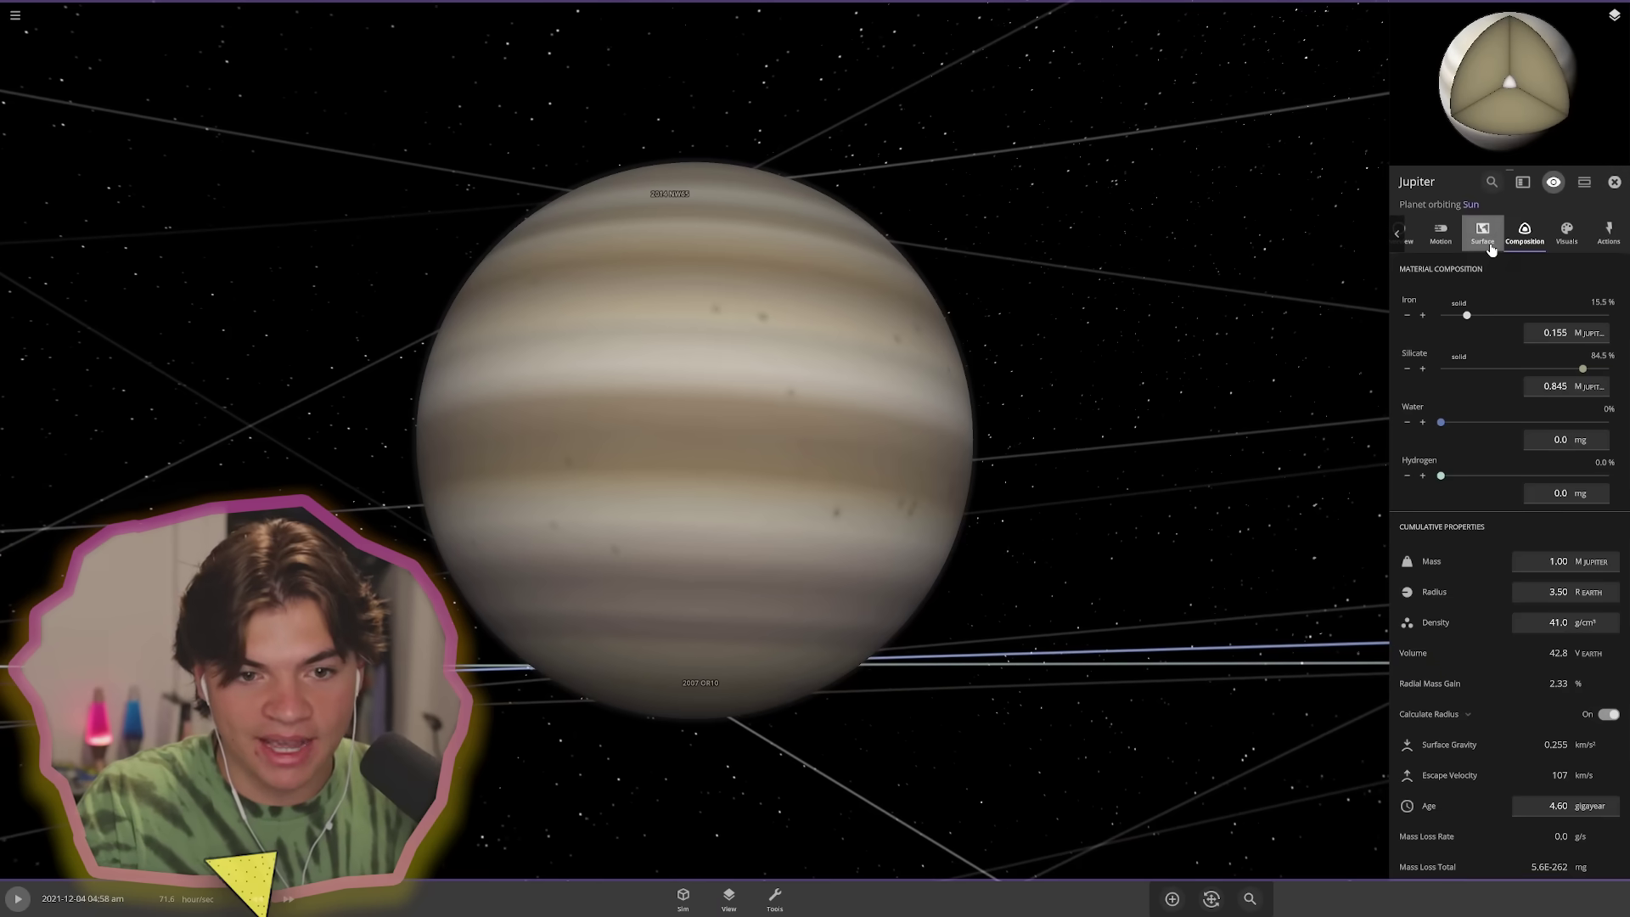
click(1614, 182)
drag(1095, 658, 943, 579)
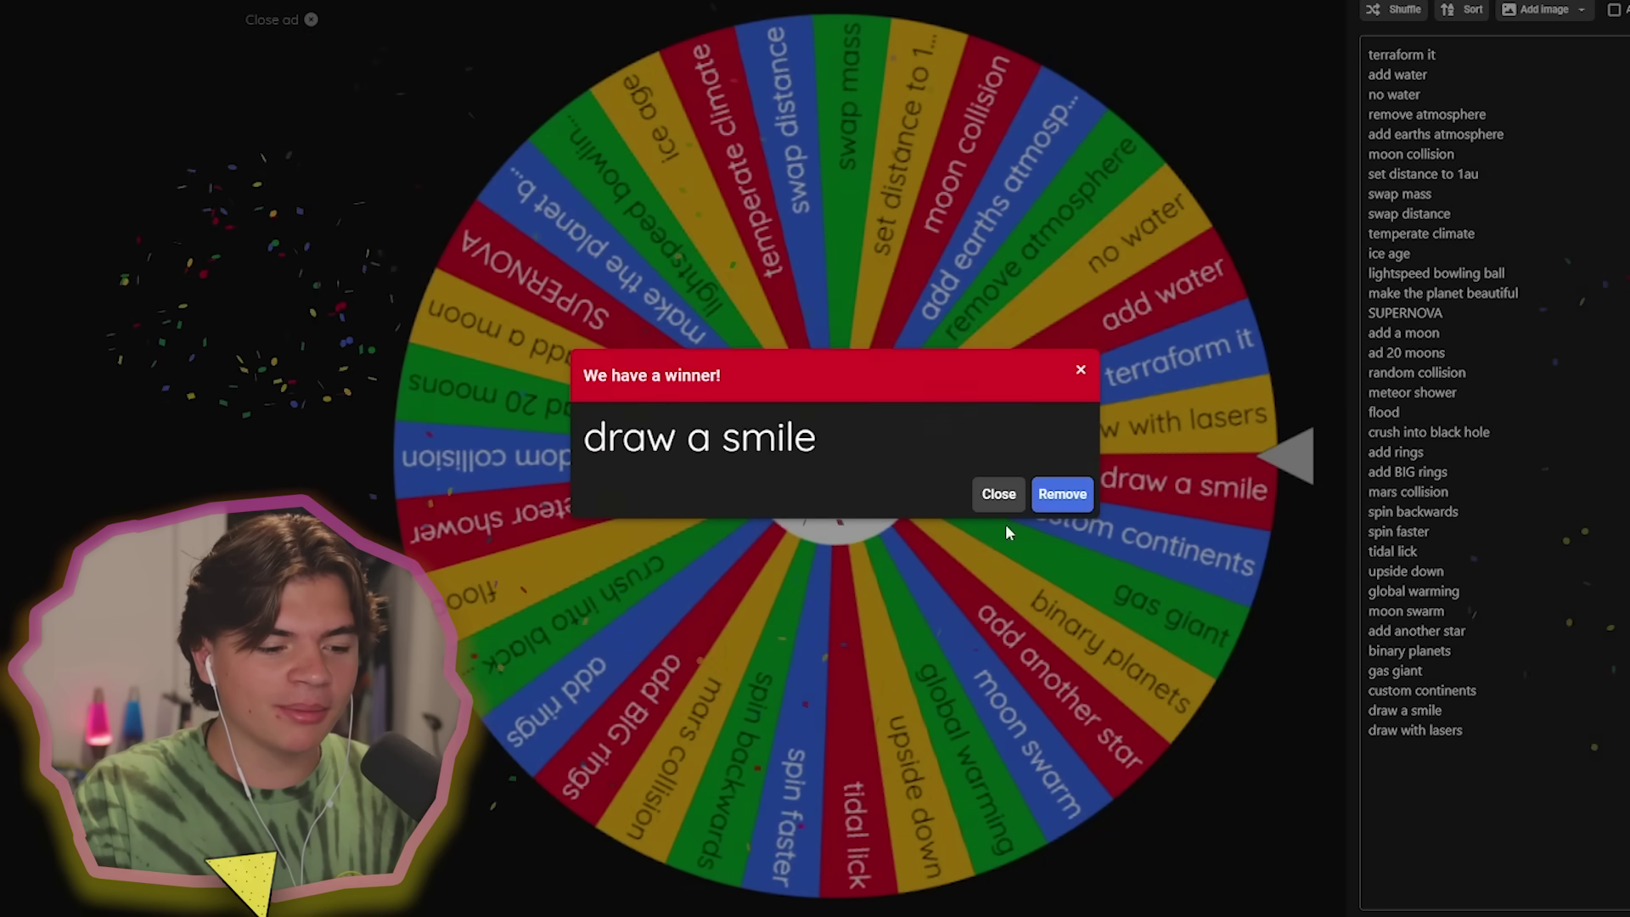
- Close the "draw a smile" wheel result and burn two eyes onto Jupiter's upper half with the Laser at 4 YW
click(999, 493)
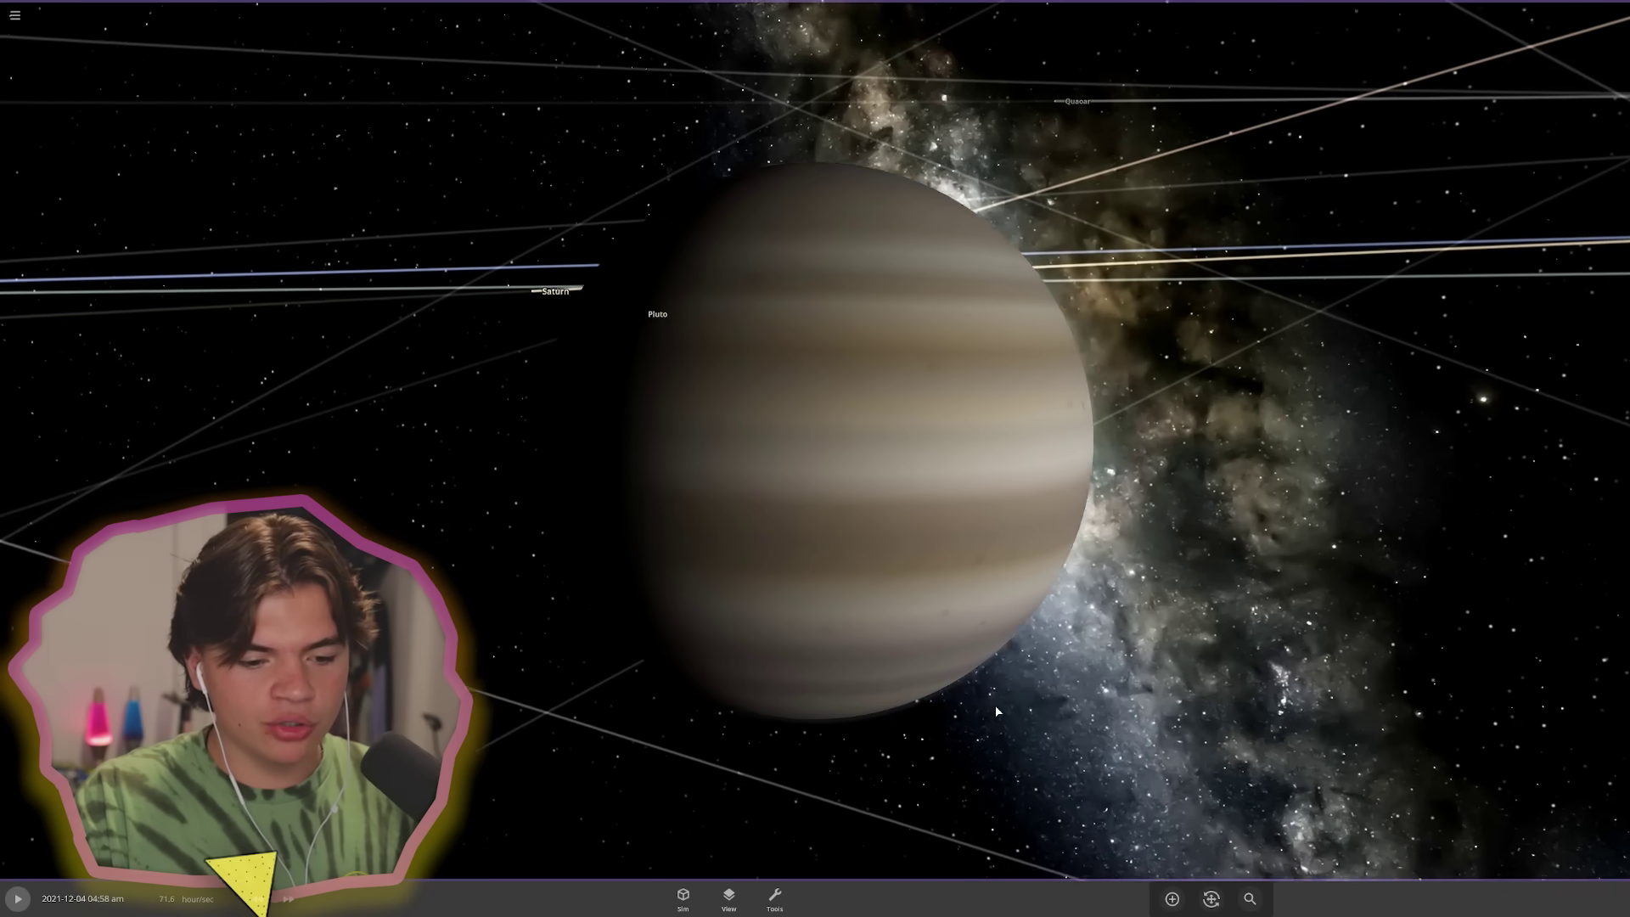
key(space)
click(769, 898)
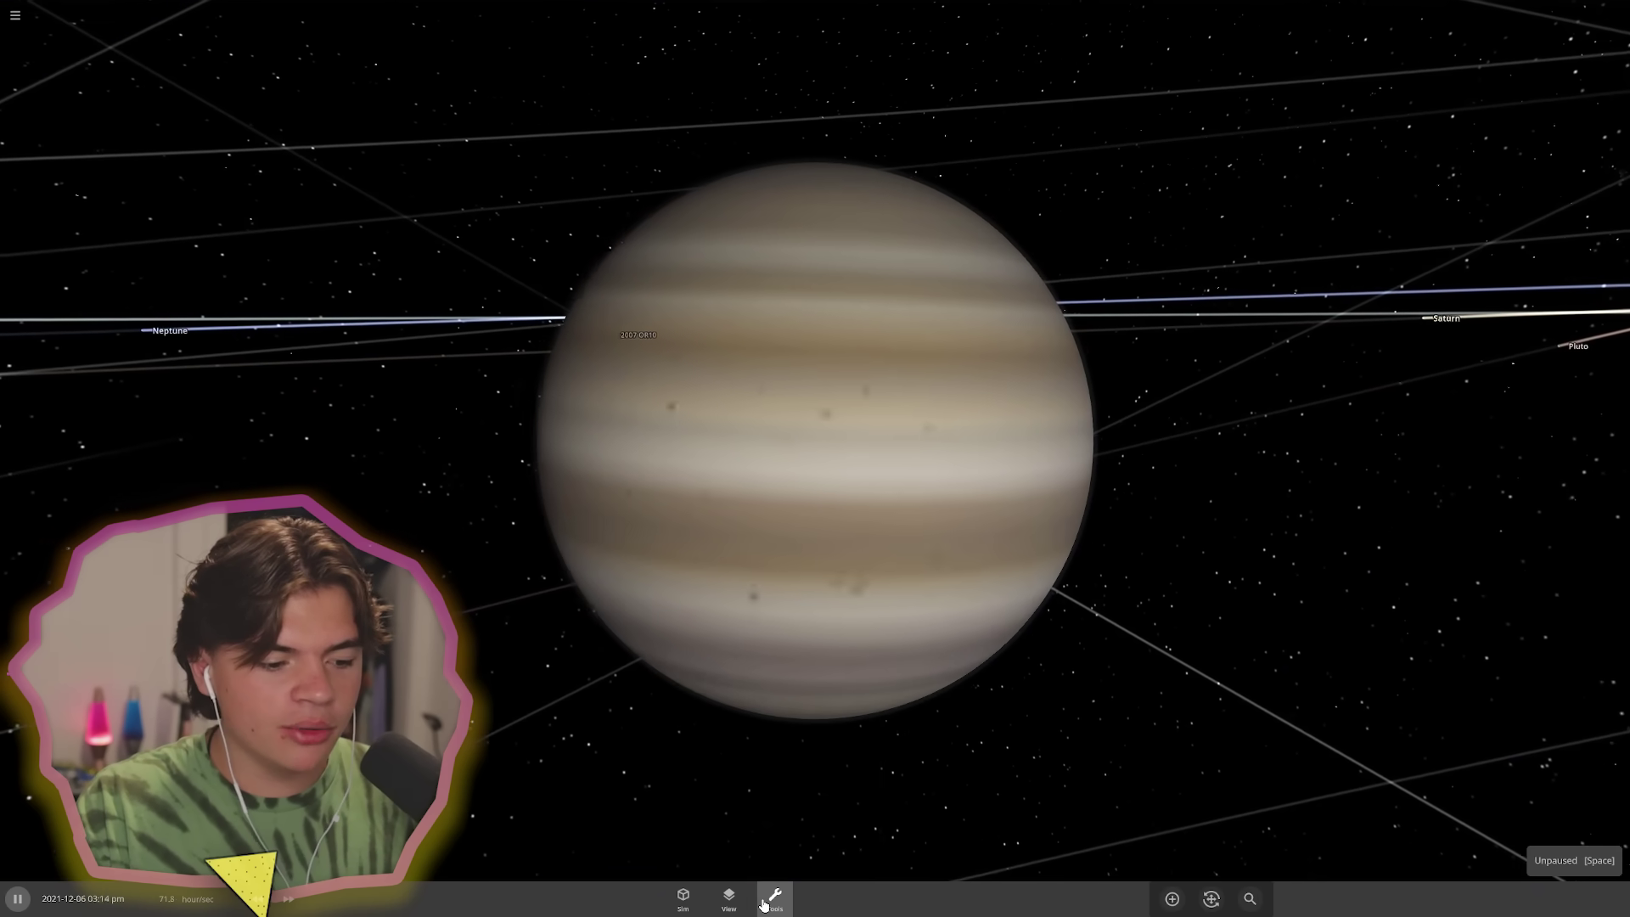
click(675, 842)
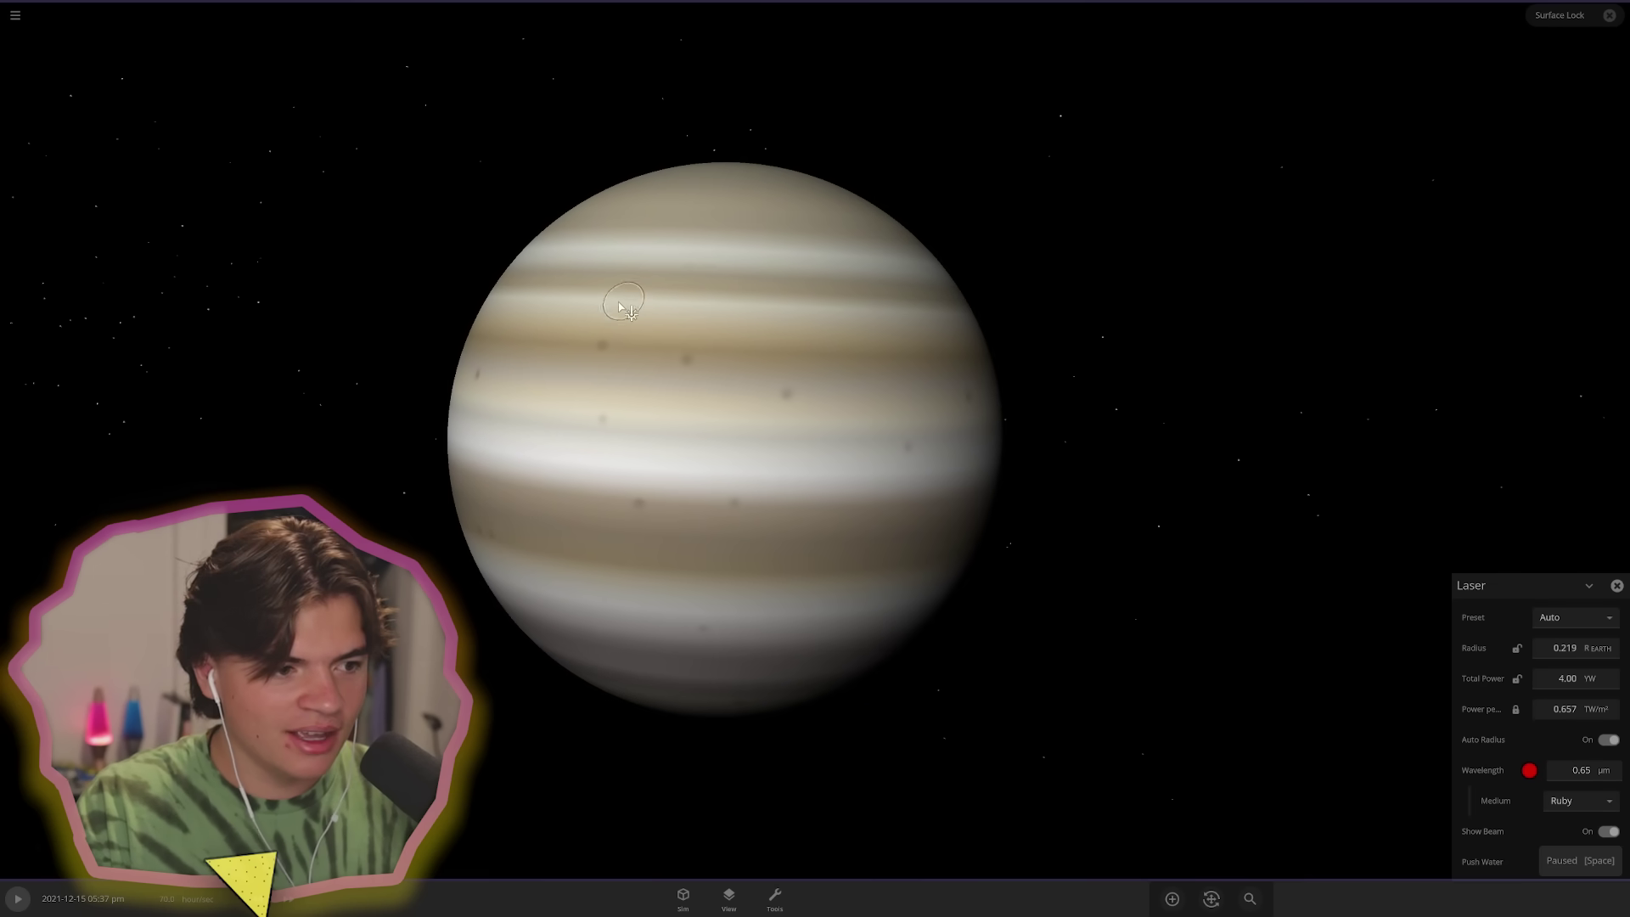
drag(556, 308, 557, 308)
drag(807, 321, 807, 321)
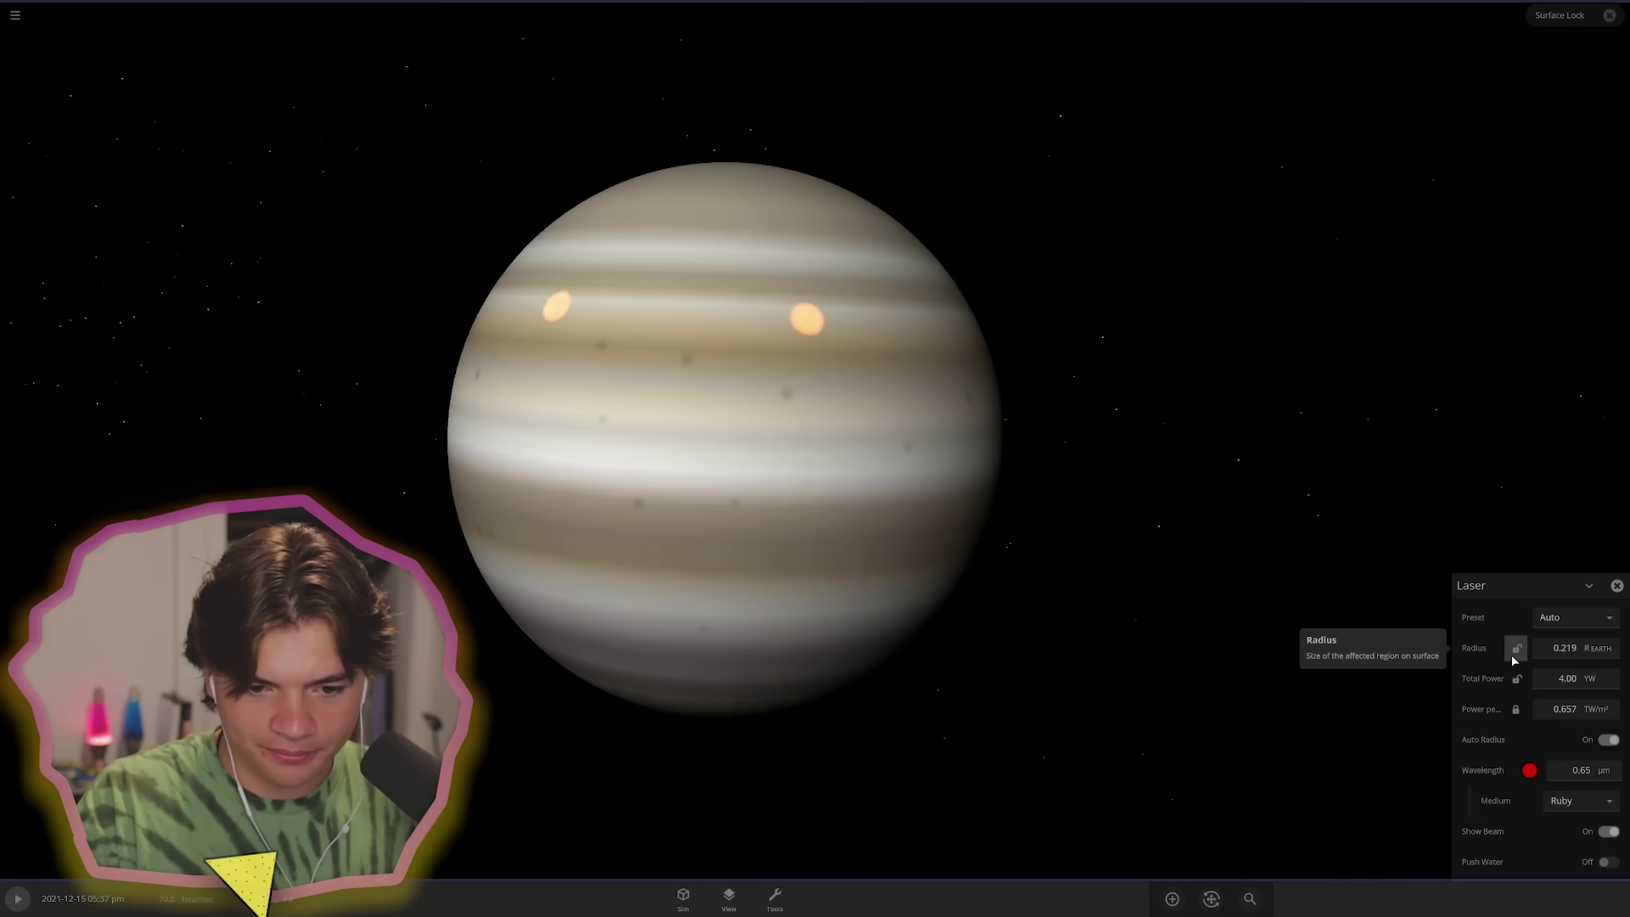
- Raise the laser's total power to 1600 YW, burn over the eyes again and draw a wide smiling mouth below them
click(808, 318)
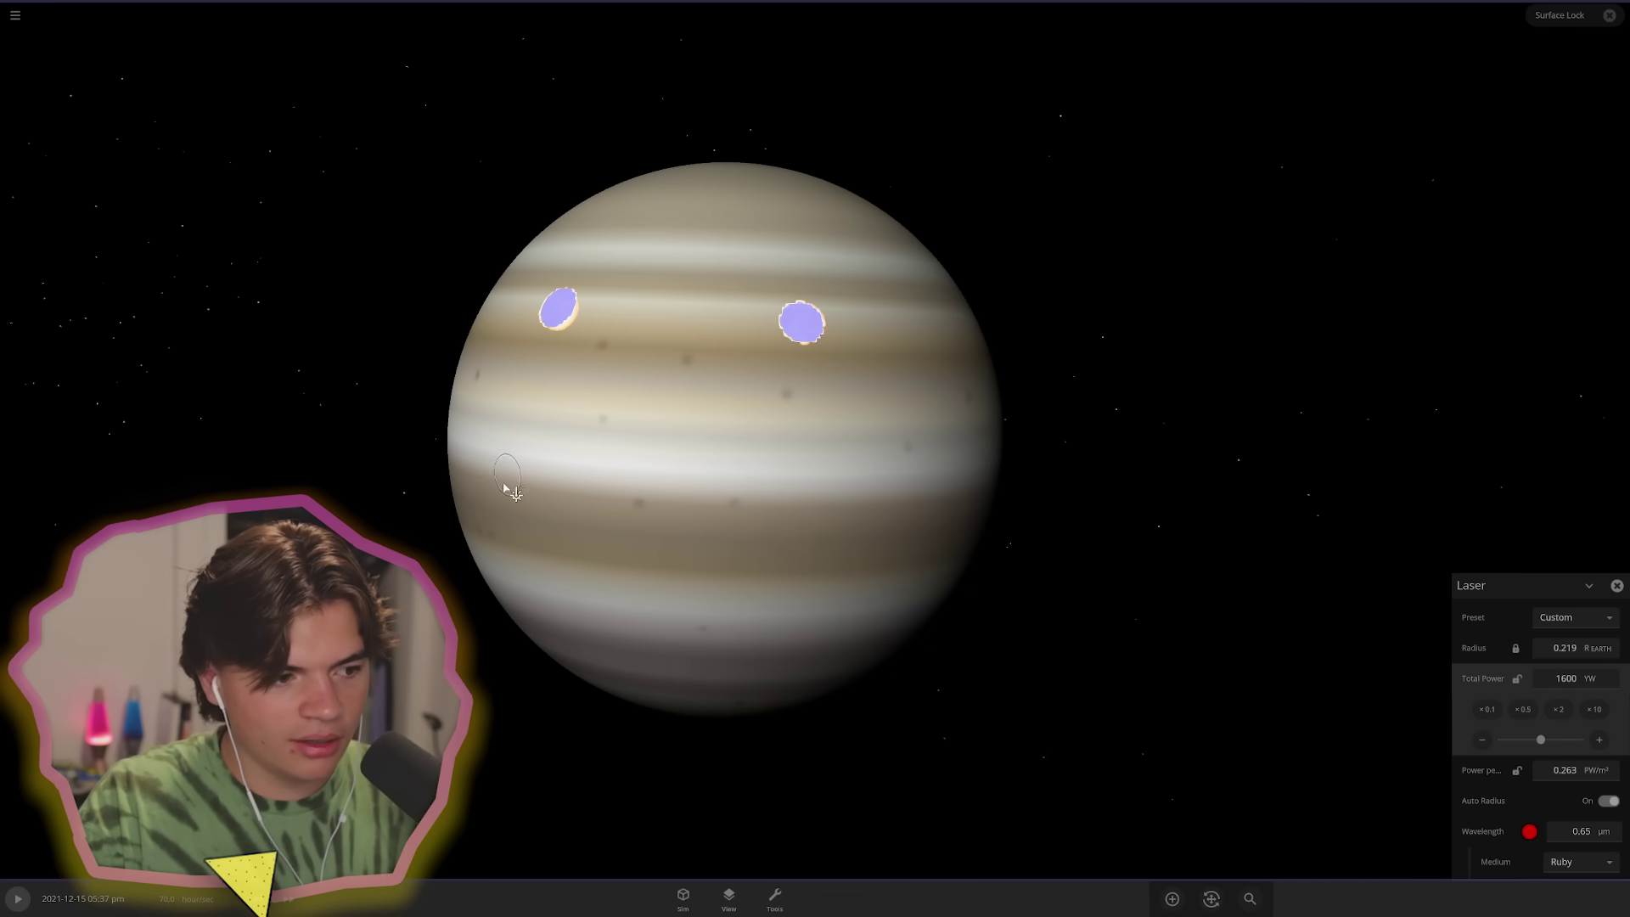
mouse_move(471, 534)
mouse_down()
mouse_move(539, 572)
mouse_move(691, 575)
mouse_move(862, 468)
mouse_up()
drag(470, 520, 464, 484)
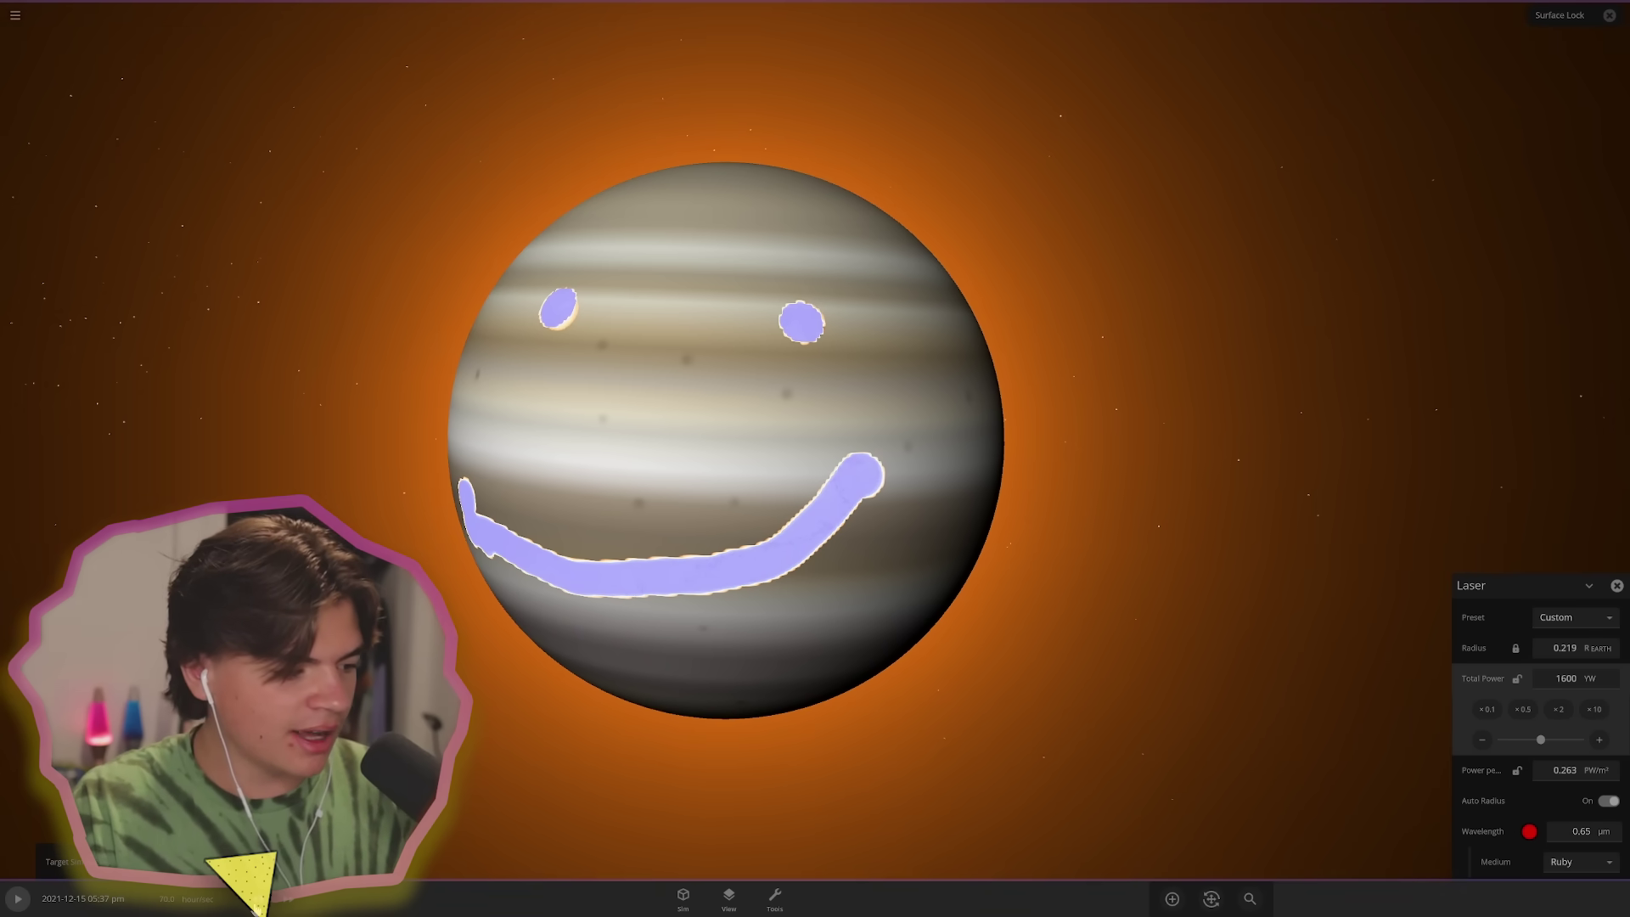
- Run the simulation briefly, put the laser away, and pause to examine the glowing smile on Jupiter's dark side
key(space)
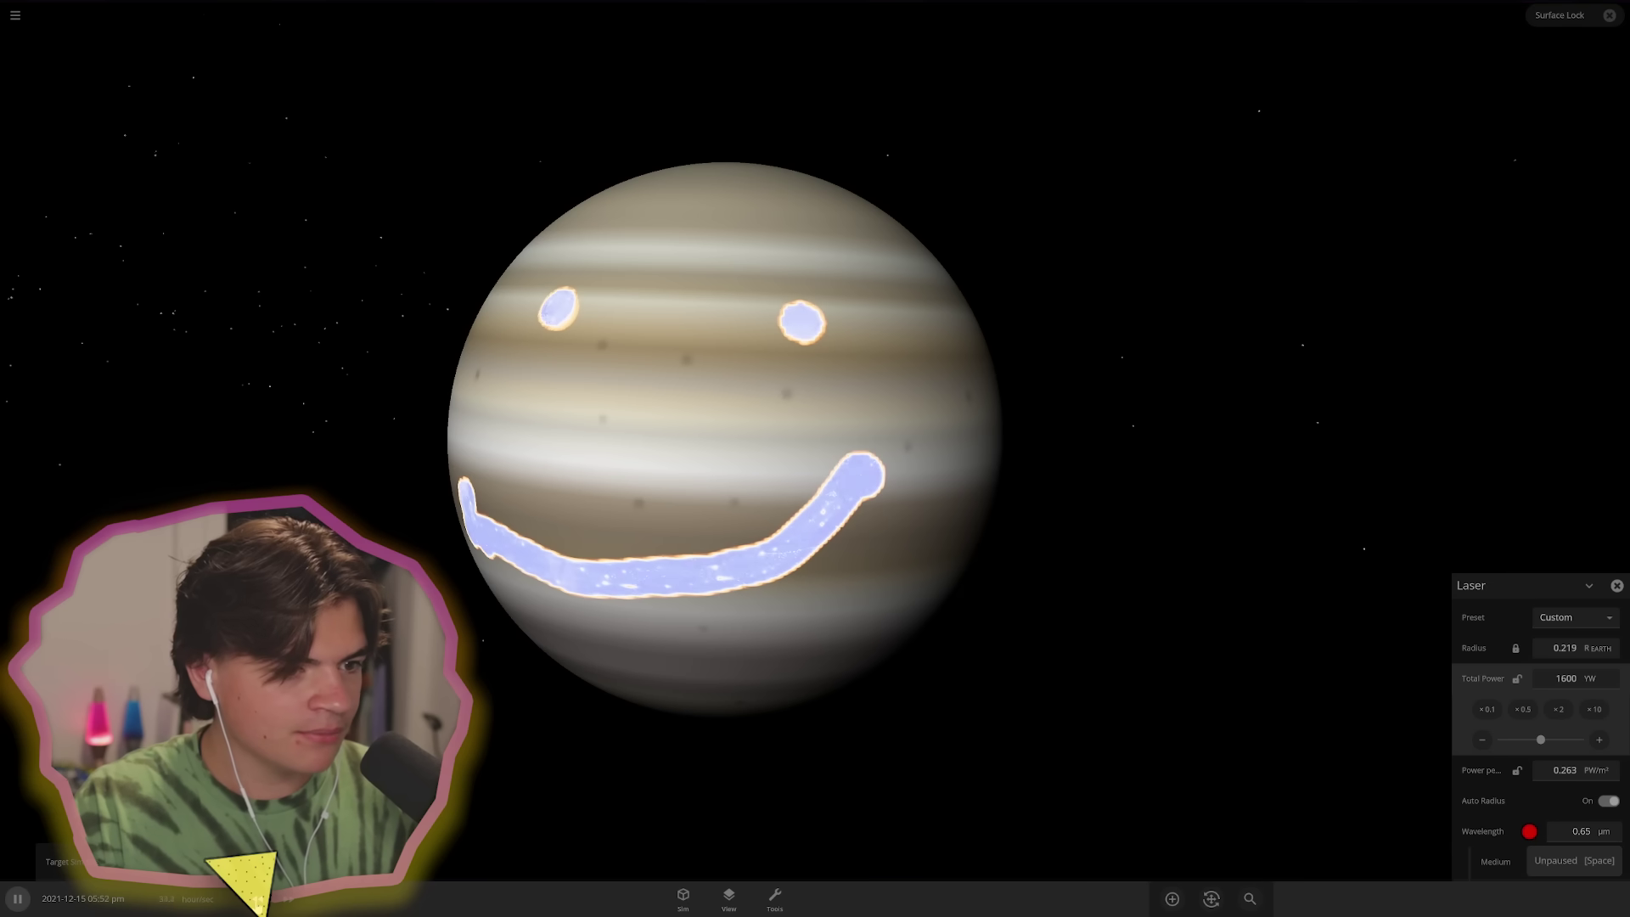
click(1617, 588)
key(space)
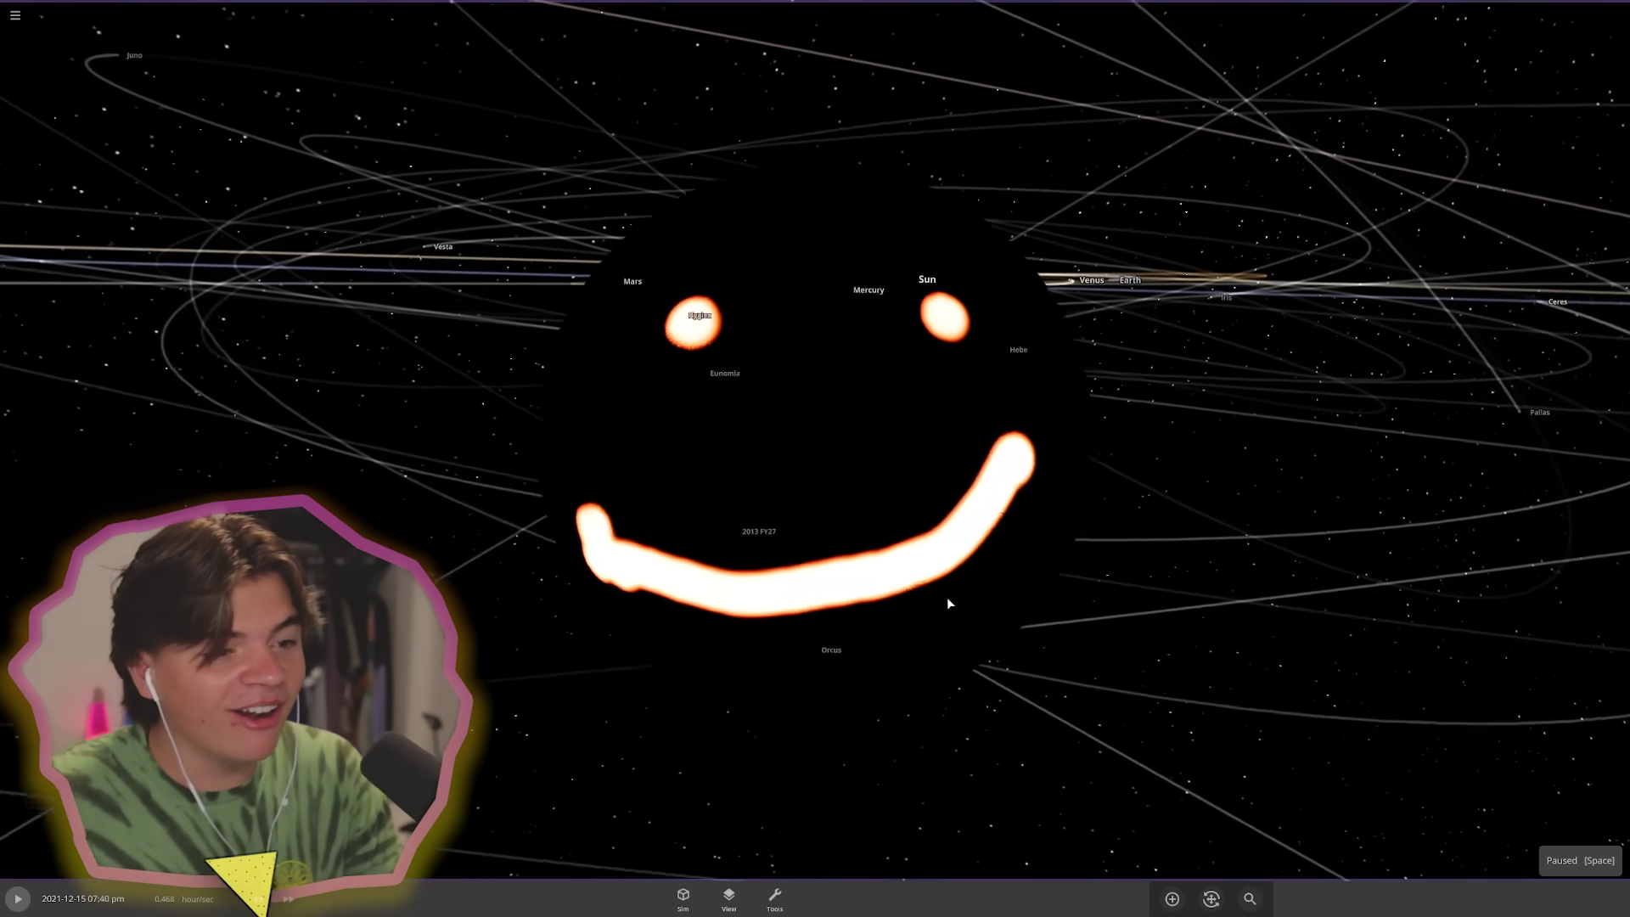
drag(949, 603, 832, 601)
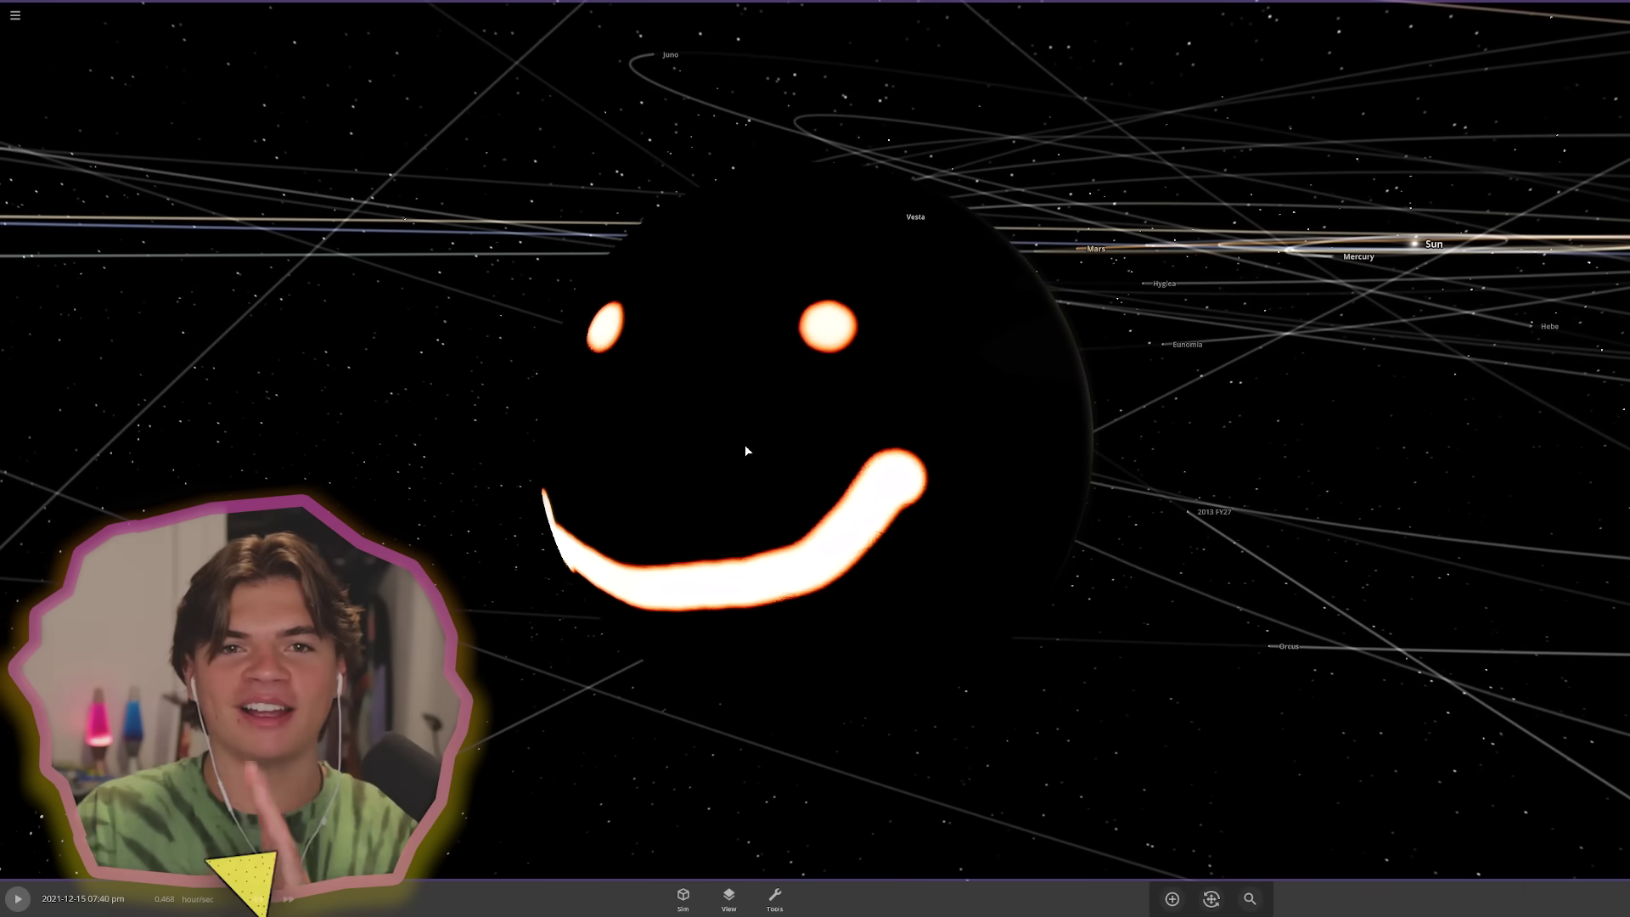
drag(634, 473, 376, 496)
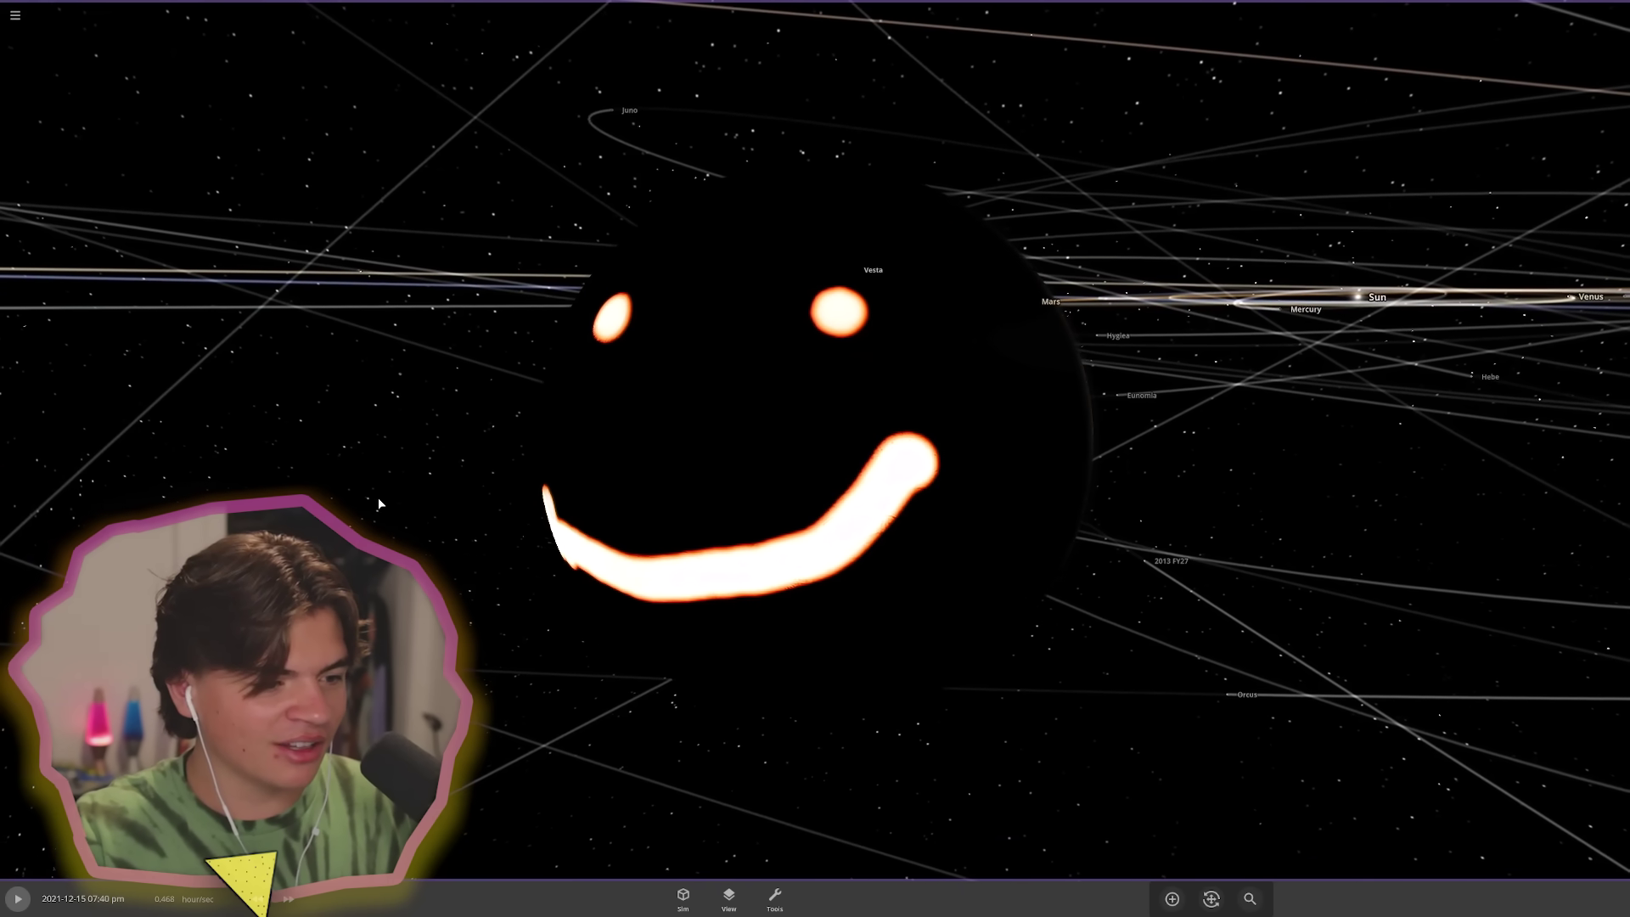
- Run the simulation while viewing Jupiter's sunlit side, and pause it with the whole smile facing the camera
key(space)
drag(830, 677, 652, 728)
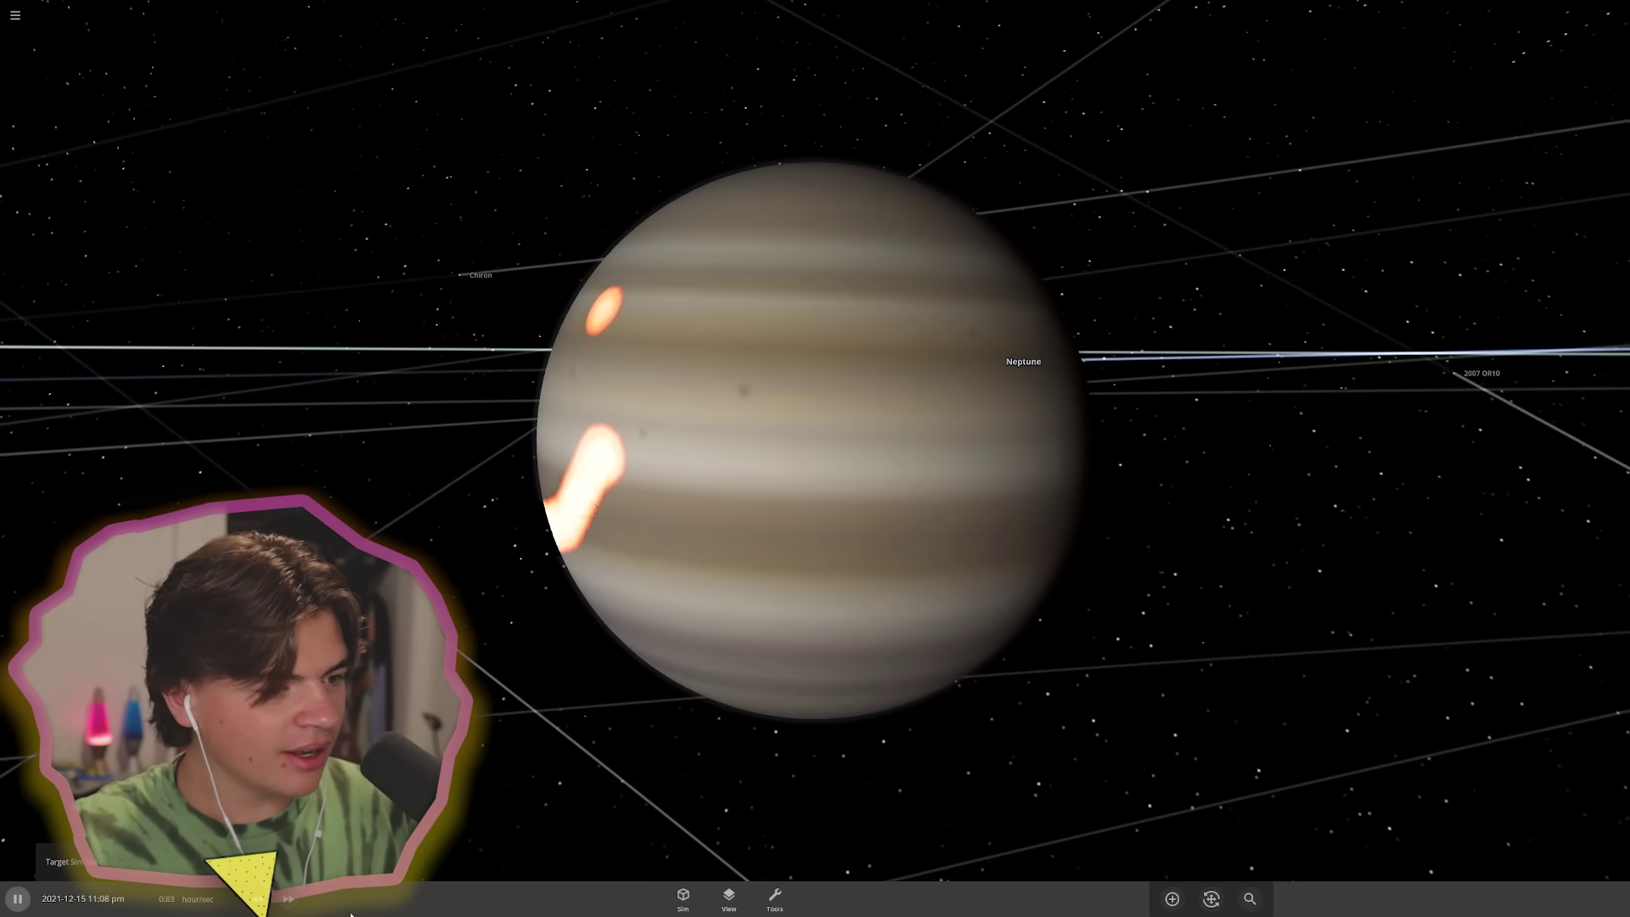
key(space)
drag(766, 781, 681, 701)
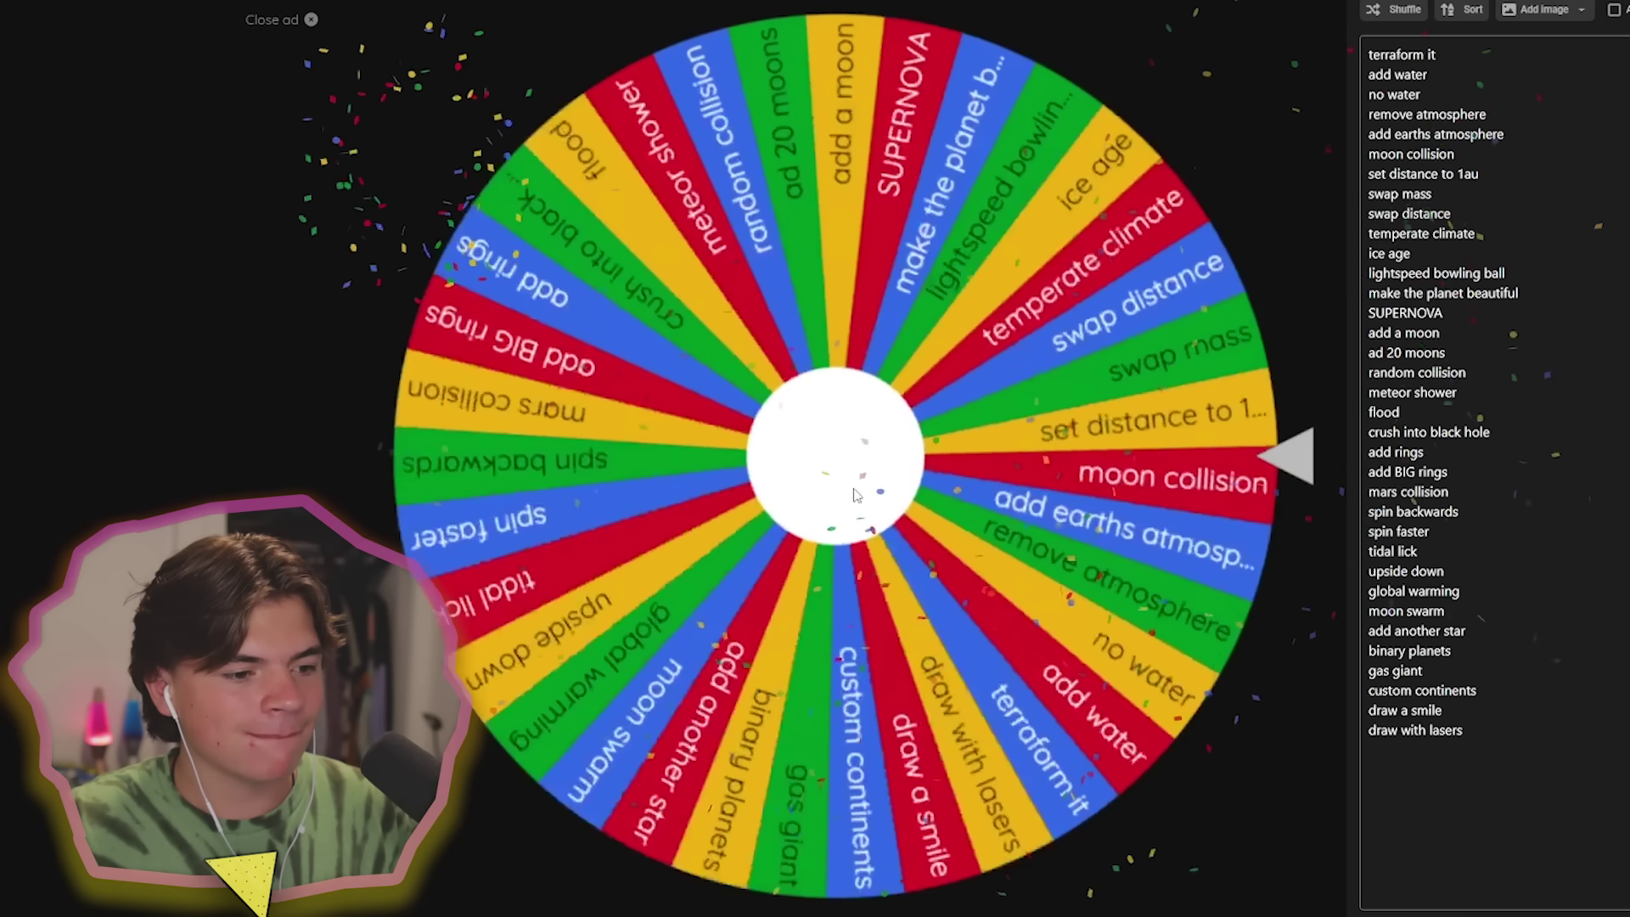
- Spin the challenge wheel, close the "gas giant" result and open Jupiter's material composition
click(856, 495)
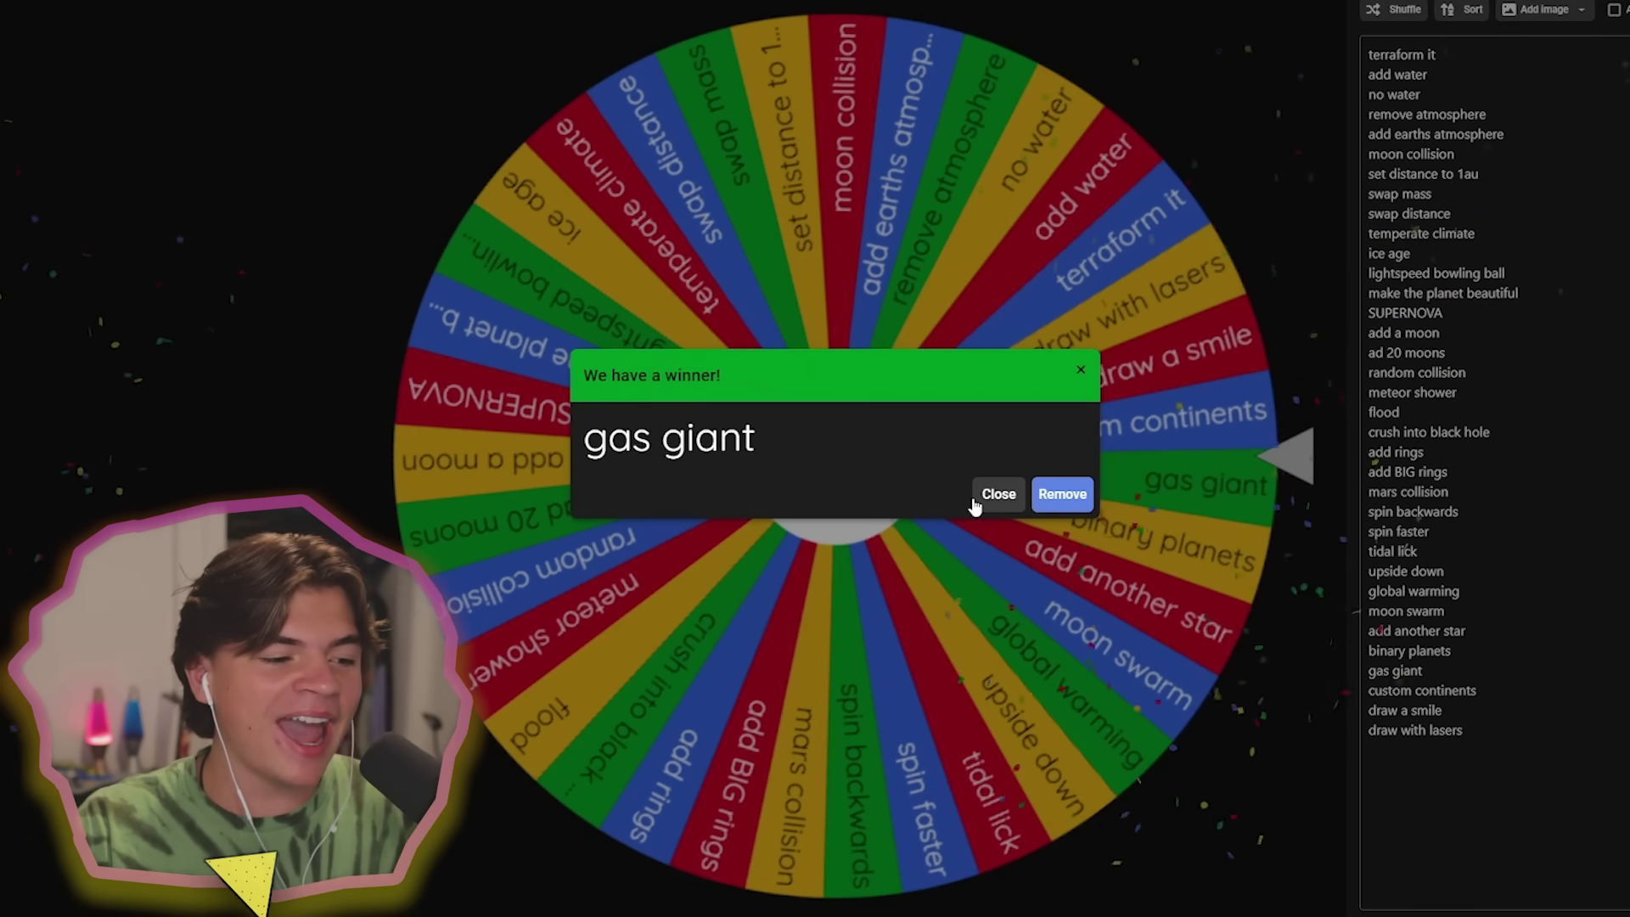
click(998, 494)
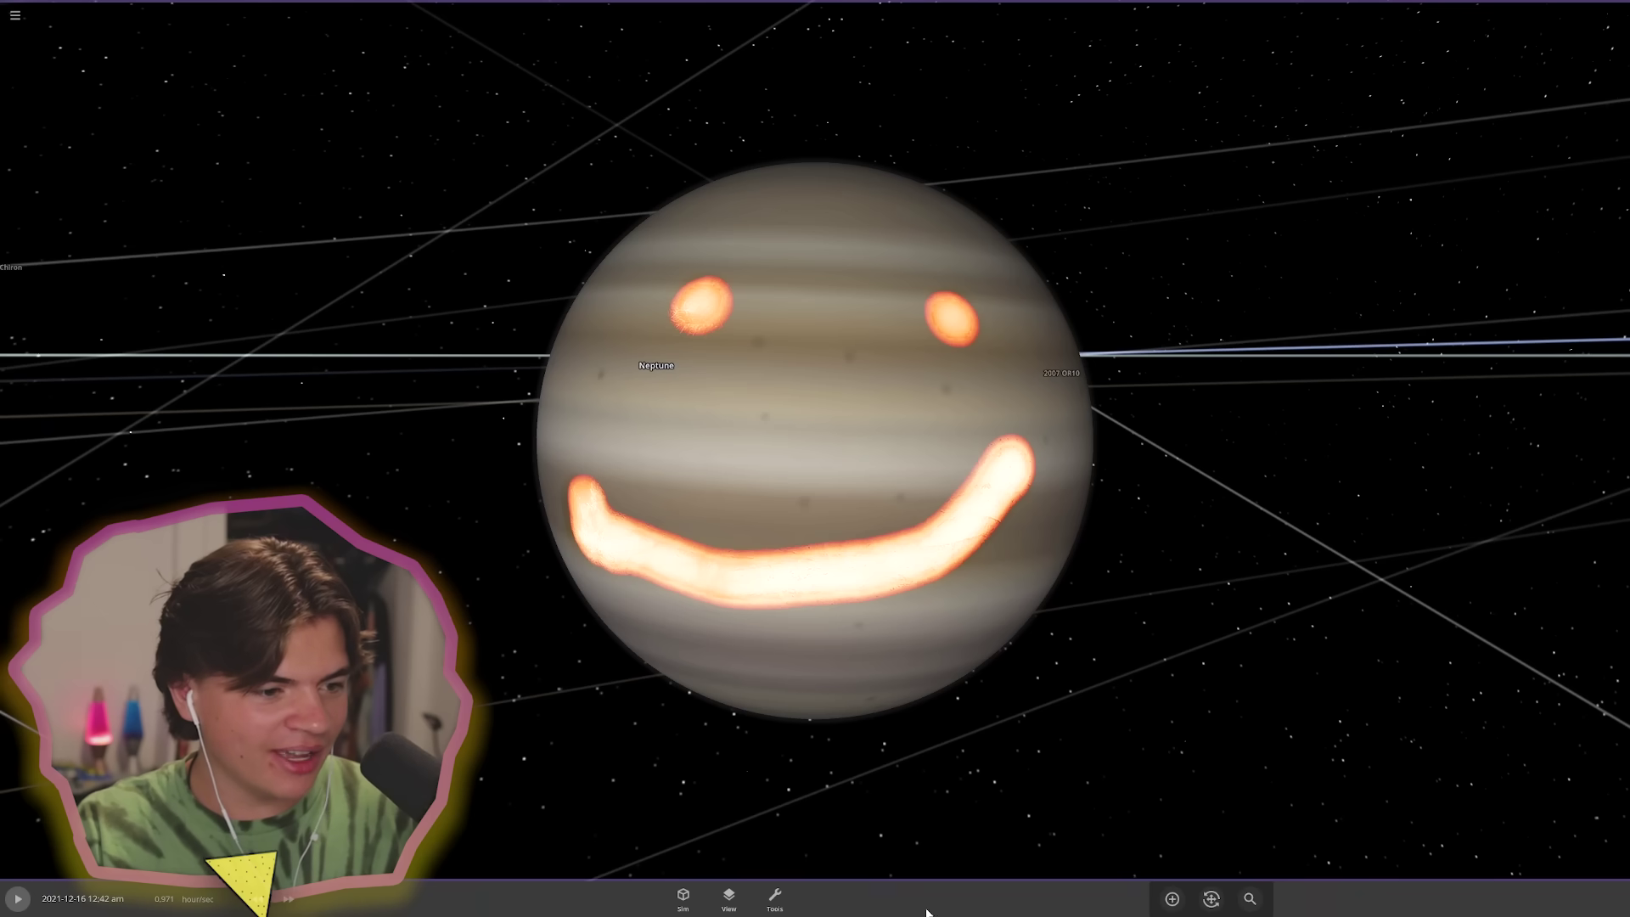
double_click(661, 345)
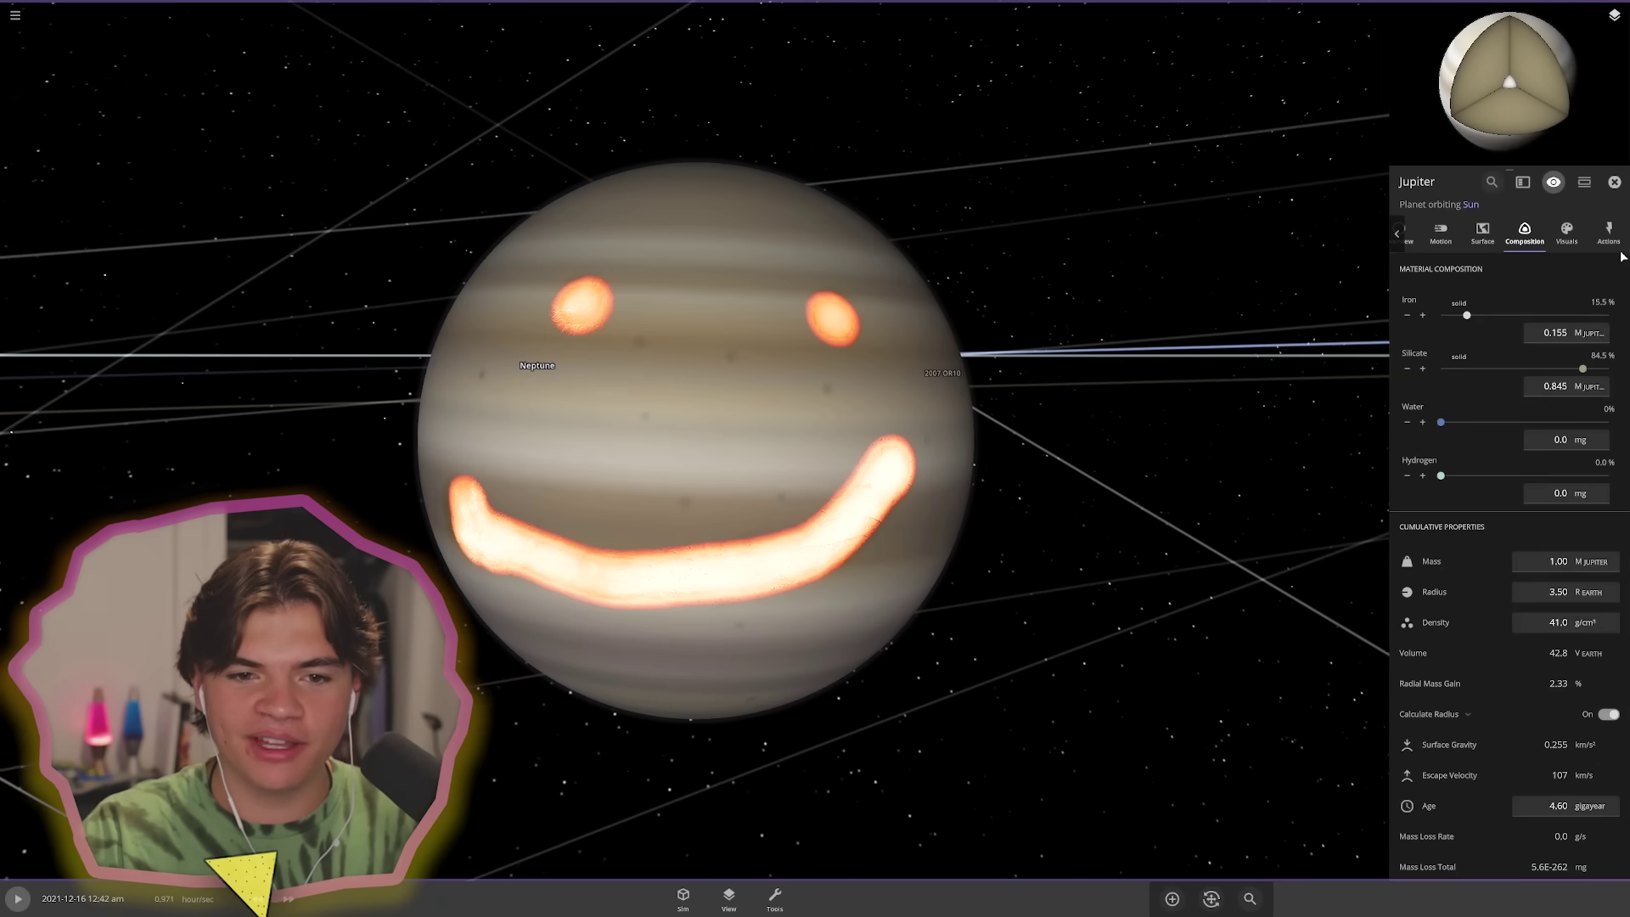
click(1567, 234)
click(1525, 234)
- Resume the simulation and raise Jupiter's hydrogen share to 25.0 %
key(space)
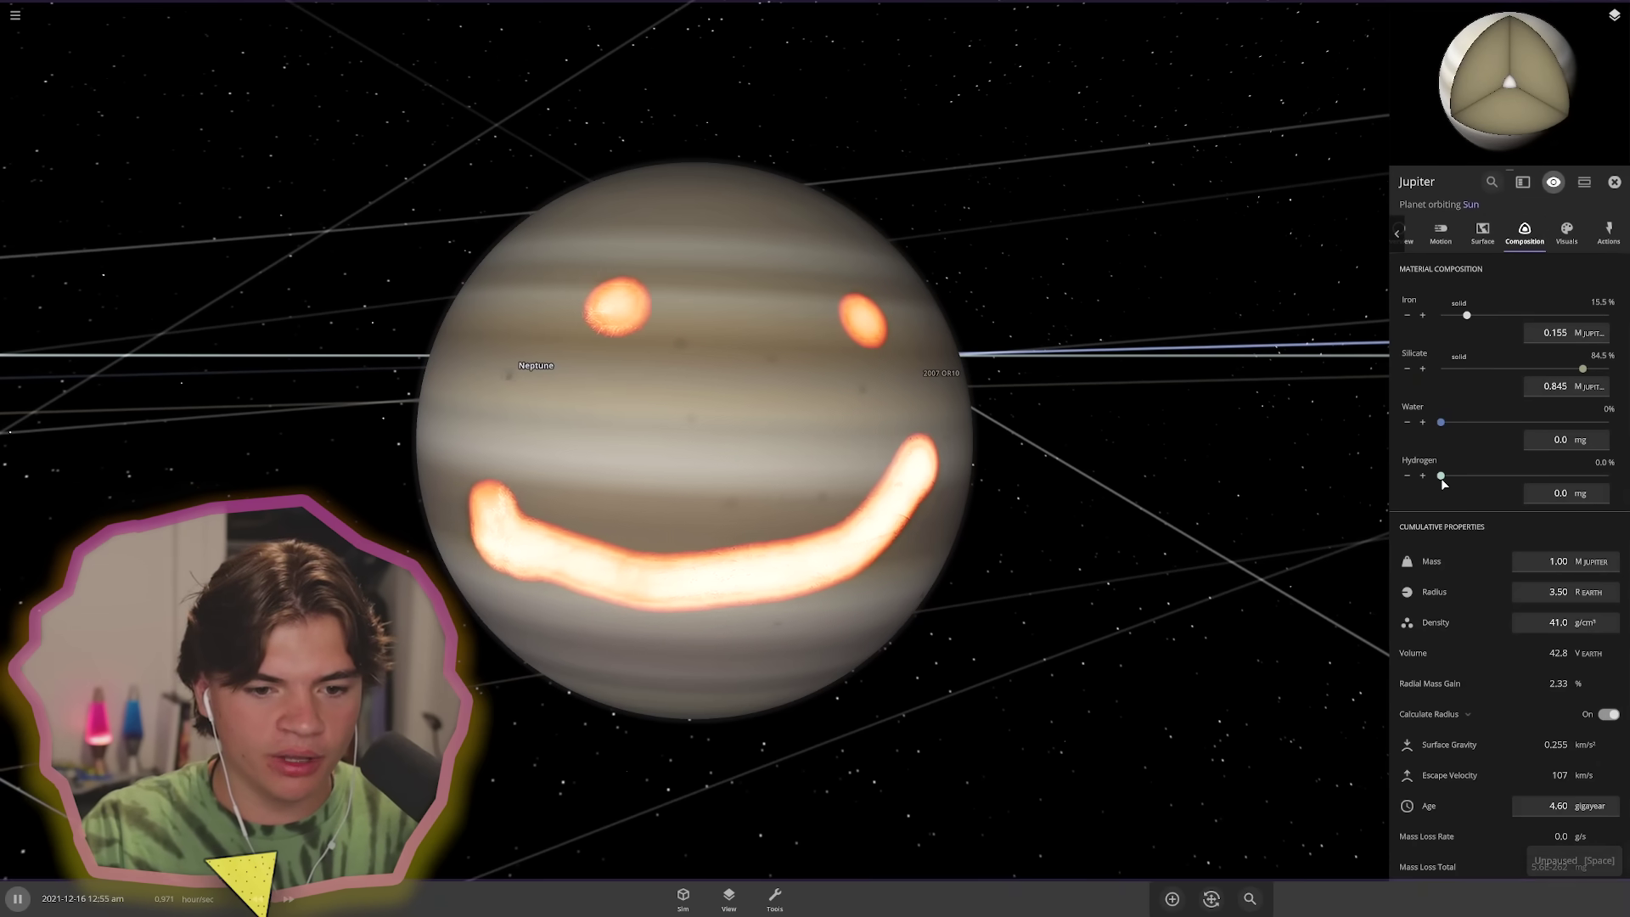
drag(1464, 474, 1470, 472)
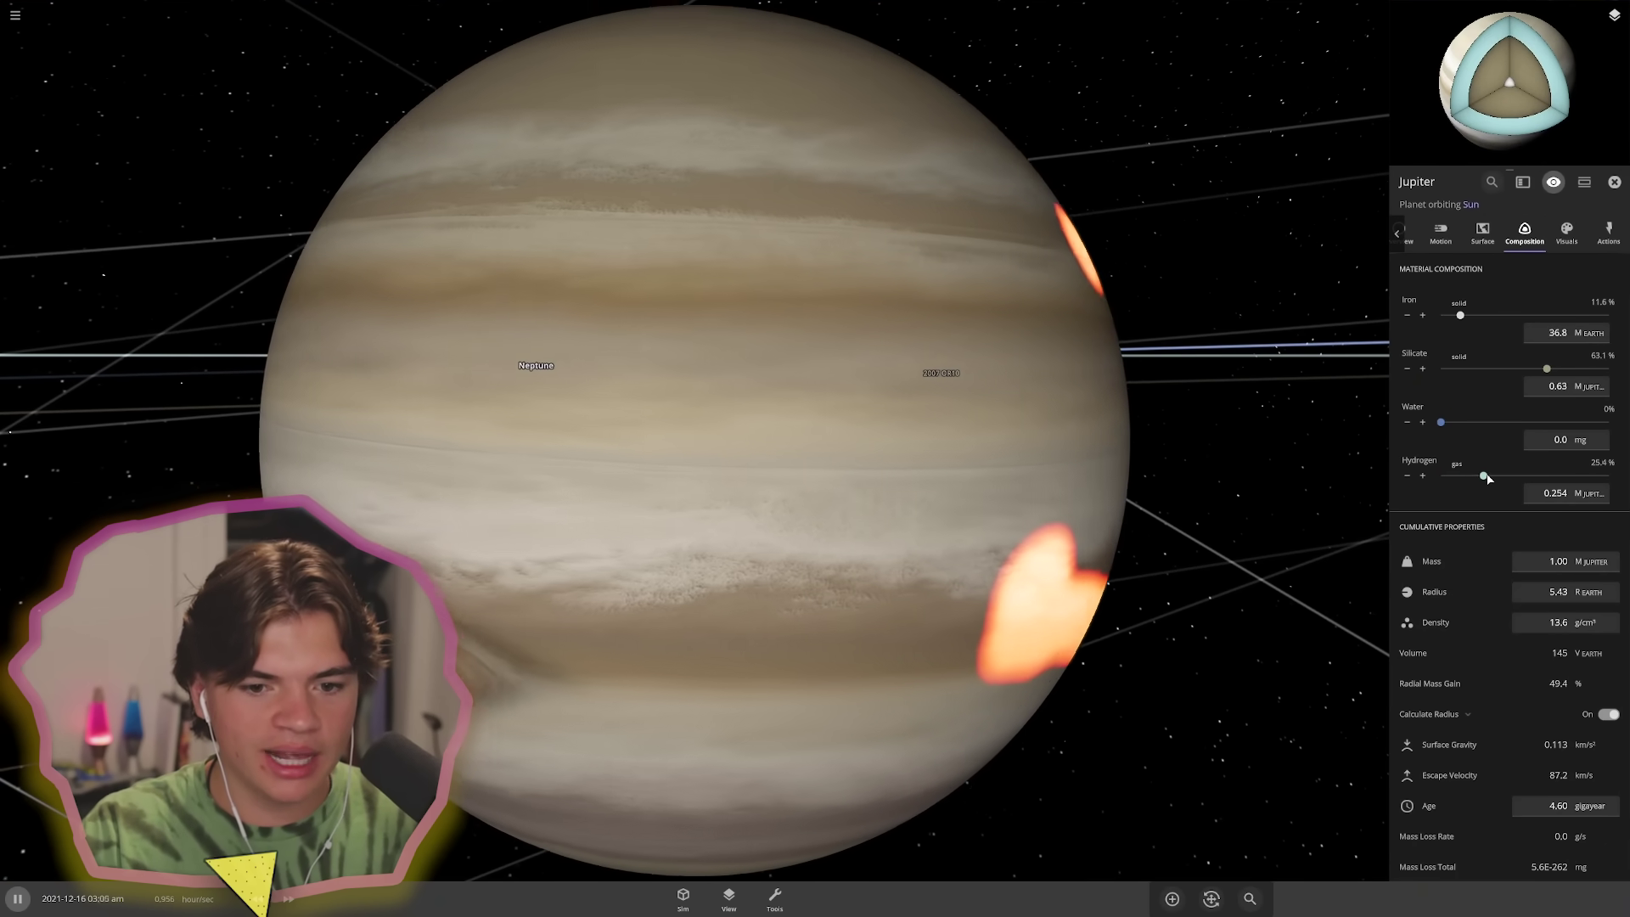
drag(1487, 479, 1484, 477)
- Examine the enlarged Jupiter's cloud bands, Great Red Spot and glowing smile from several sides, and pause the simulation
drag(883, 437, 766, 463)
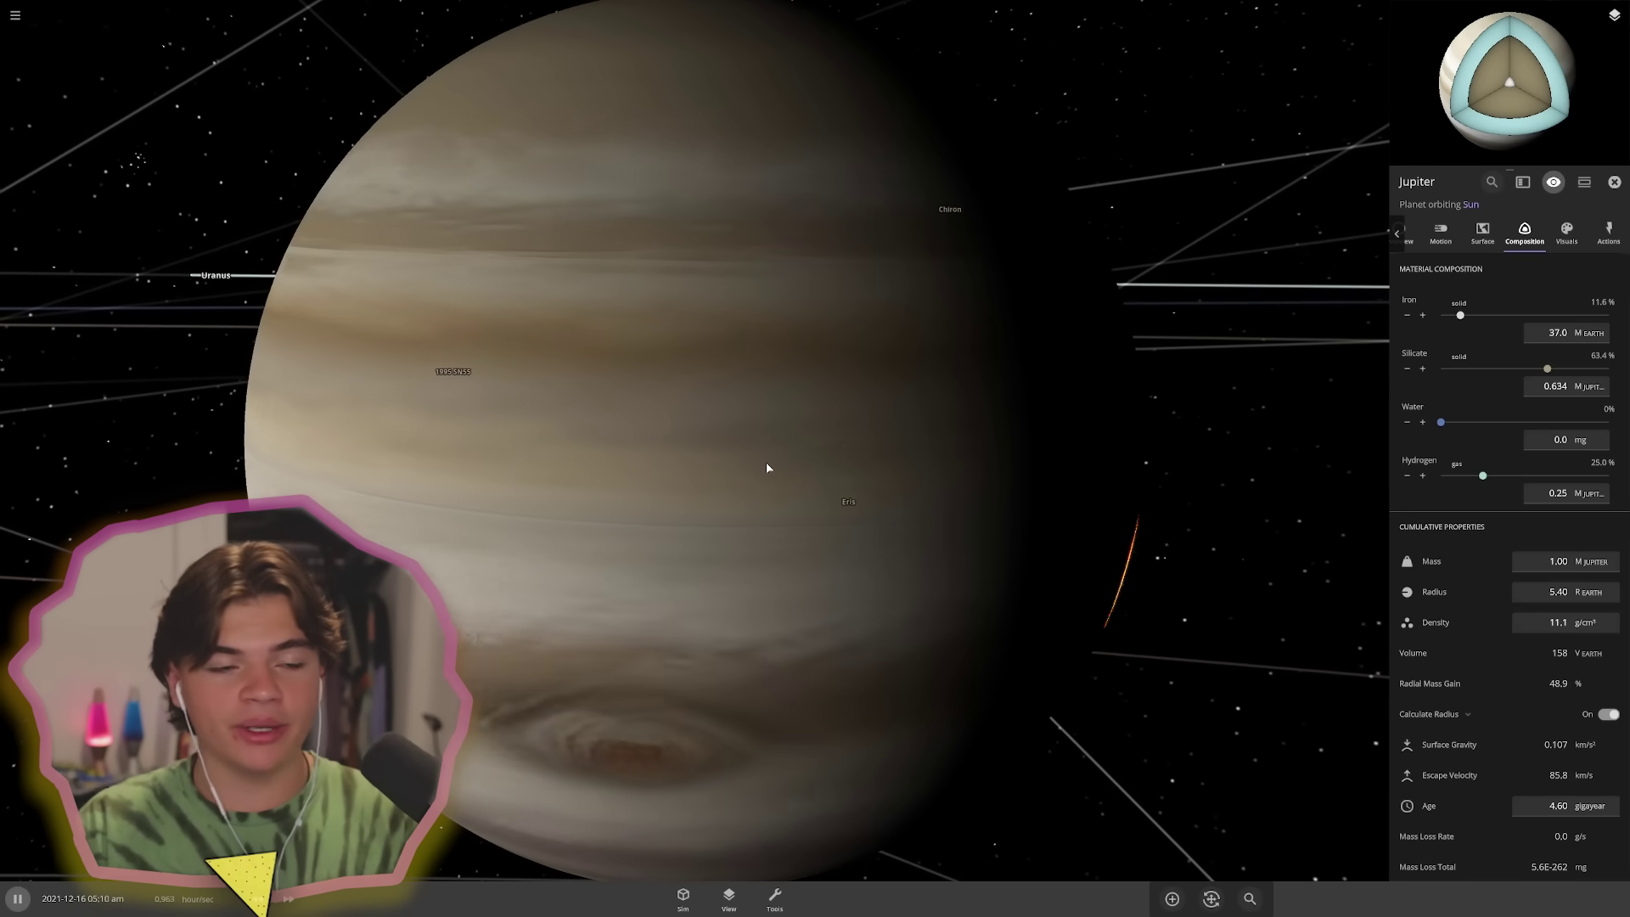
drag(568, 494, 1063, 542)
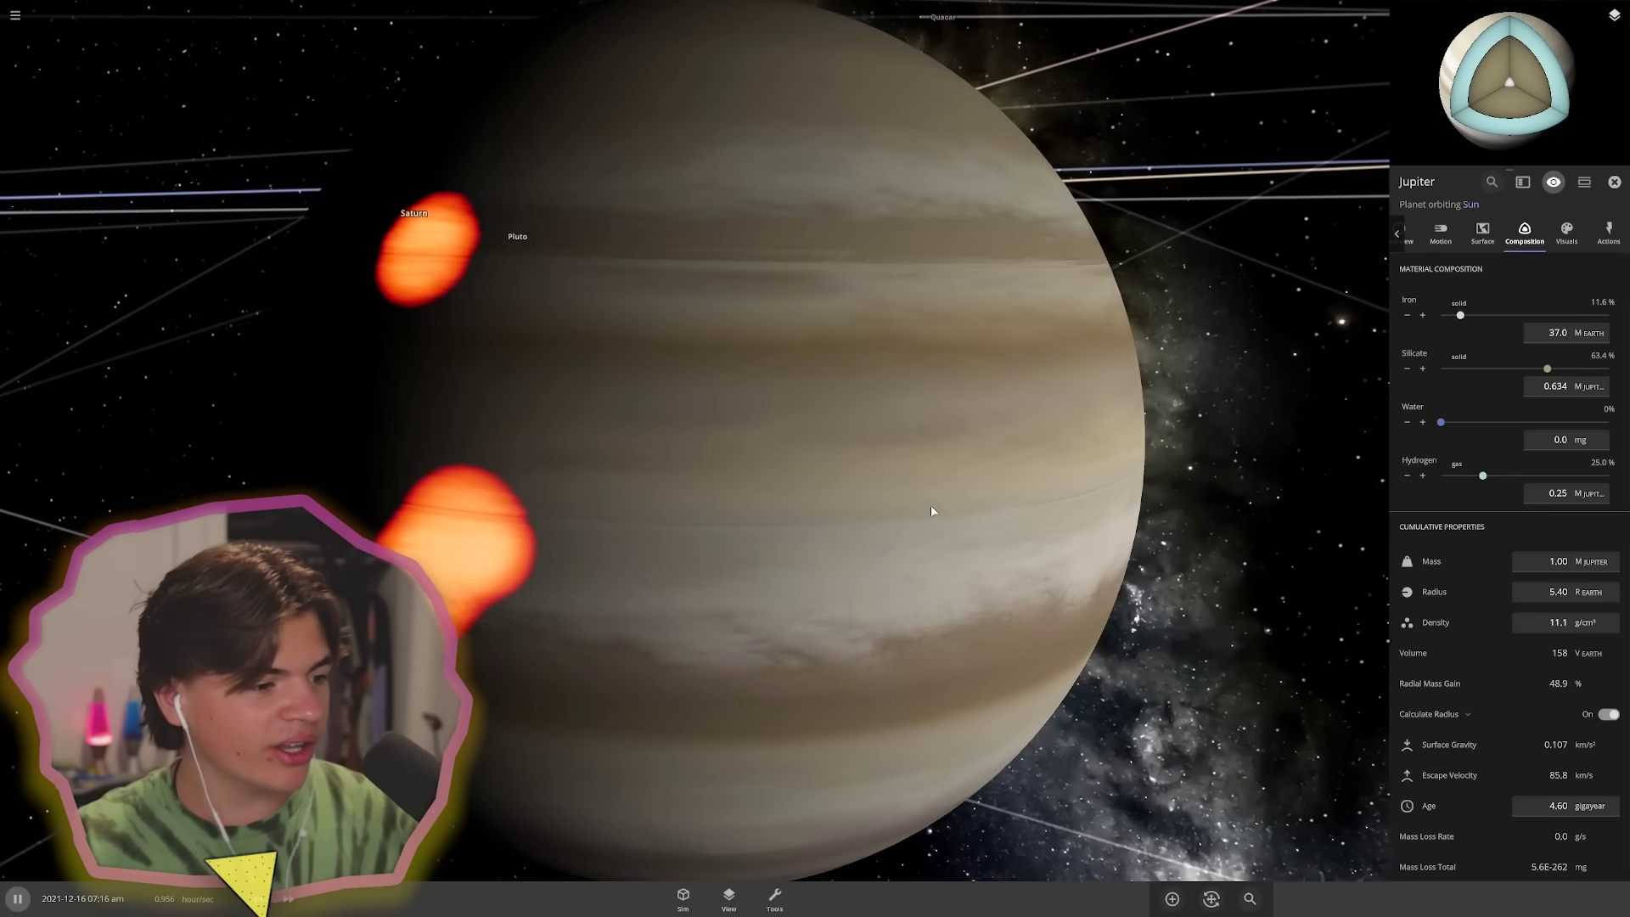
key(space)
drag(807, 462, 727, 450)
key(space)
key(space)
key(space)
key(space)
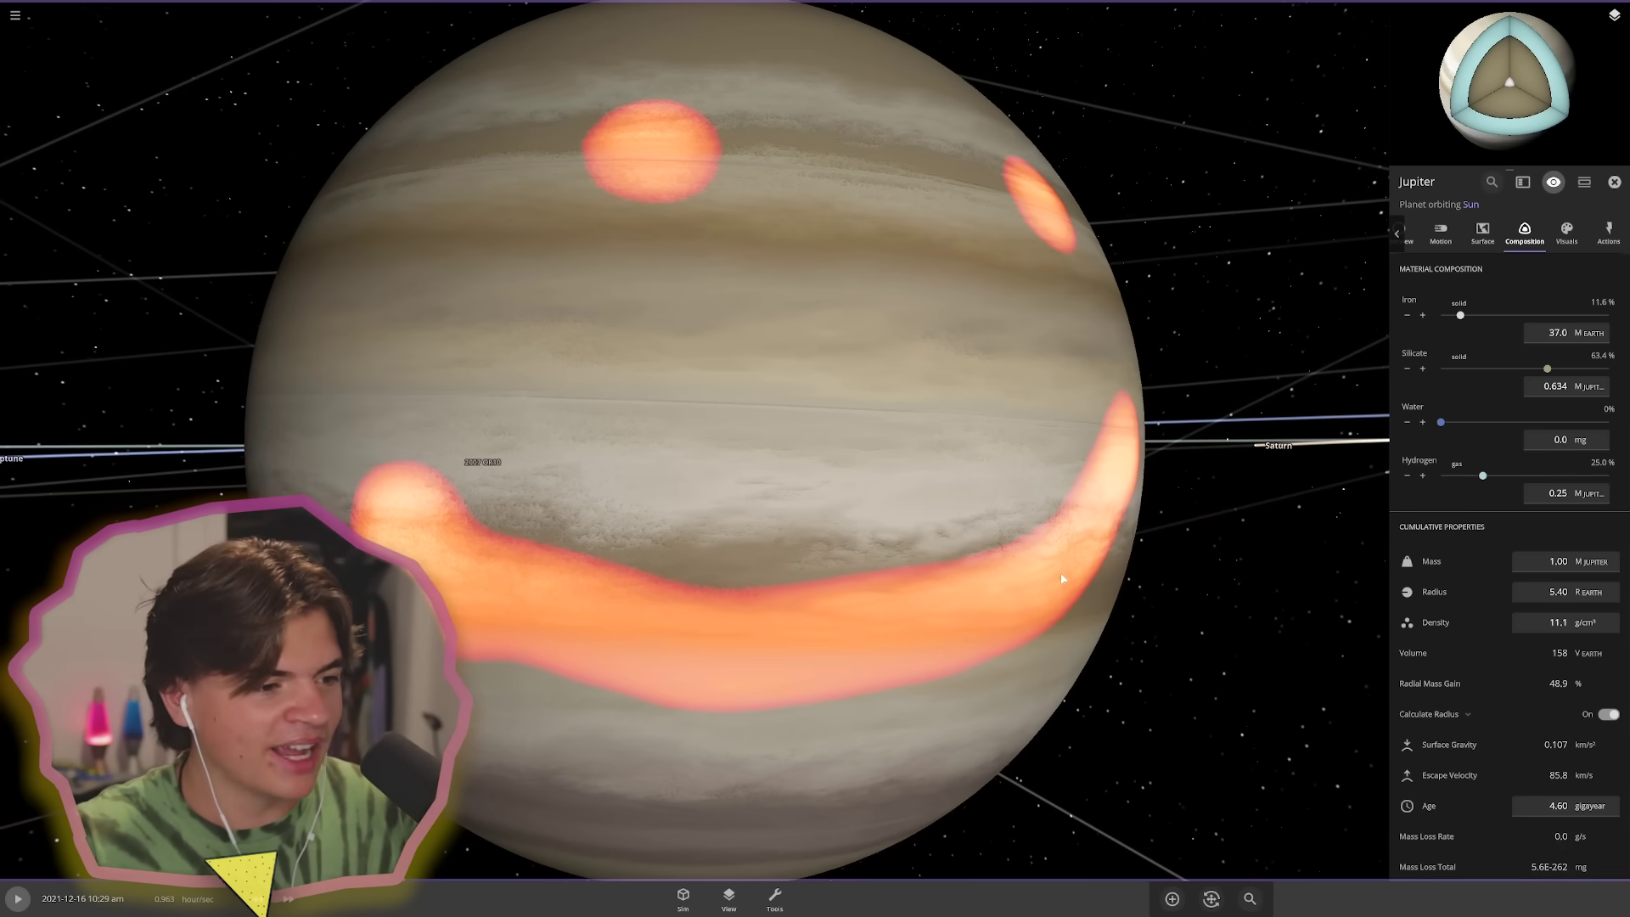
- Switch to the challenge wheel, spin it and close the "upside down" result
key(alt+Tab)
click(862, 505)
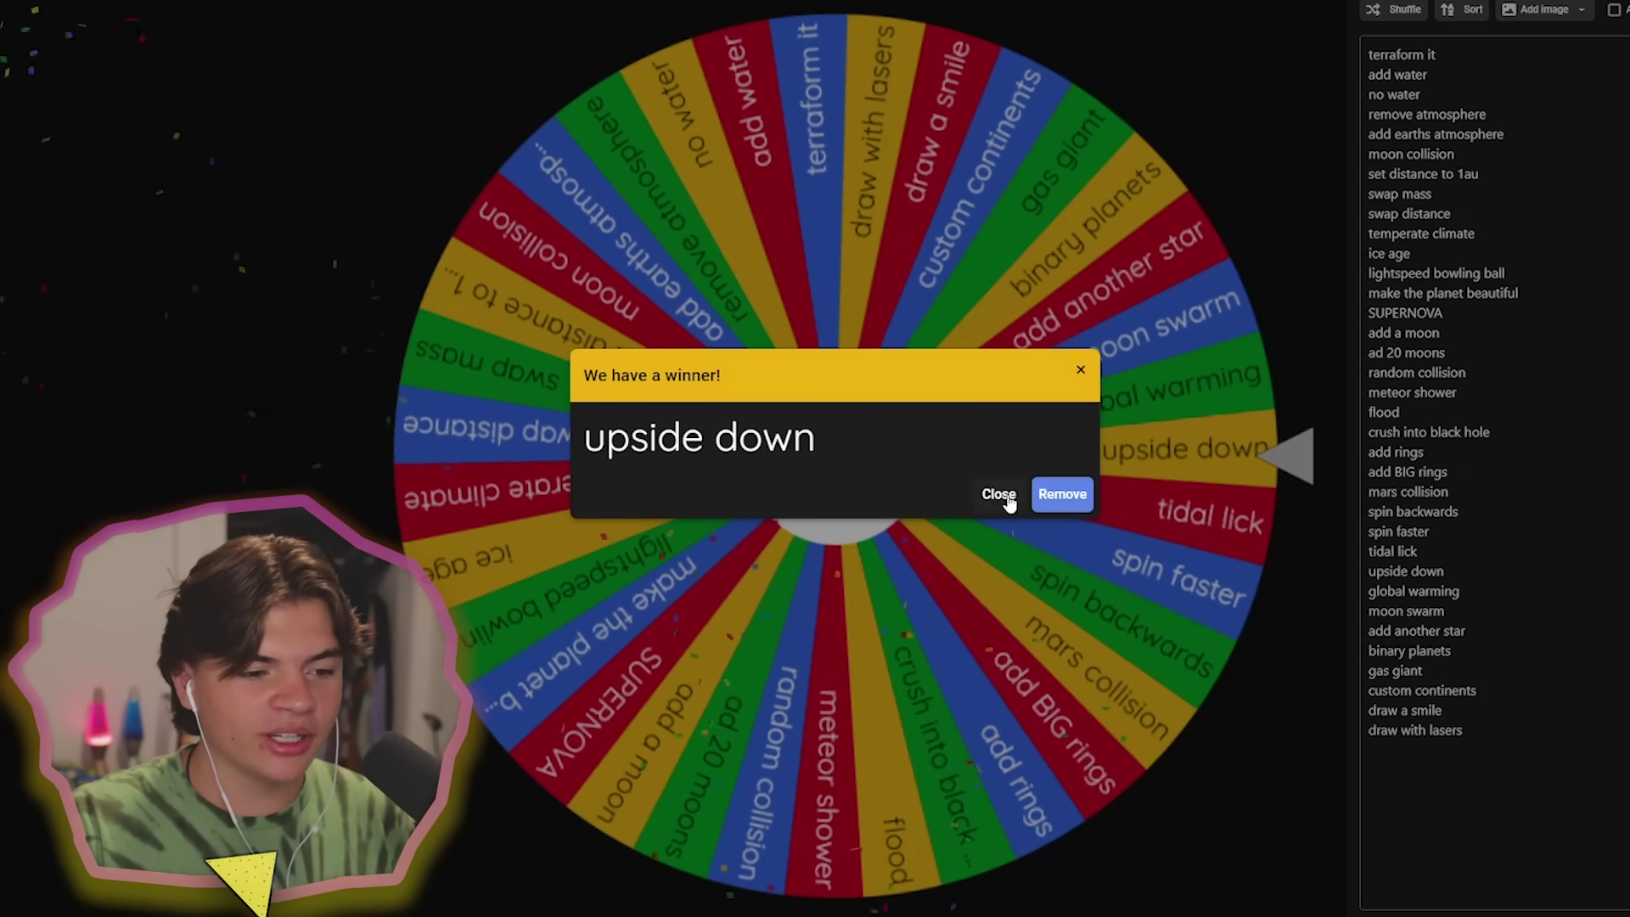
click(995, 489)
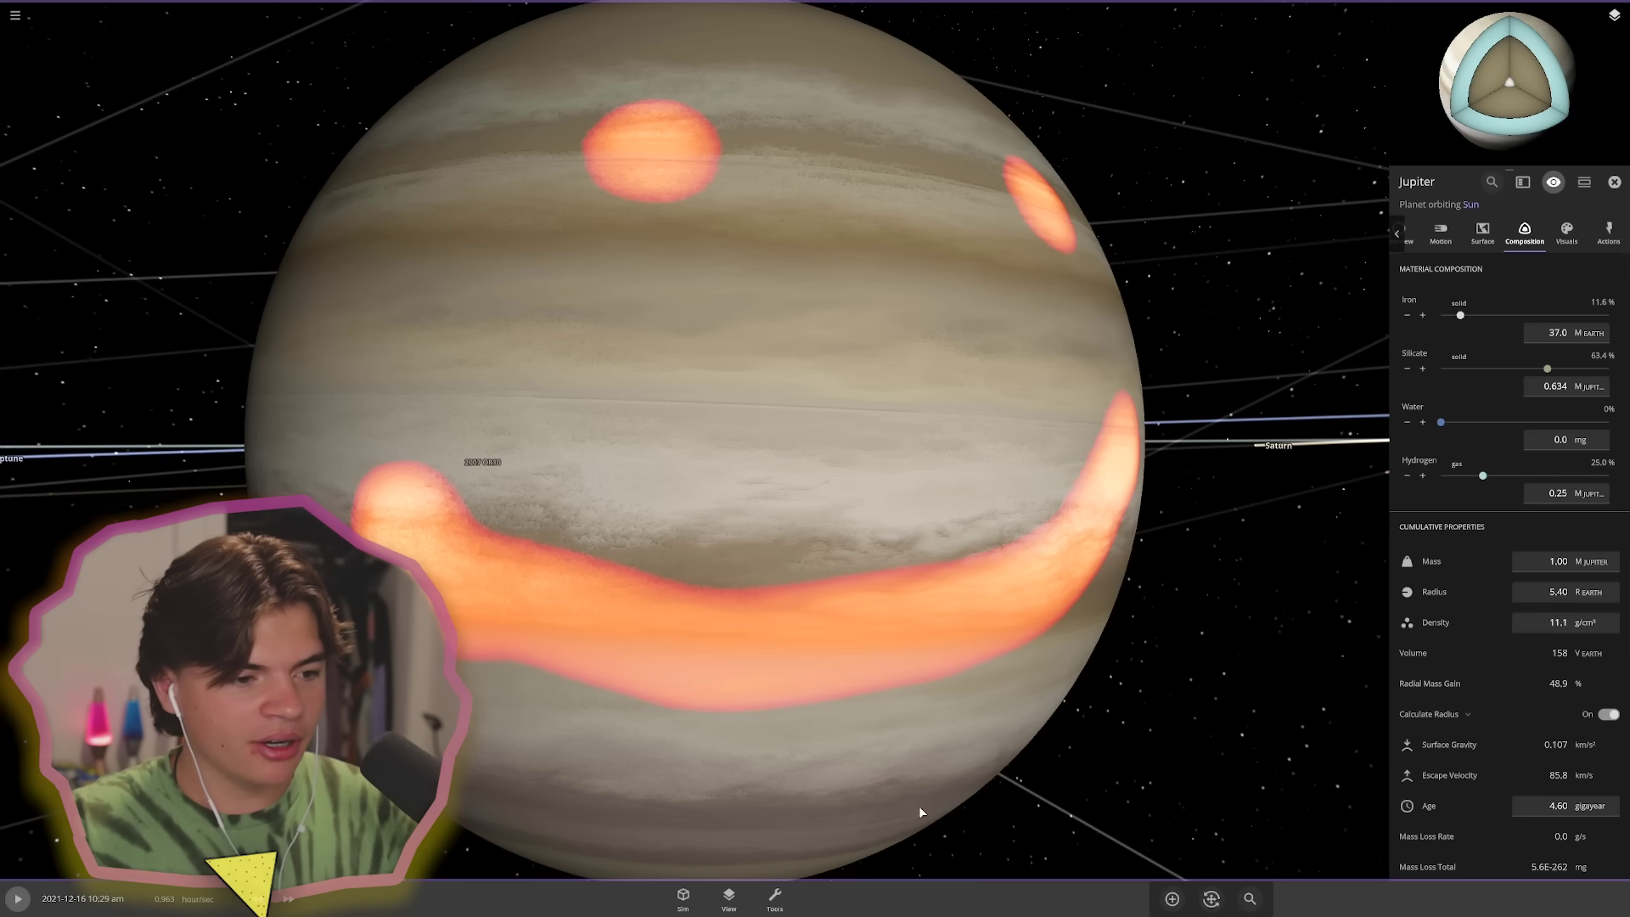
- Resume the simulation, rotate Jupiter's spin axis until the planet is upside down, and leave the Rotate tool
key(space)
drag(895, 633, 730, 680)
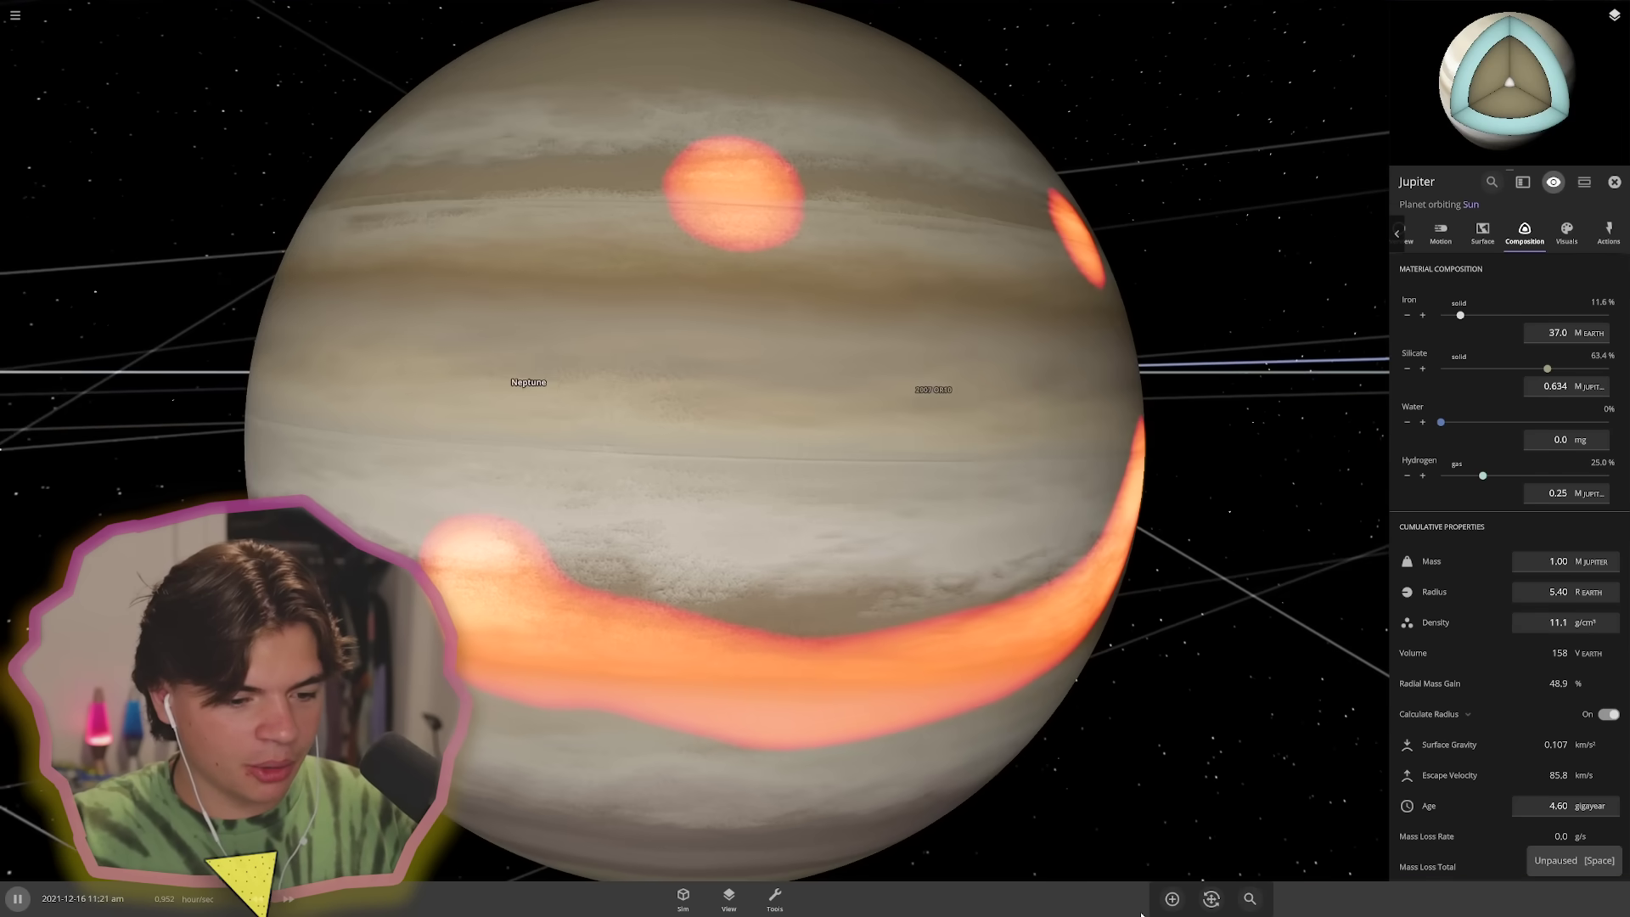
scroll(1132, 822, down, 5)
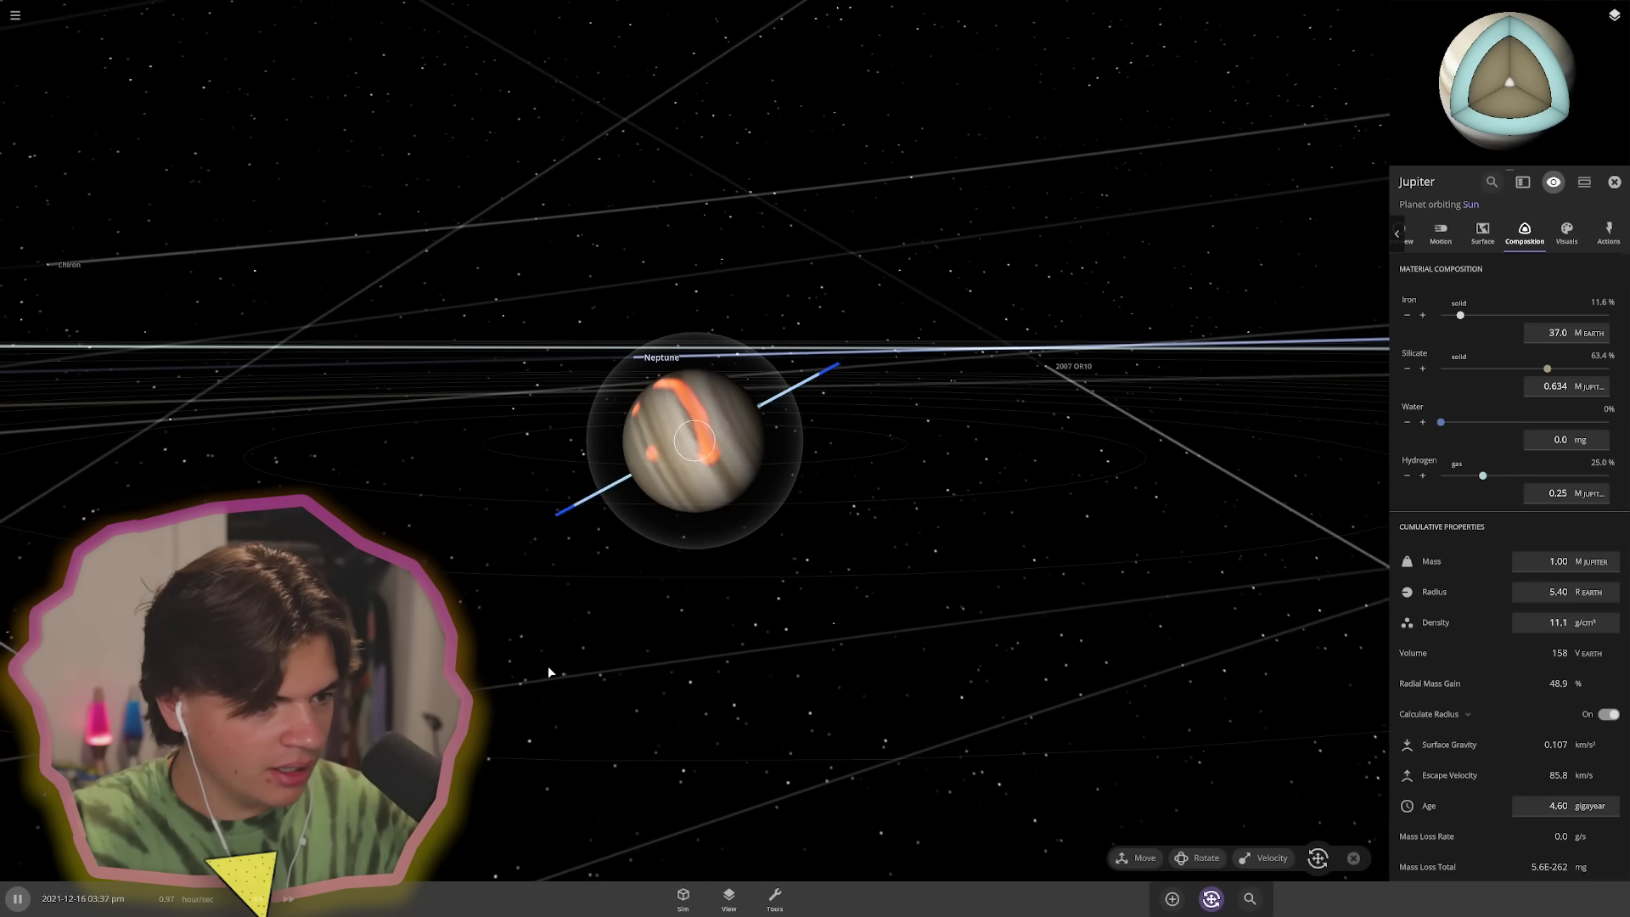
right_drag(638, 540, 674, 566)
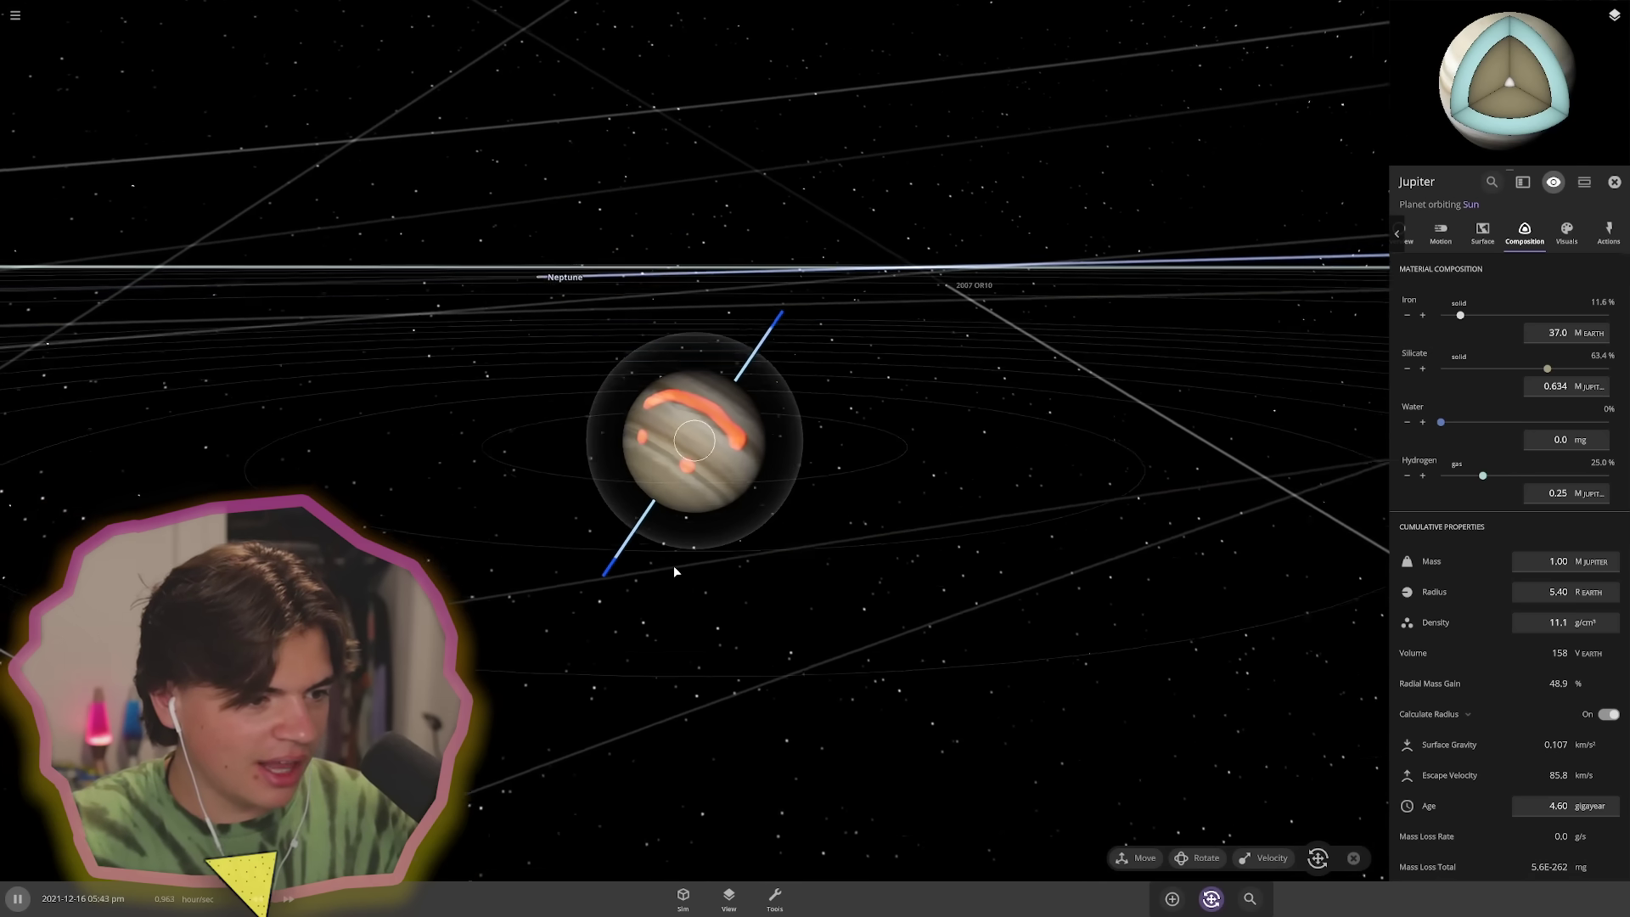
drag(664, 543, 691, 573)
key(Escape)
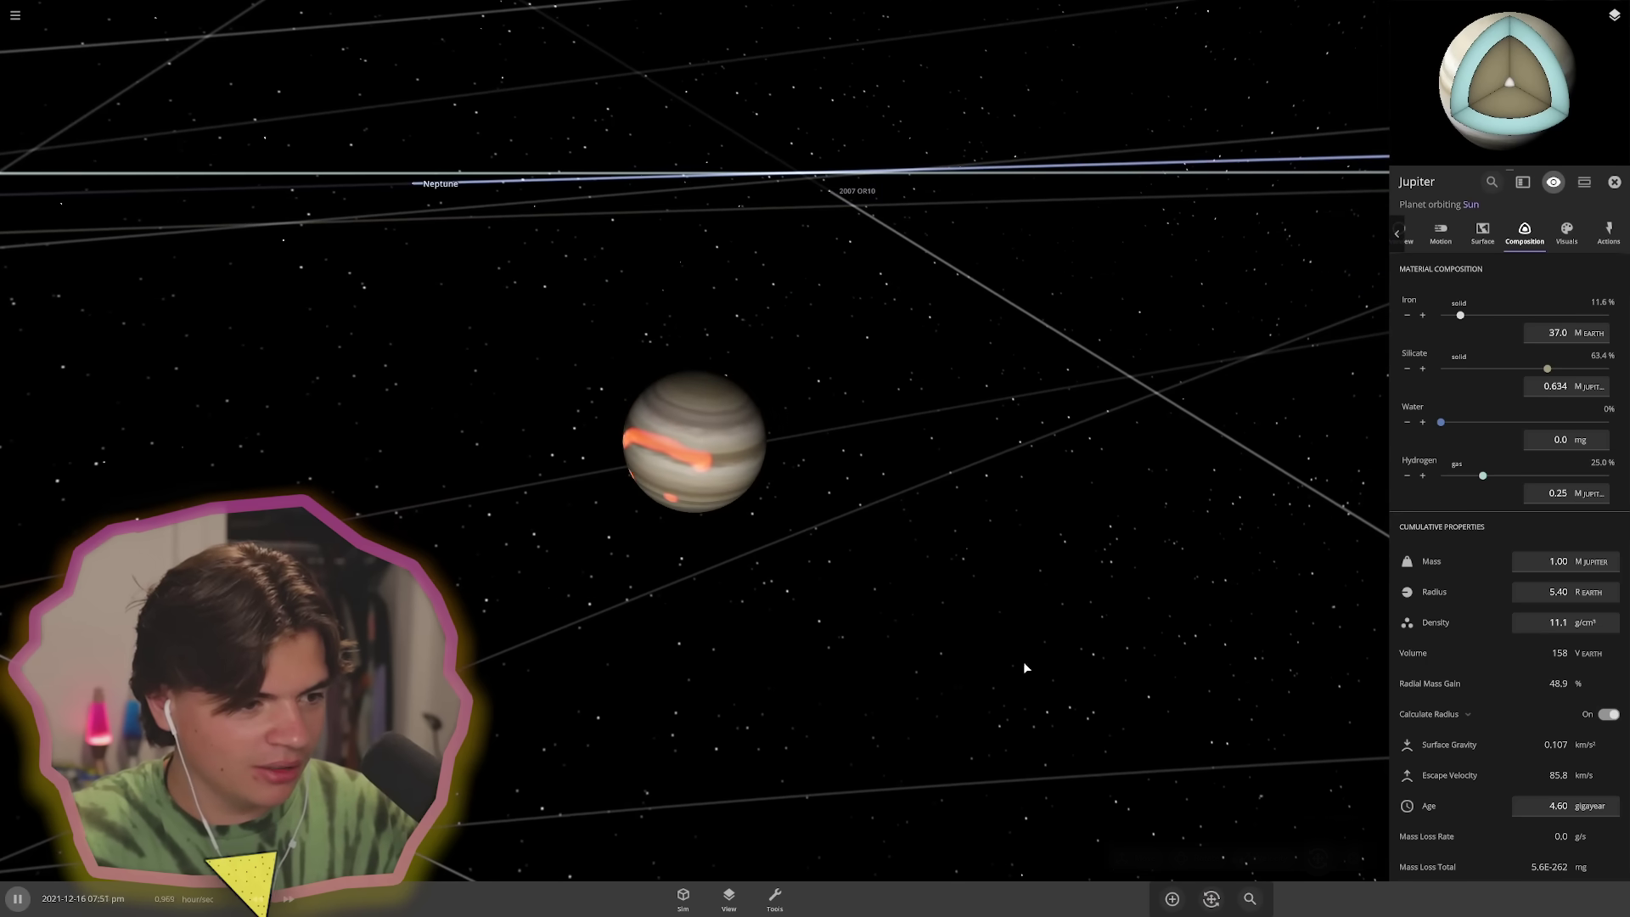
scroll(793, 705, up, 5)
drag(1022, 661, 742, 497)
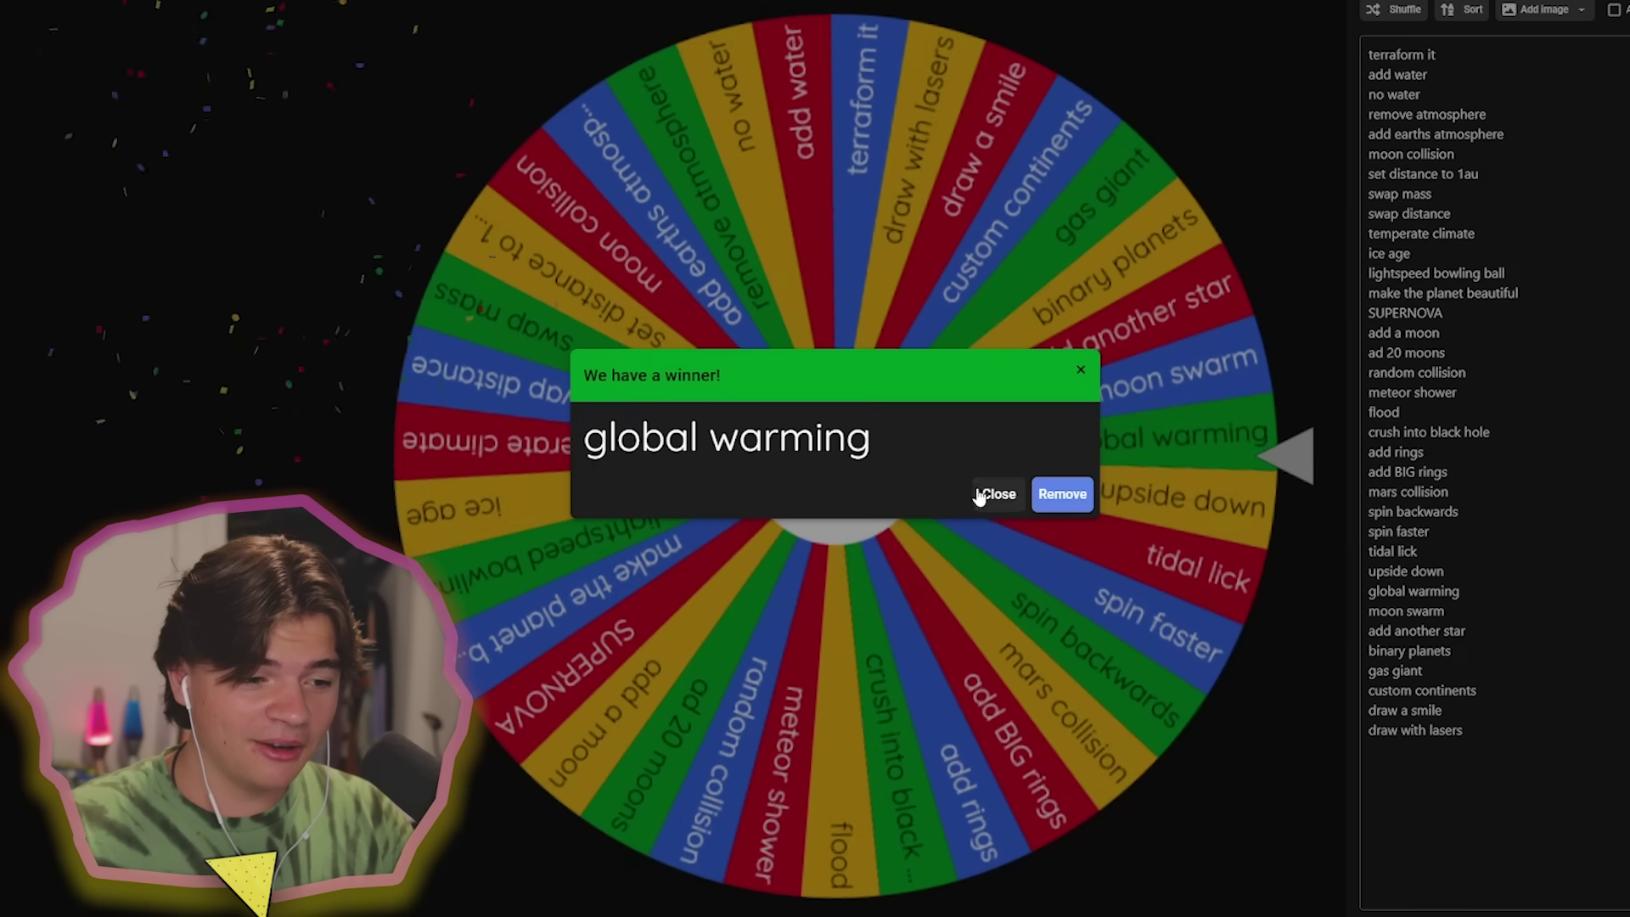
- Close the "global warming" wheel result and bring up Jupiter's surface temperature properties
click(987, 493)
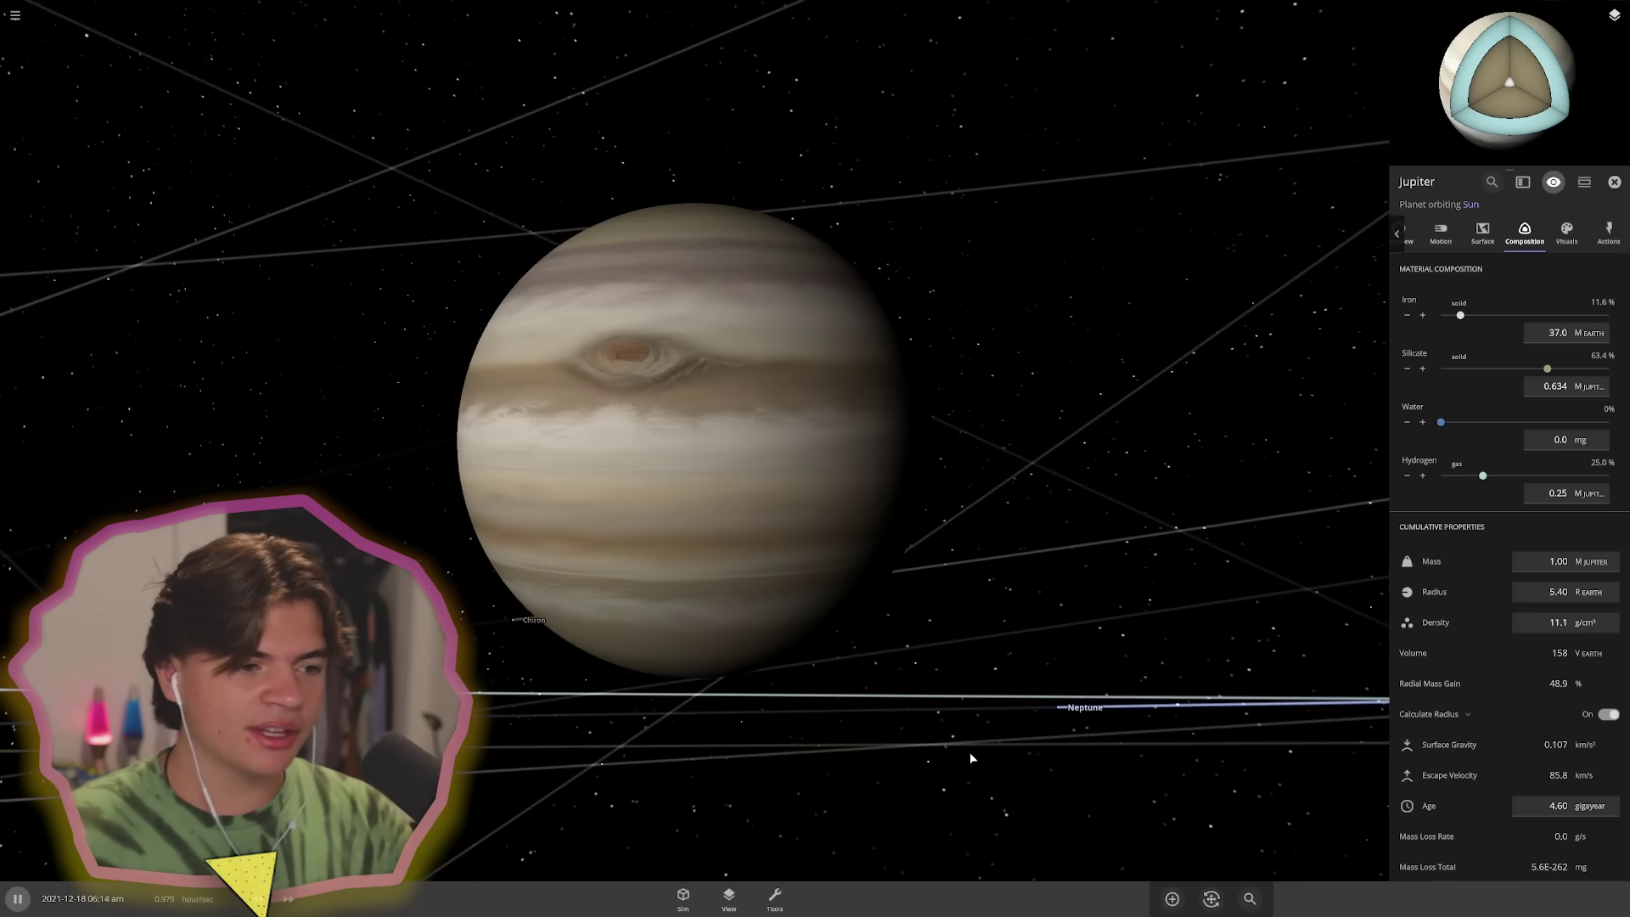
click(1610, 183)
drag(846, 492, 902, 785)
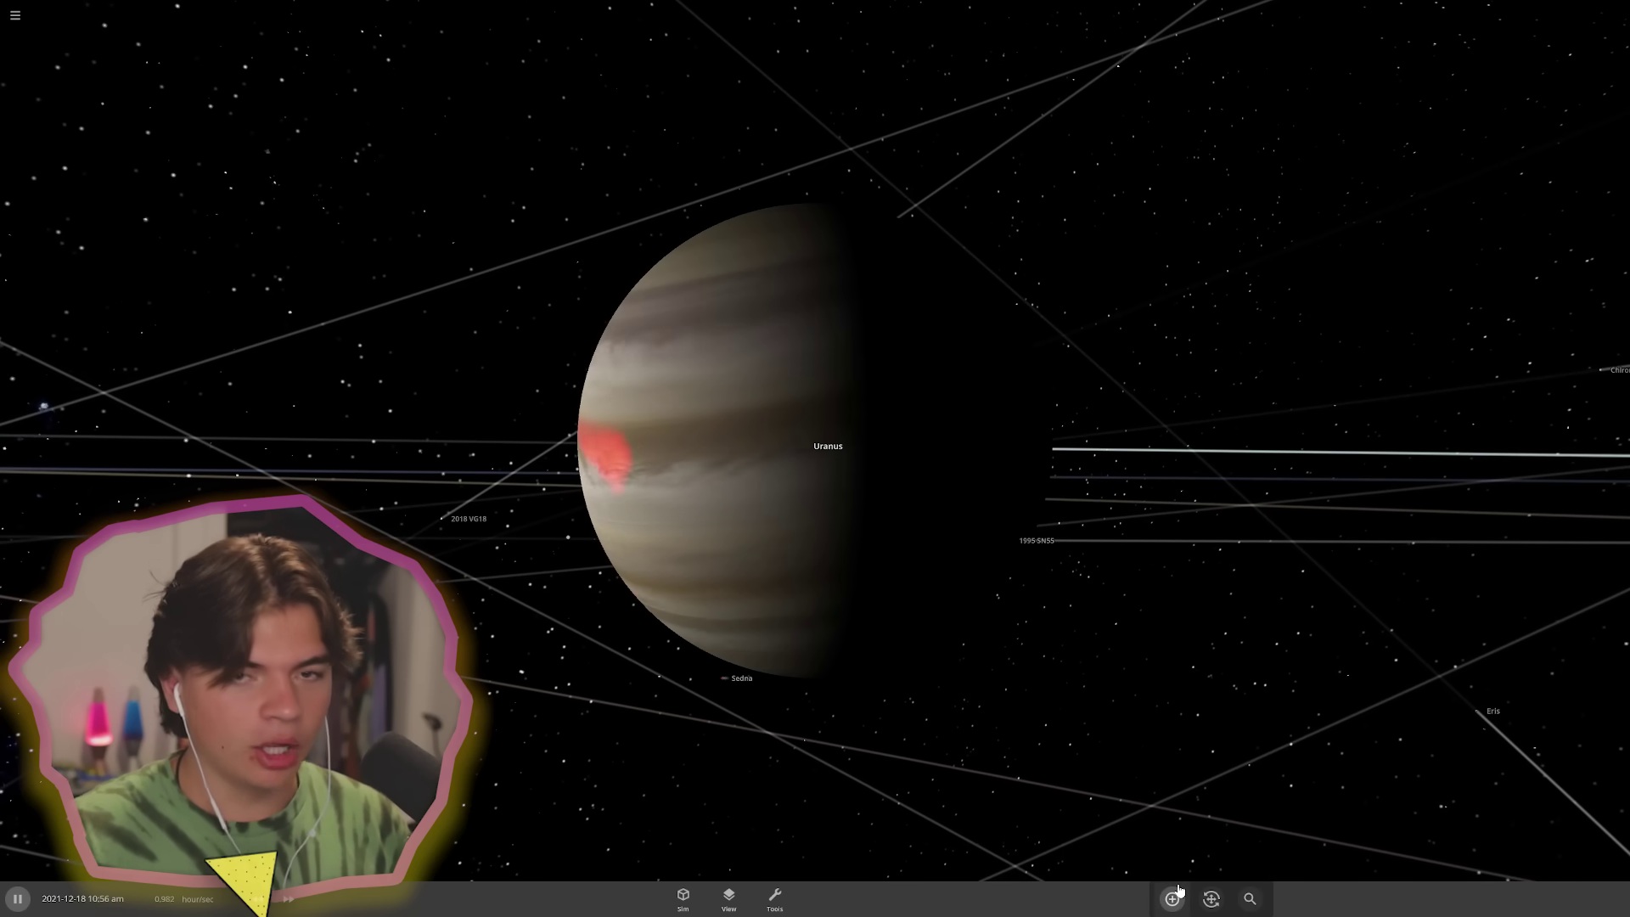
click(853, 568)
click(1481, 229)
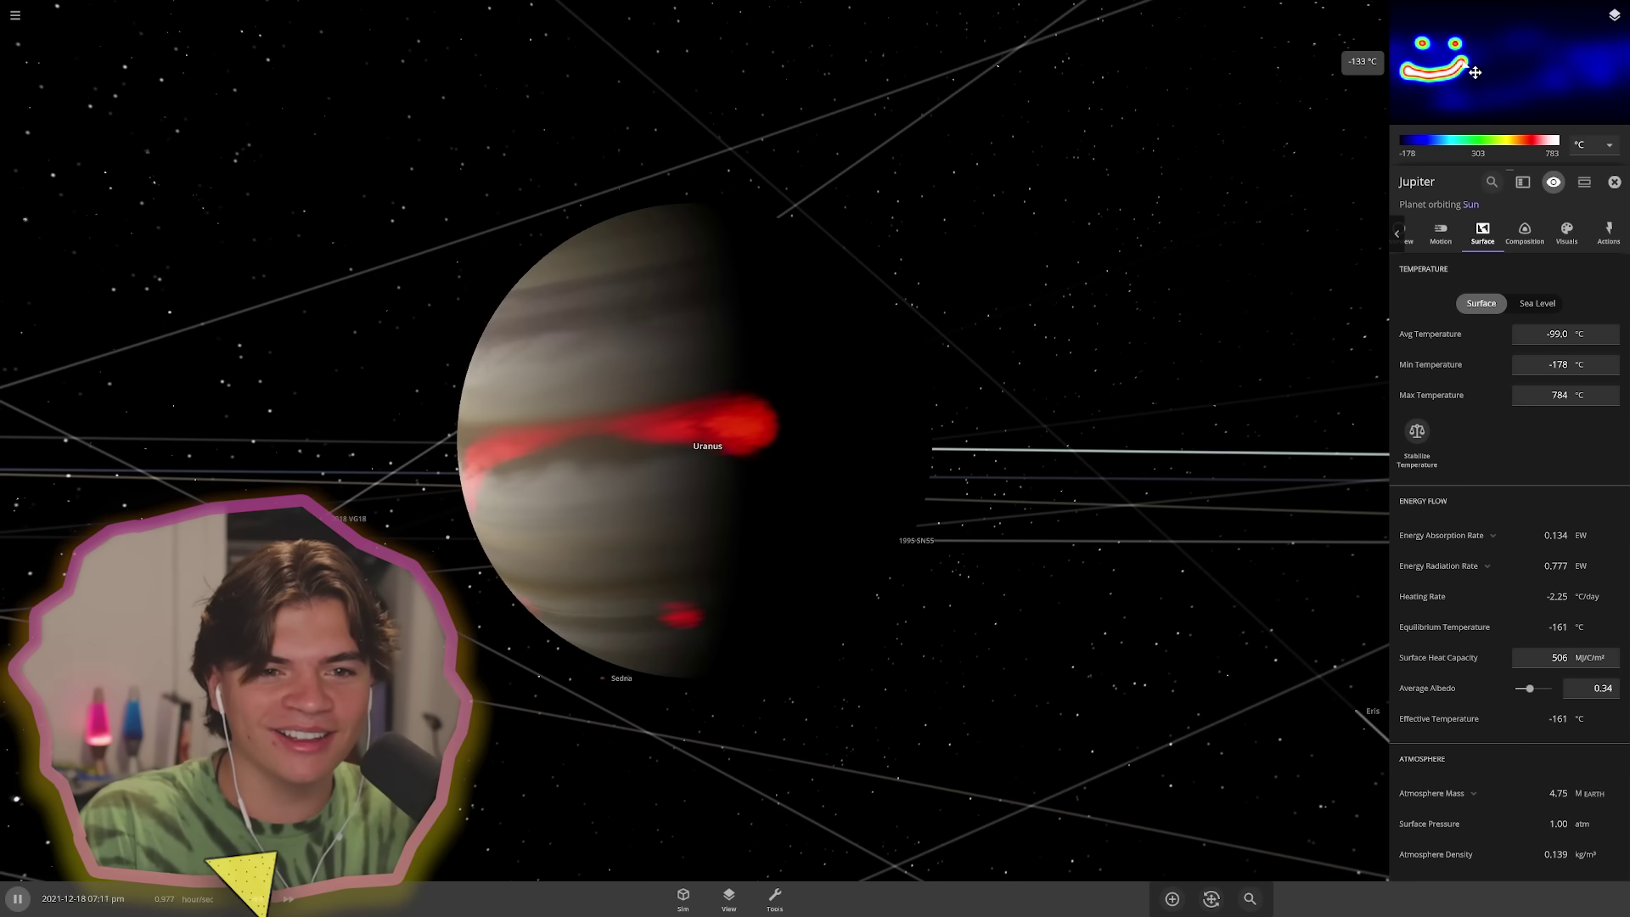
- Check Jupiter's atmosphere mass values and lower the hydrogen share in its composition to under 2 %
scroll(1481, 441, down, 3)
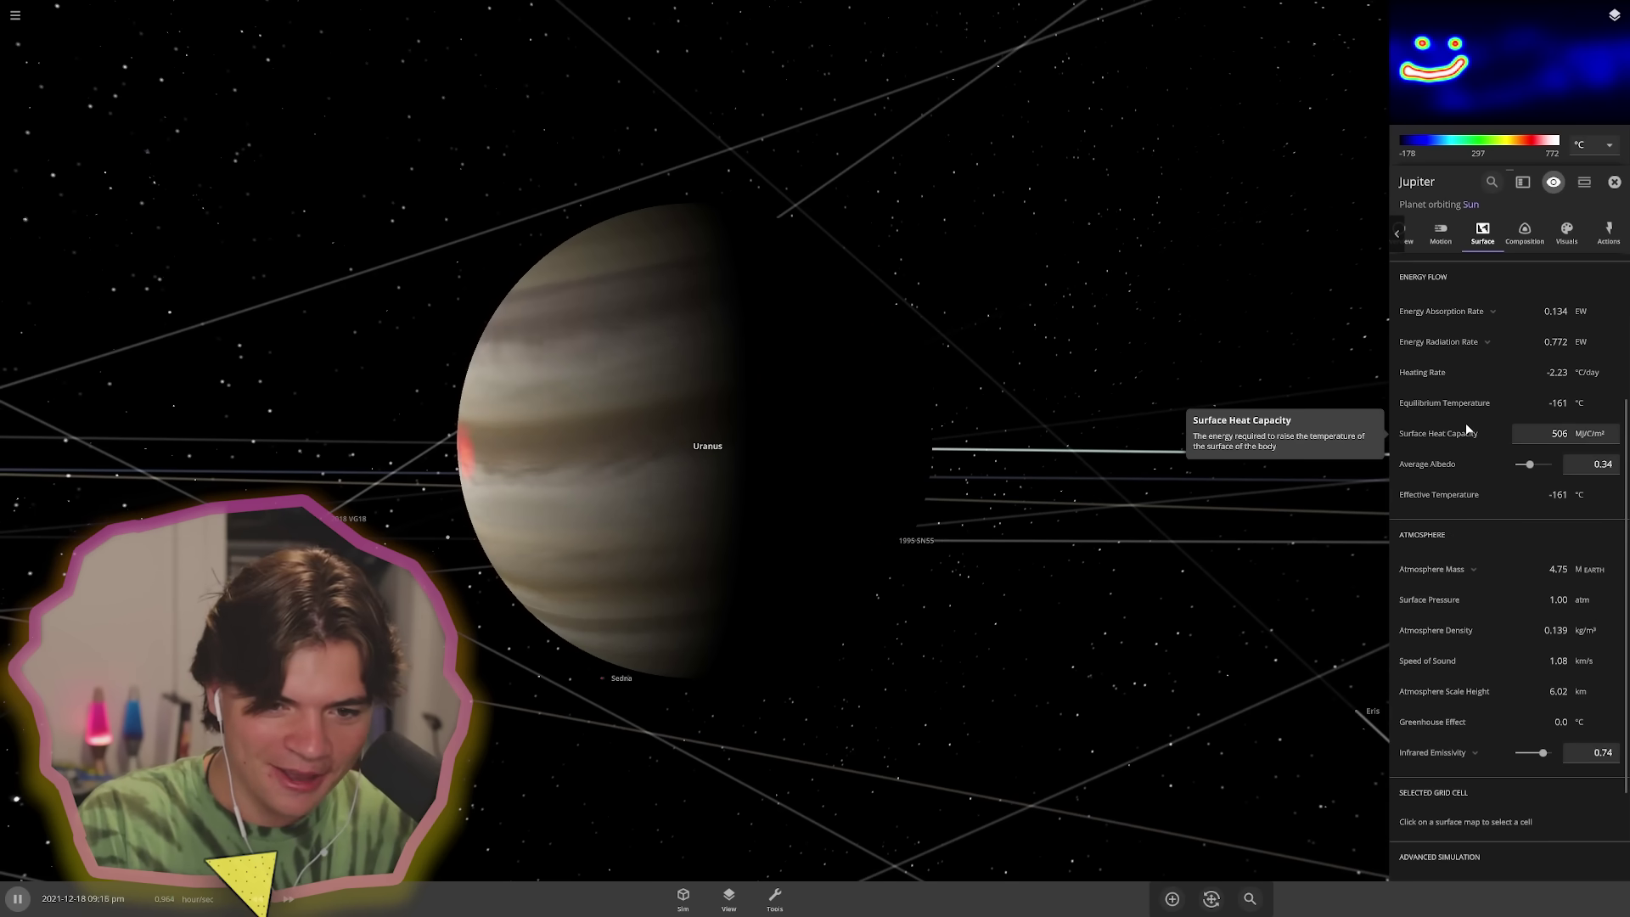
scroll(1429, 501, down, 2)
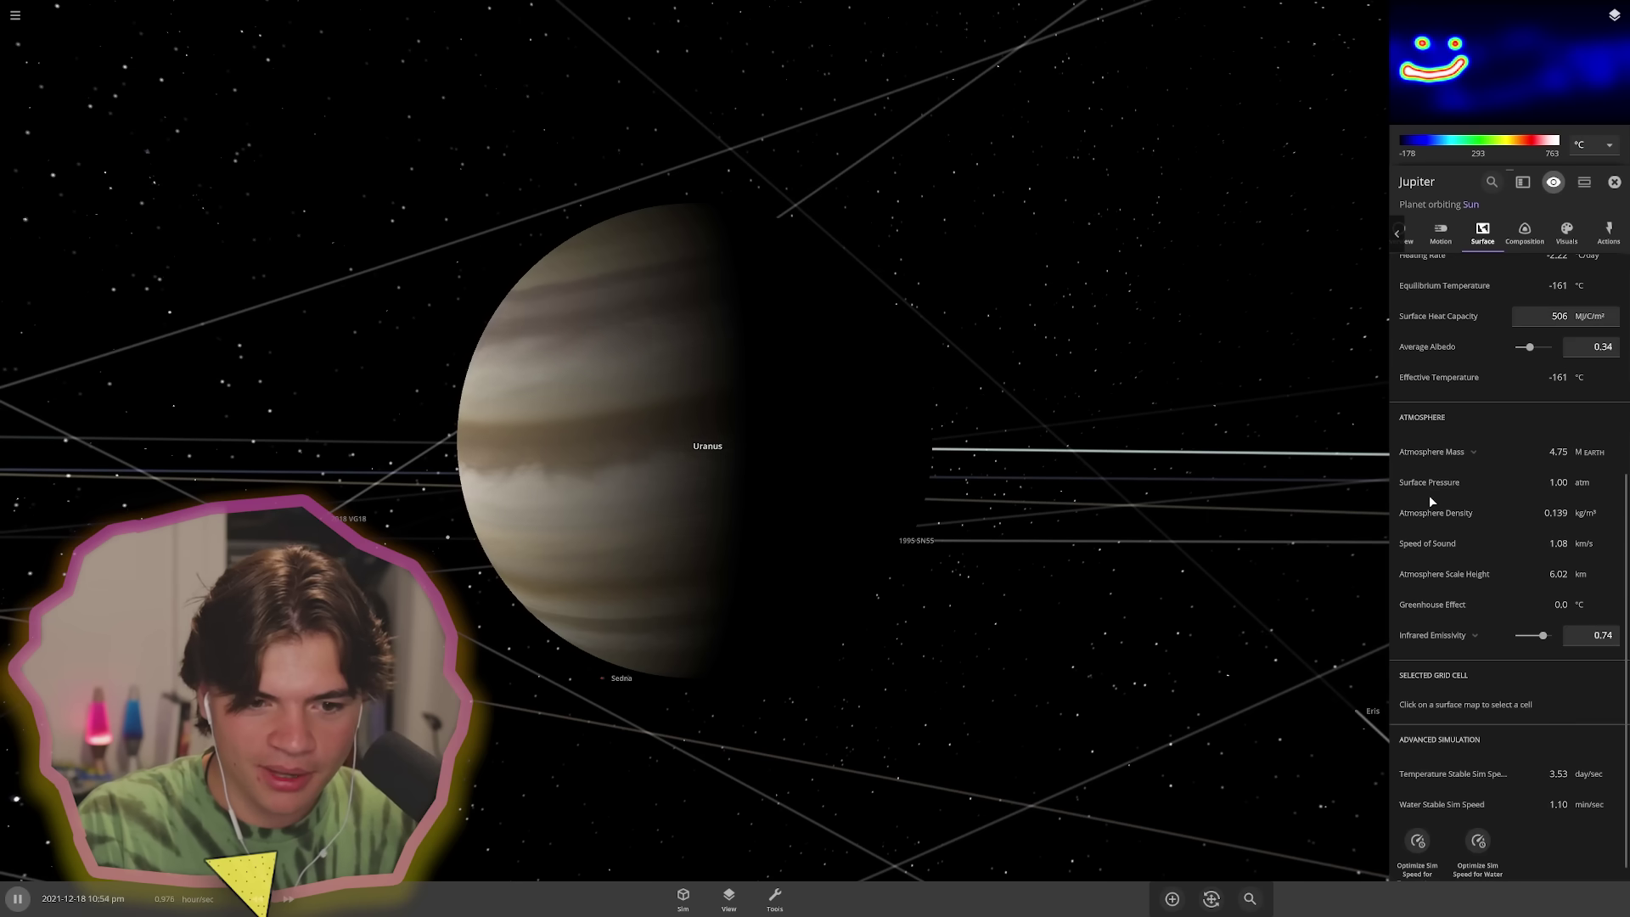
click(1473, 453)
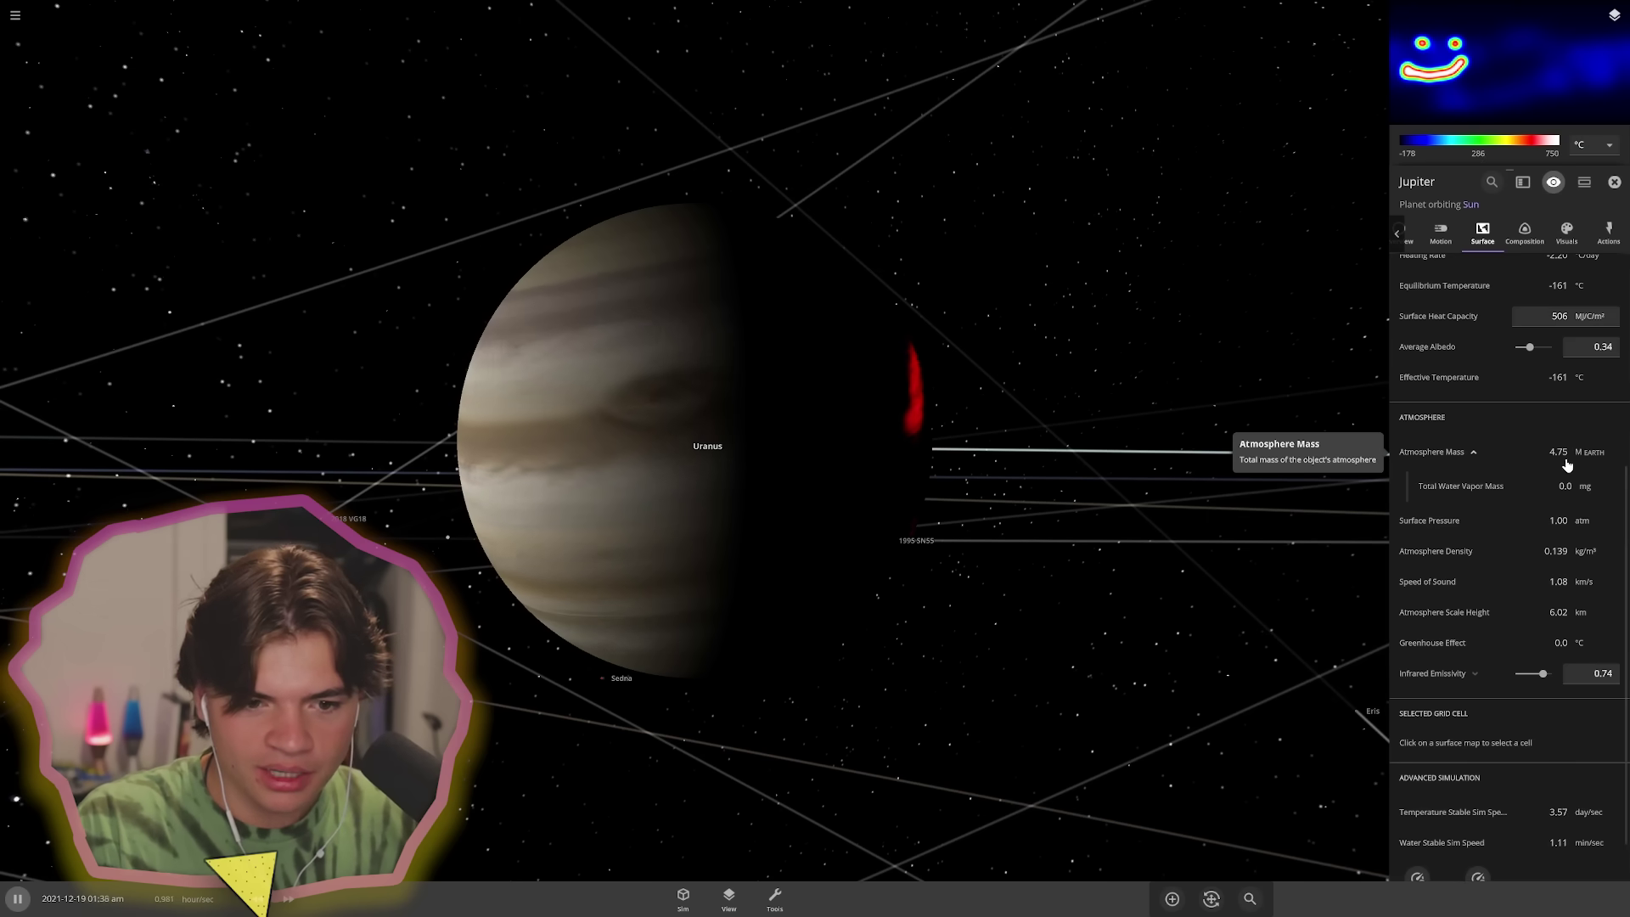
click(1513, 467)
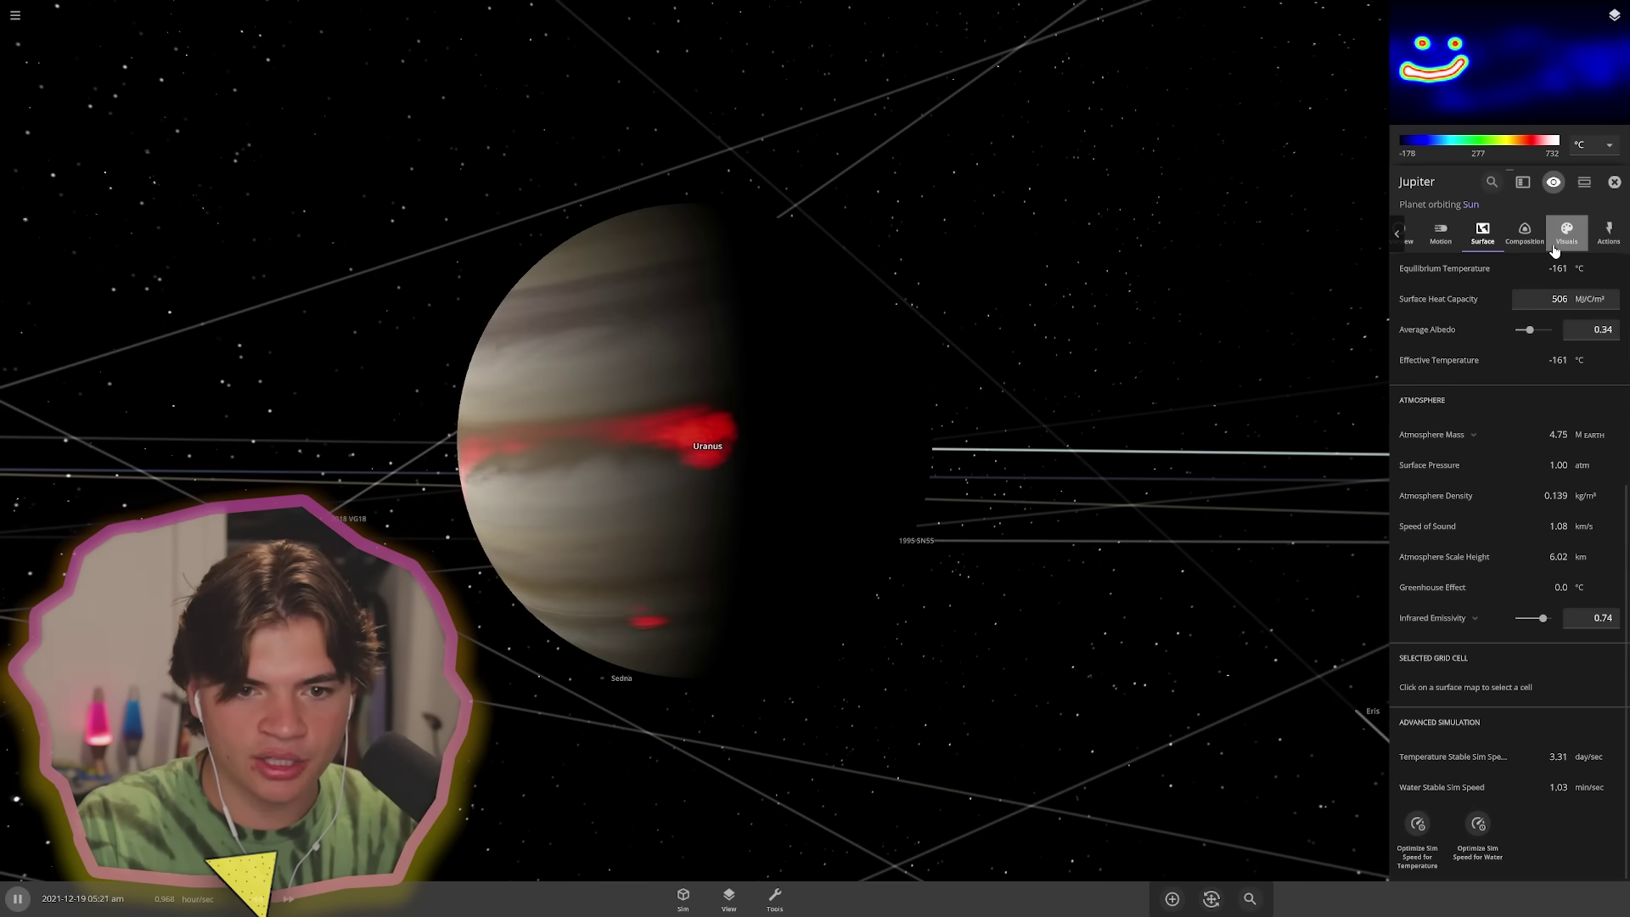
click(1525, 235)
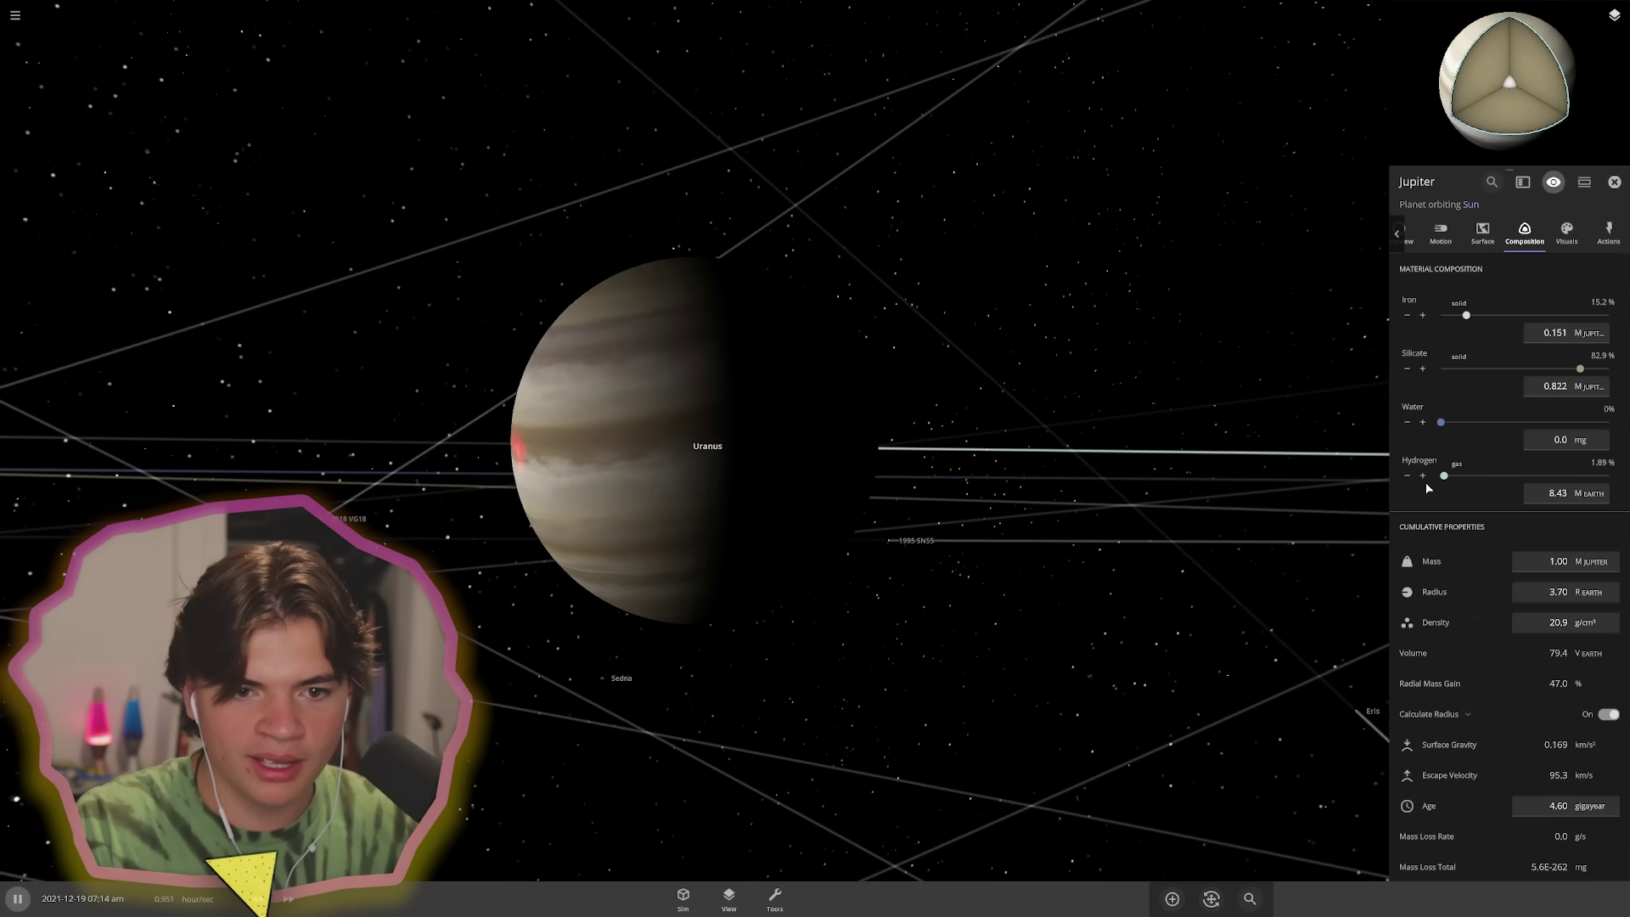
click(1484, 234)
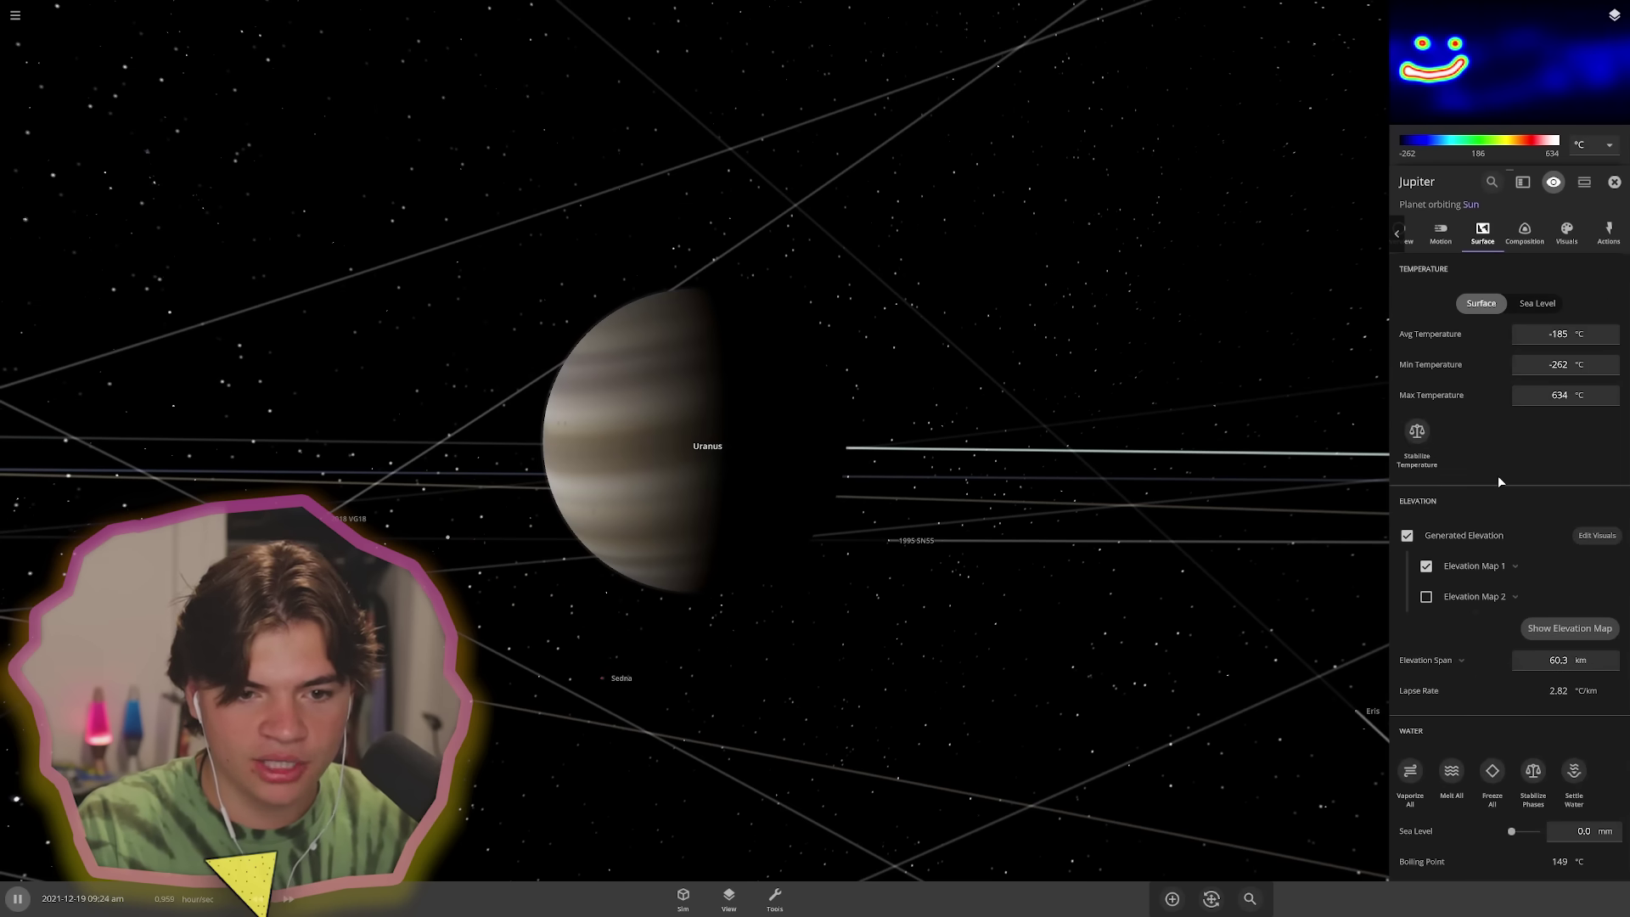
- Set Jupiter's number of atmosphere layers to 1000 and bring its atmosphere mass to 22.1 Earth masses
scroll(1498, 481, down, 10)
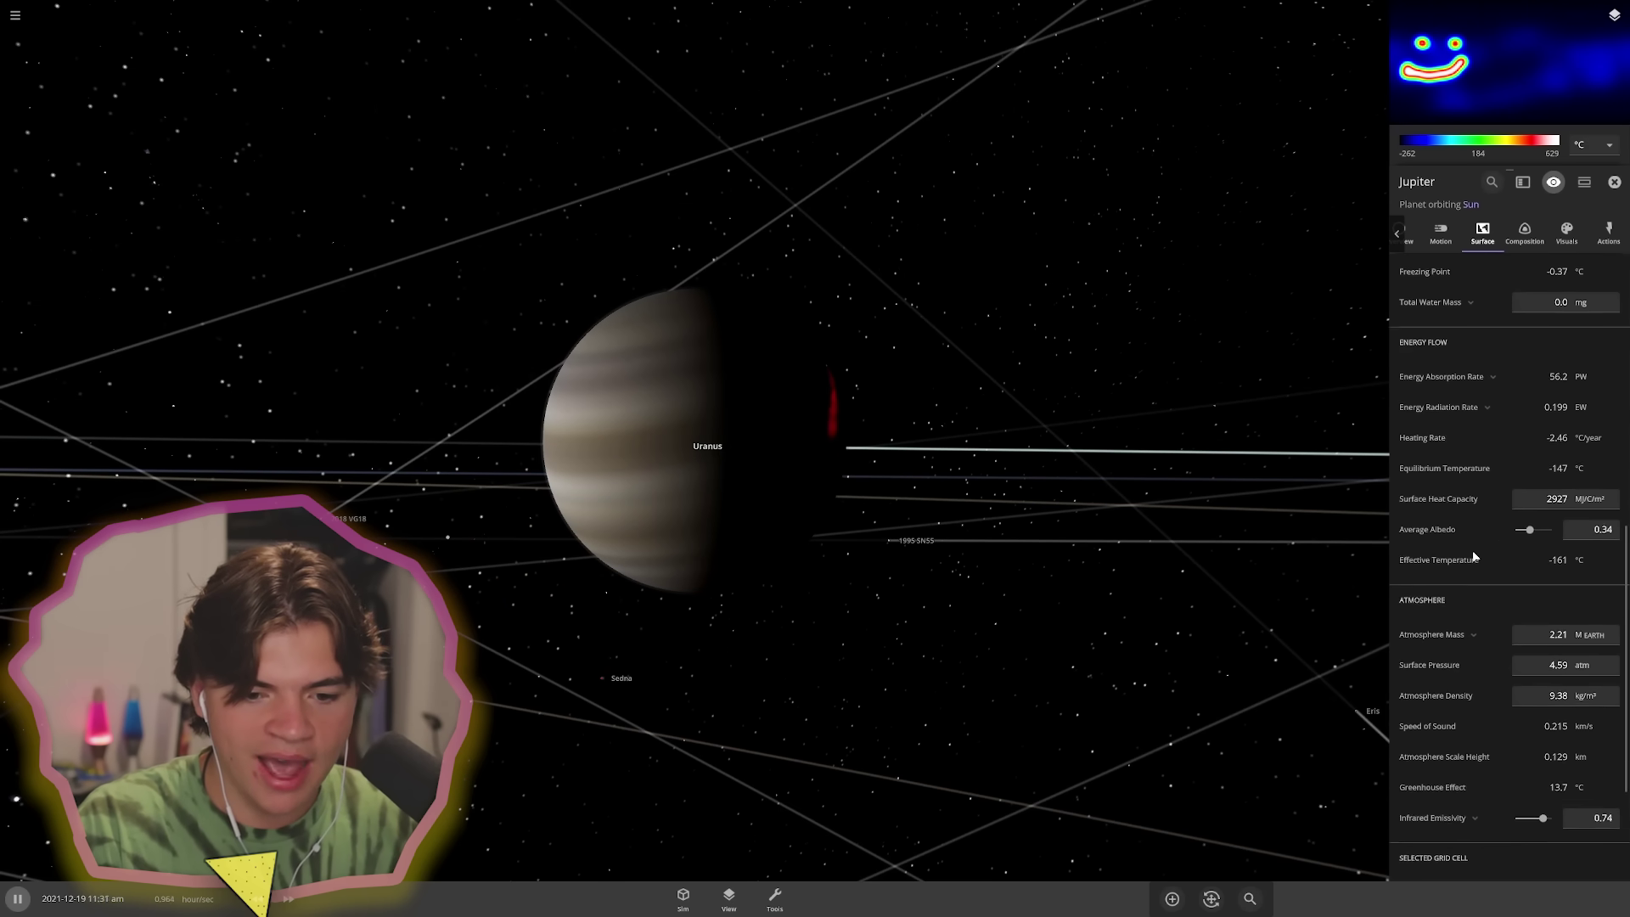
scroll(1474, 556, down, 3)
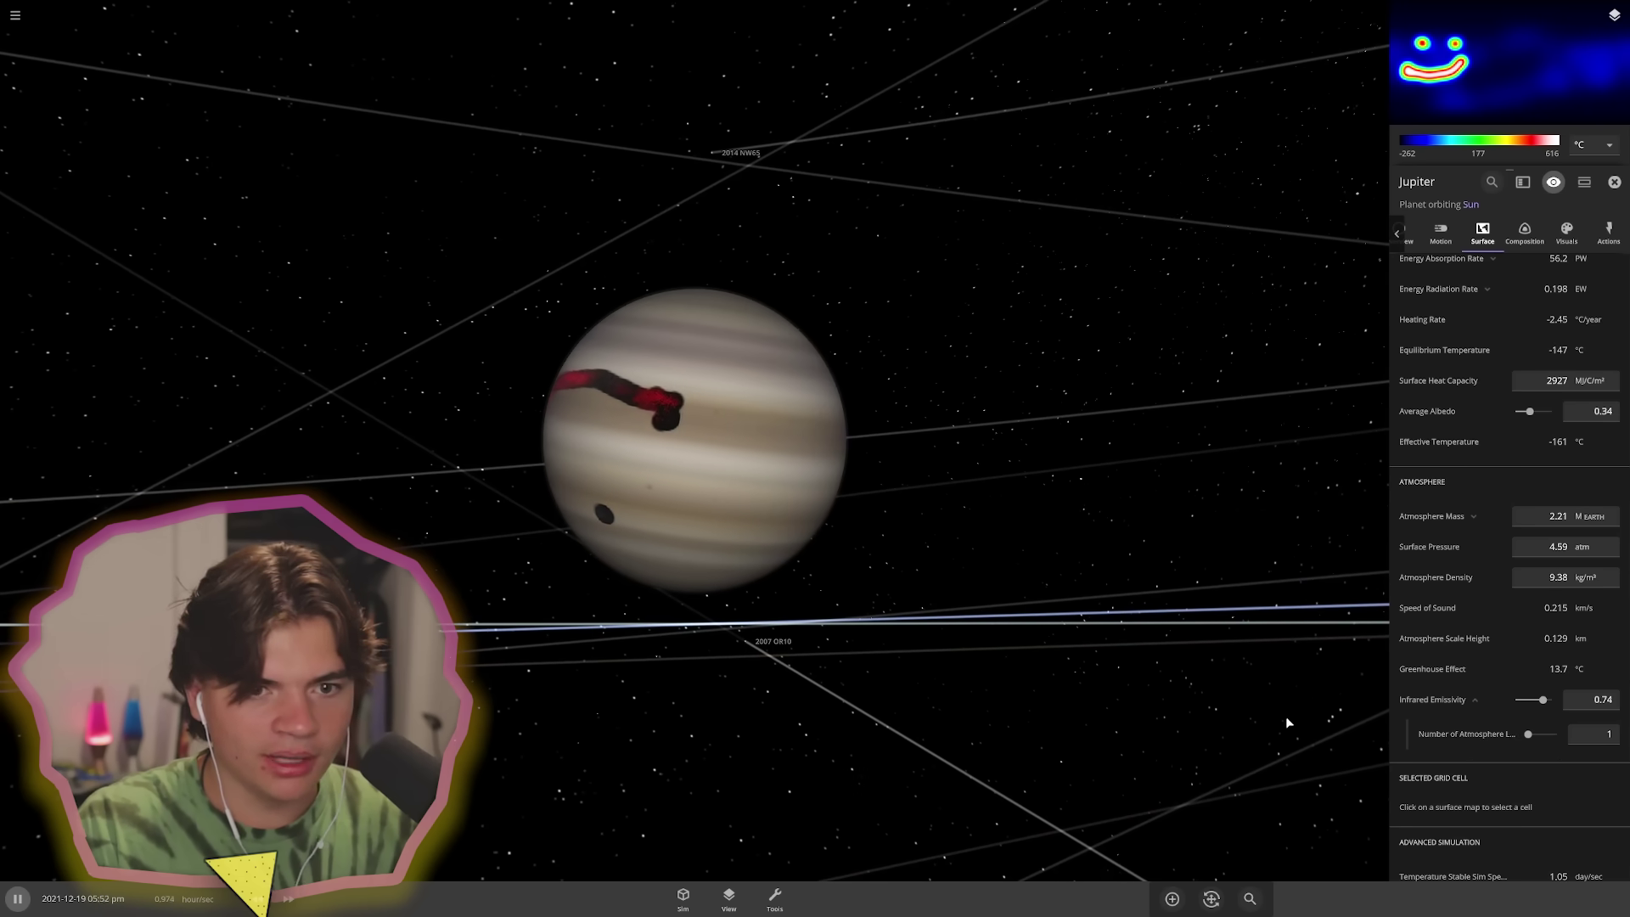
drag(1532, 740, 1545, 739)
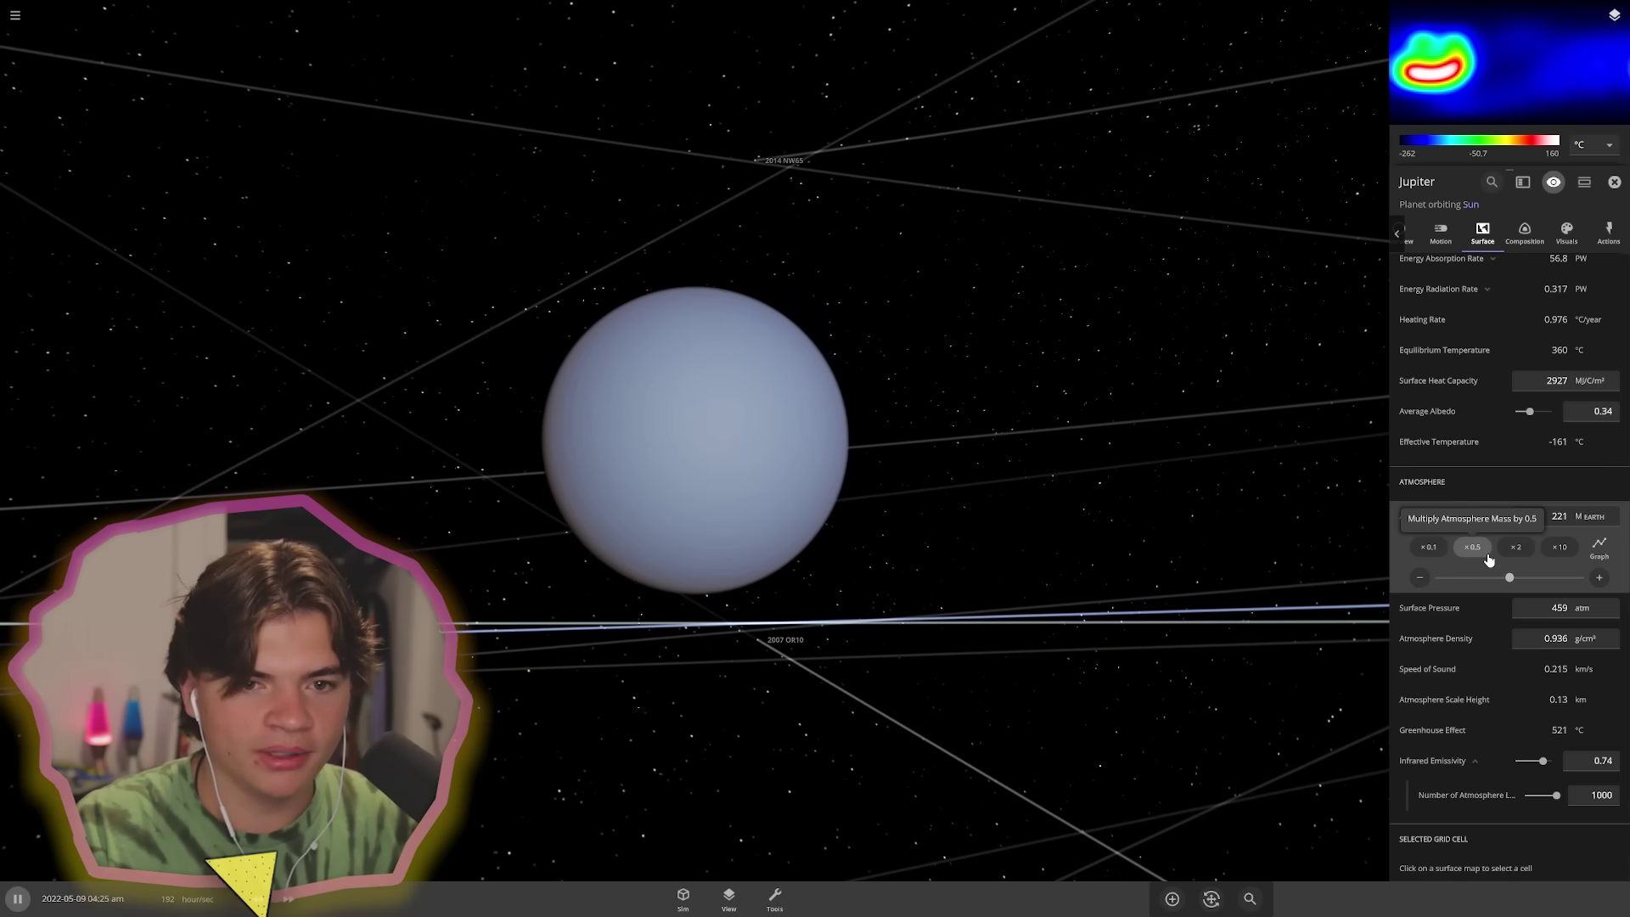
click(1445, 551)
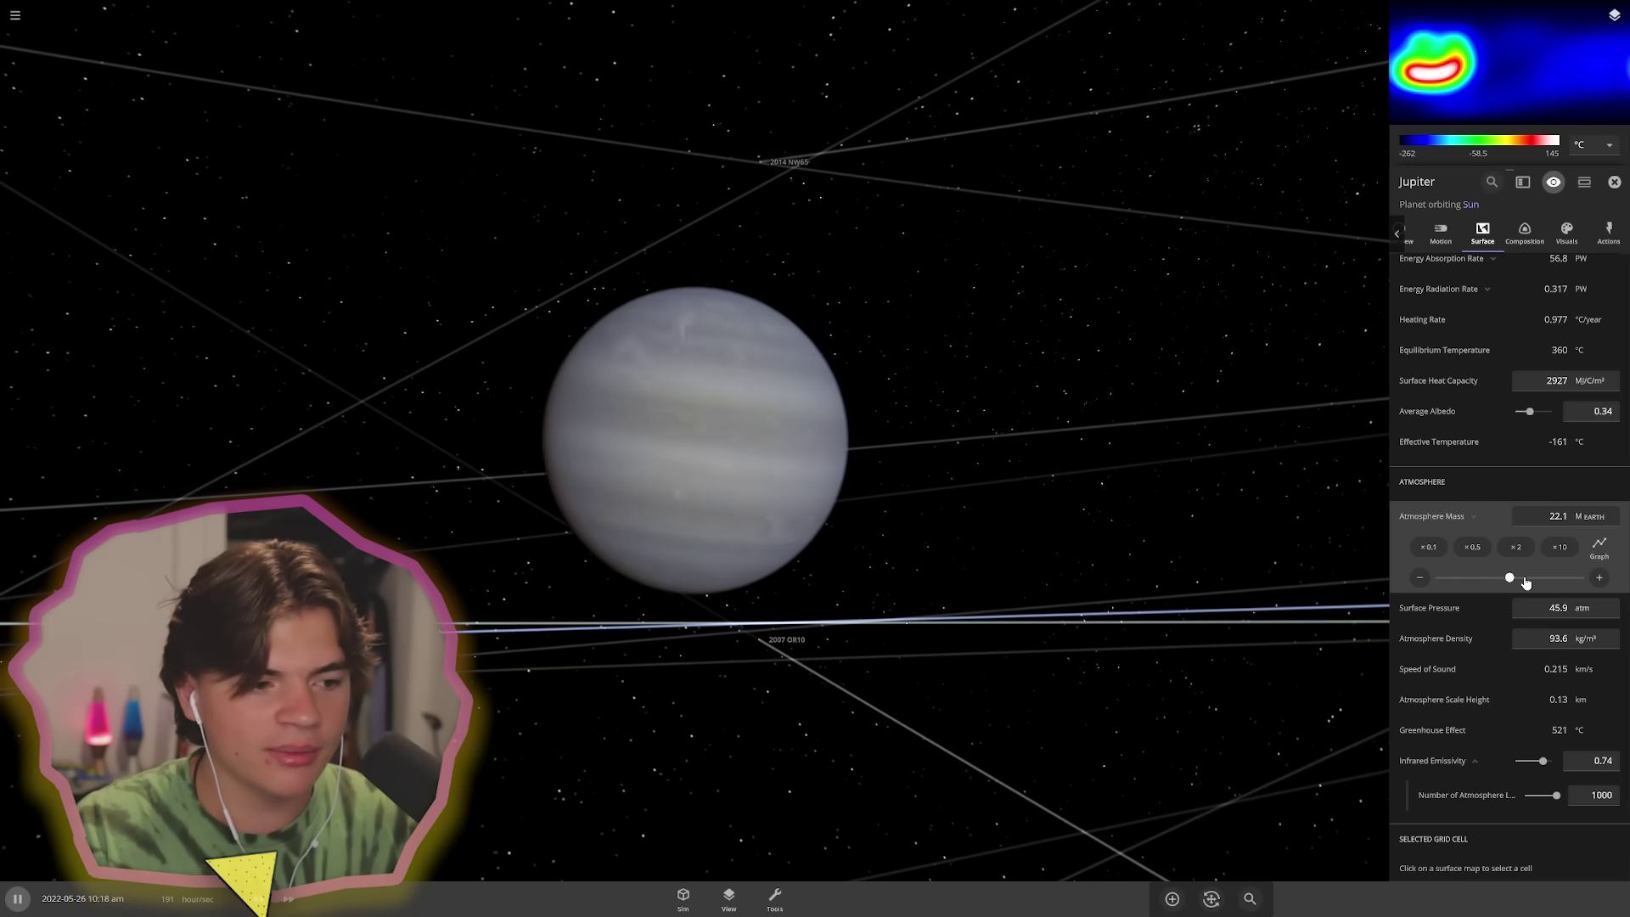
- Pause the simulation and move Jupiter inward towards the Sun, close to Venus's orbit
scroll(665, 543, down, 10)
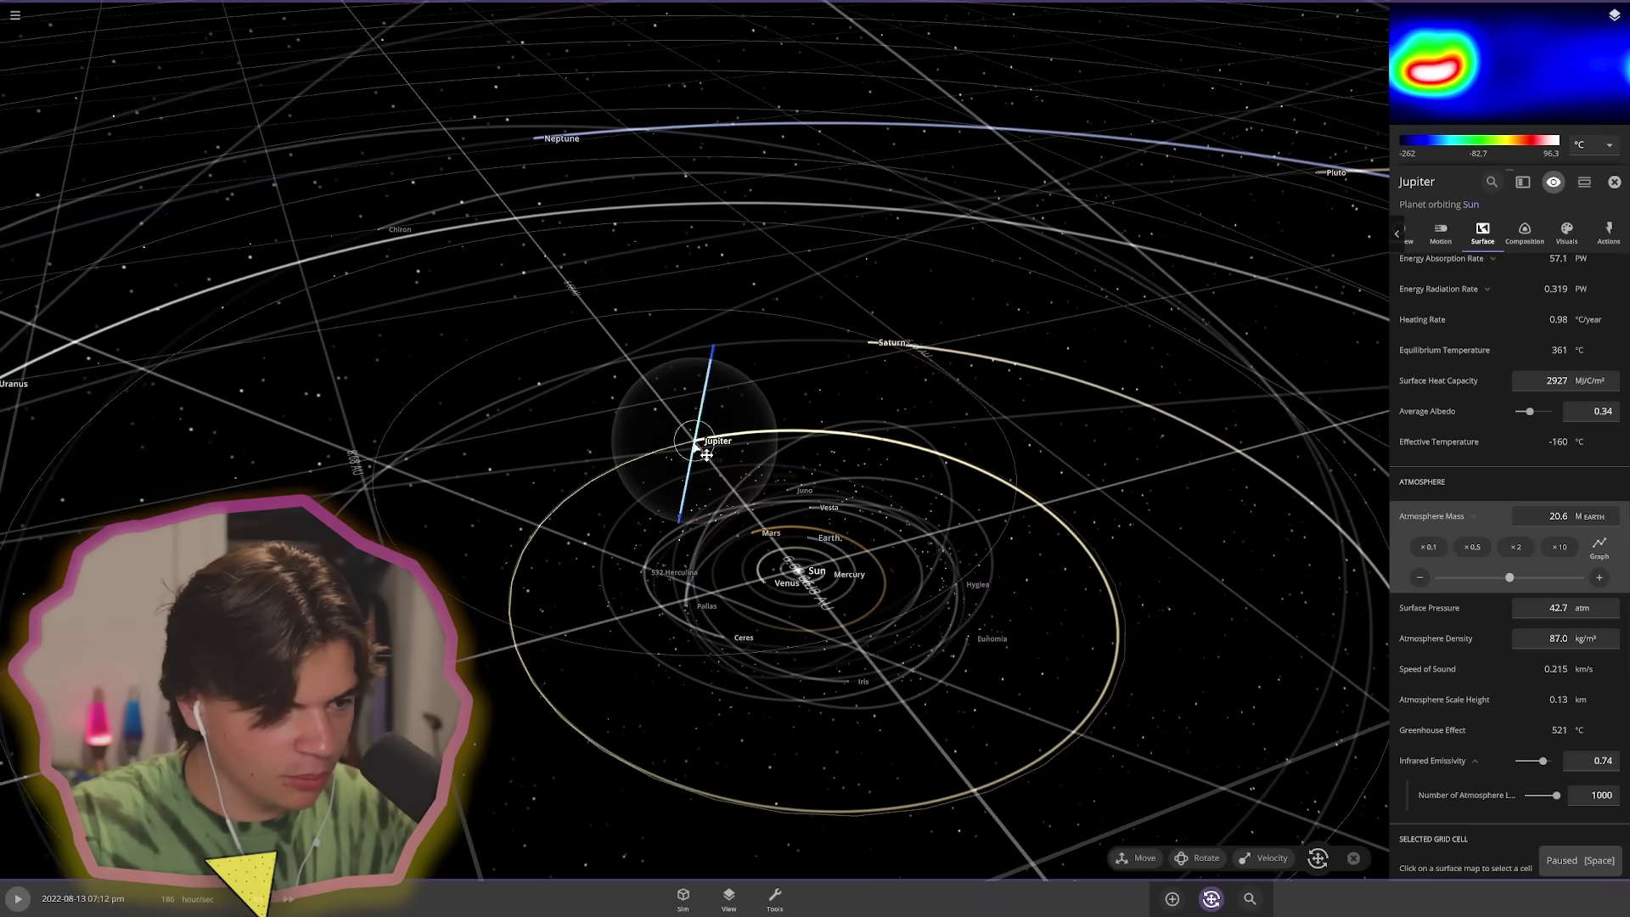
drag(695, 445, 768, 576)
scroll(774, 581, up, 6)
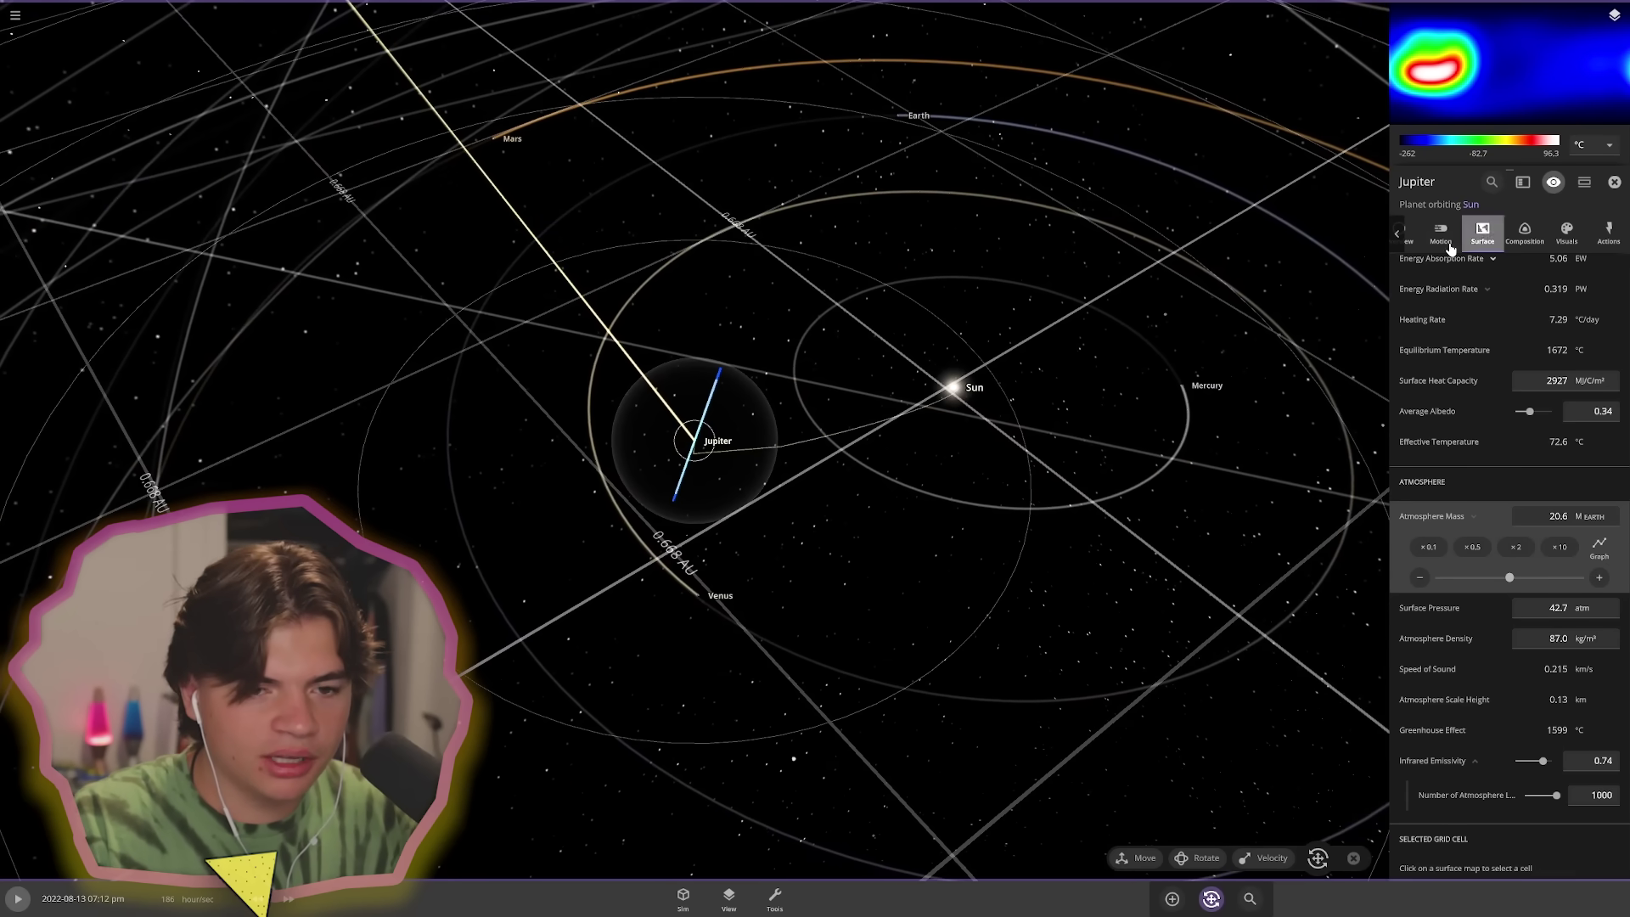
- Apply Auto Orbit to Jupiter in its motion properties and resume the simulation
click(1441, 233)
scroll(1494, 557, up, 7)
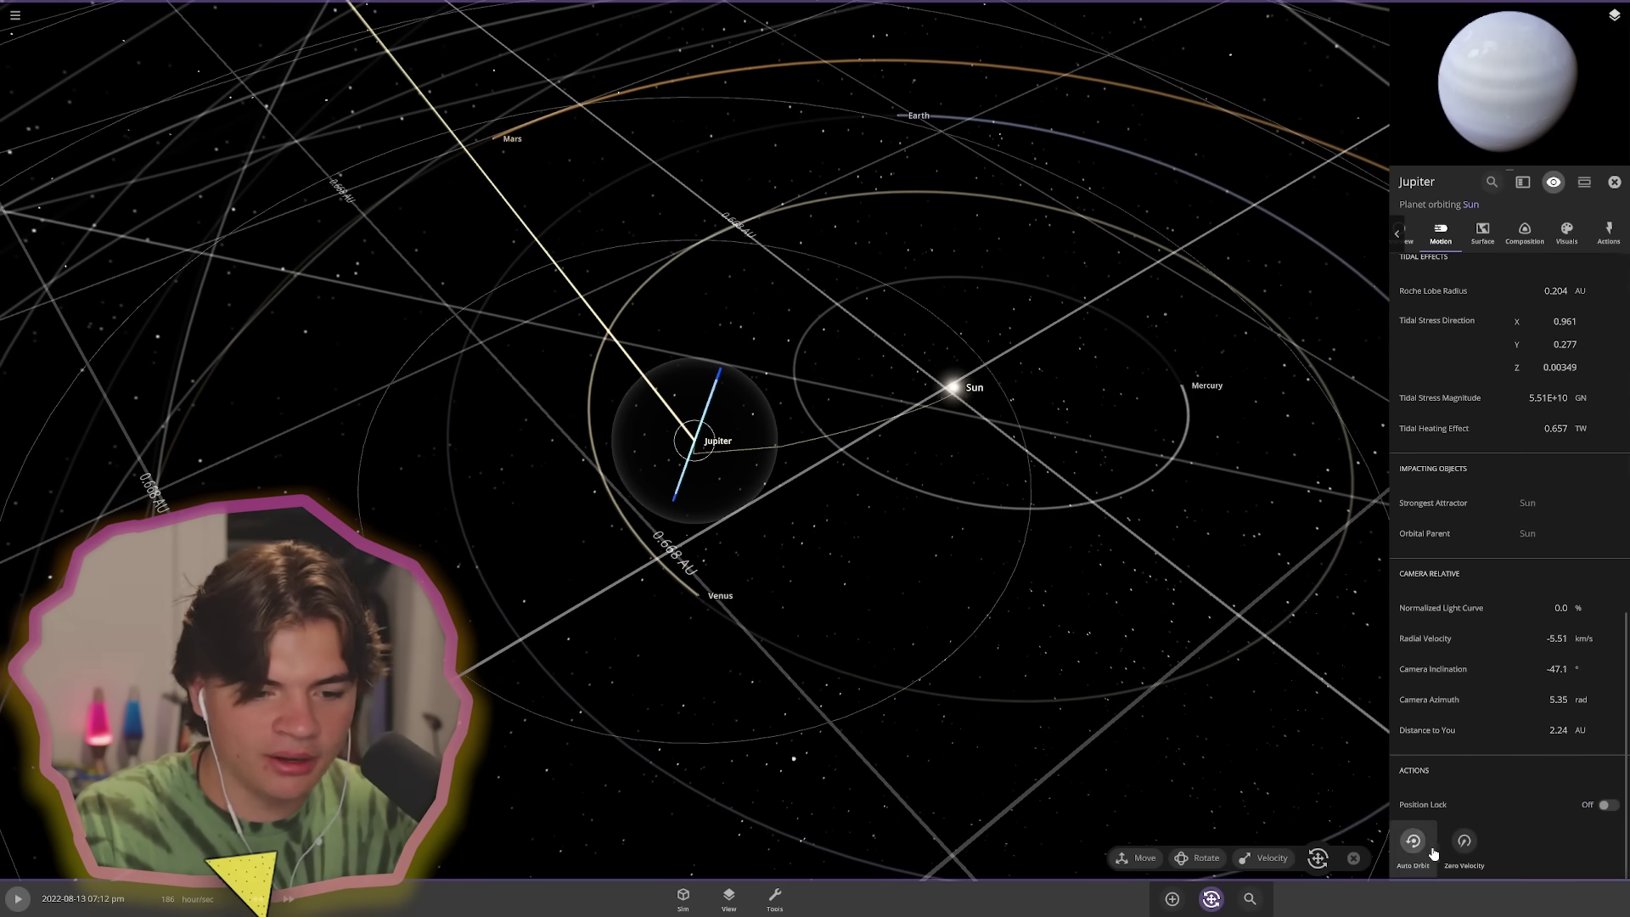
key(space)
- Follow Jupiter's new path around the Sun and reopen its properties to check the surface temperatures
click(1614, 184)
drag(1070, 705, 825, 446)
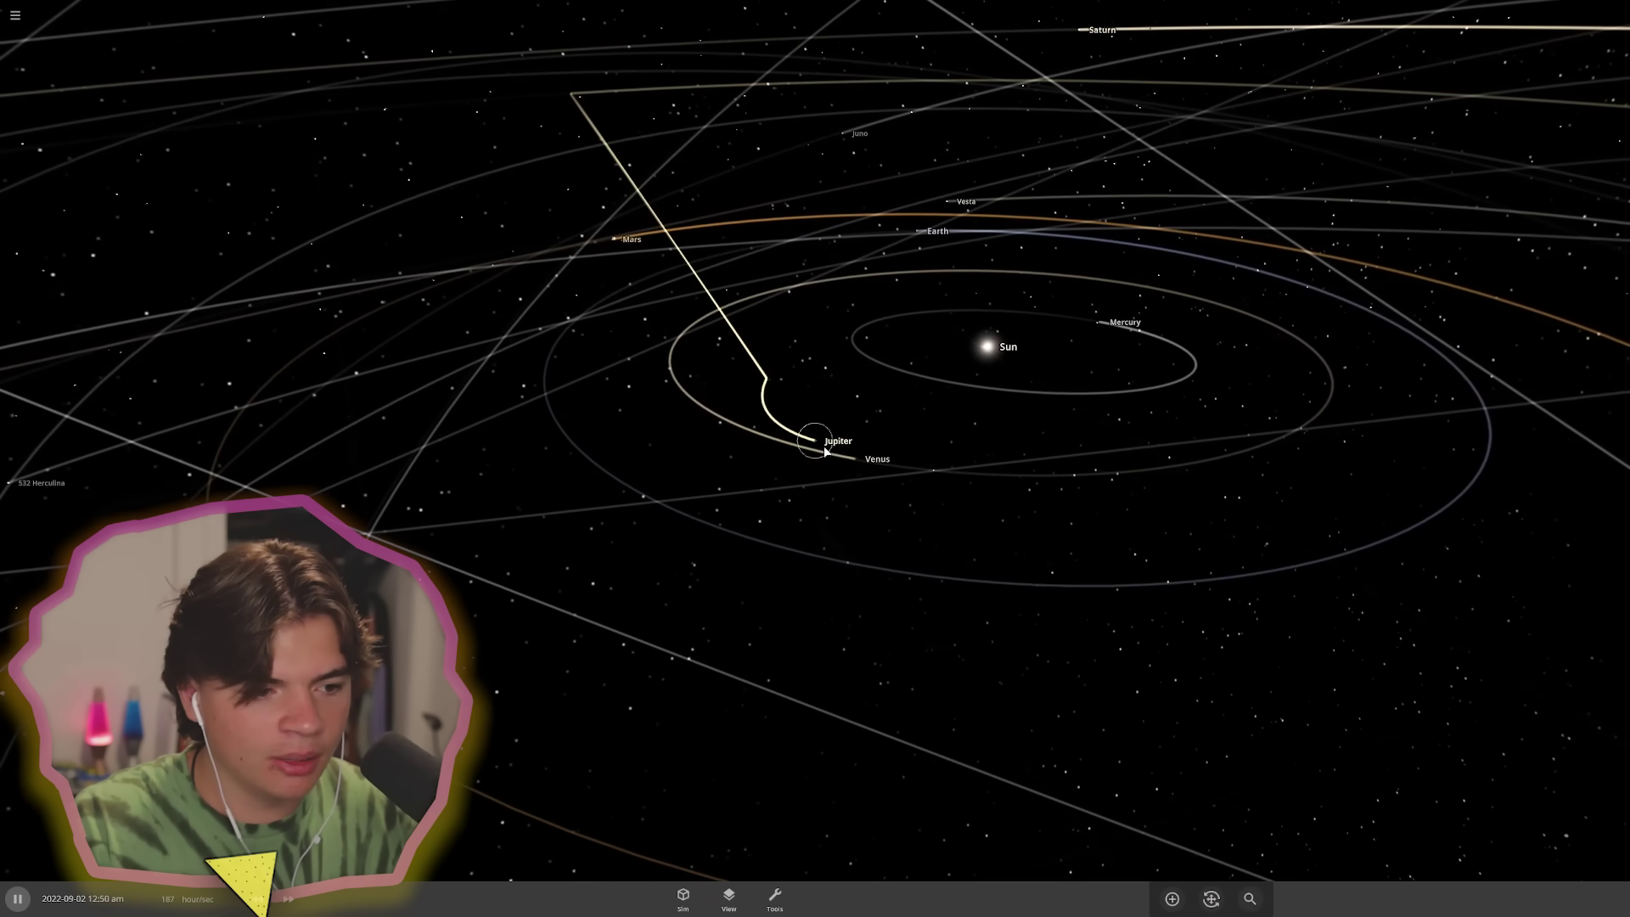
double_click(822, 443)
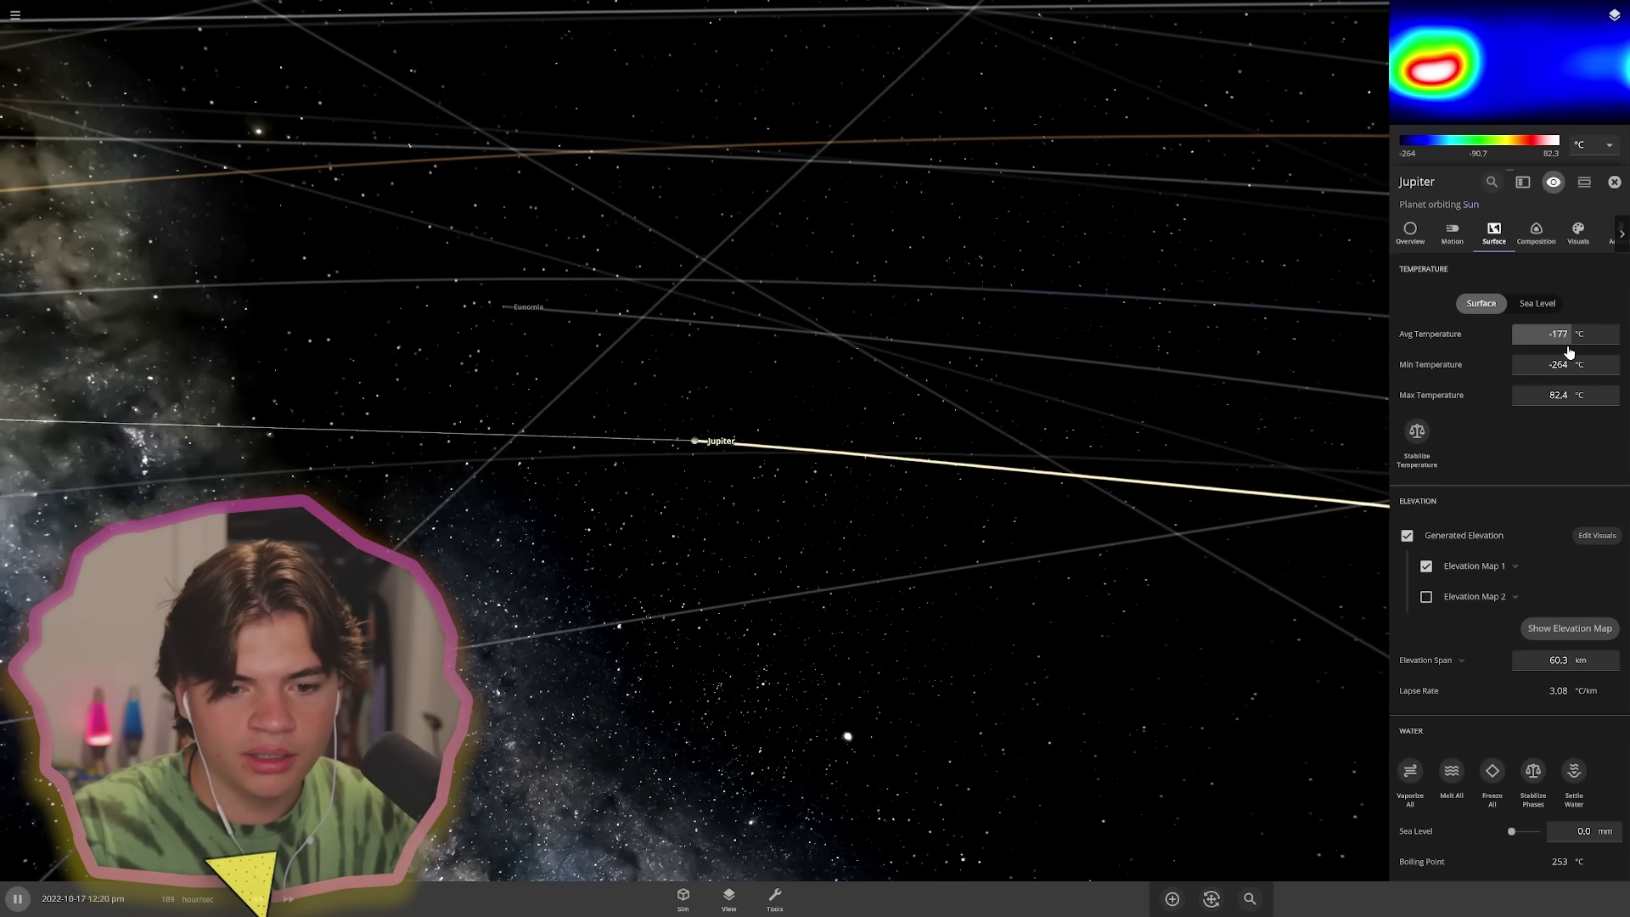
- Set Jupiter's average surface temperature to 500 °C
scroll(1500, 533, down, 10)
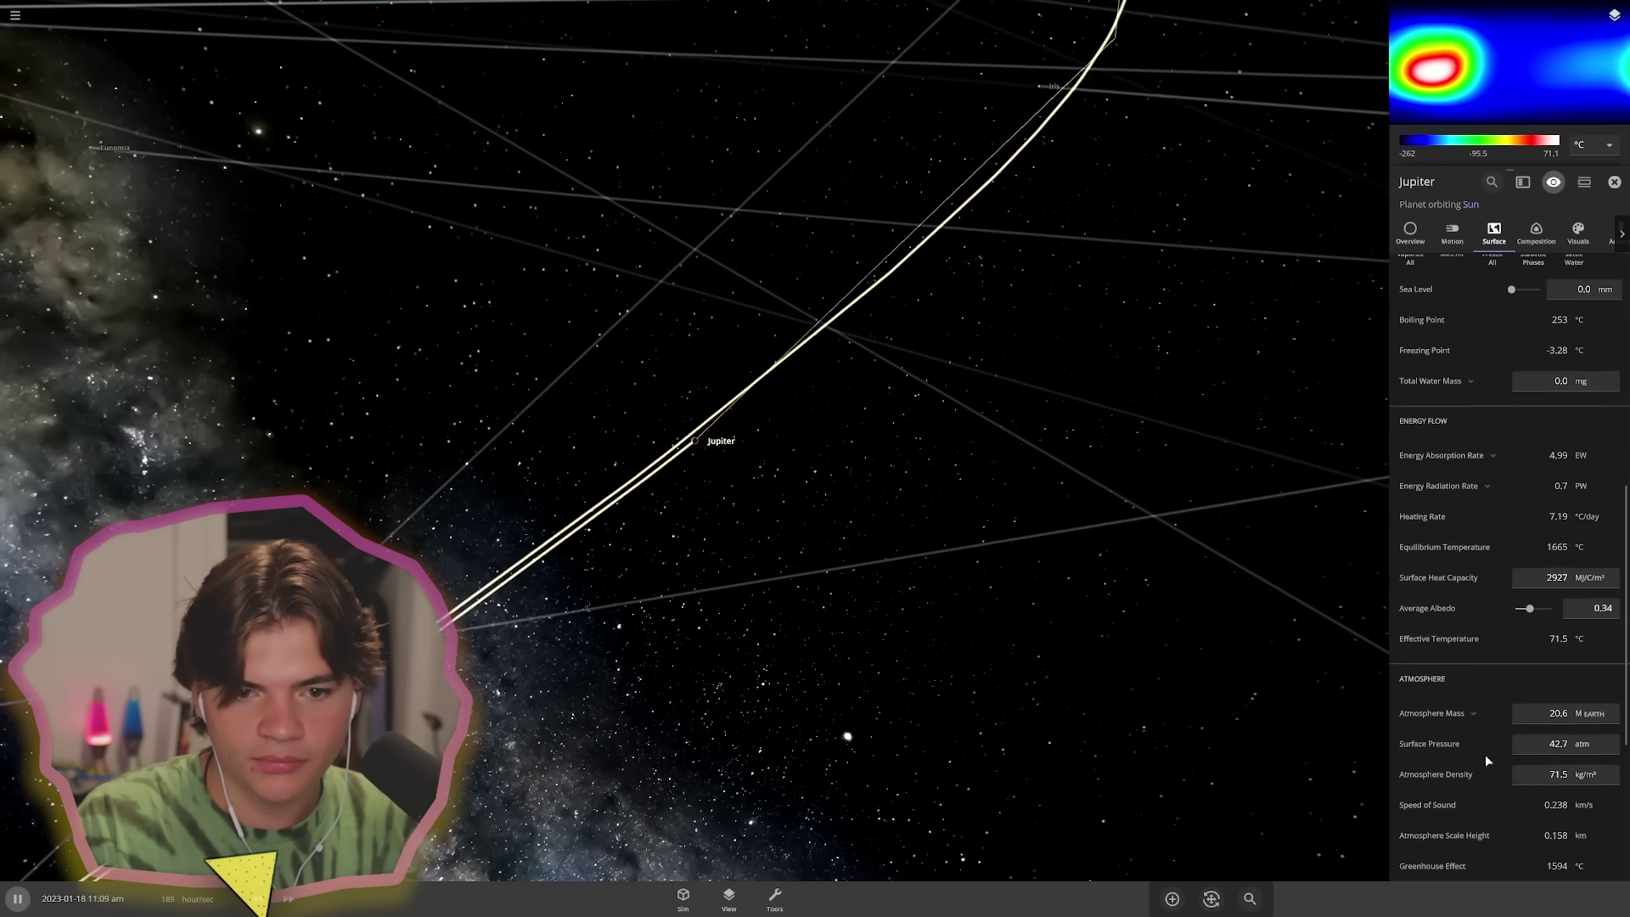
scroll(1499, 680, up, 5)
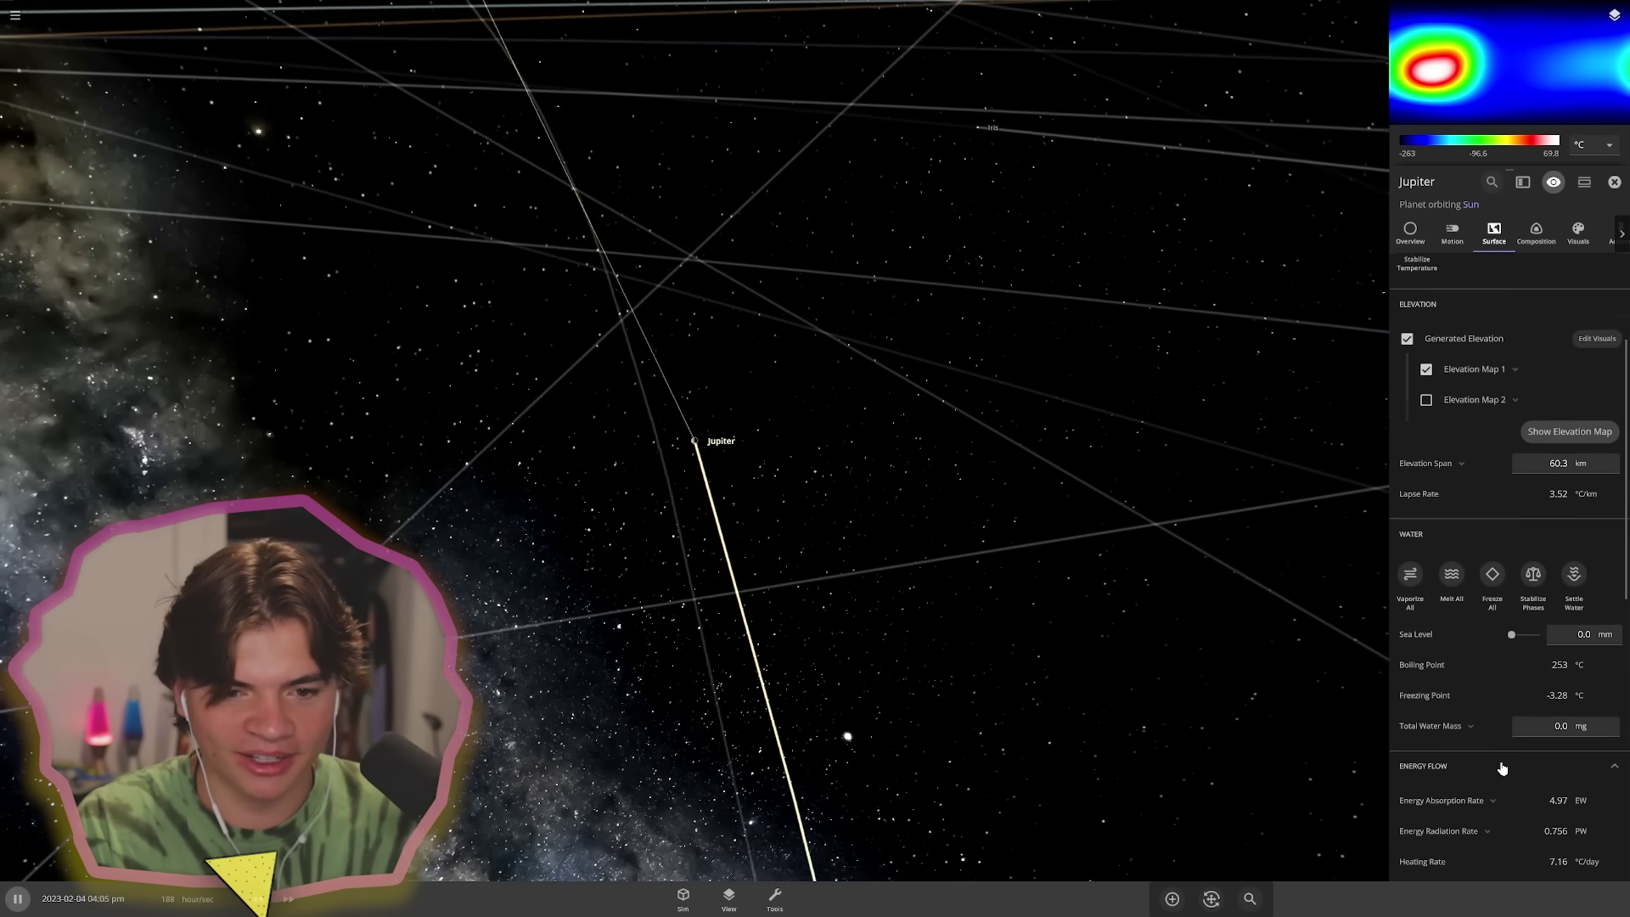
scroll(1493, 749, up, 3)
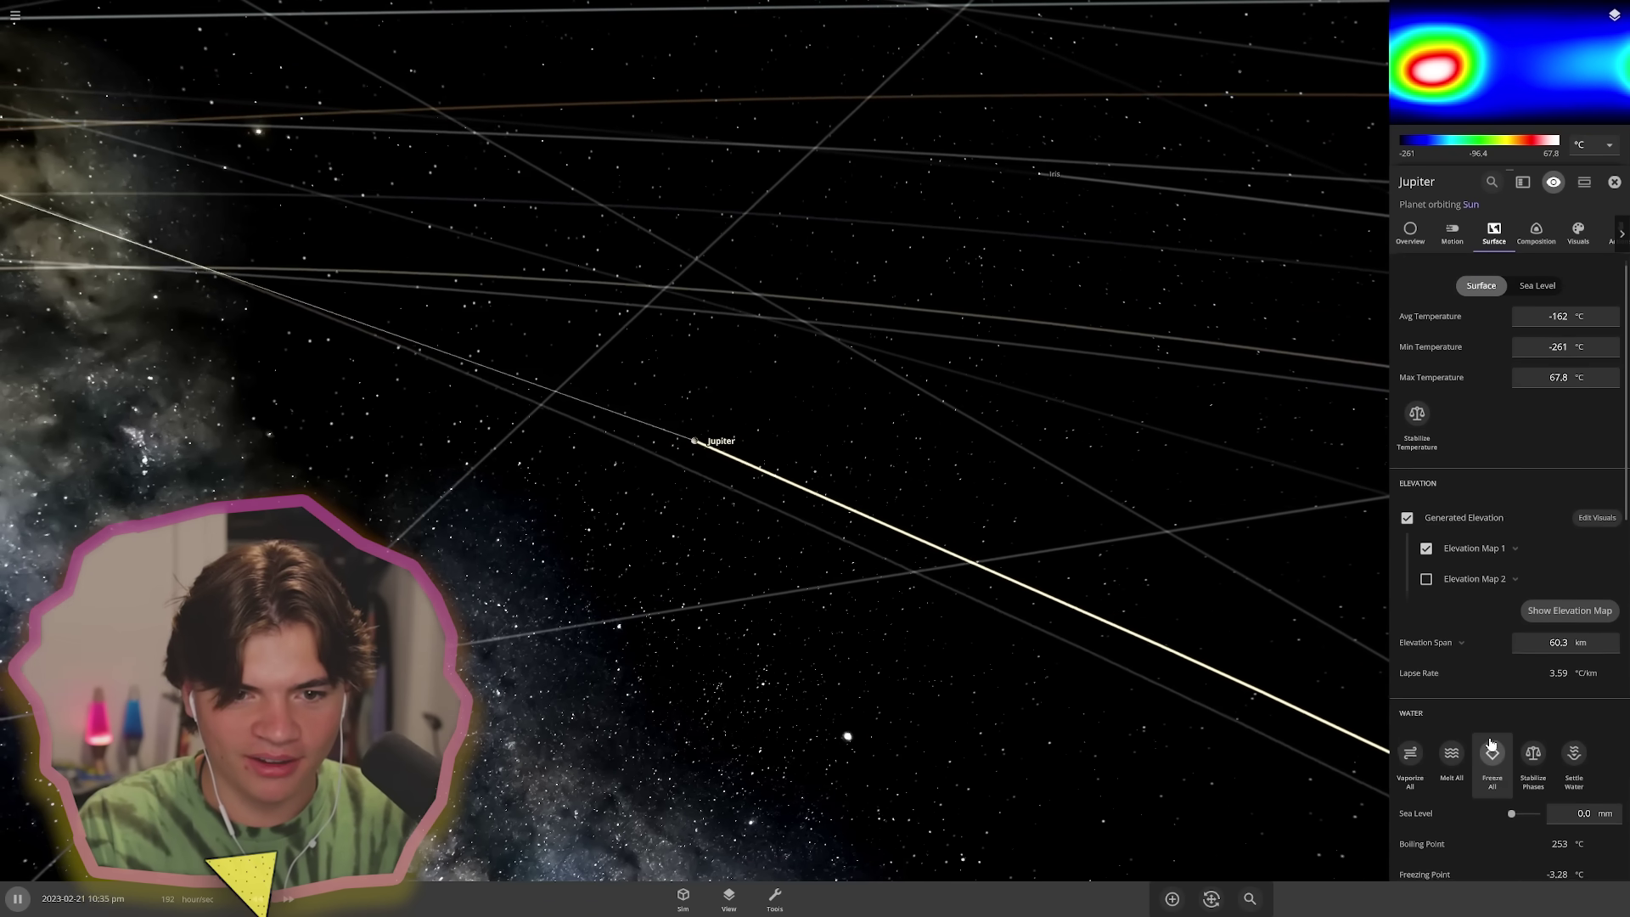
click(1548, 340)
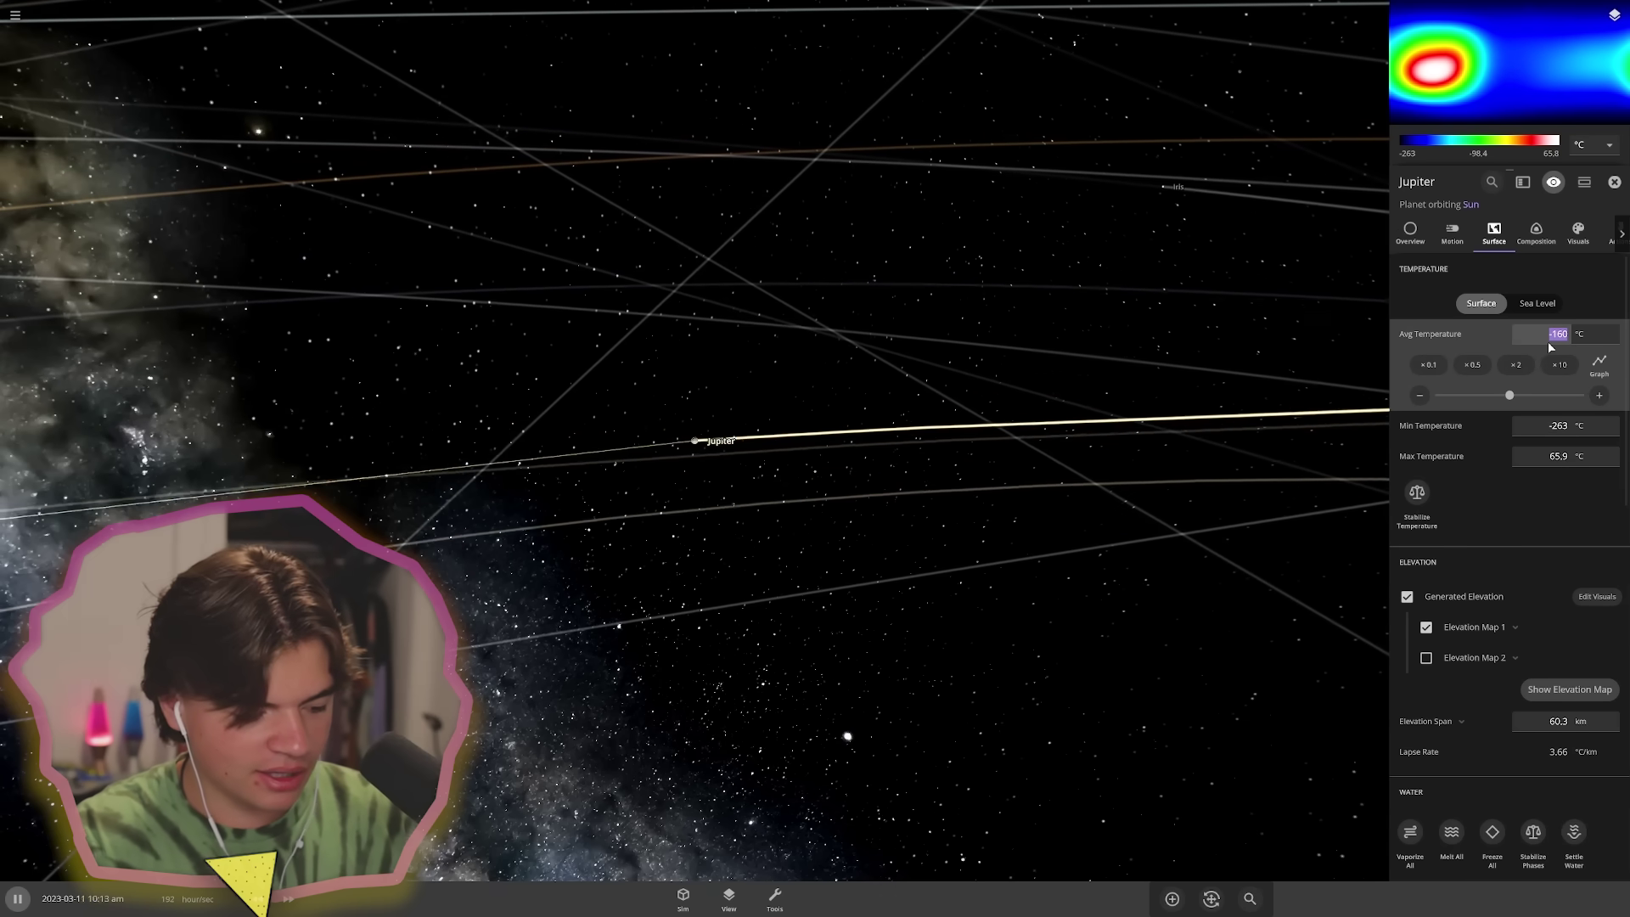
text(500)
key(Return)
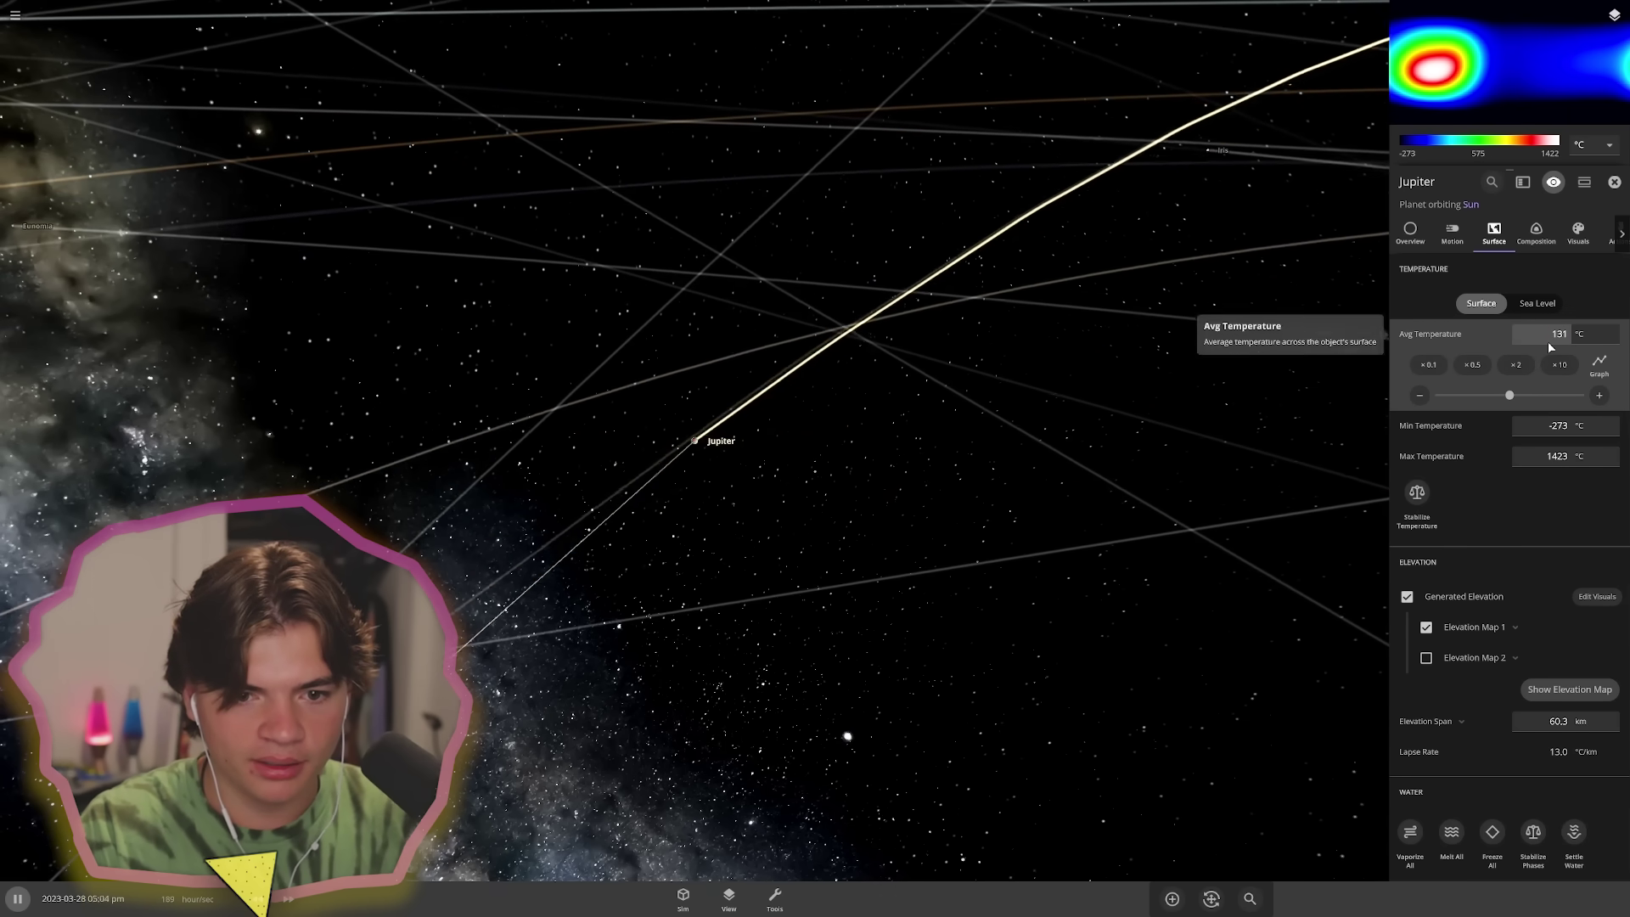
- View the heated Jupiter up close and pause the simulation
scroll(487, 437, up, 5)
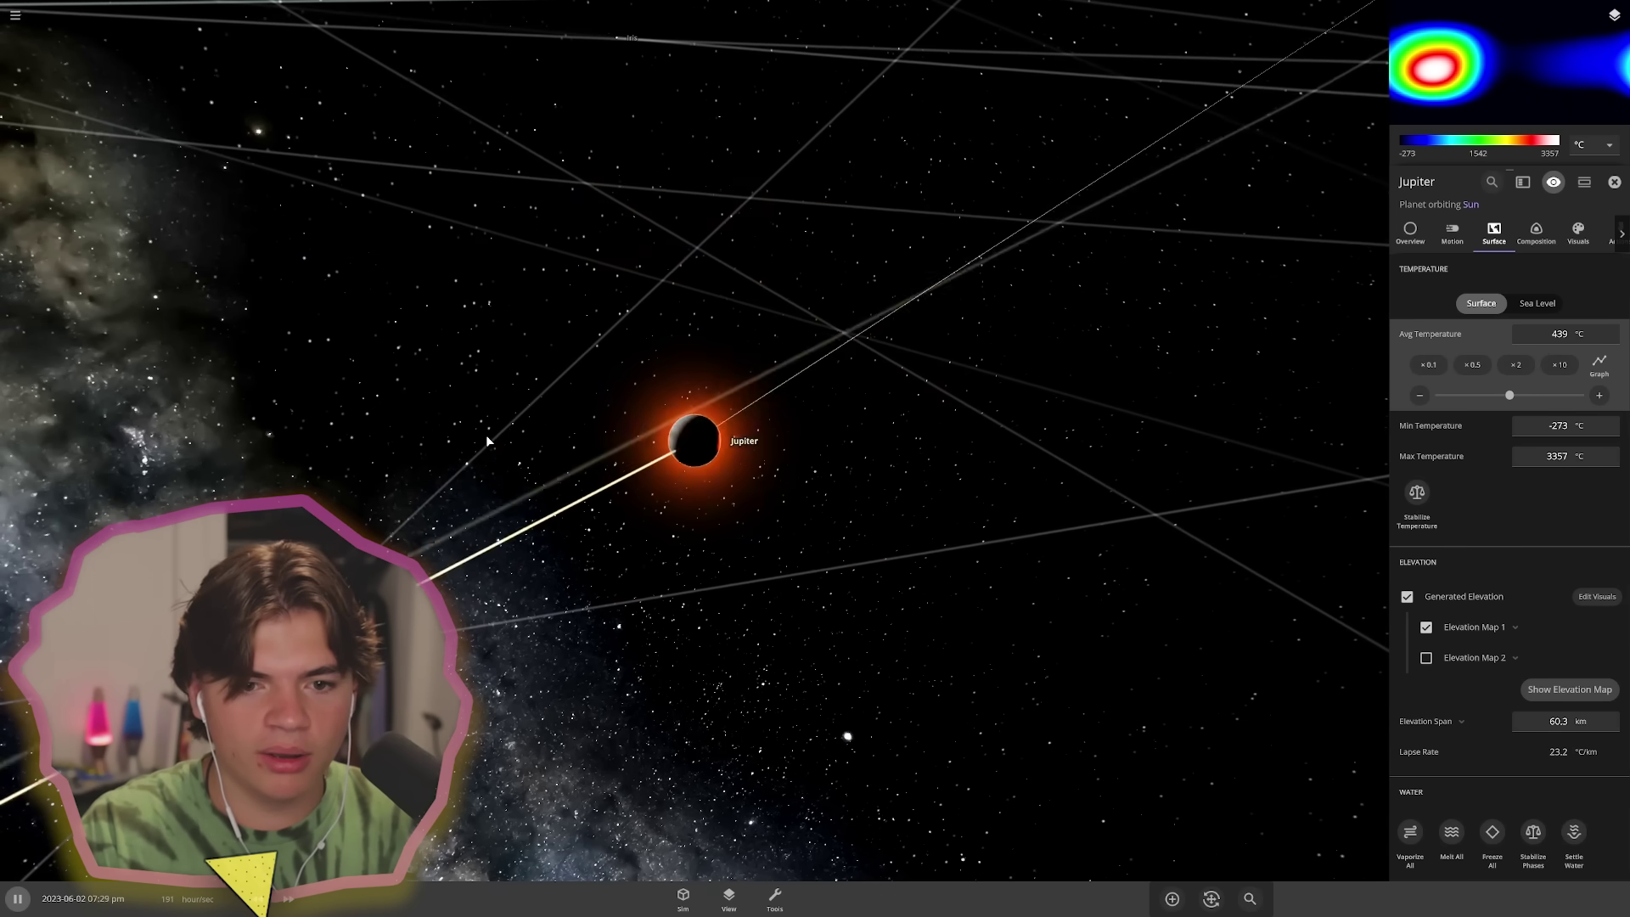
scroll(487, 441, up, 5)
drag(487, 440, 1003, 533)
scroll(680, 379, down, 3)
key(space)
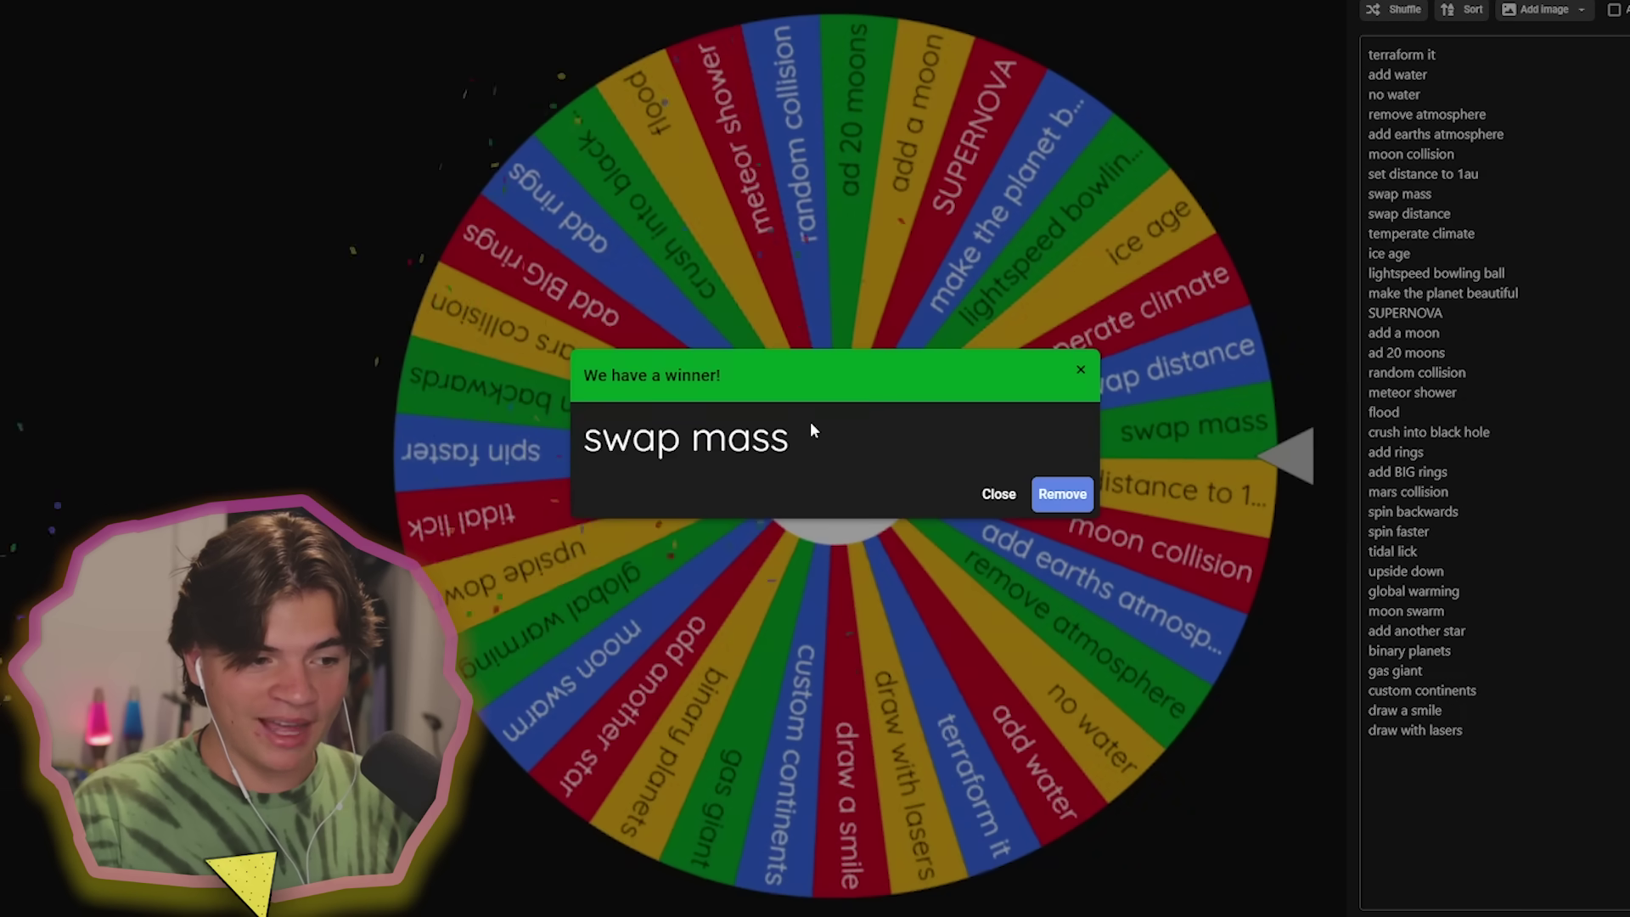
- Dismiss the swap mass challenge result and spin the wheel of celestial objects to pick the swap partner
click(995, 494)
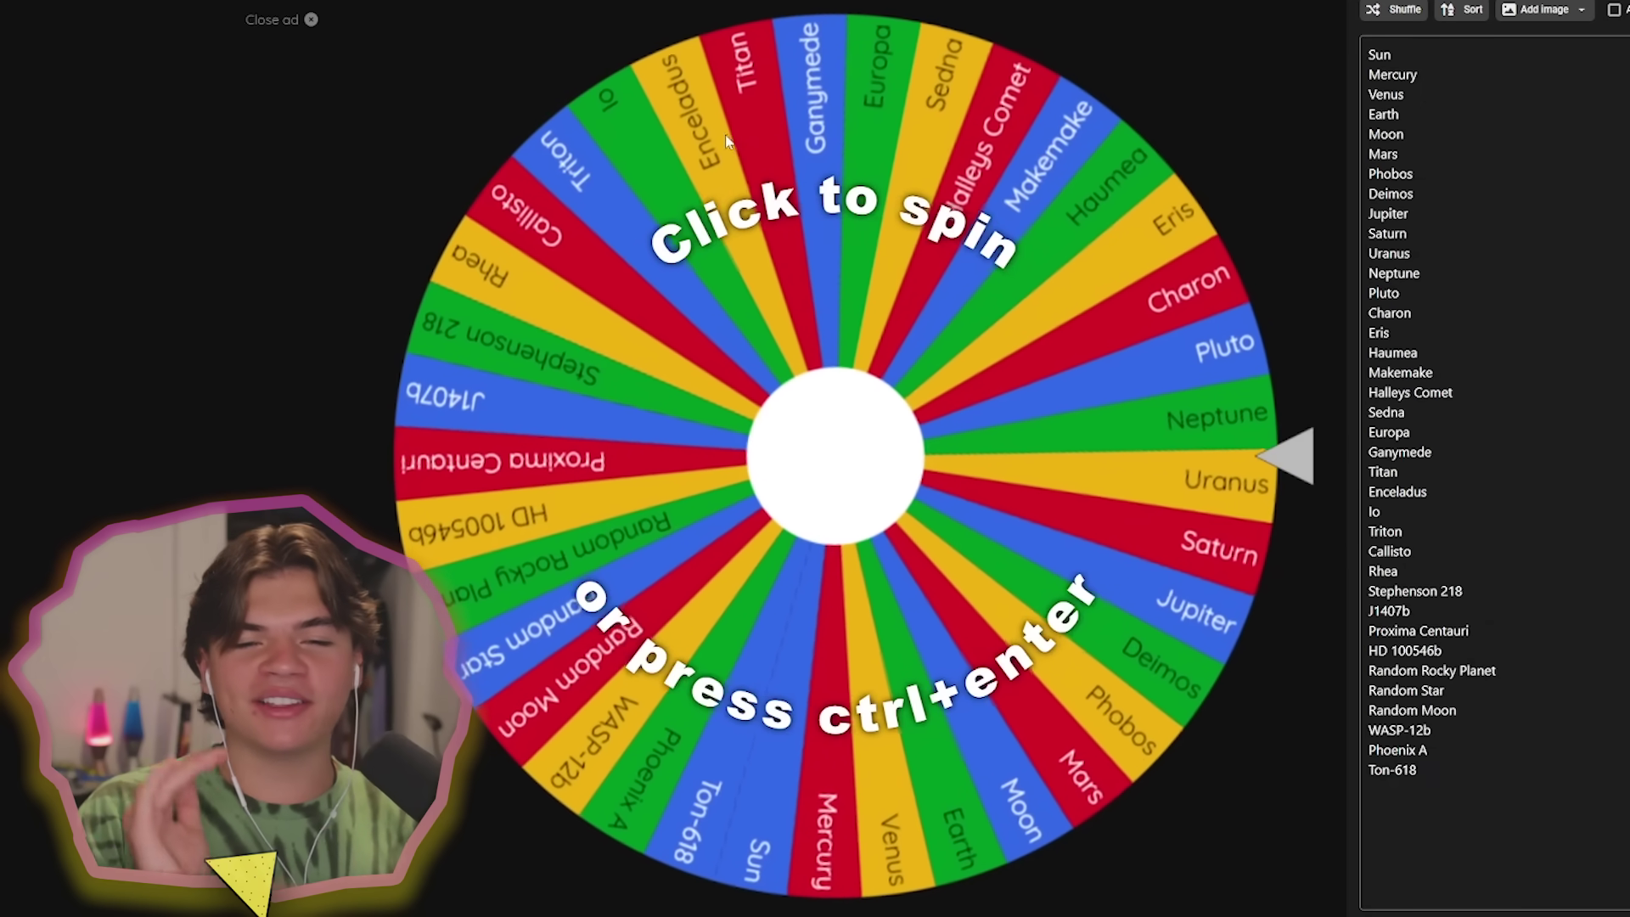
click(815, 422)
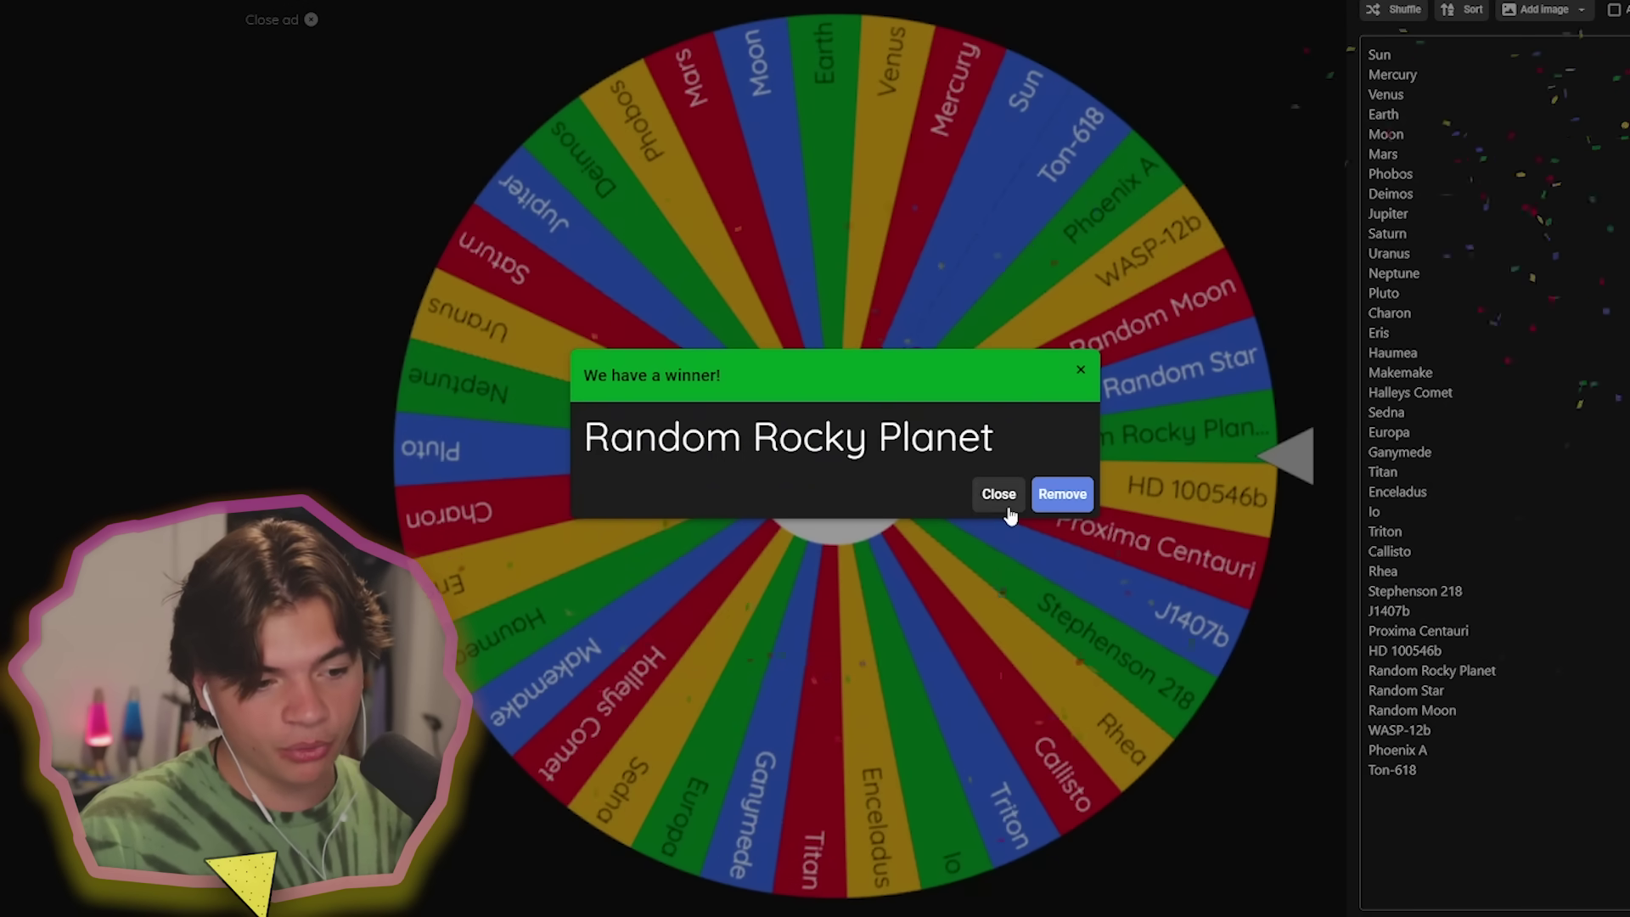
click(999, 495)
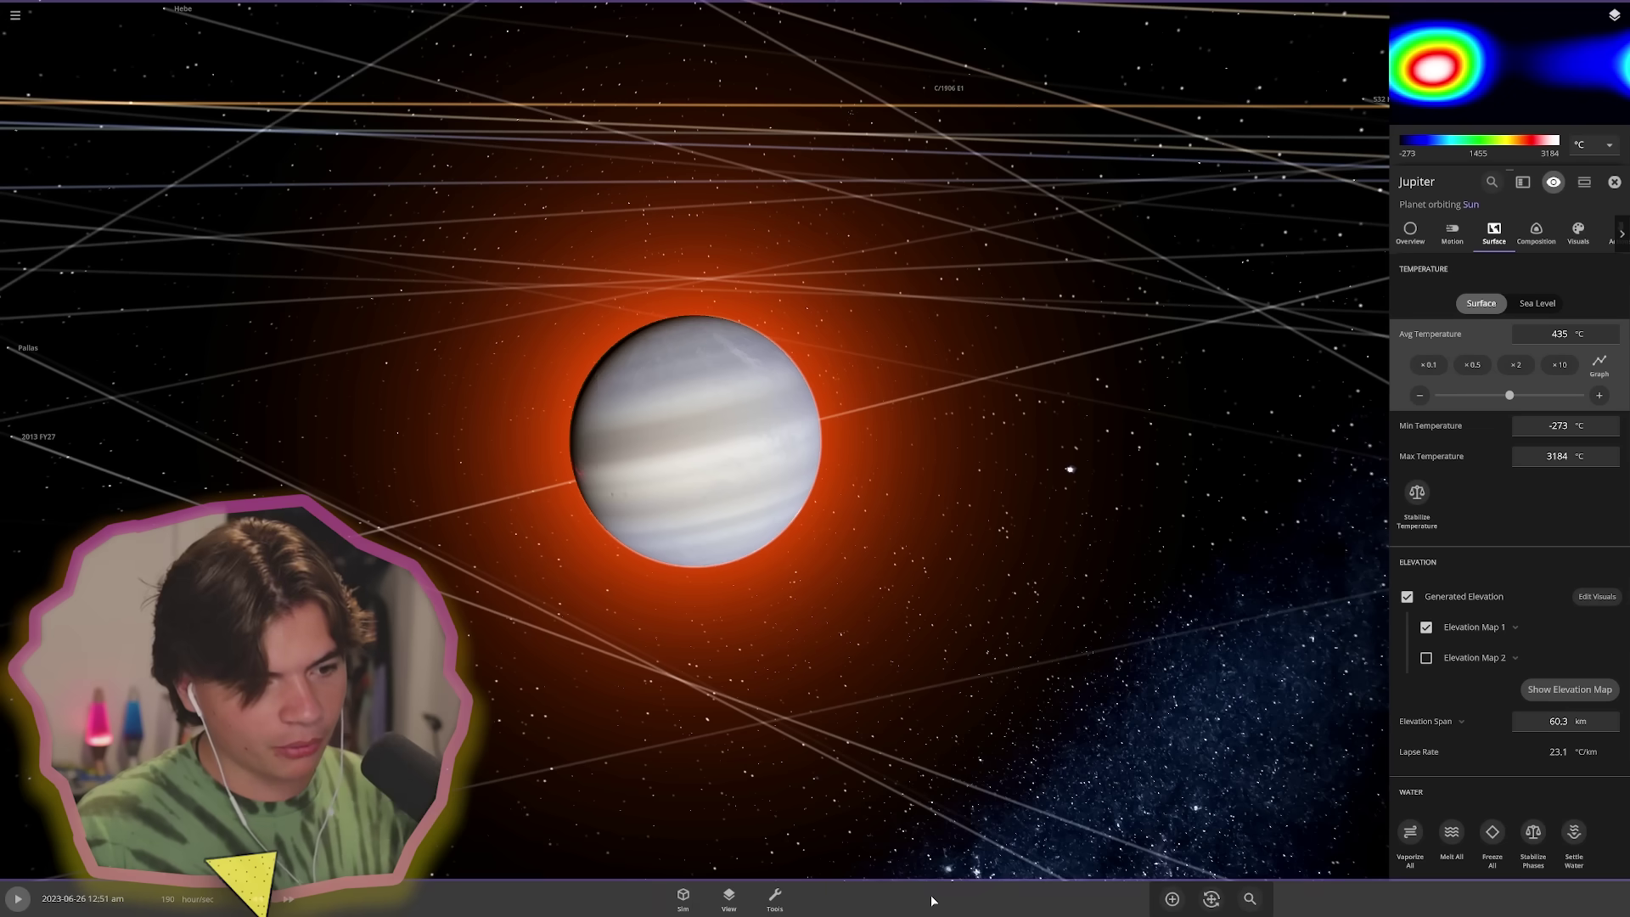
- Add a random rocky planet beside Jupiter and open its overview properties to read its mass
click(1173, 900)
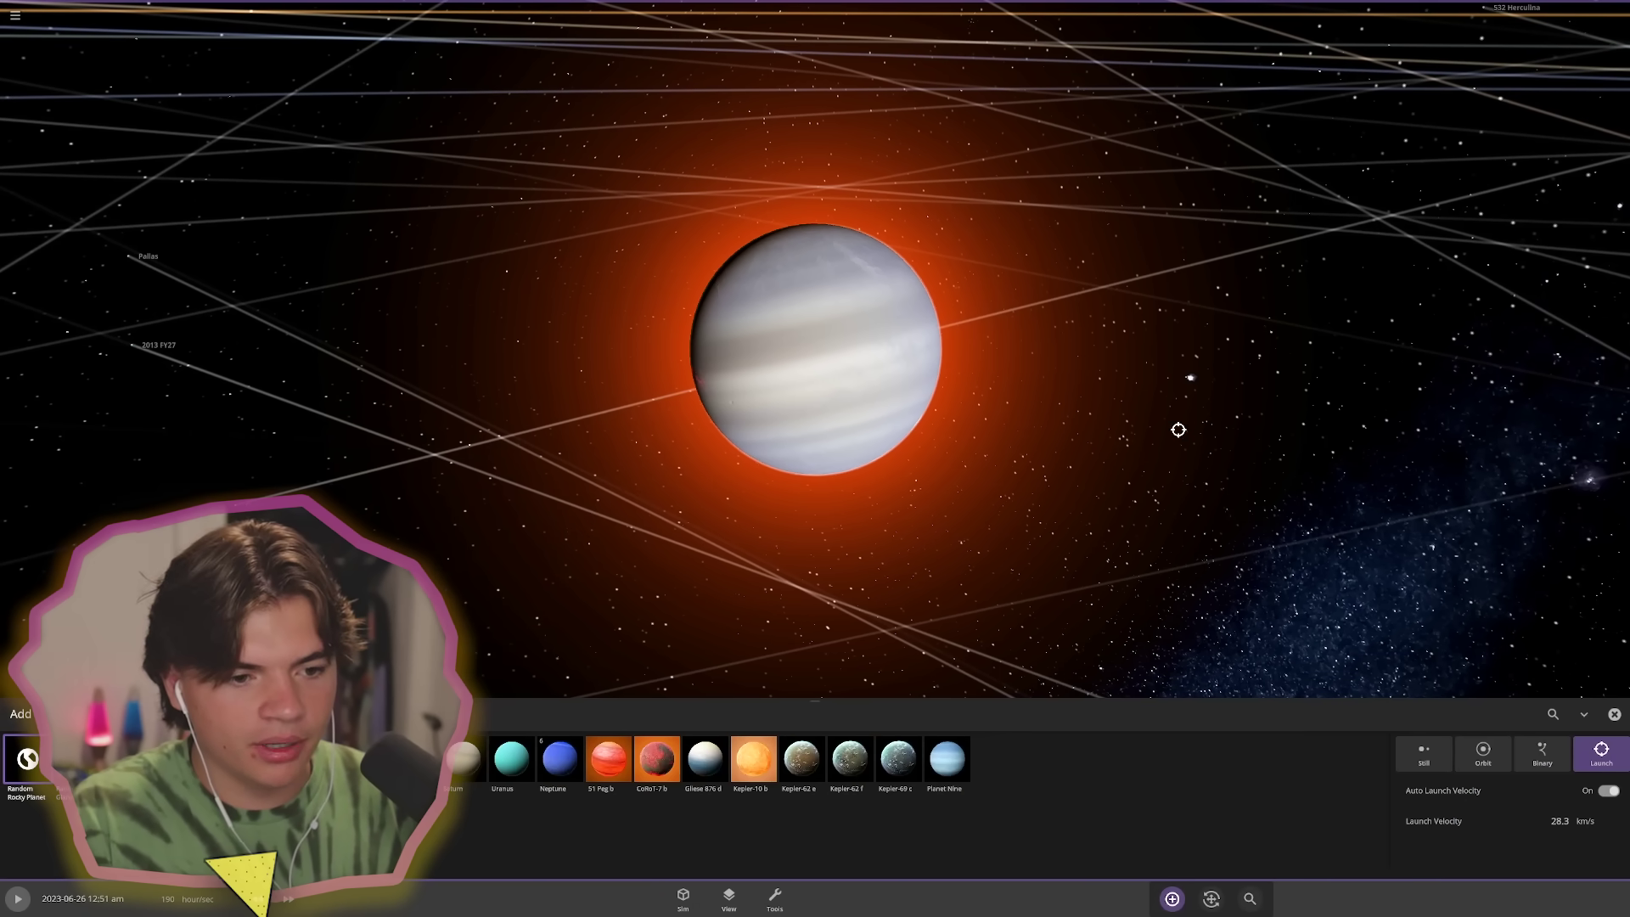
click(1110, 368)
key(Escape)
drag(1134, 510, 1023, 524)
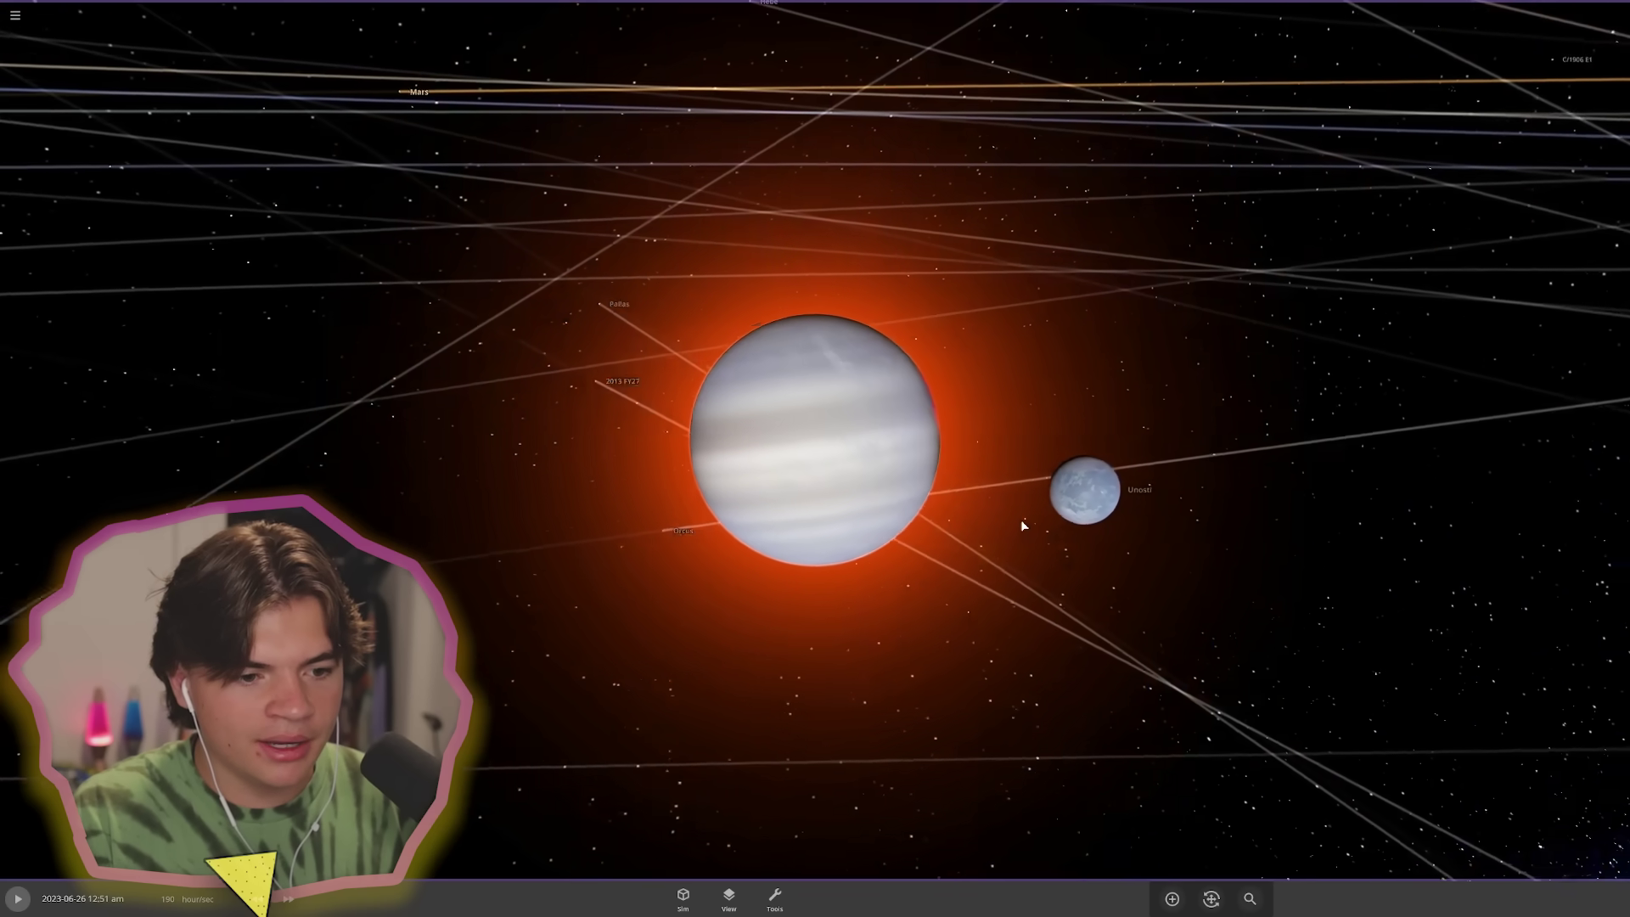
click(1061, 501)
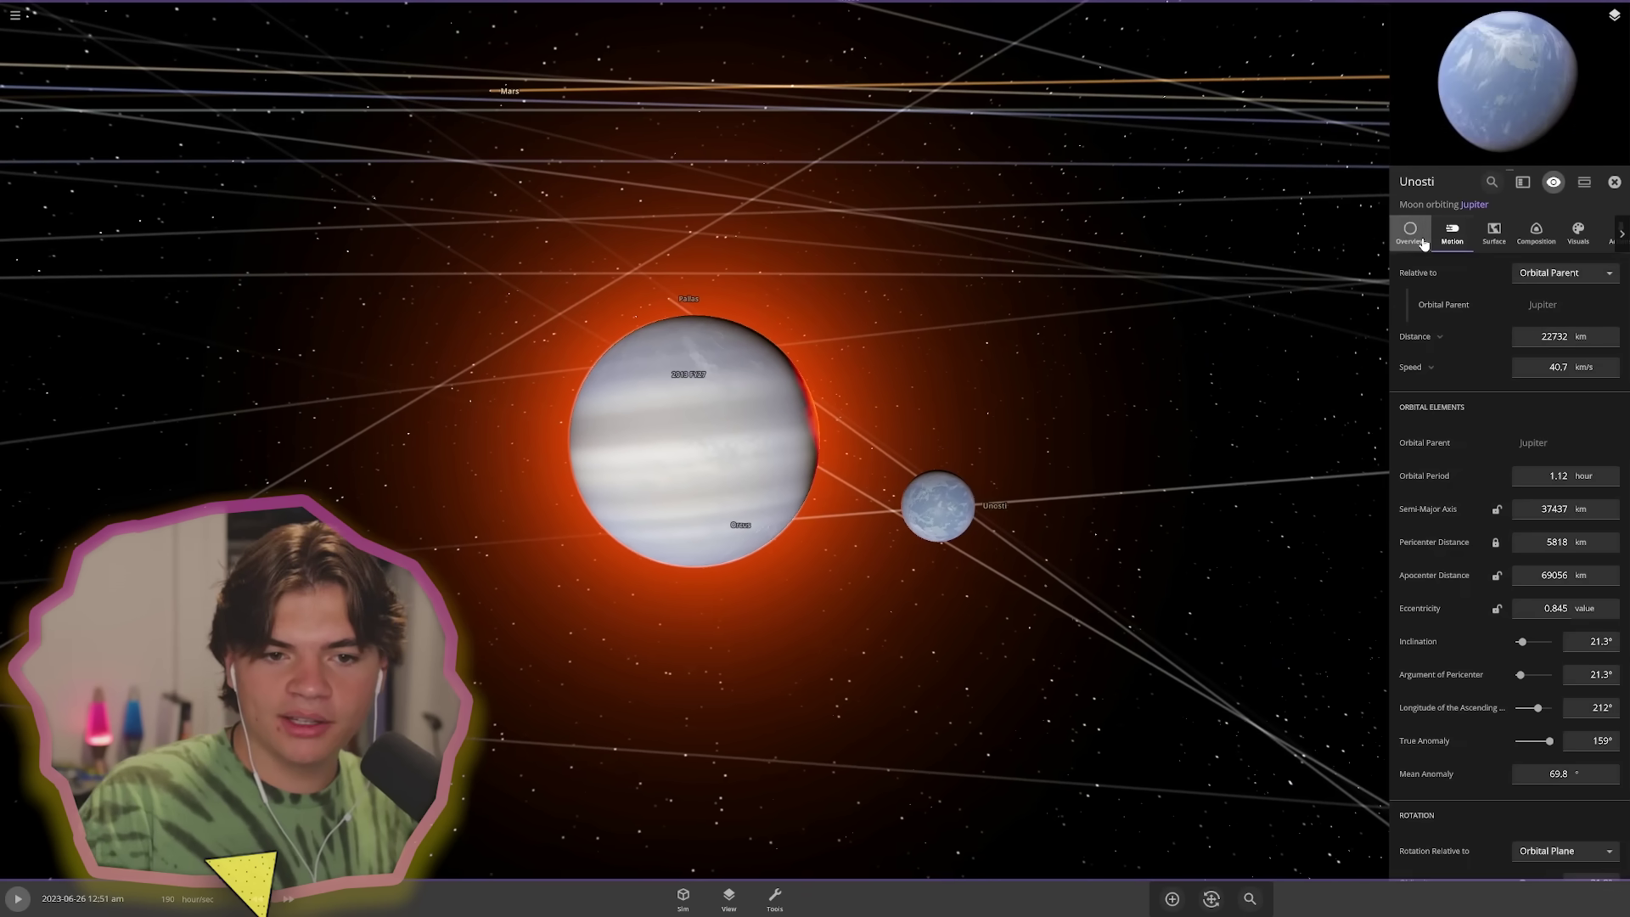
click(1410, 234)
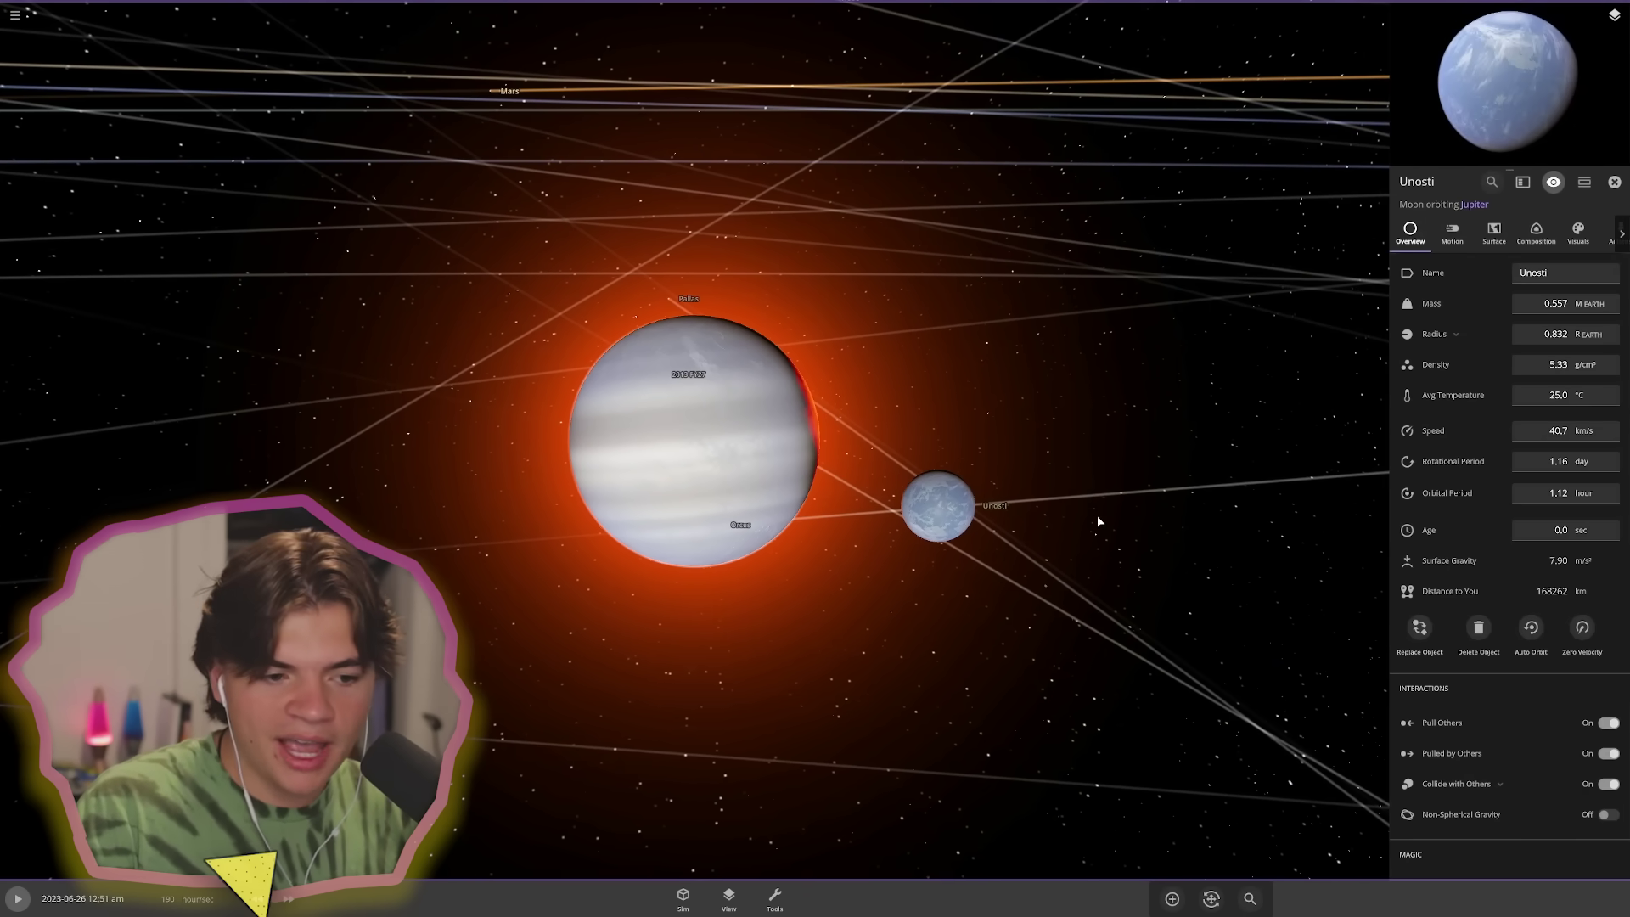
- Delete the added rocky planet and set Jupiter's mass to 0.55 Earth masses
double_click(938, 512)
key(Delete)
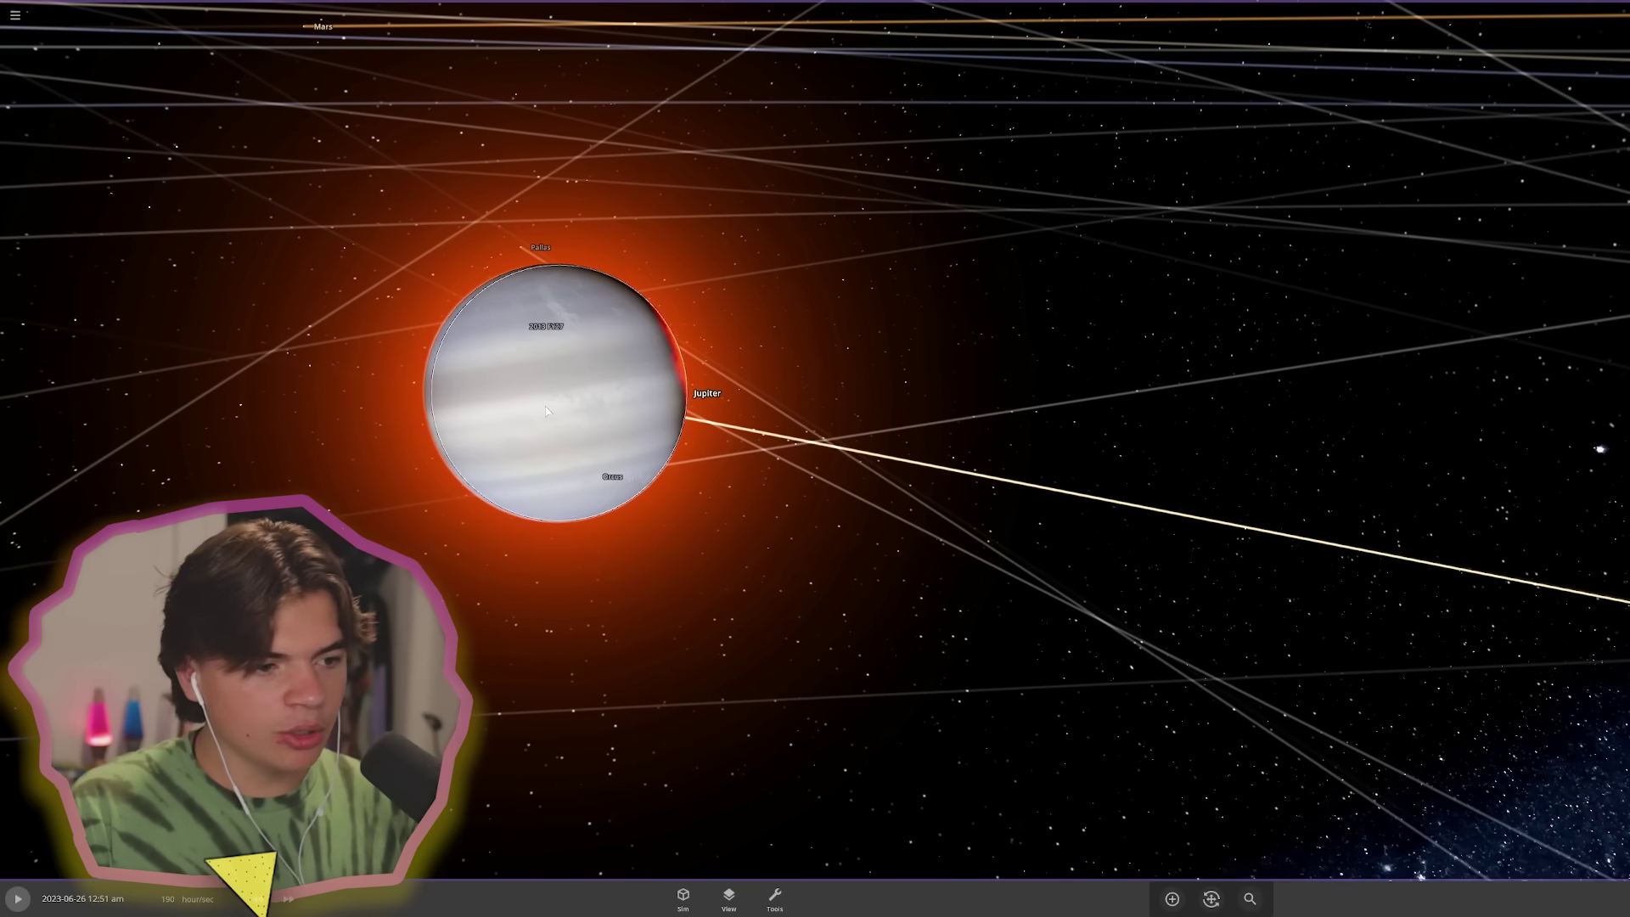
click(592, 402)
click(1411, 234)
click(1534, 302)
text(0)
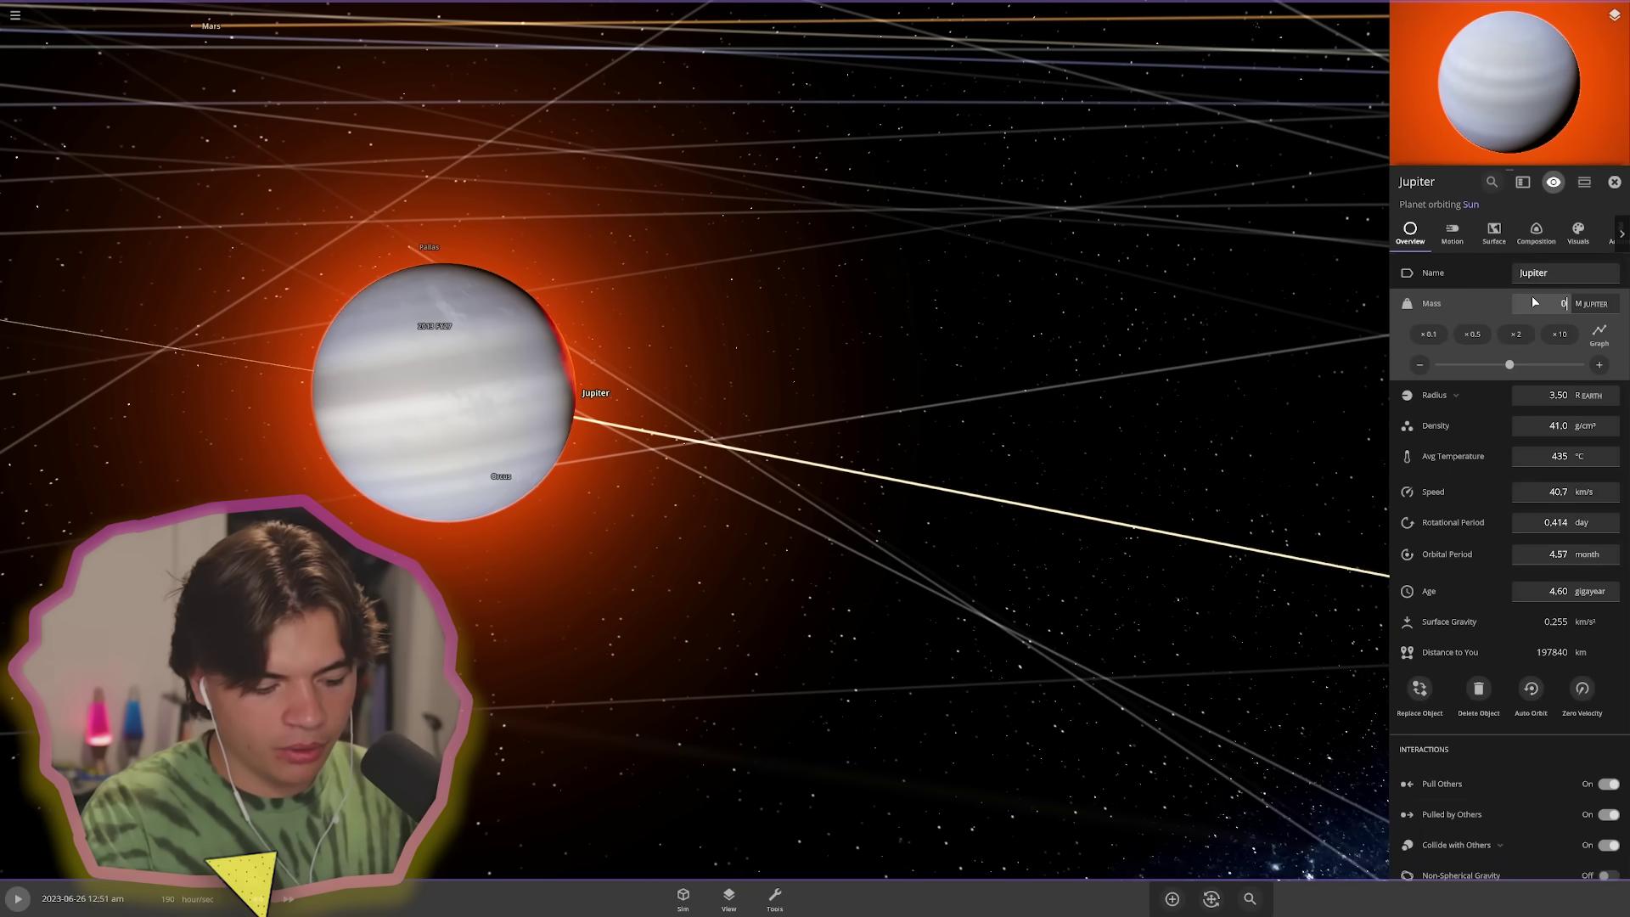
text(.55)
key(Return)
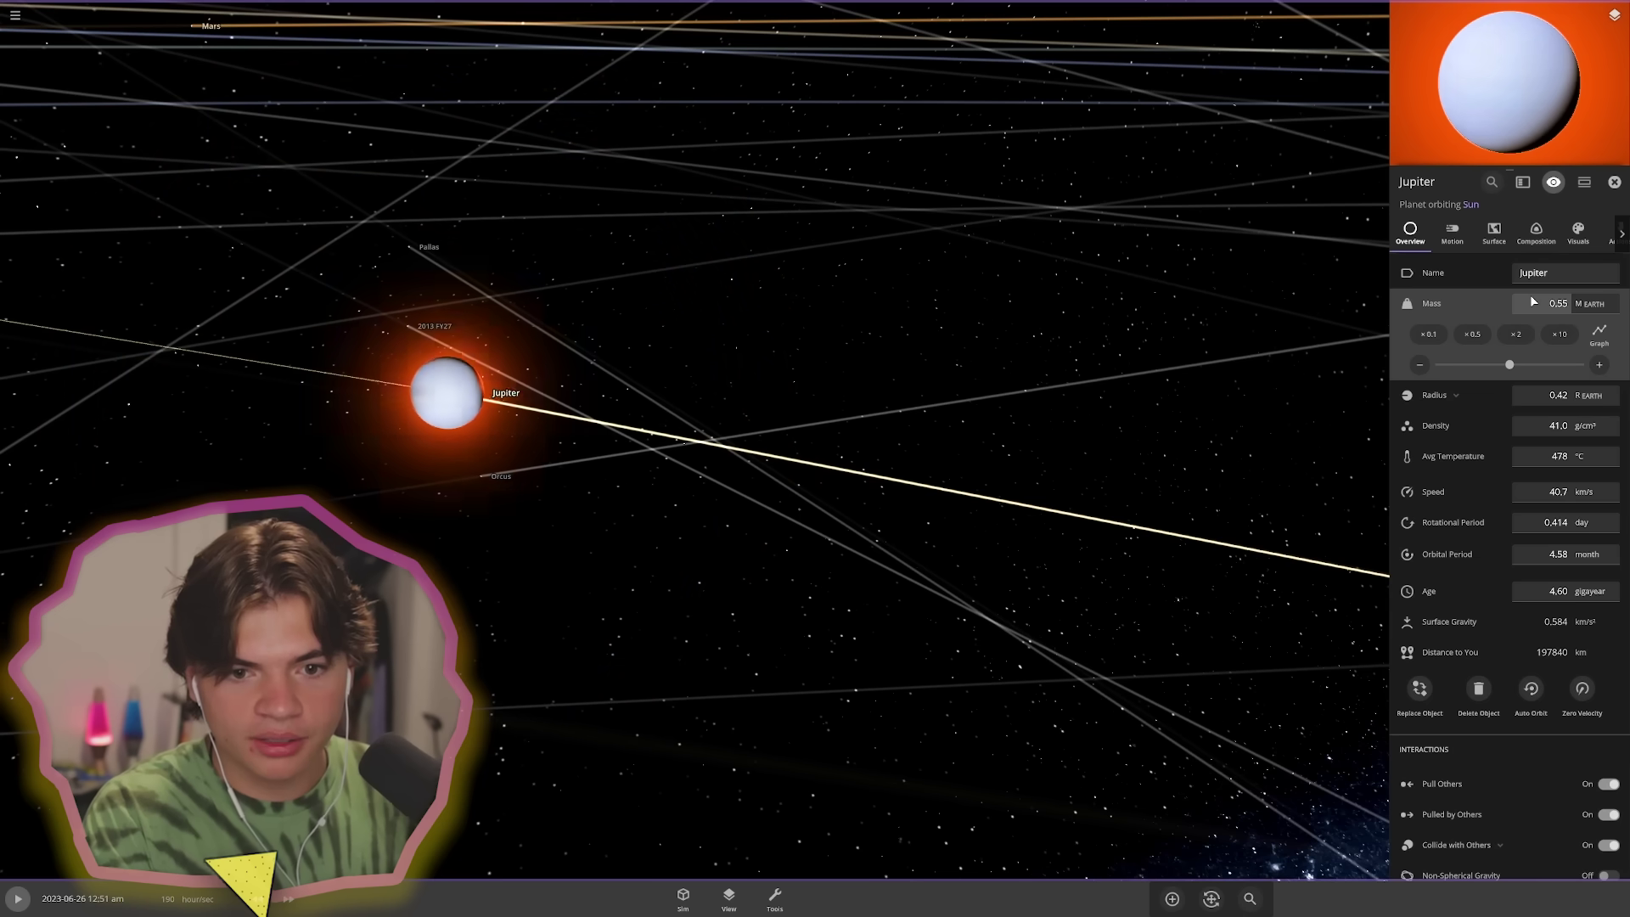
click(1613, 185)
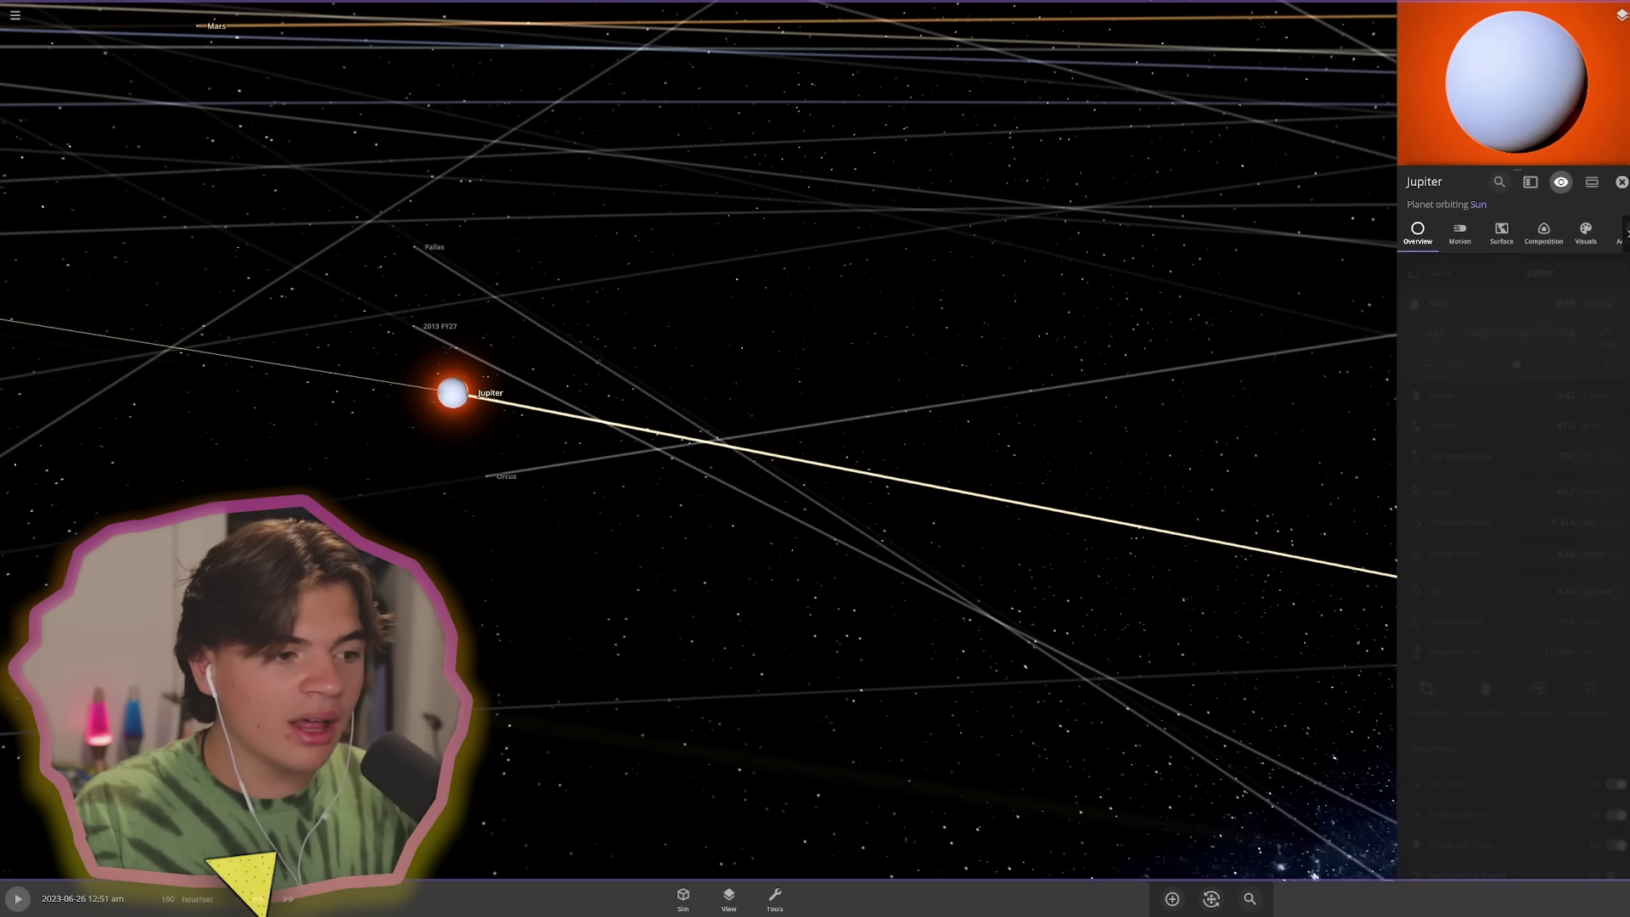
- Inspect the shrunken Jupiter's surface and material composition, close its properties and resume the simulation
drag(713, 476, 440, 532)
double_click(472, 460)
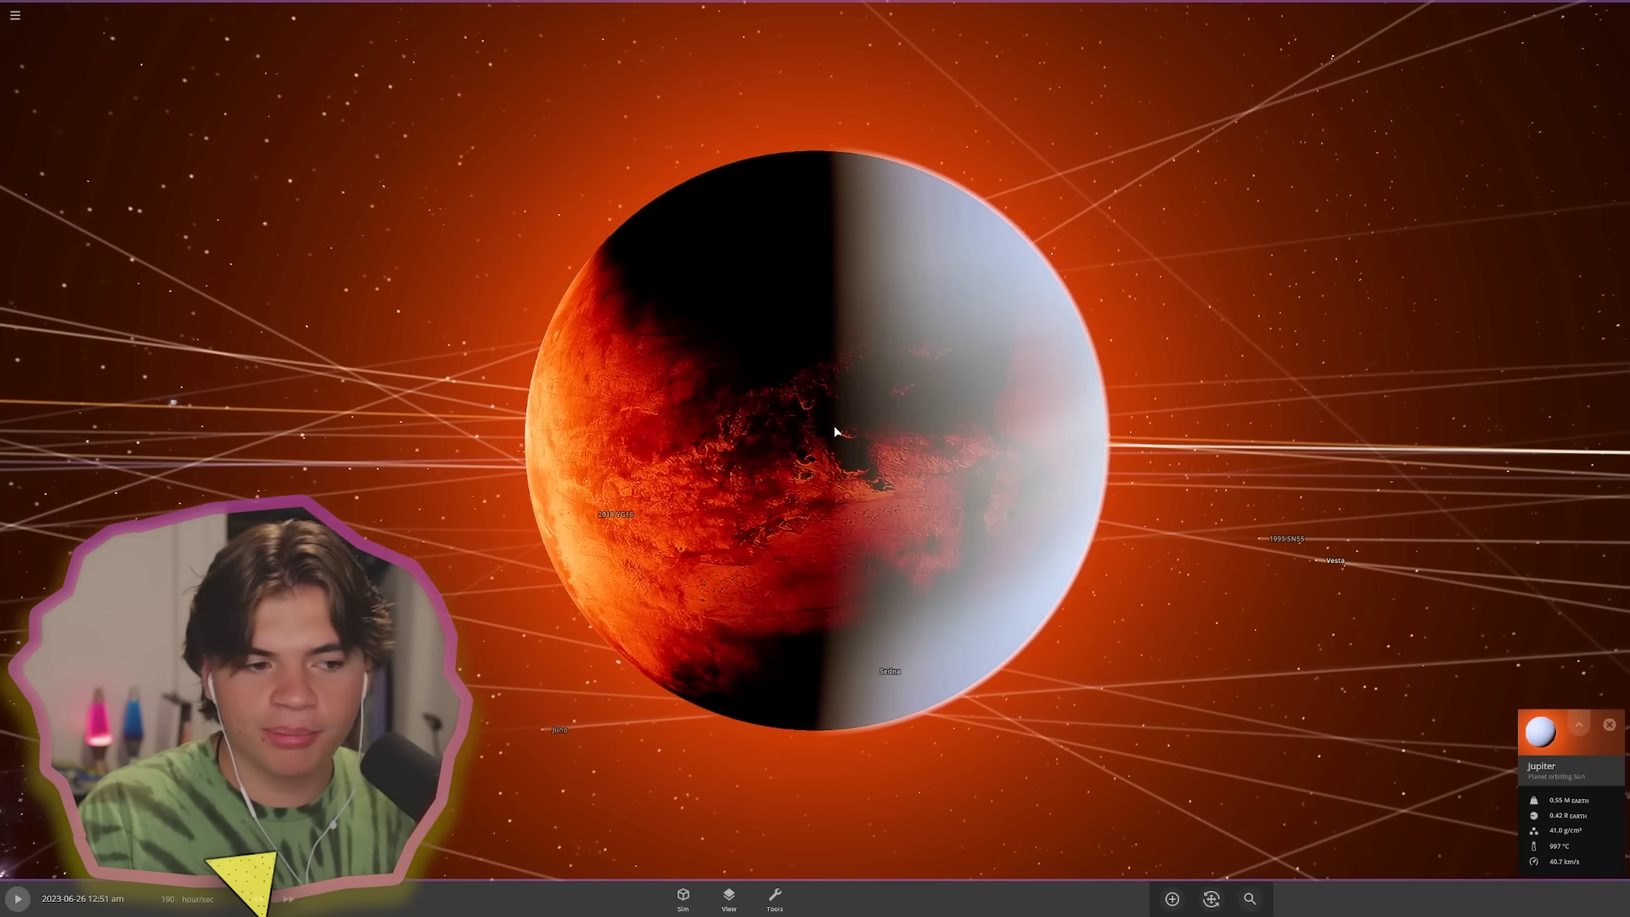
click(833, 429)
click(1524, 242)
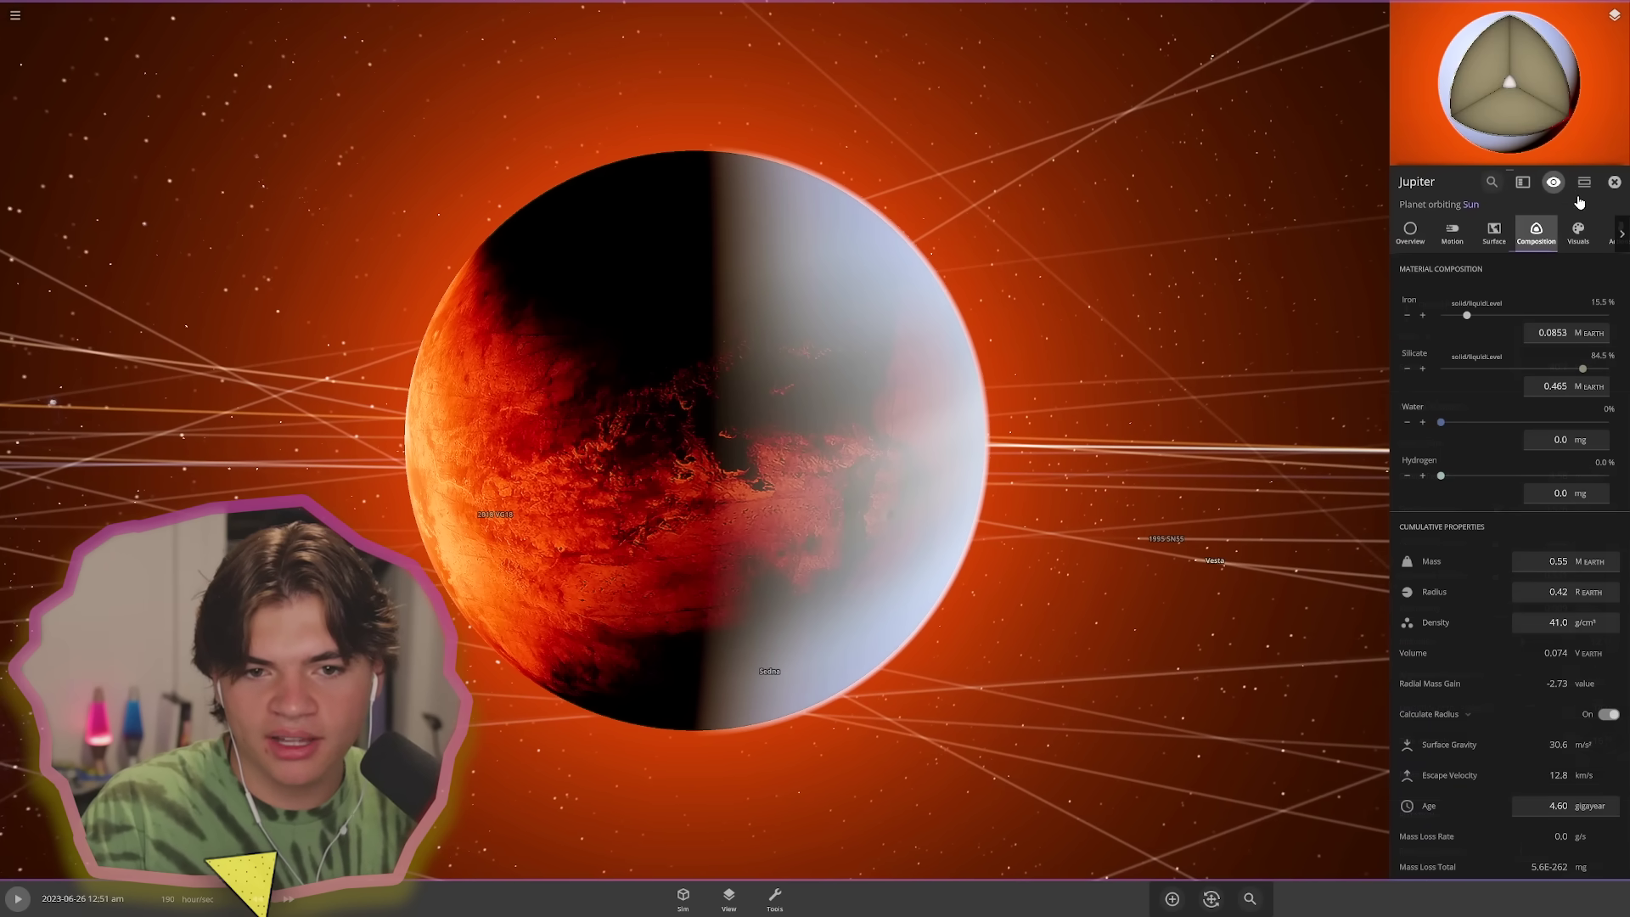
click(1614, 182)
scroll(1102, 493, down, 10)
key(space)
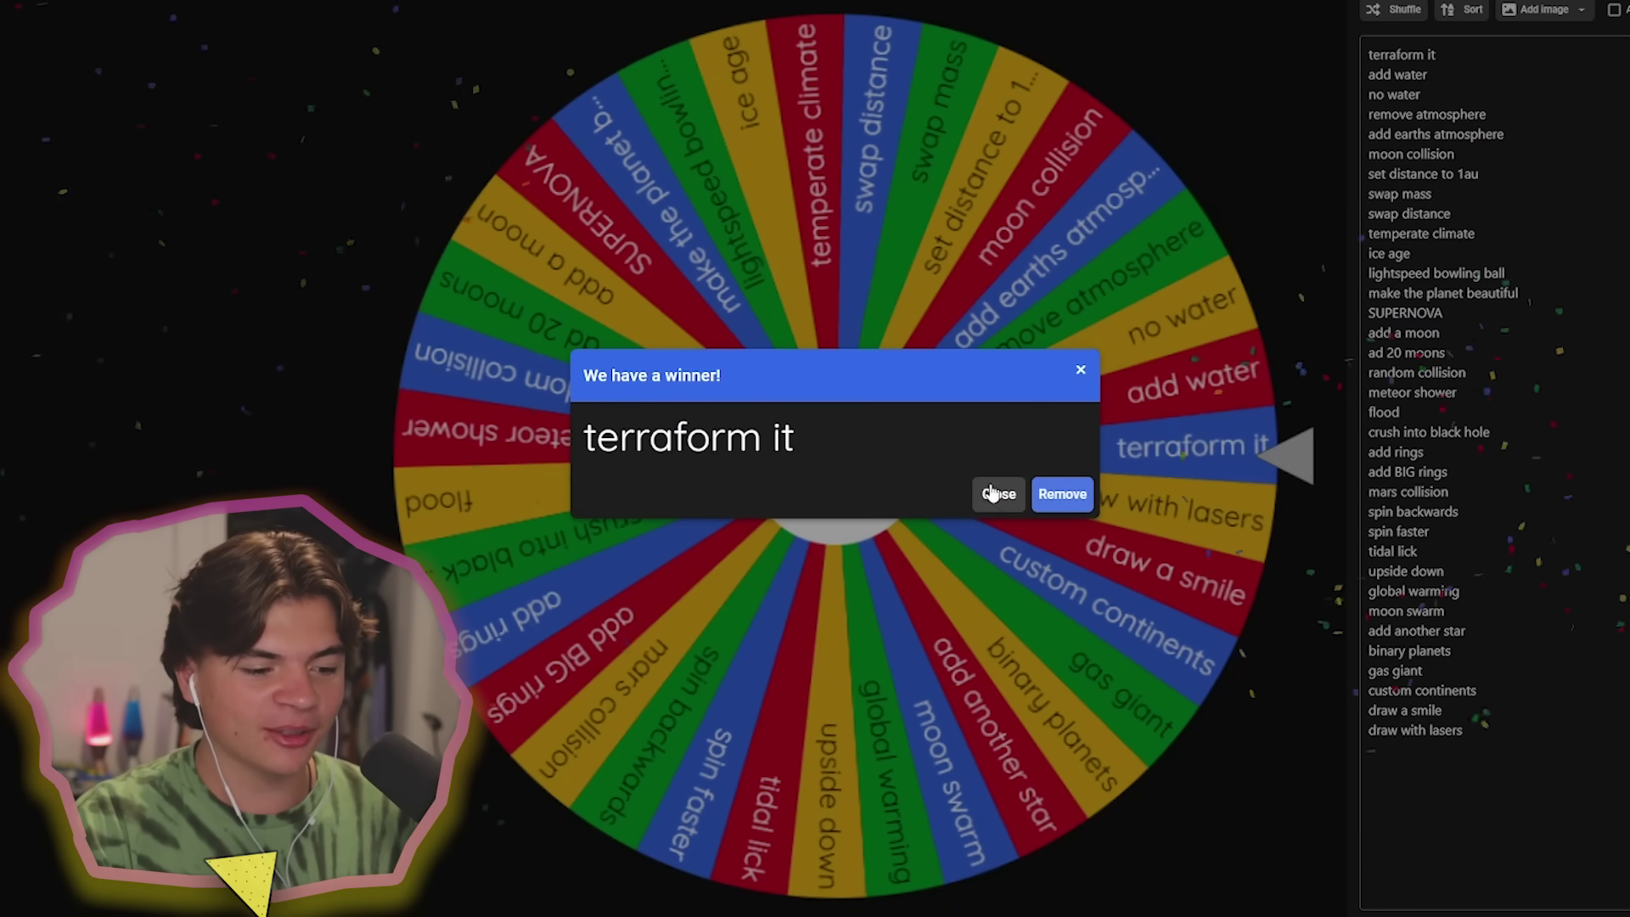
- Dismiss the terraform it challenge result, focus on Jupiter with its properties open and slow down the simulation speed
click(994, 493)
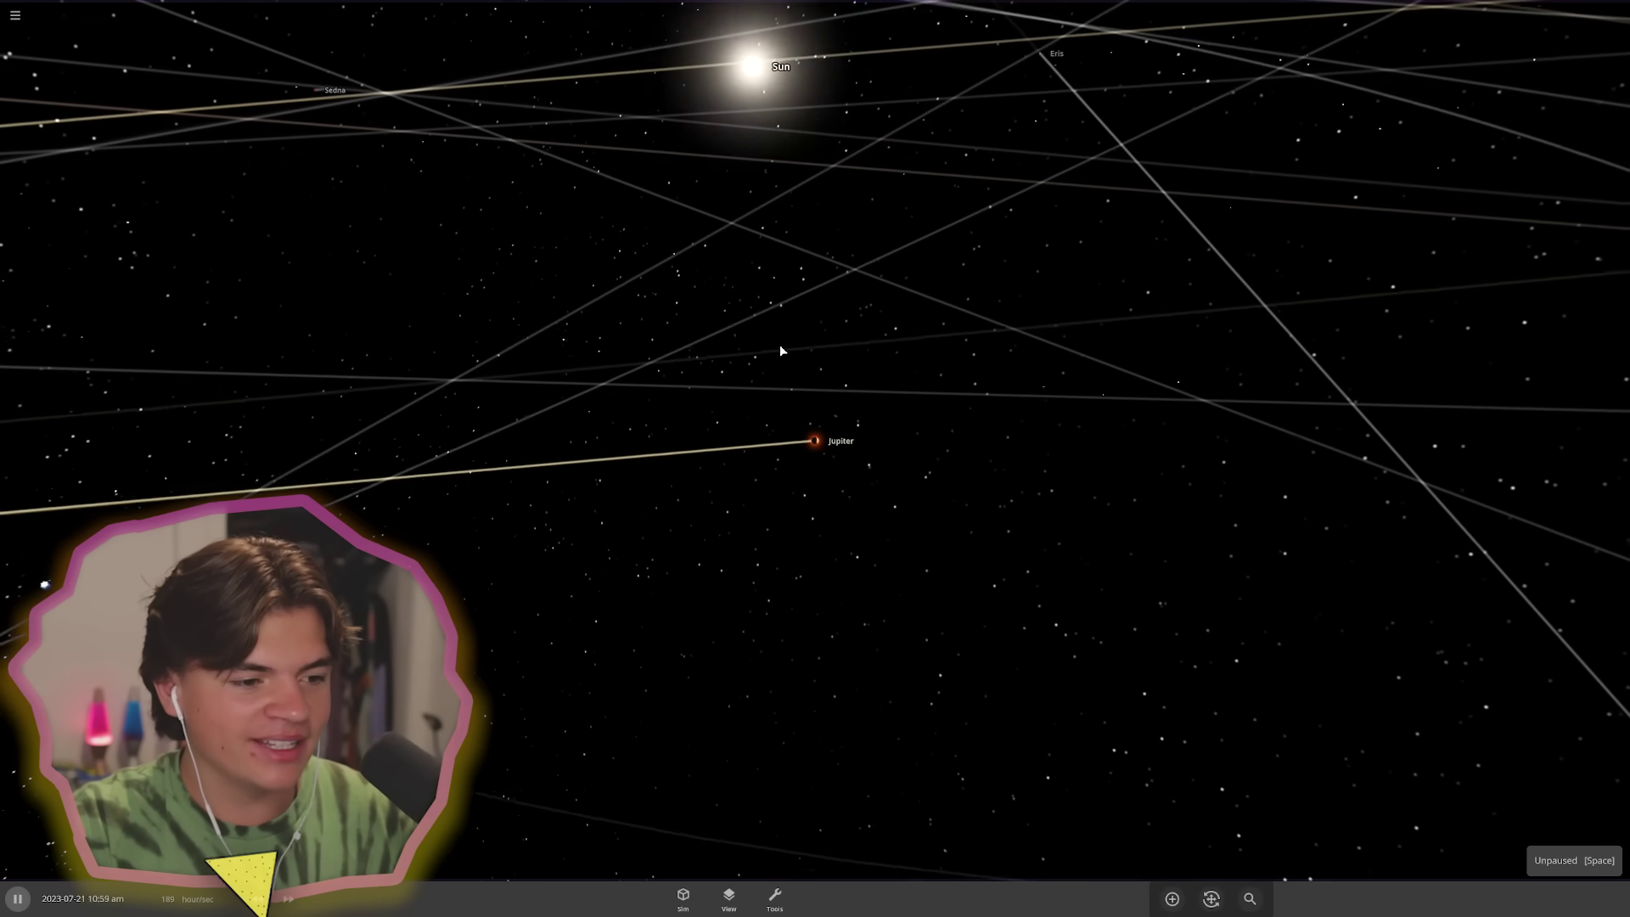
scroll(1010, 390, down, 3)
drag(1010, 391, 860, 431)
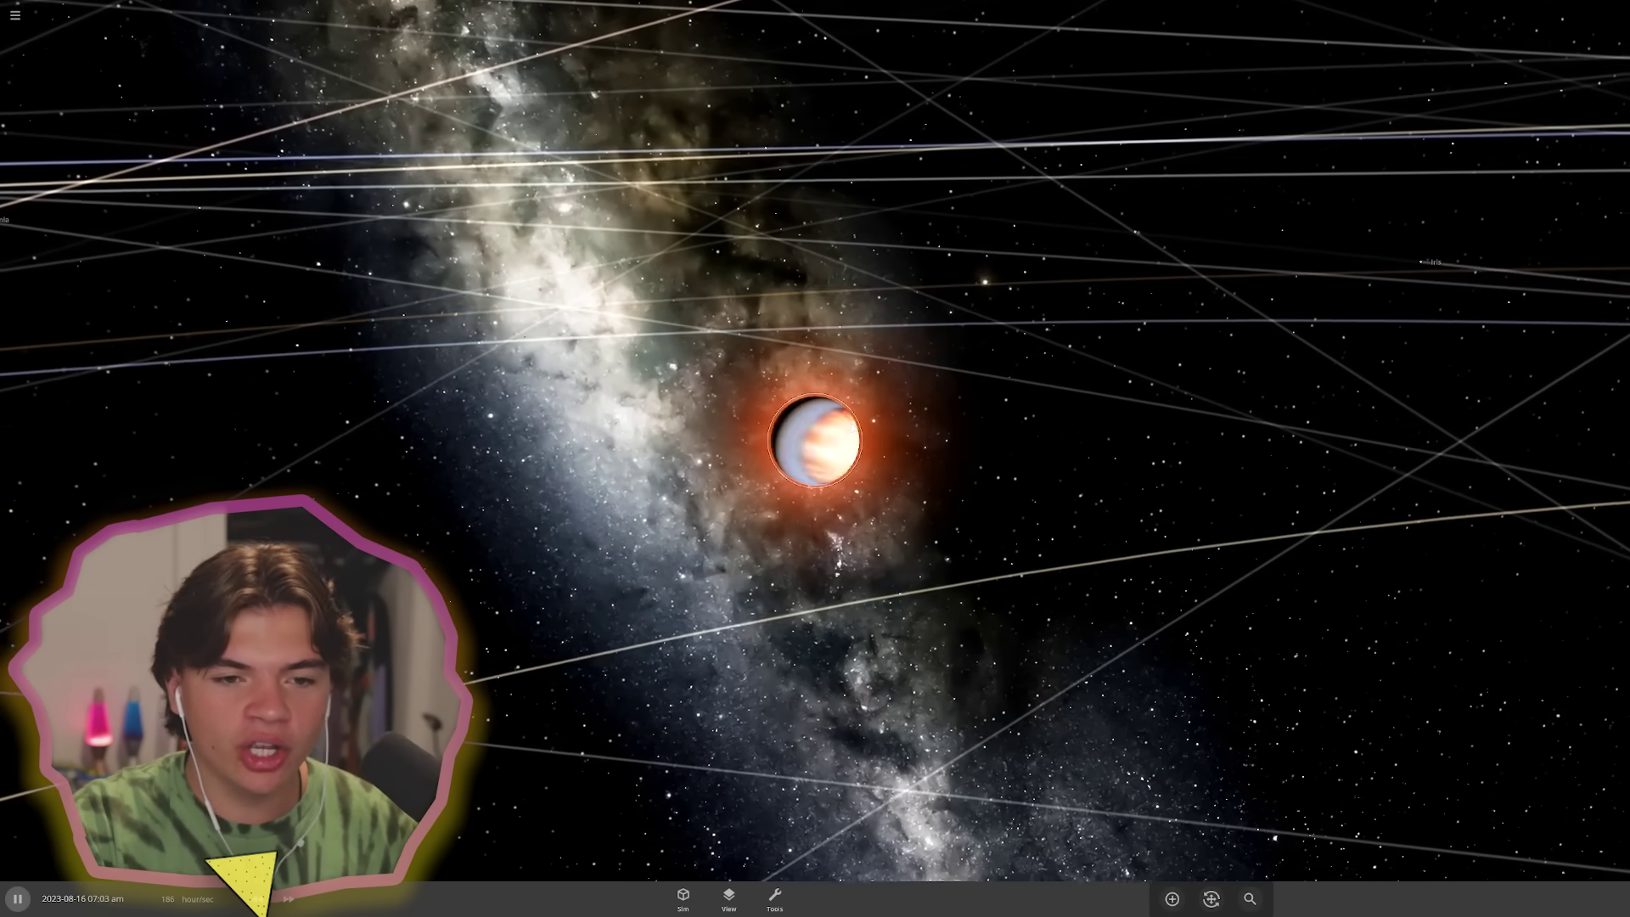
double_click(853, 425)
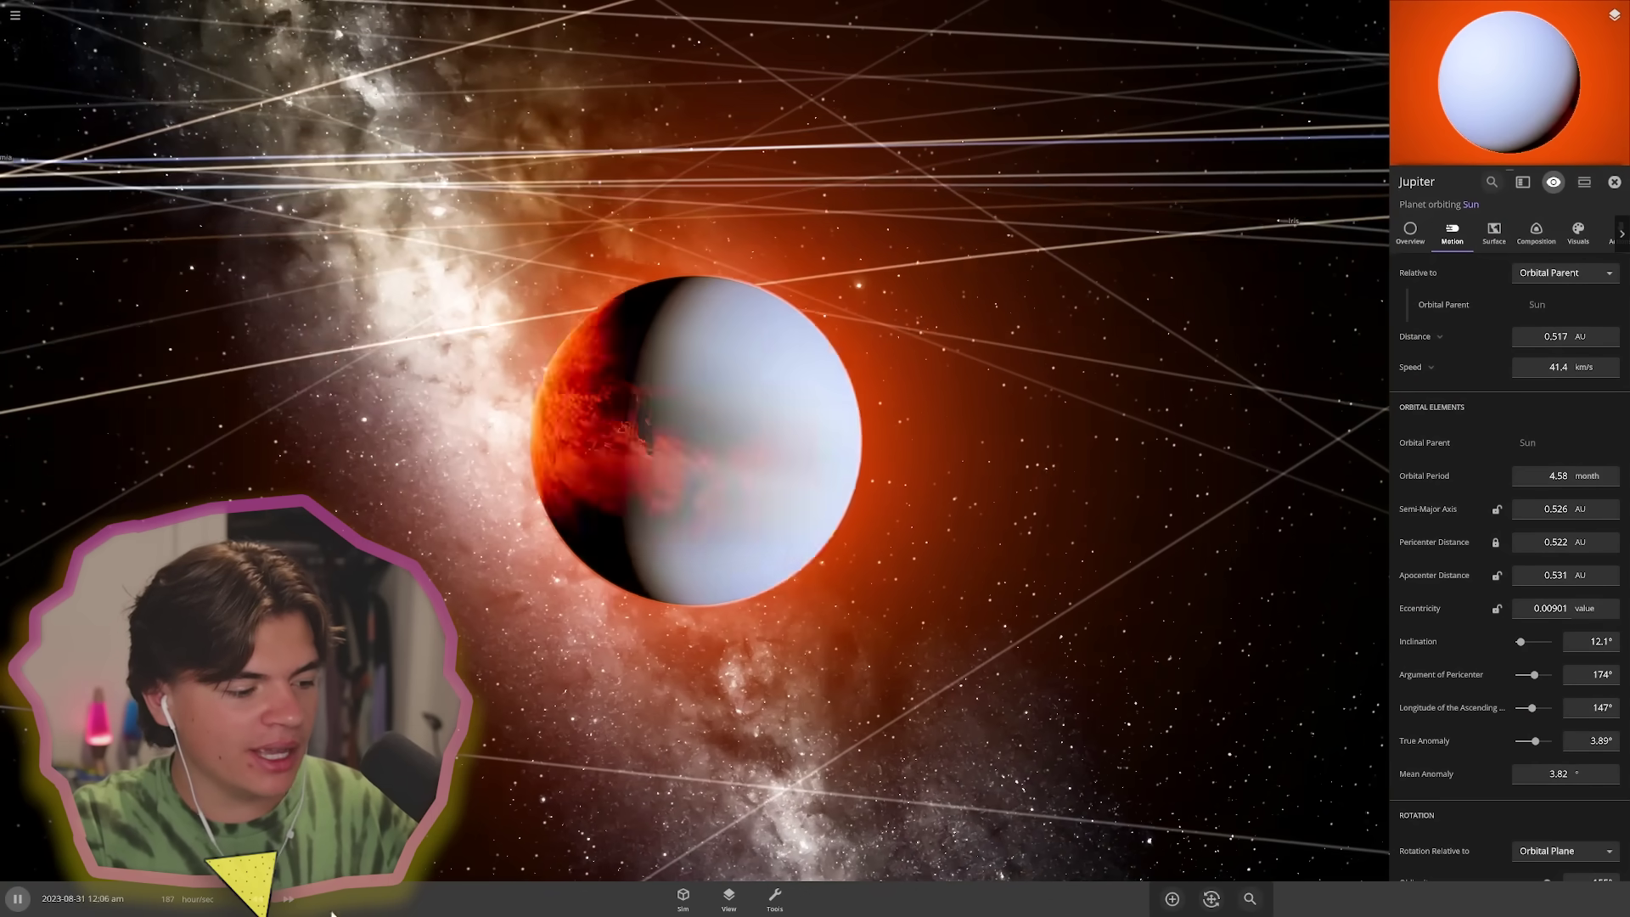
click(252, 902)
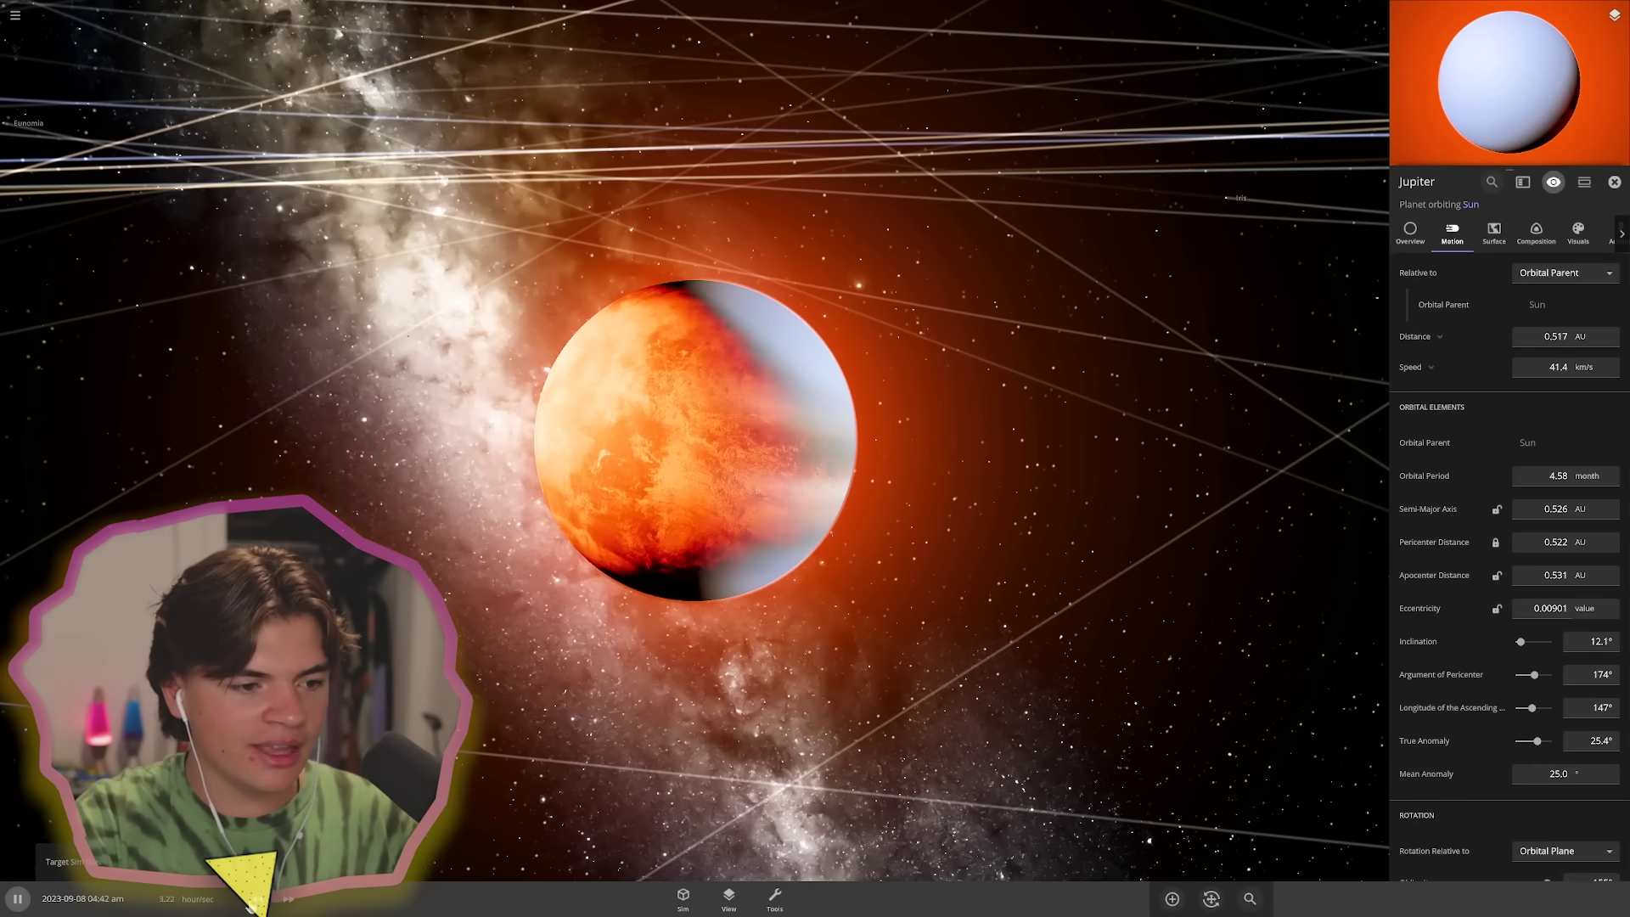
drag(934, 577, 368, 509)
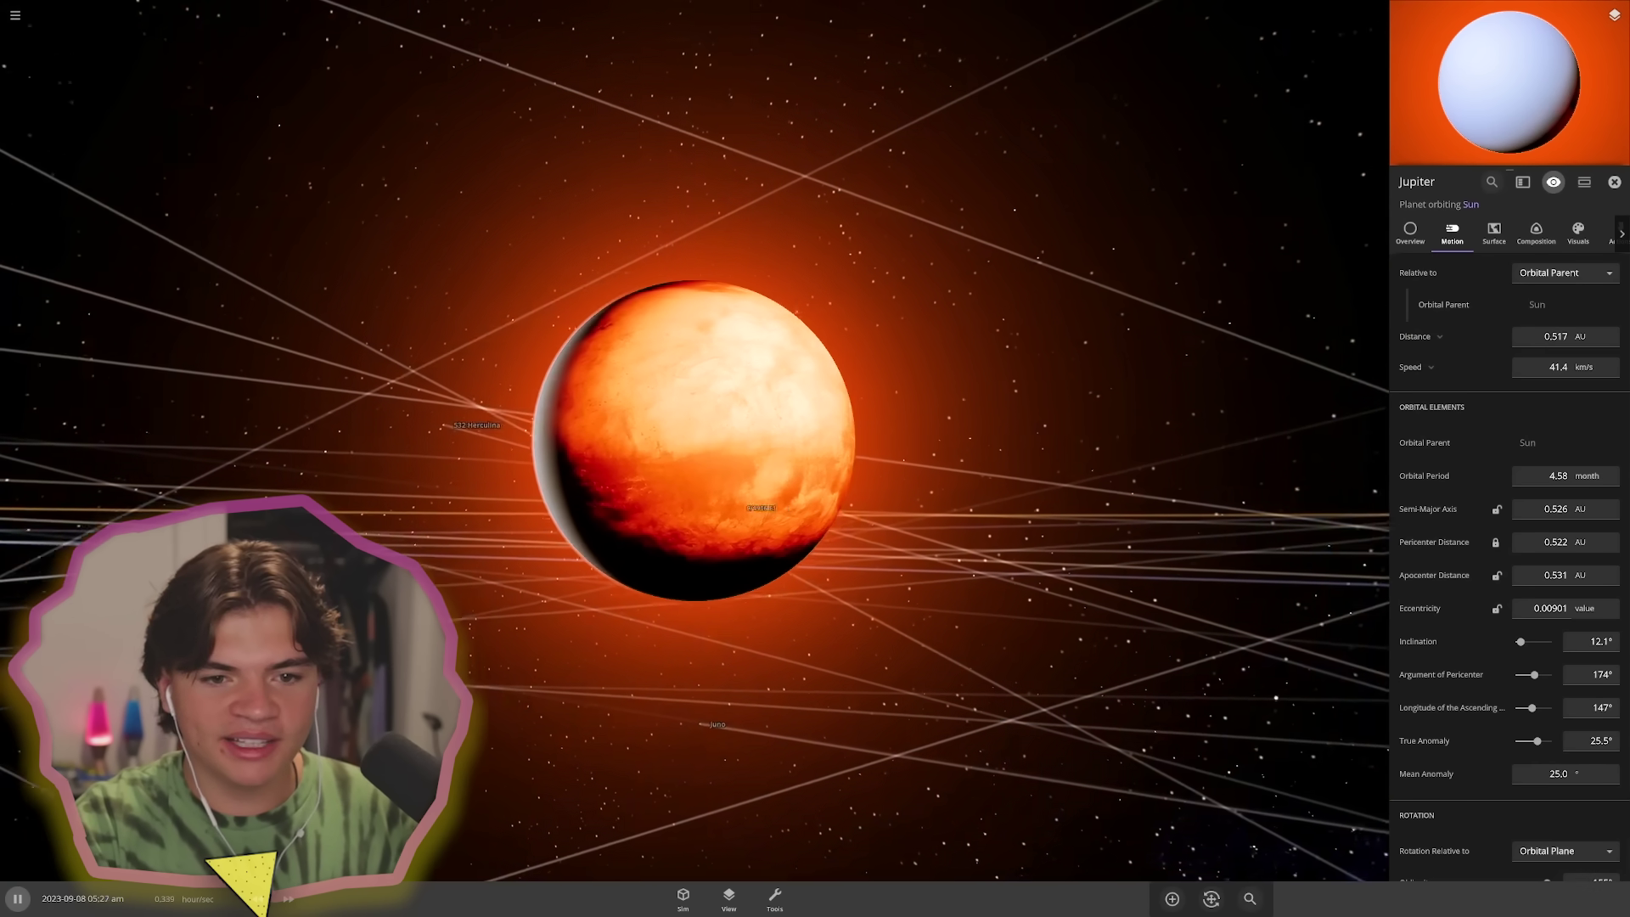
- Set Jupiter's average surface temperature to 14 °C
click(1498, 242)
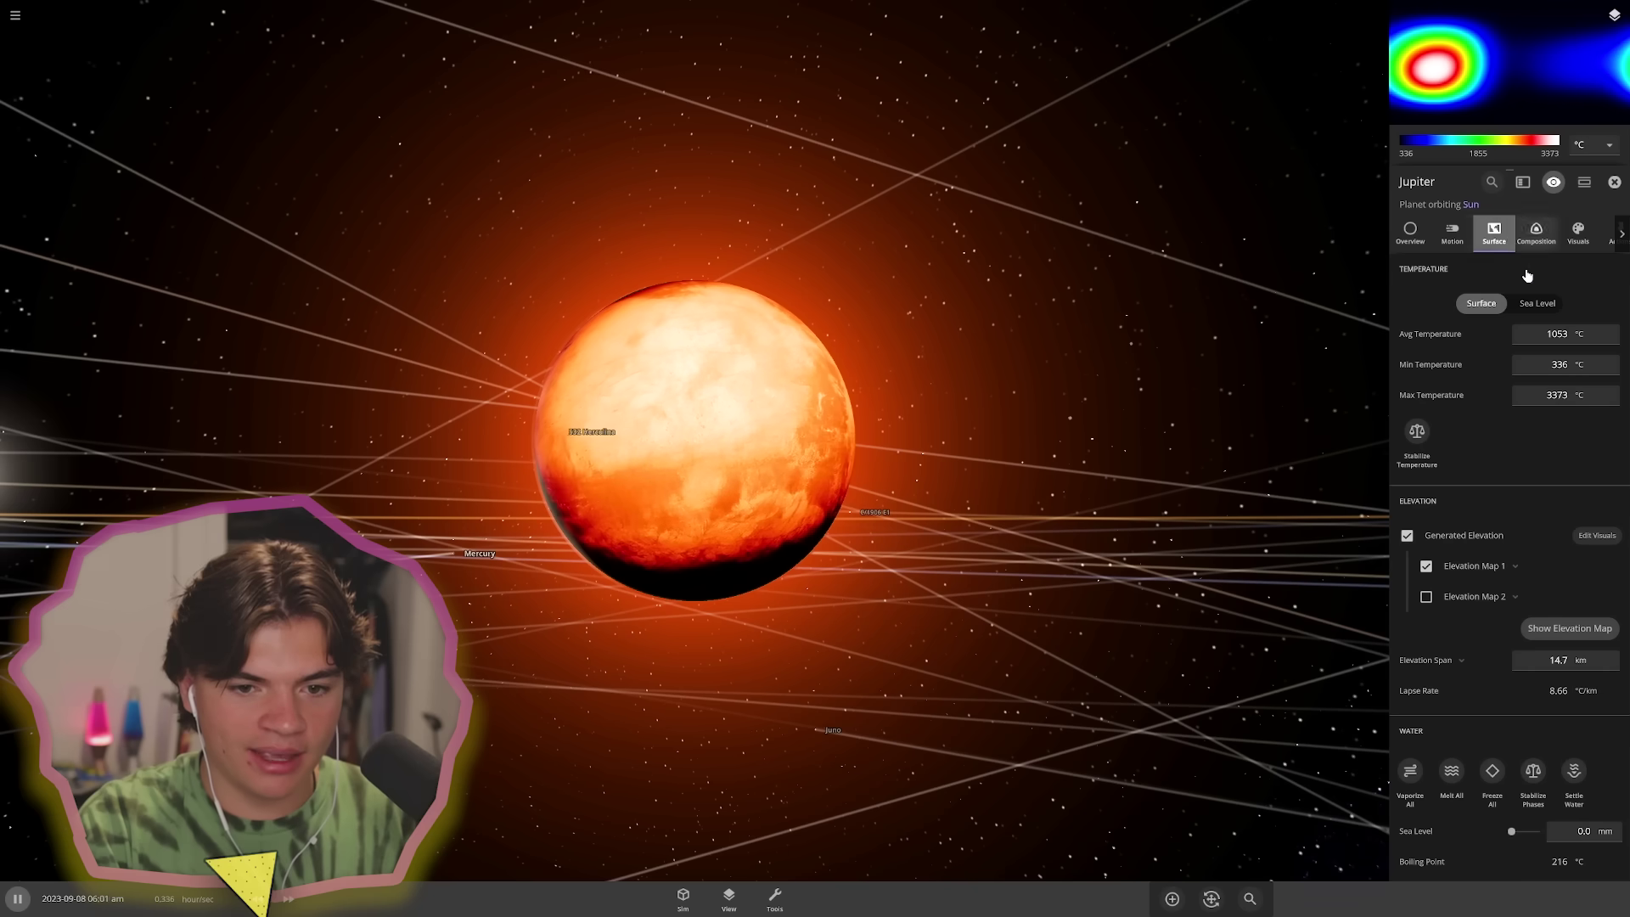
click(1544, 339)
text(14)
key(Return)
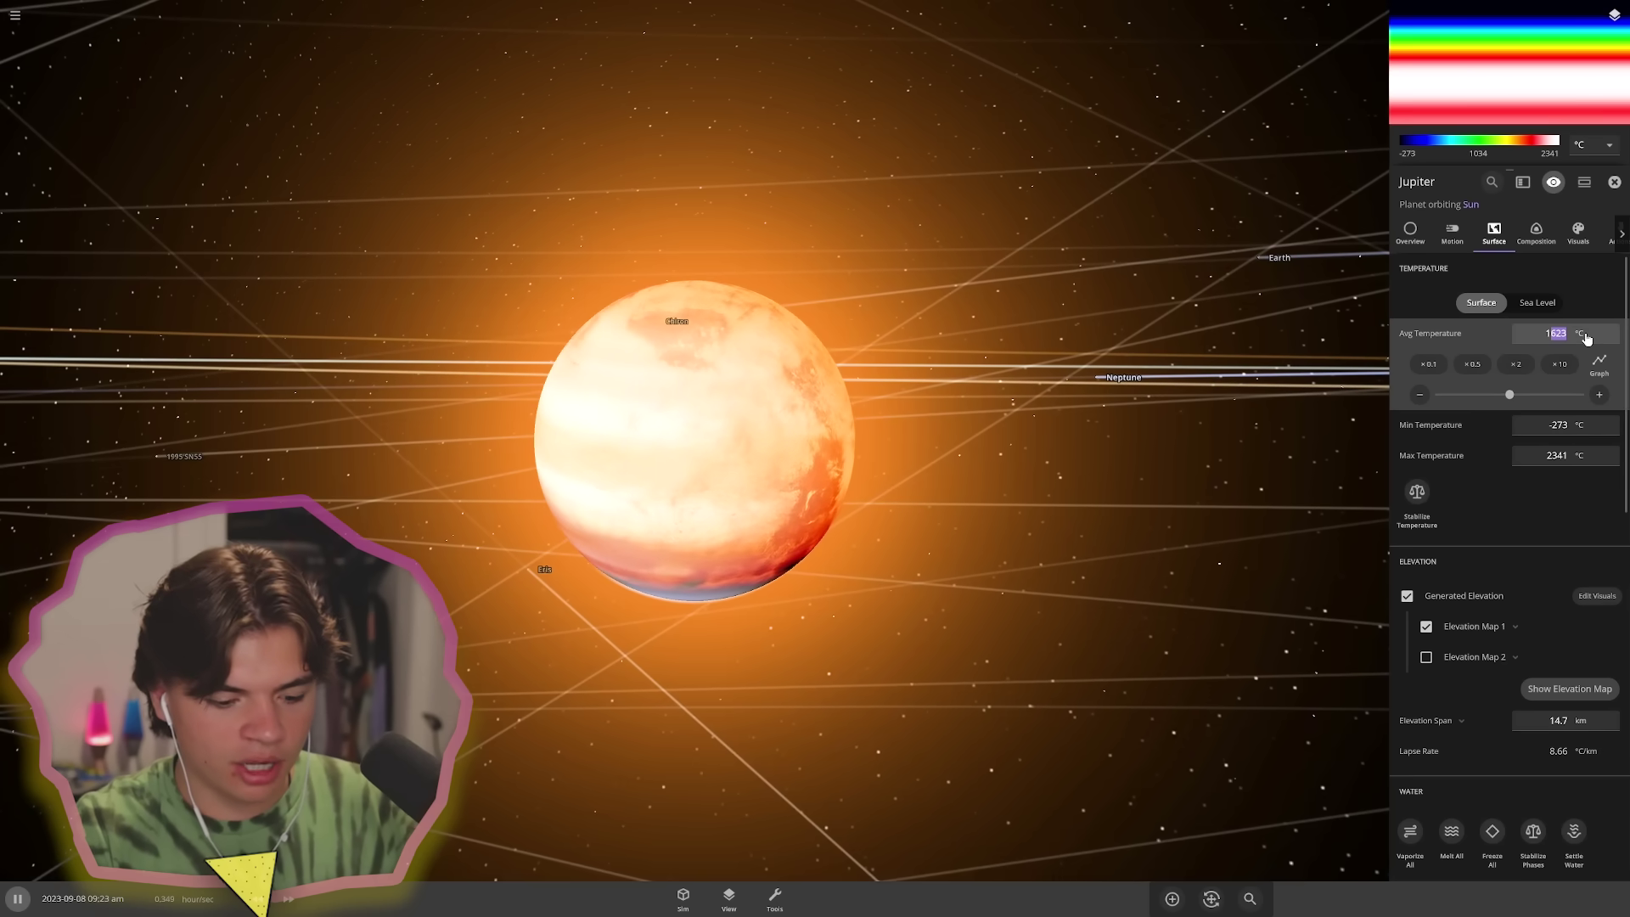
text(4)
key(Return)
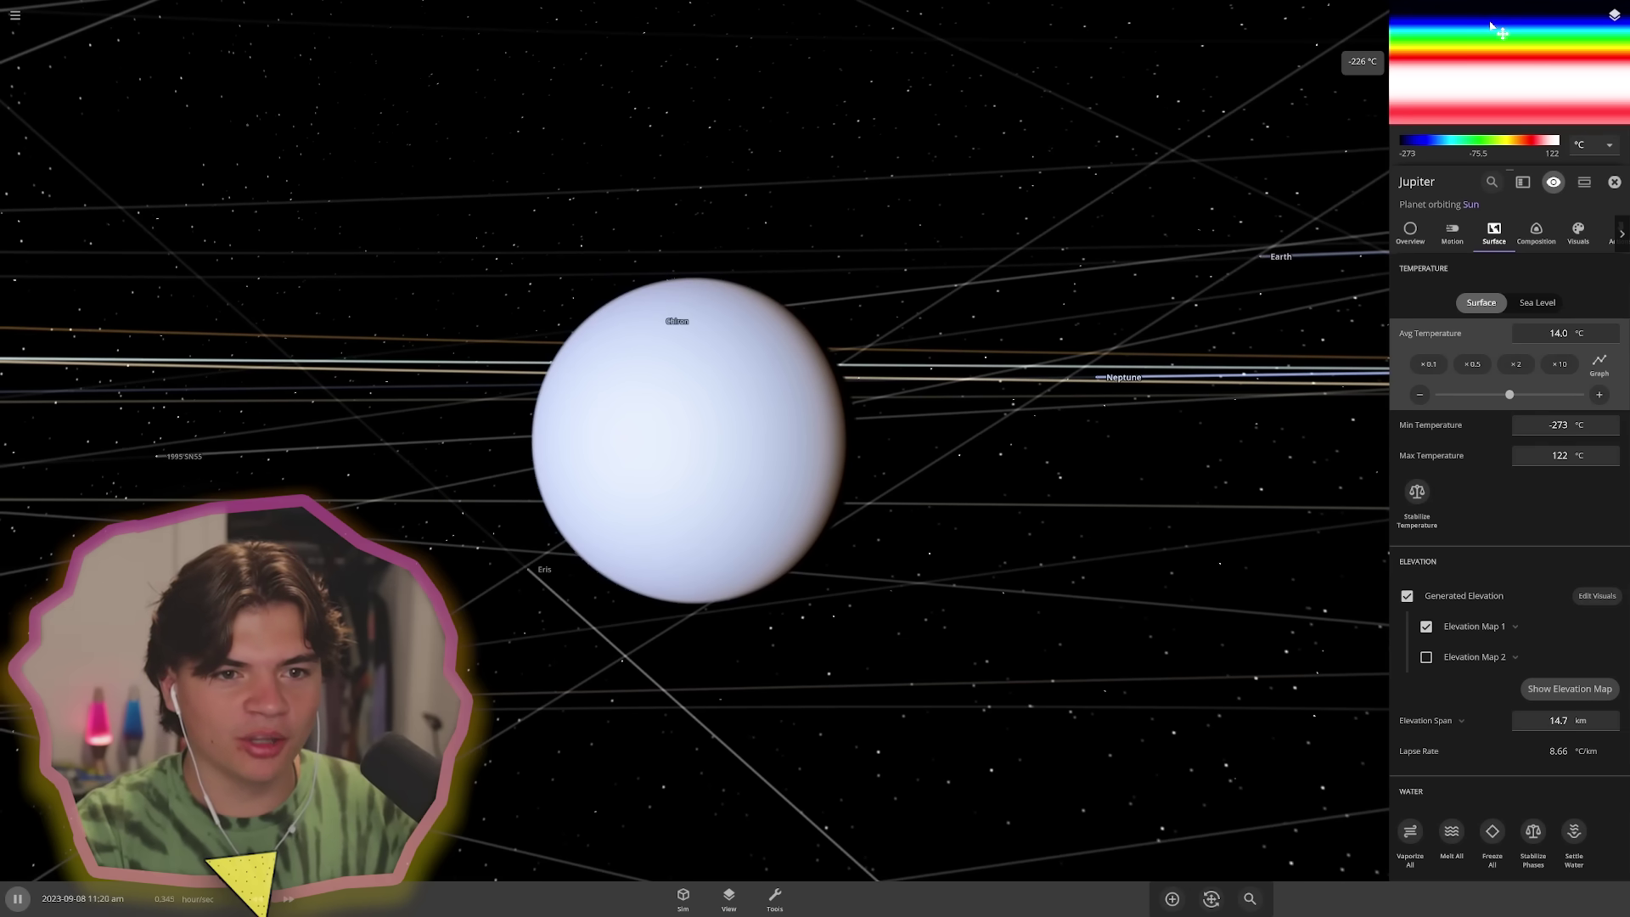
- Set Jupiter's atmosphere mass to 1 Earth mass in its surface properties
drag(356, 679, 557, 636)
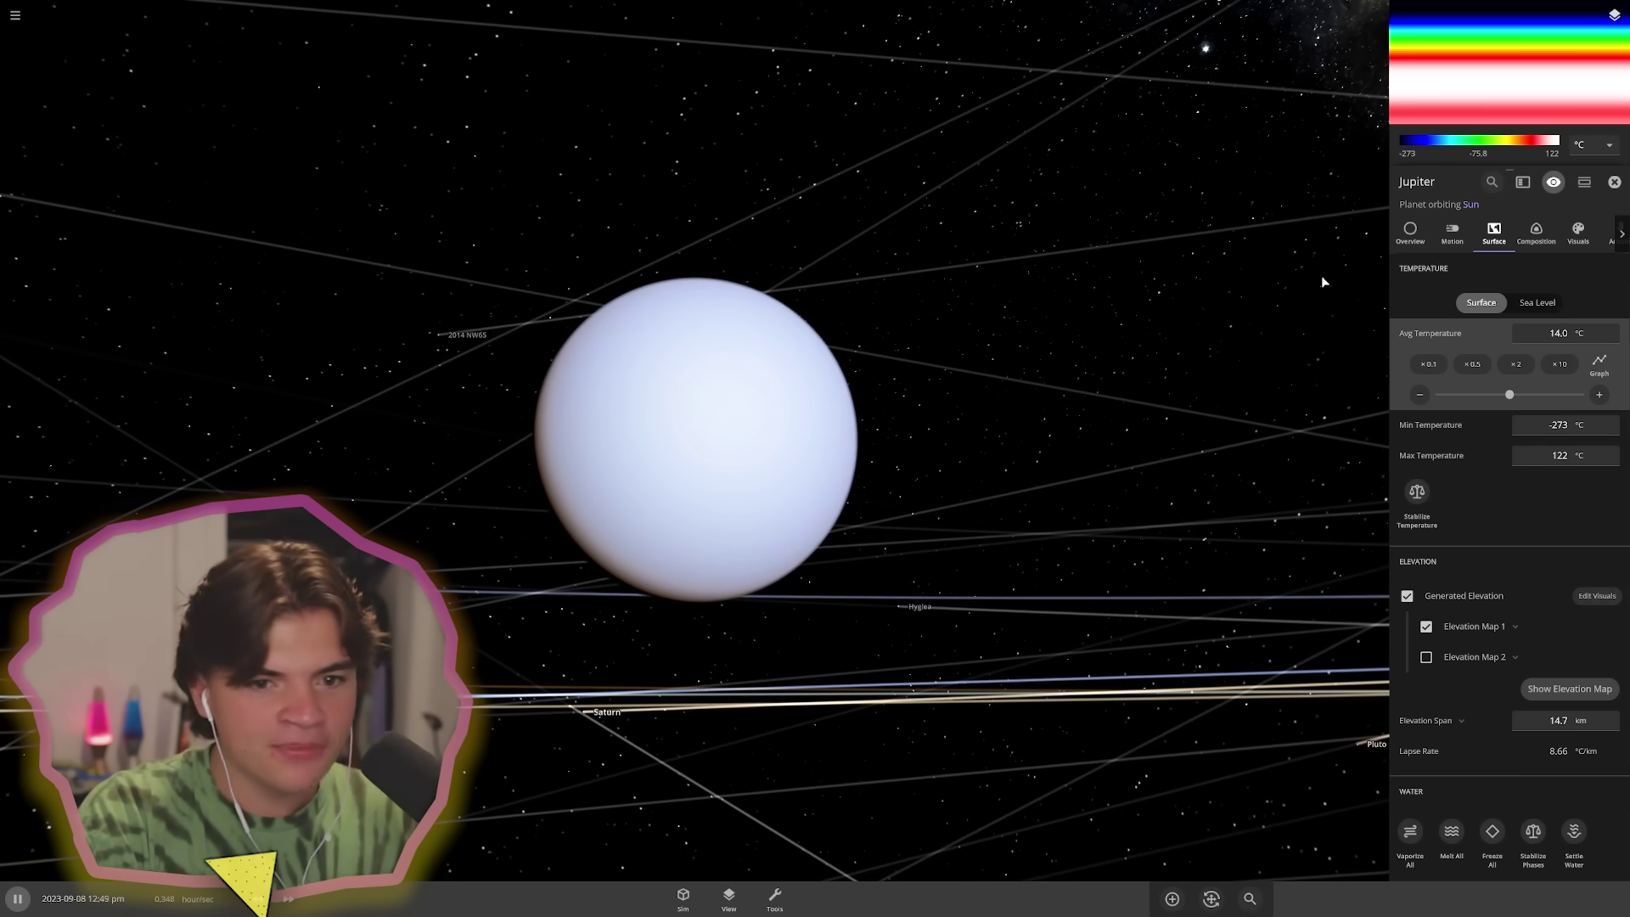
scroll(1489, 547, down, 15)
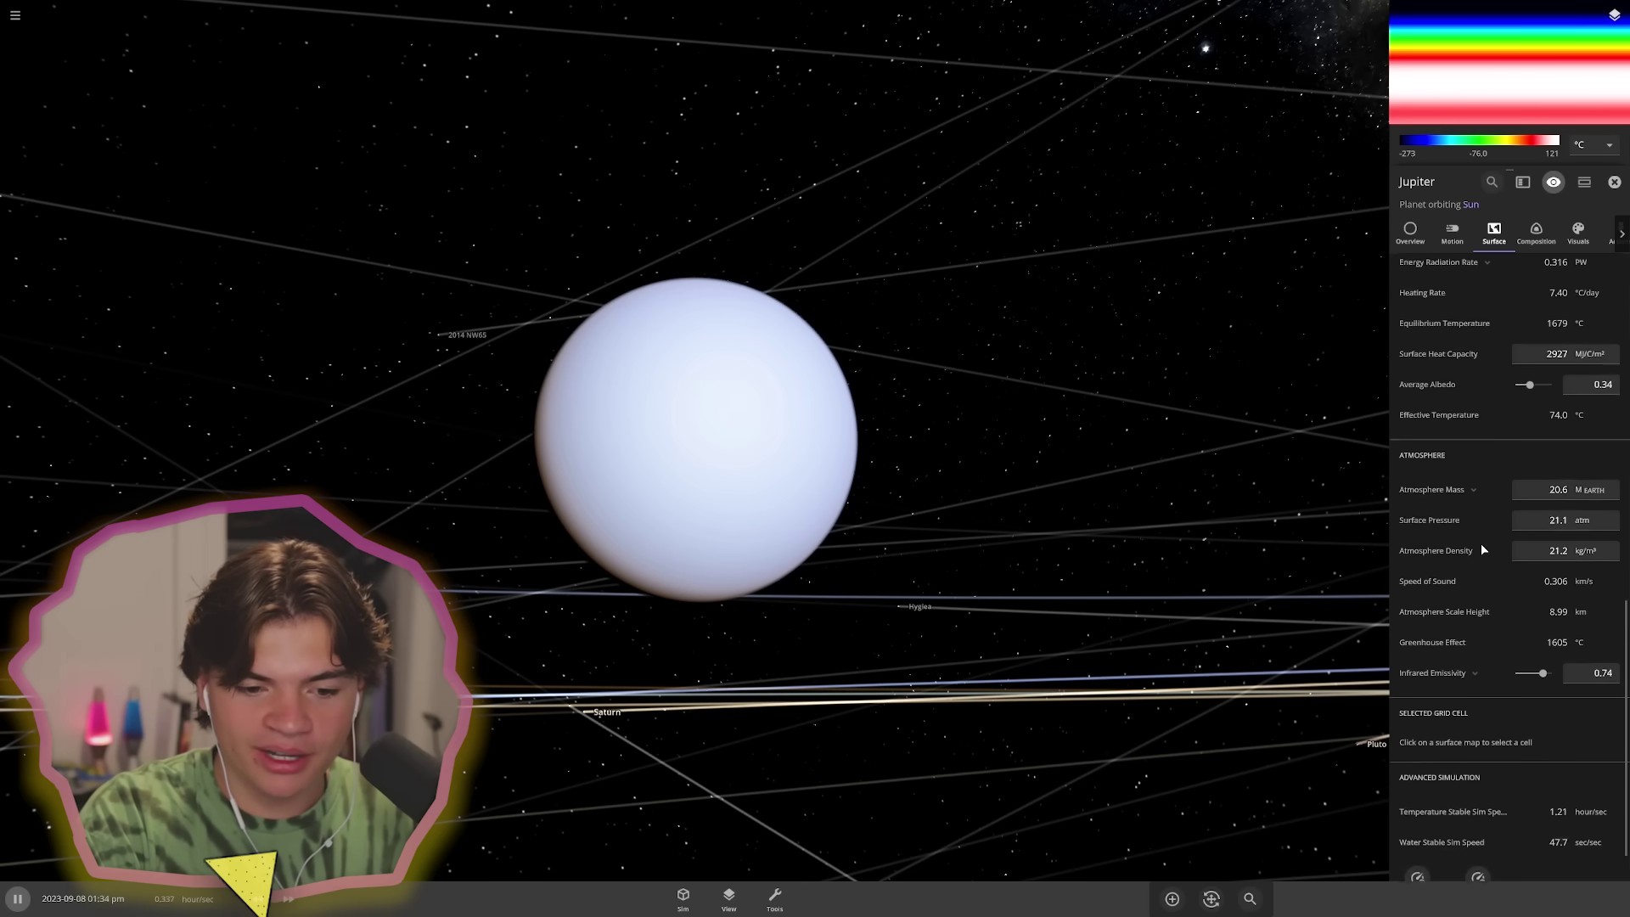
click(1541, 474)
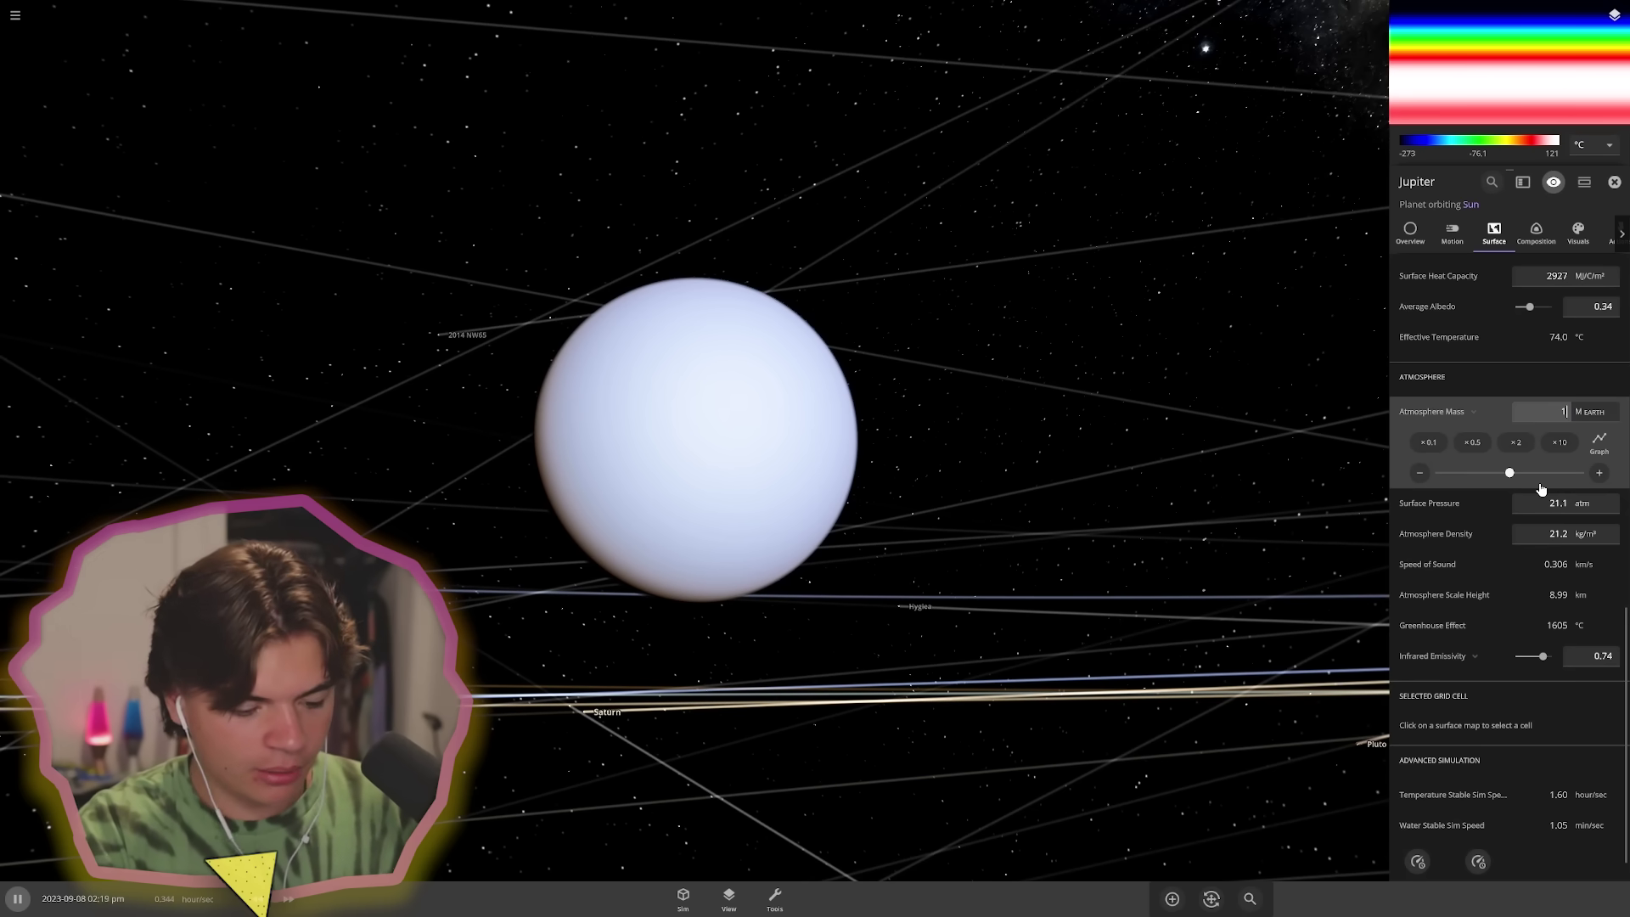
text(1)
key(Return)
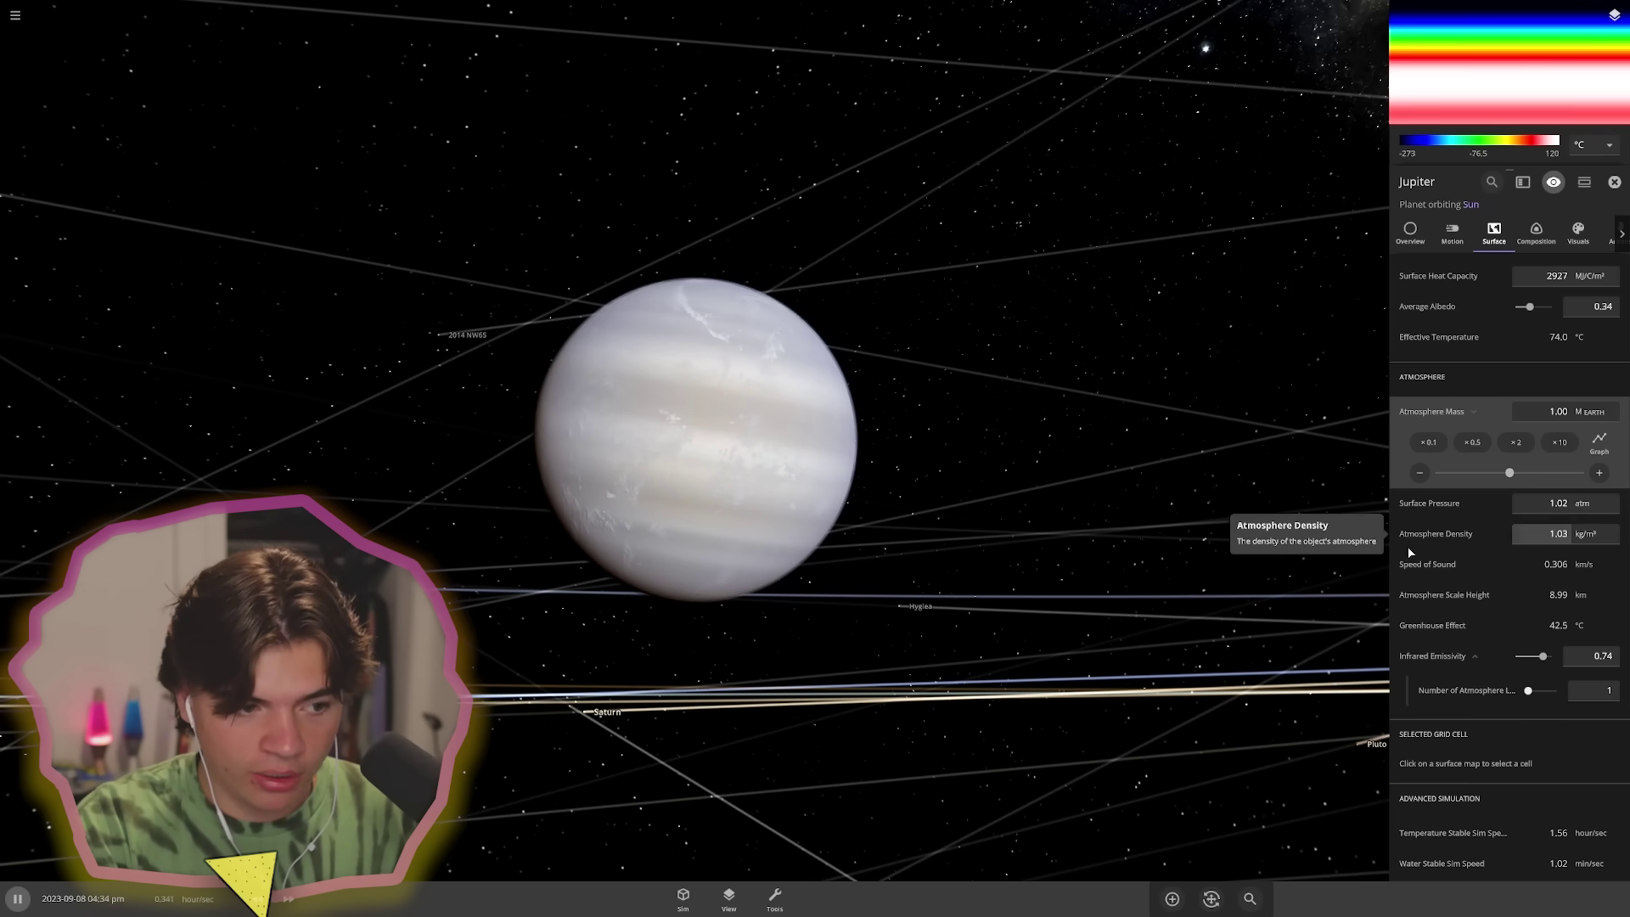
- Review Jupiter's composition and raise its sea level to about 8.16 km in the surface properties
click(1536, 235)
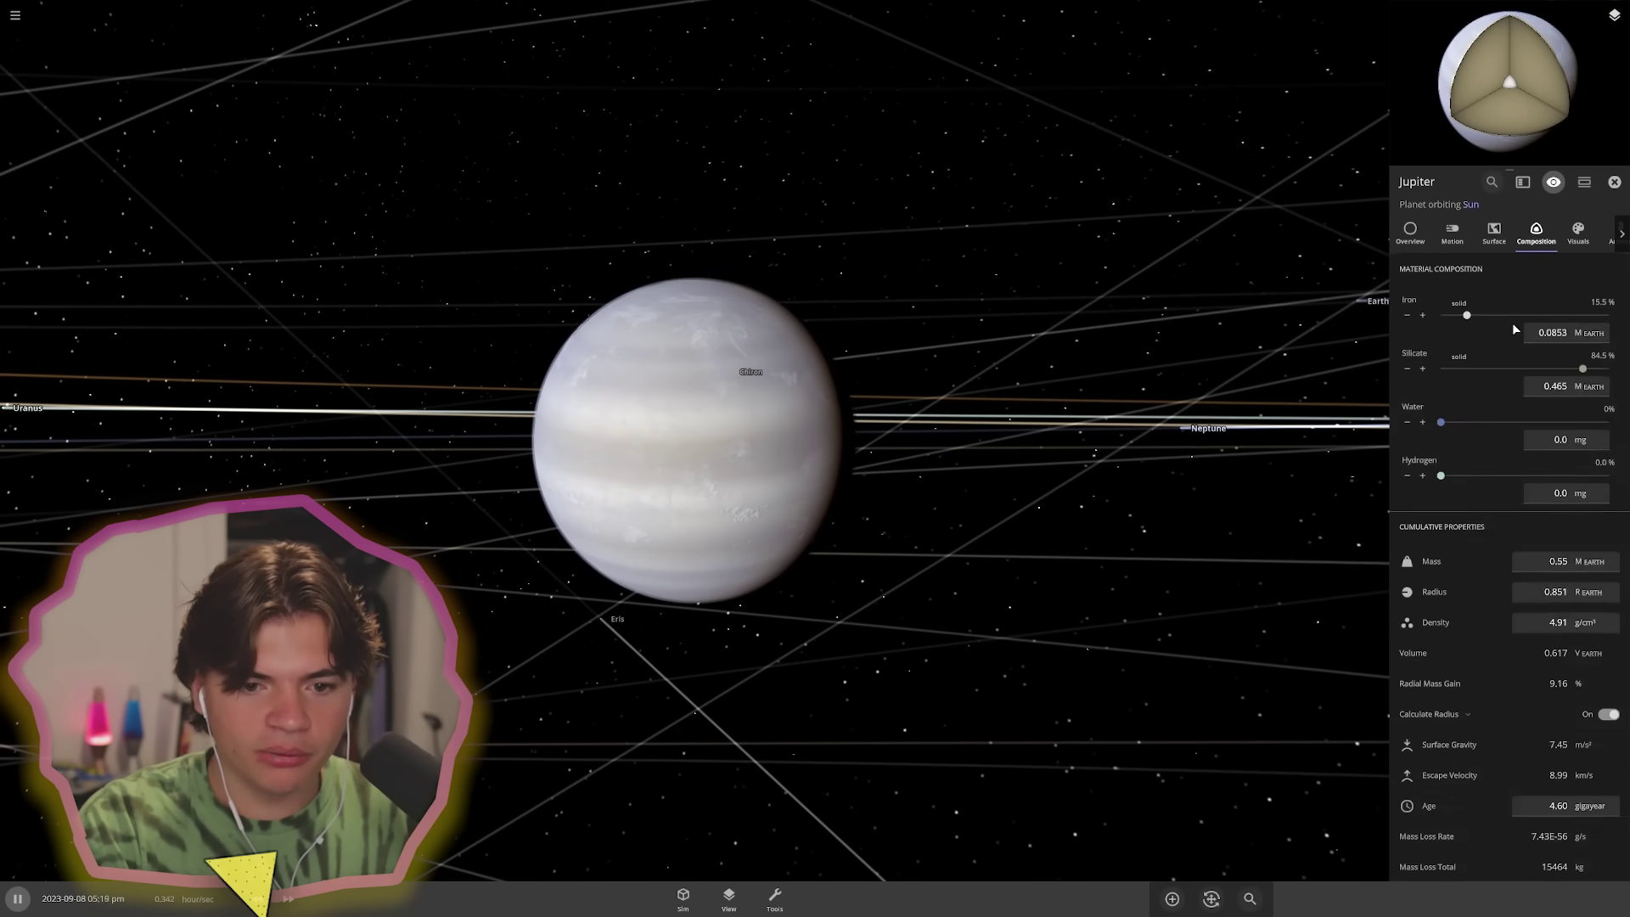
scroll(1514, 325, down, 5)
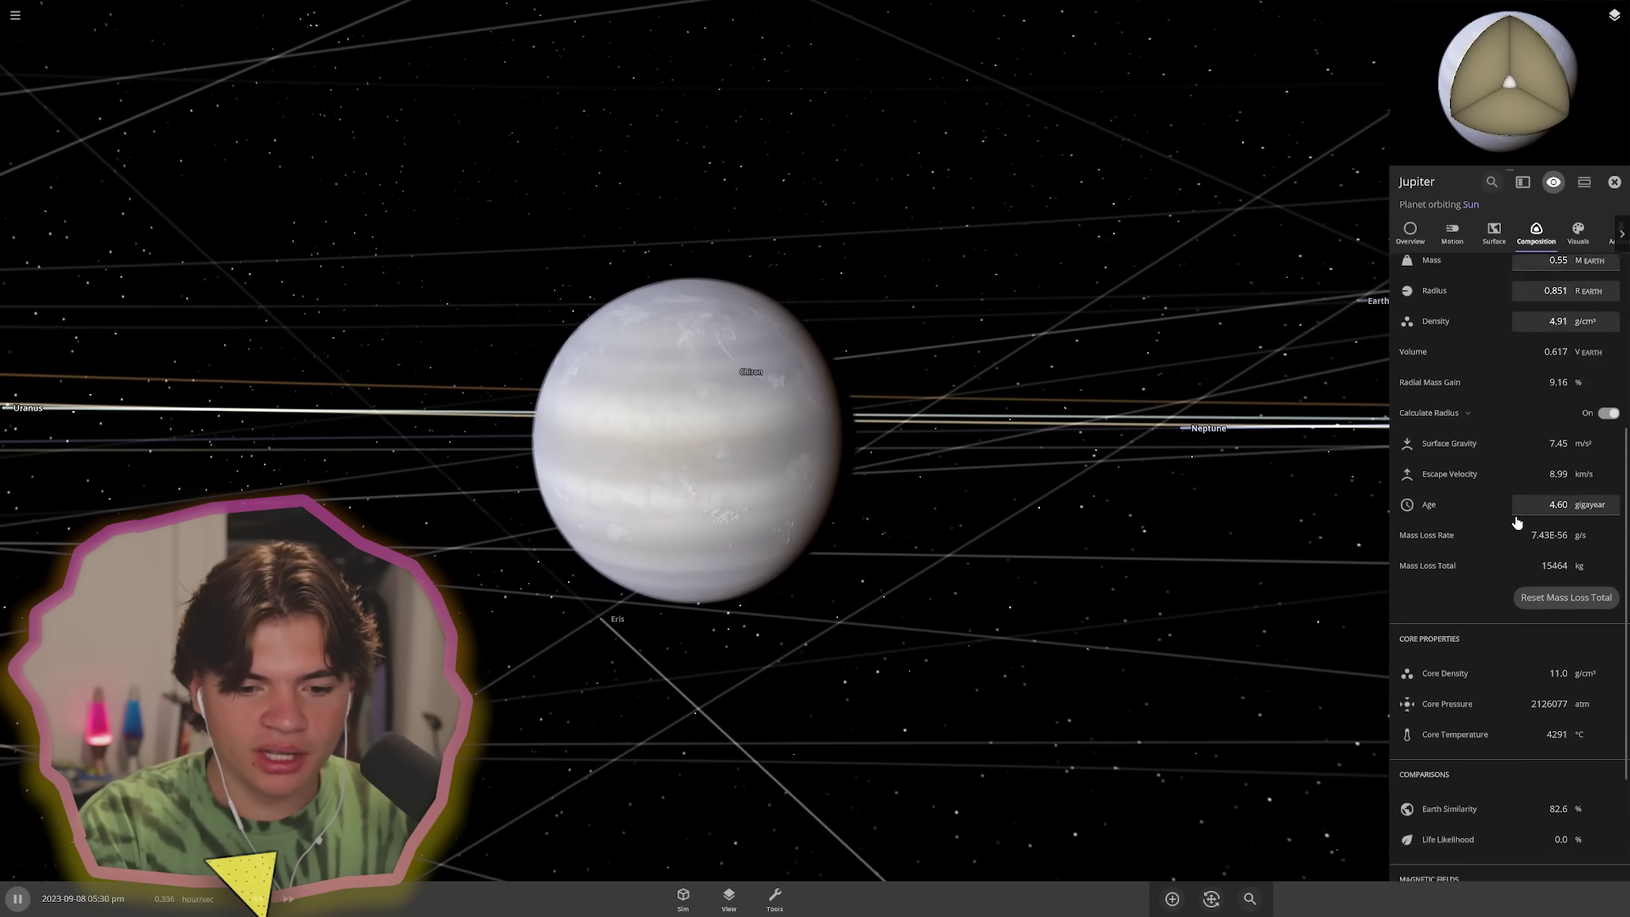
click(1492, 242)
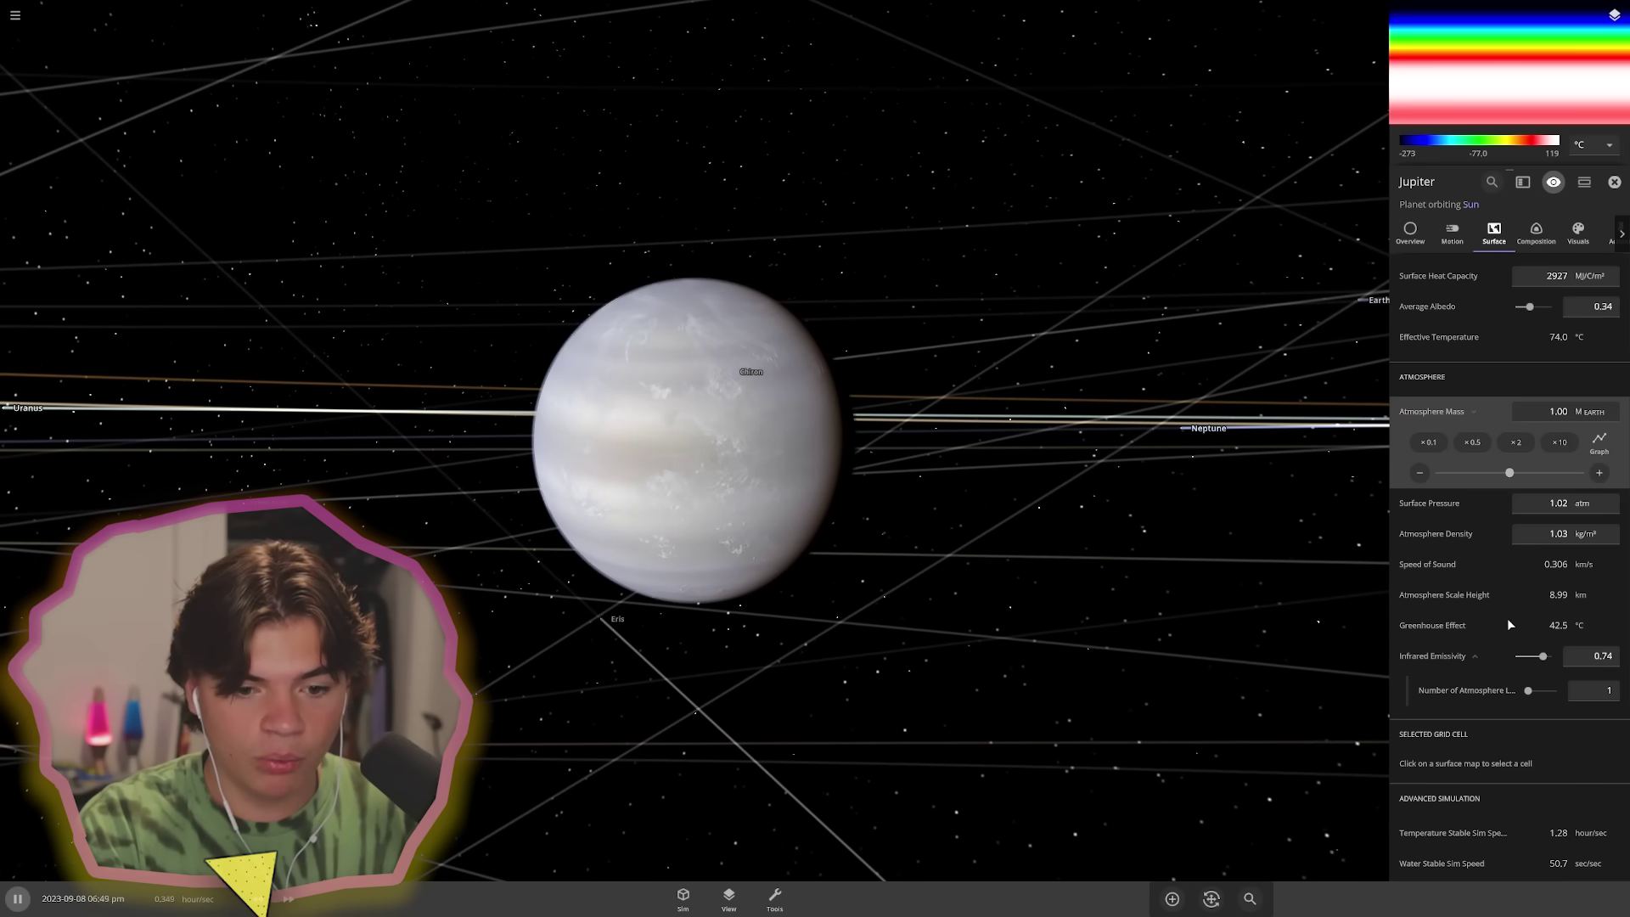
scroll(1501, 614, up, 5)
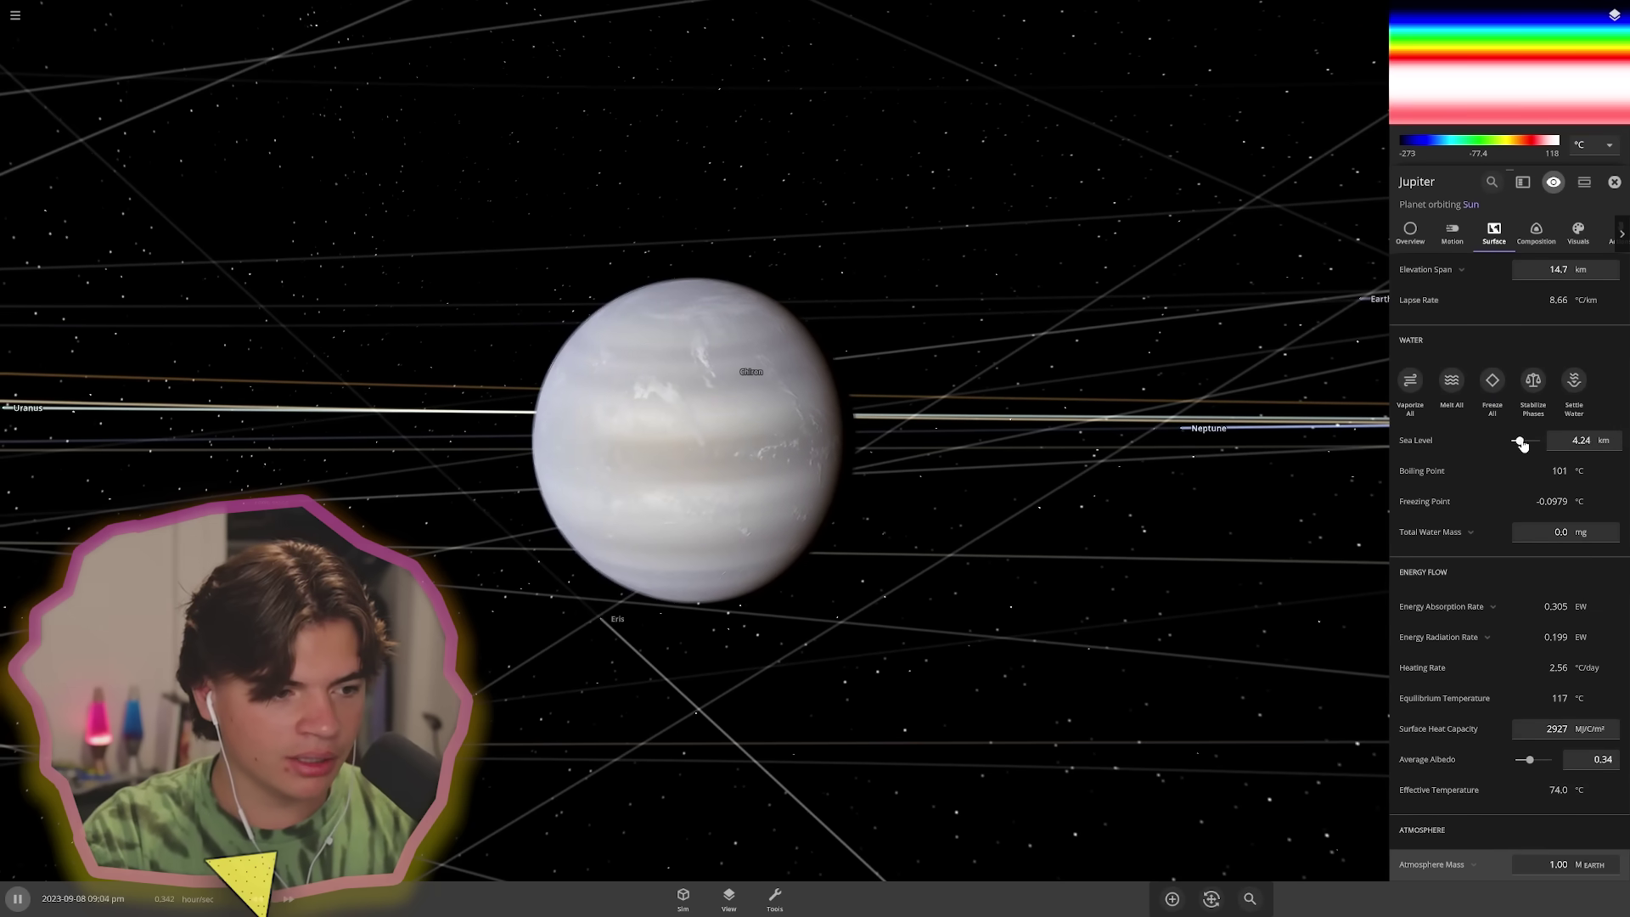
drag(1522, 445, 1530, 453)
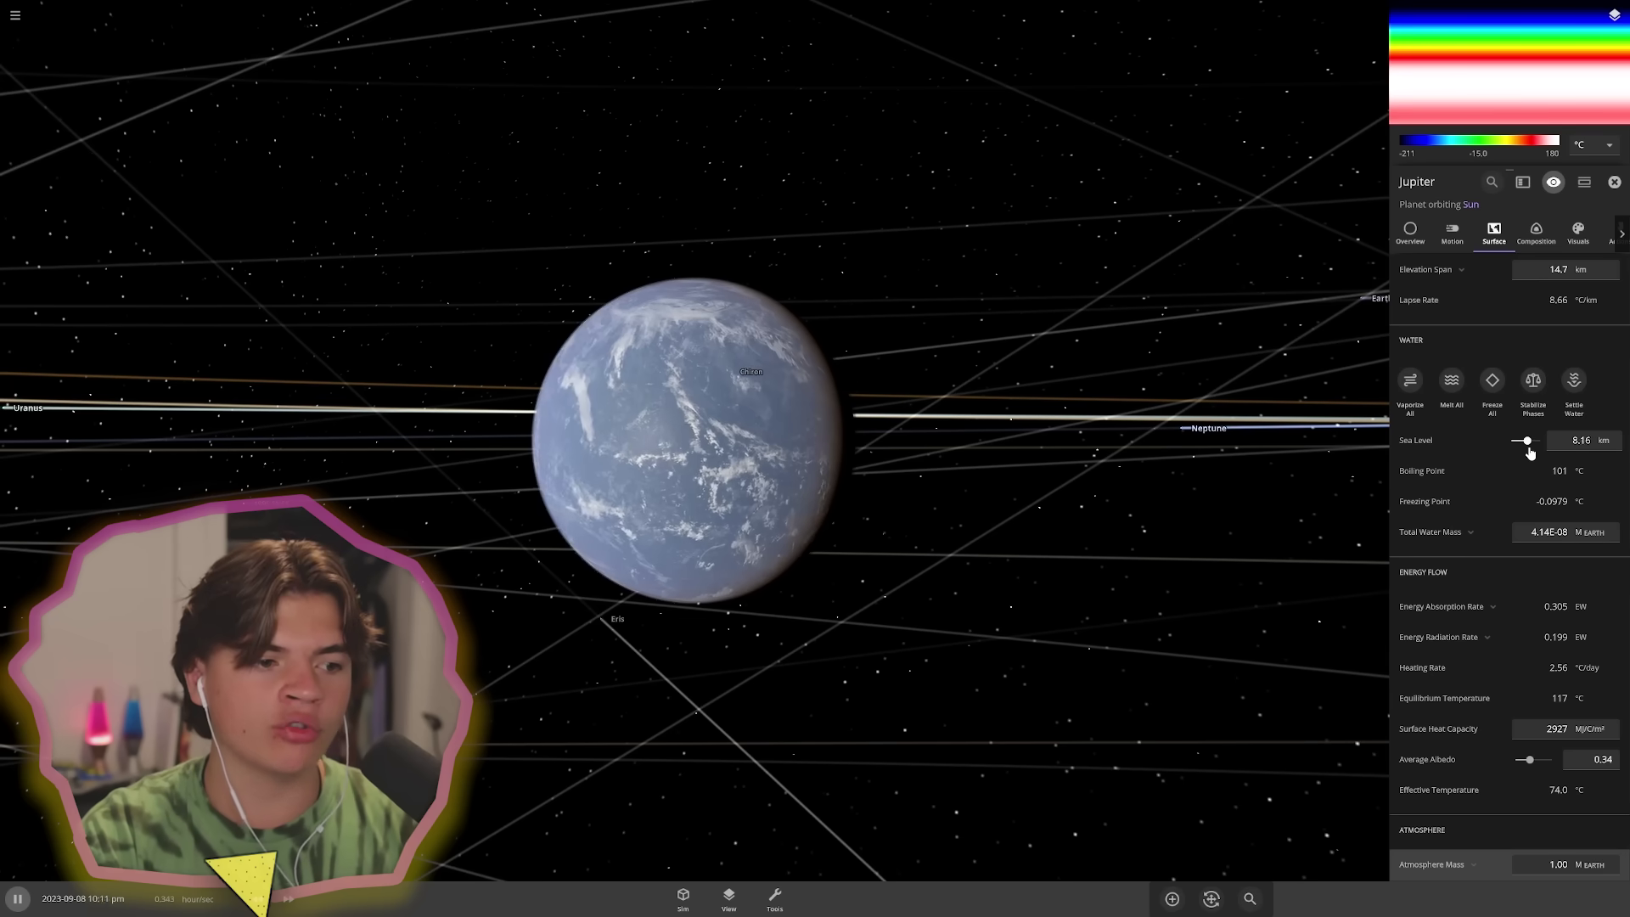
- Check Jupiter's Earth similarity, life likelihood and atmosphere values, and close its properties to view the planet from afar
click(1556, 239)
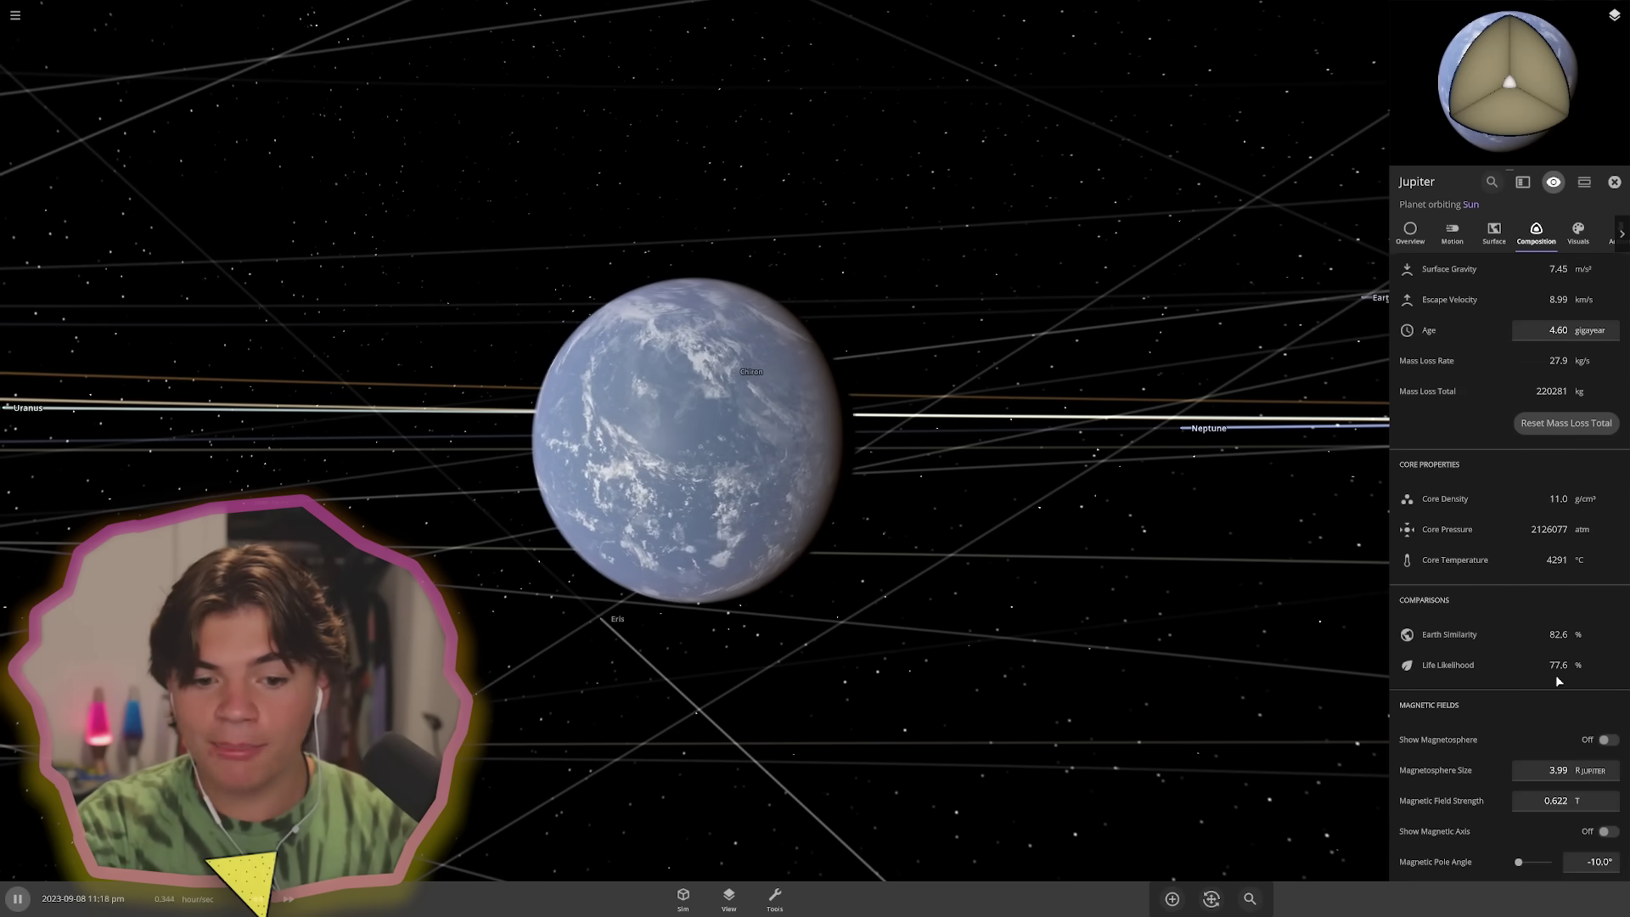
drag(979, 604, 679, 475)
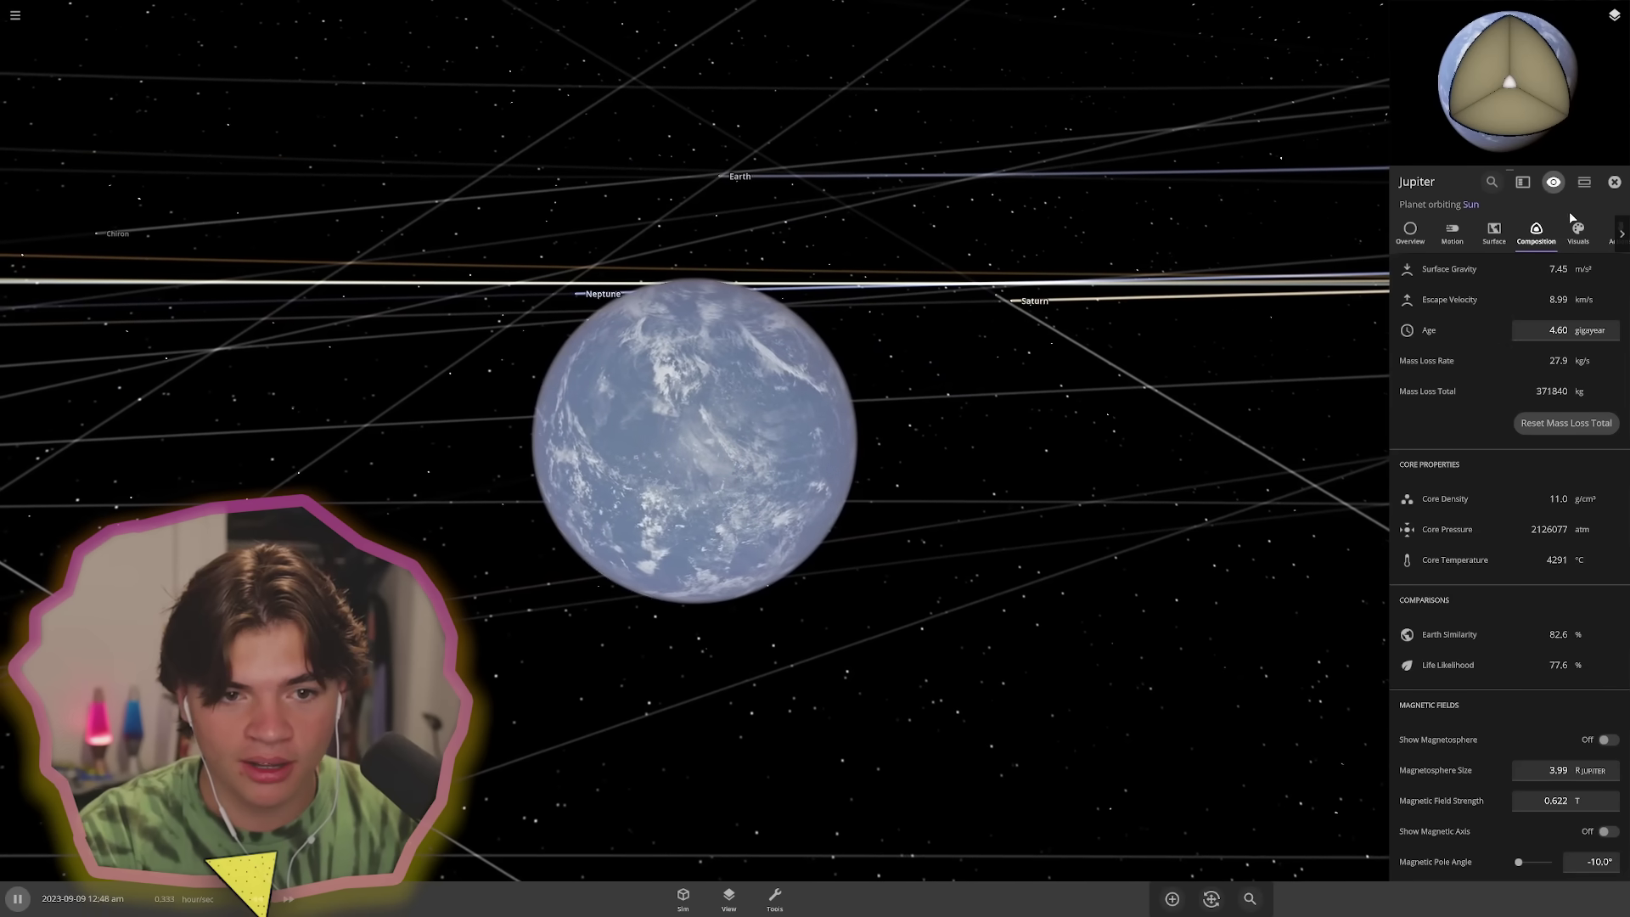
click(1493, 235)
scroll(1529, 512, down, 5)
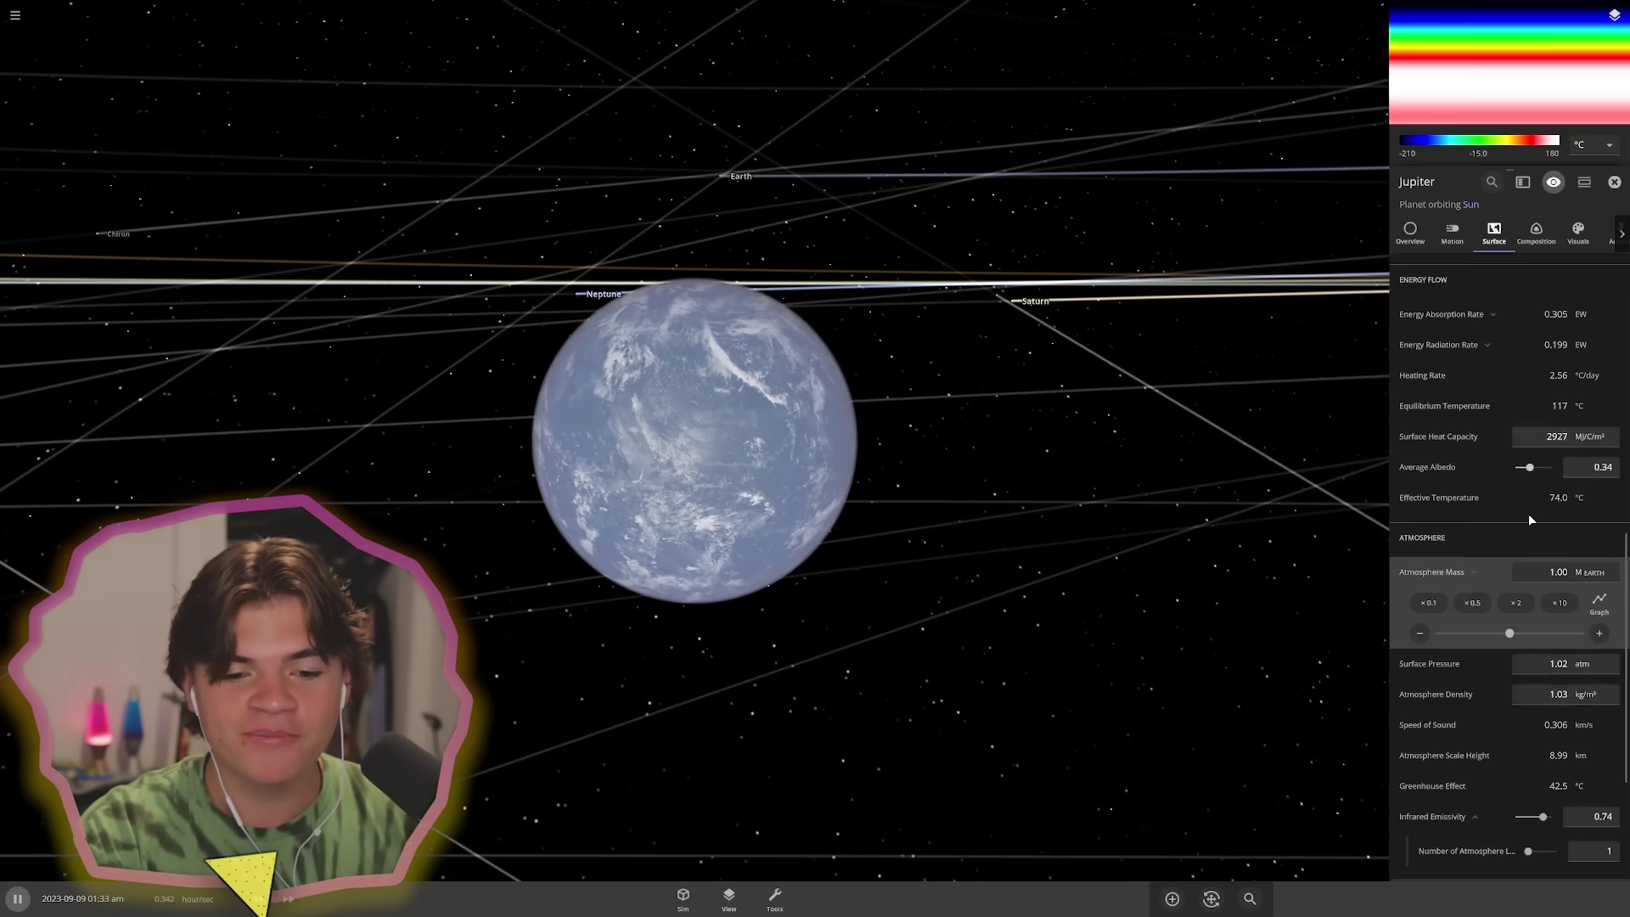
click(1613, 181)
drag(863, 430, 724, 403)
scroll(723, 403, down, 5)
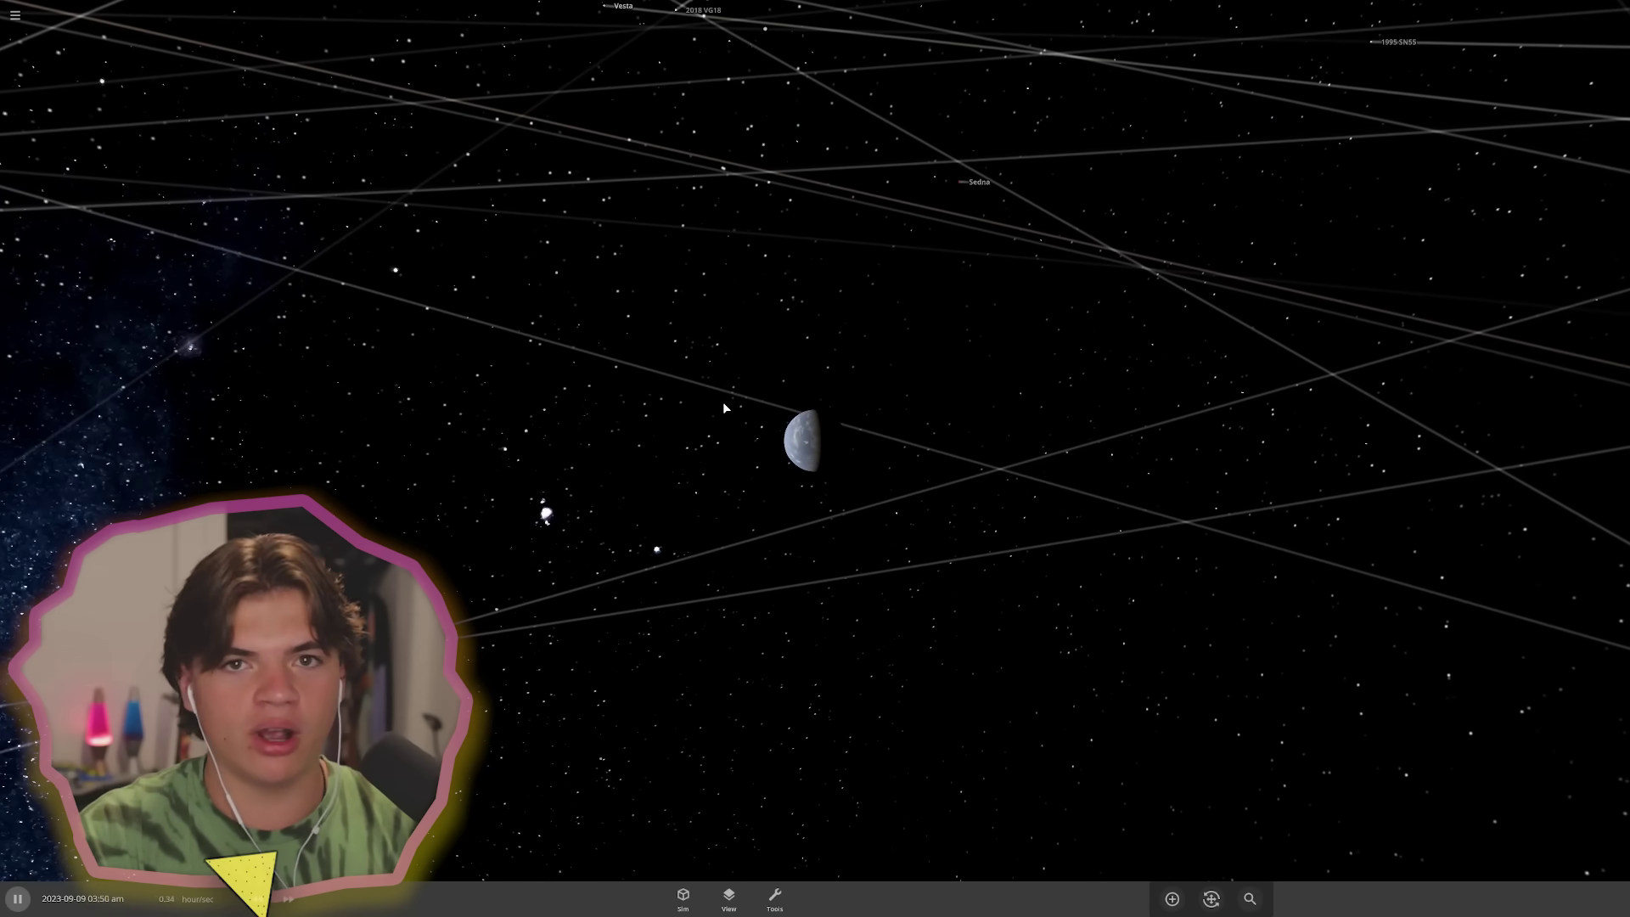
scroll(711, 418, down, 5)
drag(614, 450, 513, 396)
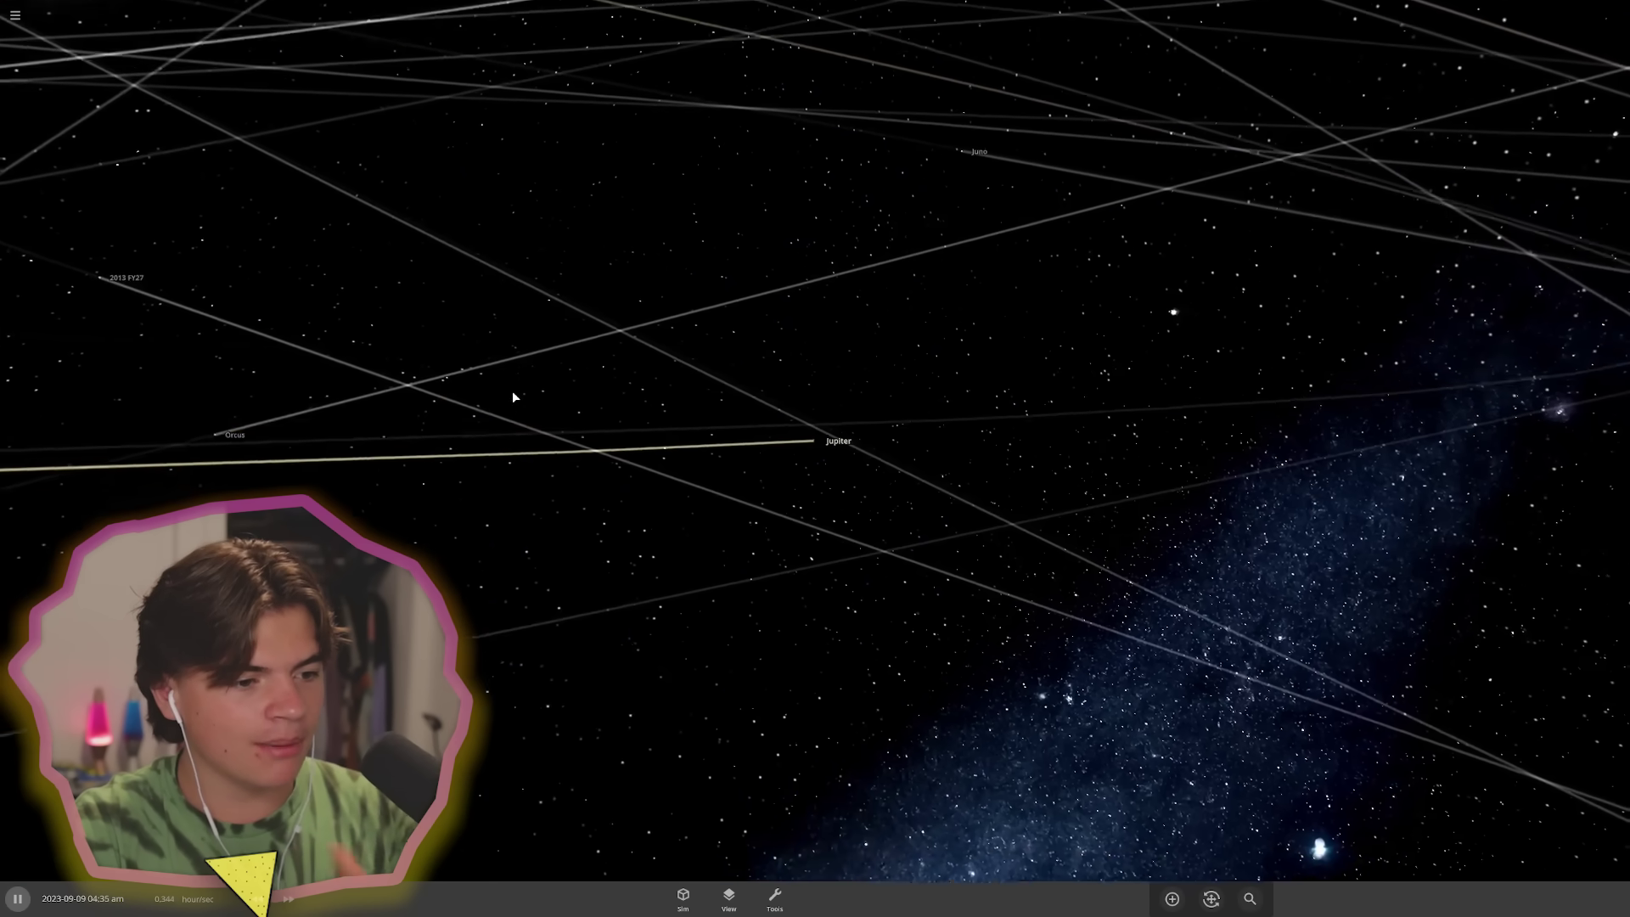
scroll(512, 398, down, 5)
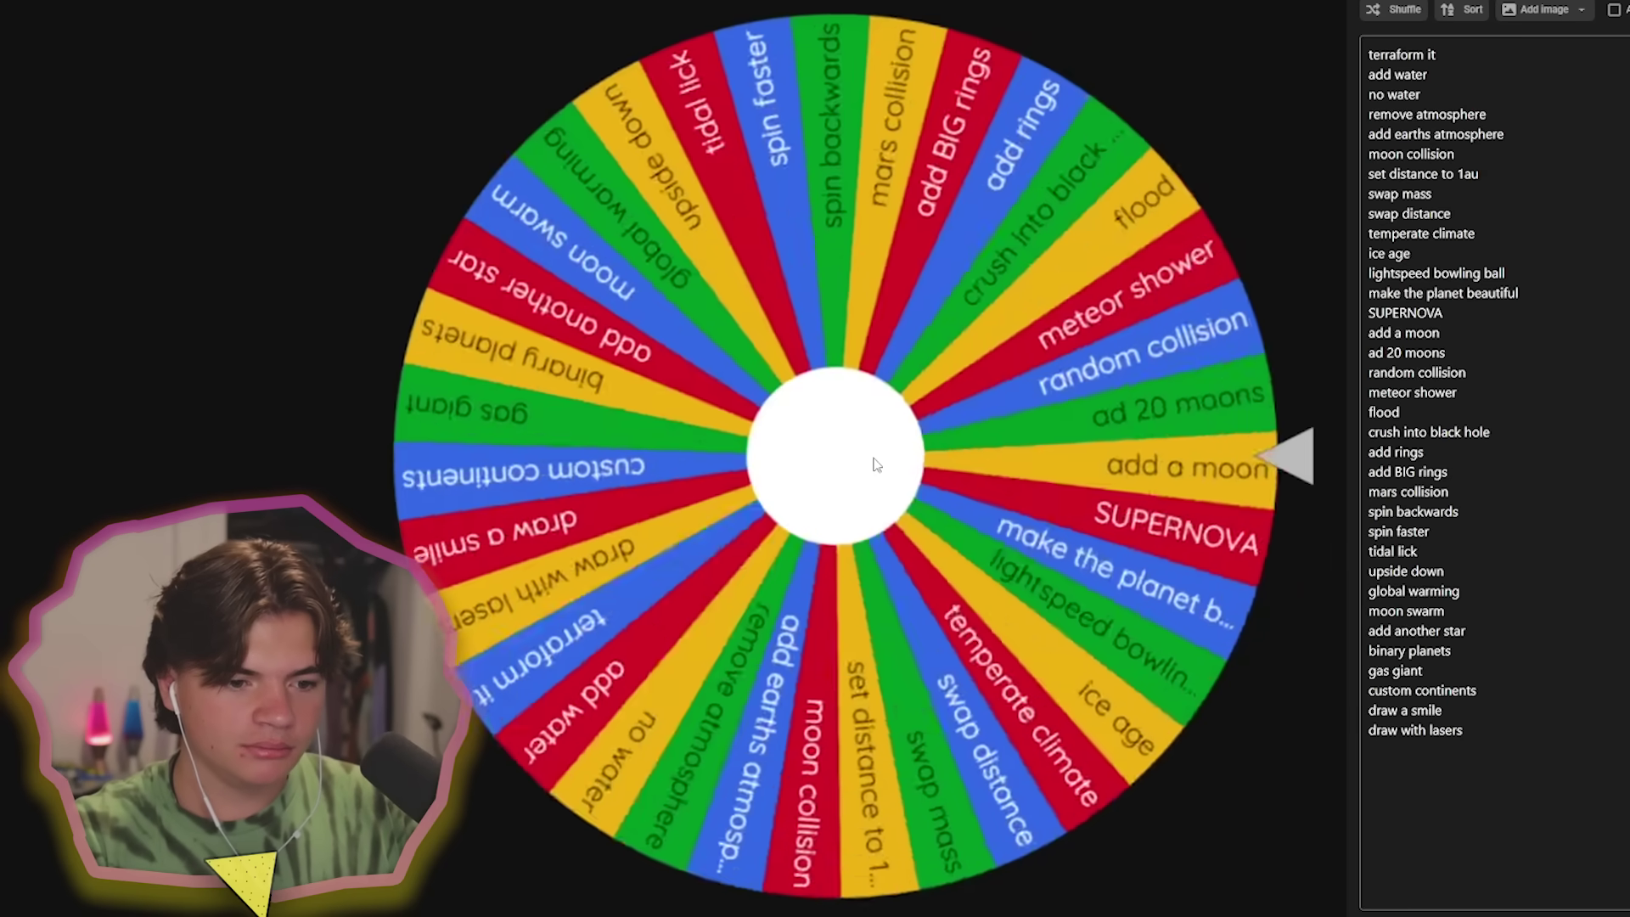
- Switch to the challenge wheel, spin it and dismiss the result without removing the entry
click(876, 465)
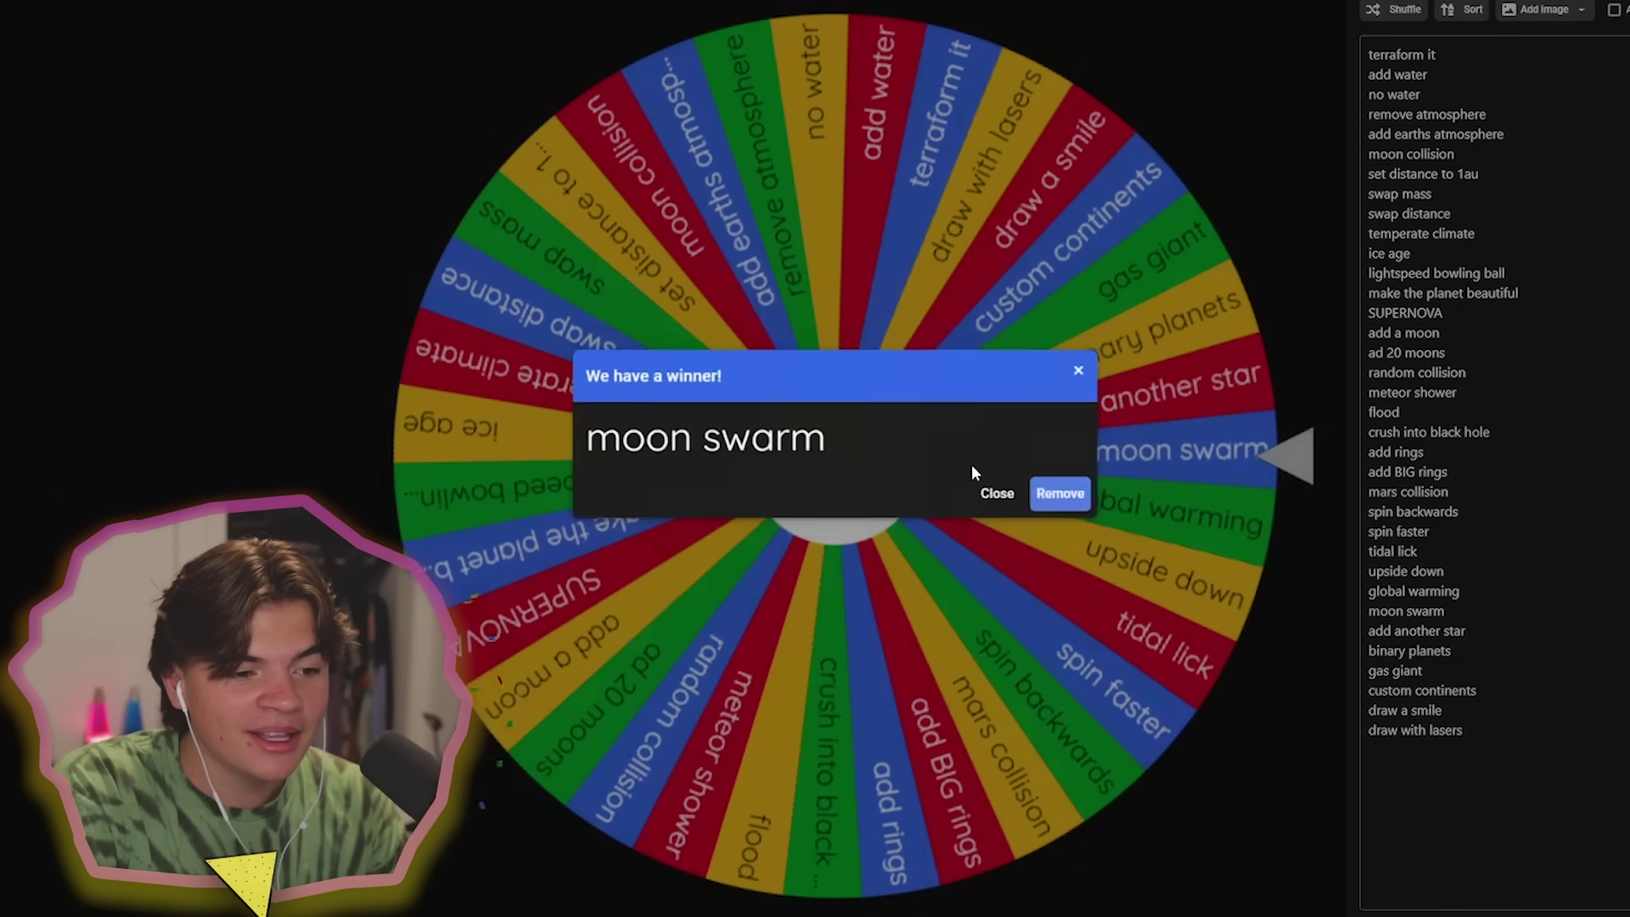
click(992, 496)
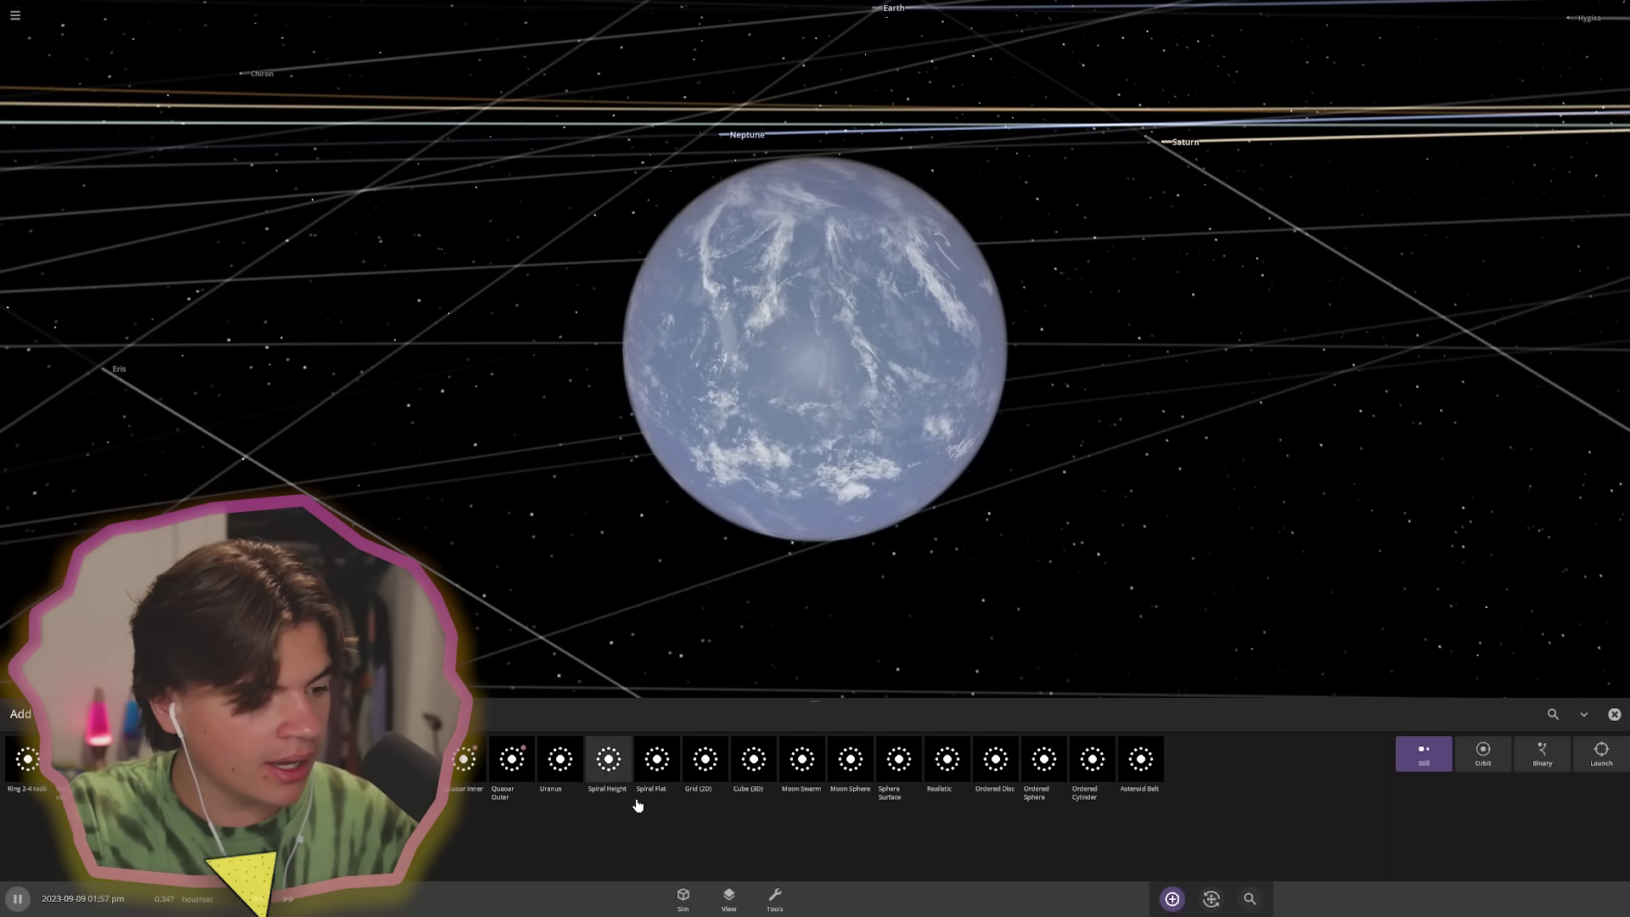
- Add a Moon Swarm ring to Jupiter and close the object adding panel
click(807, 766)
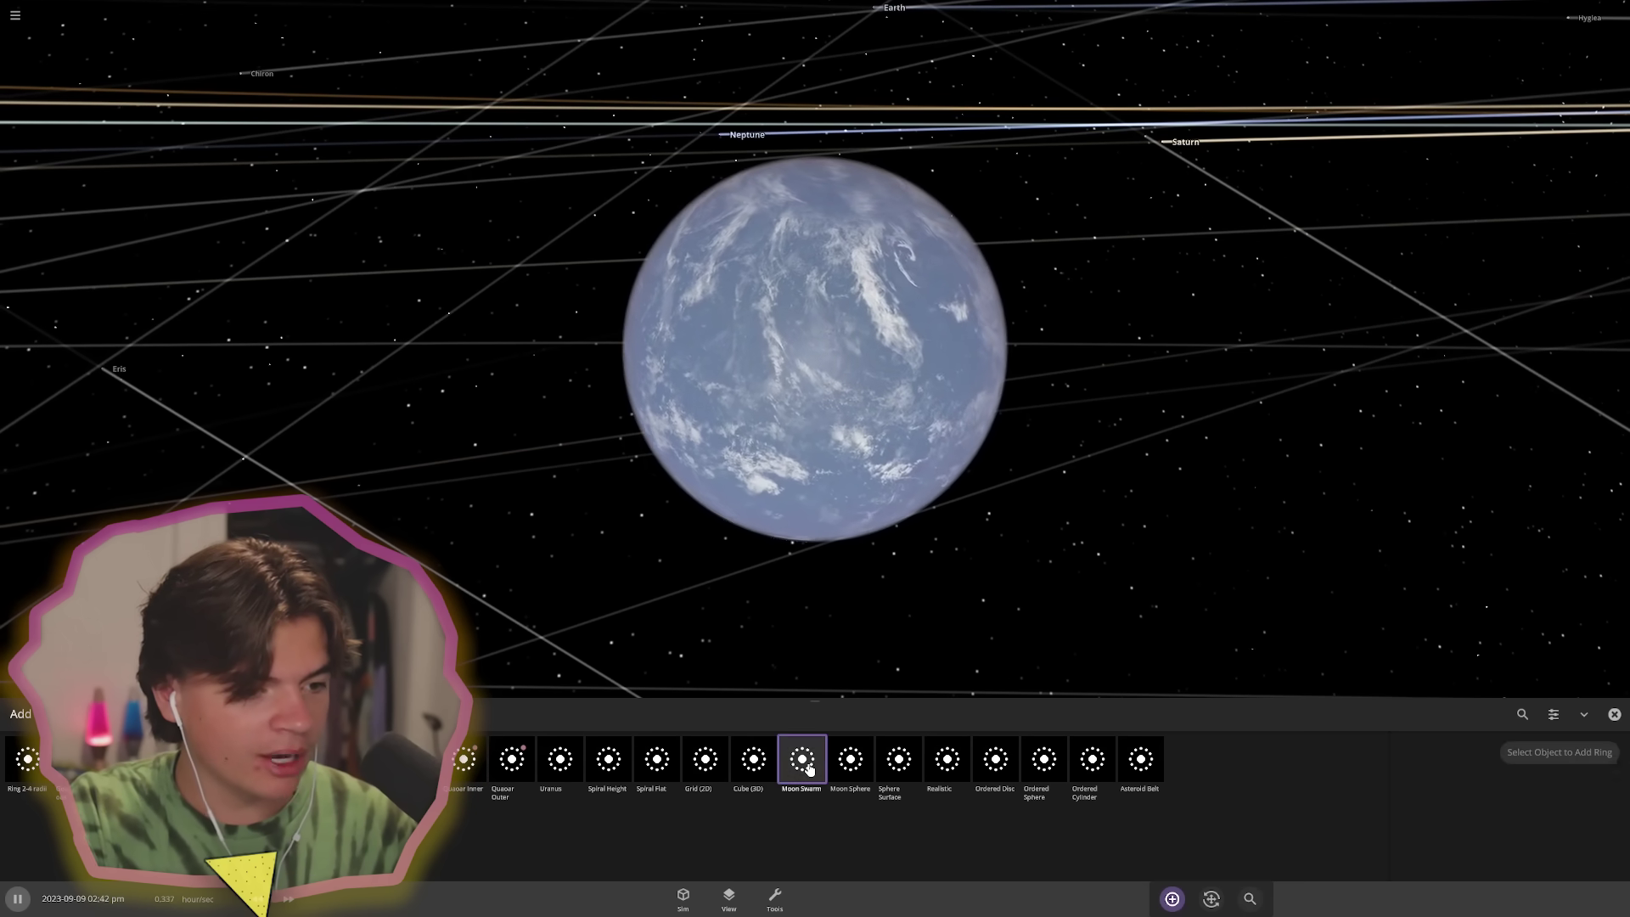
click(1569, 752)
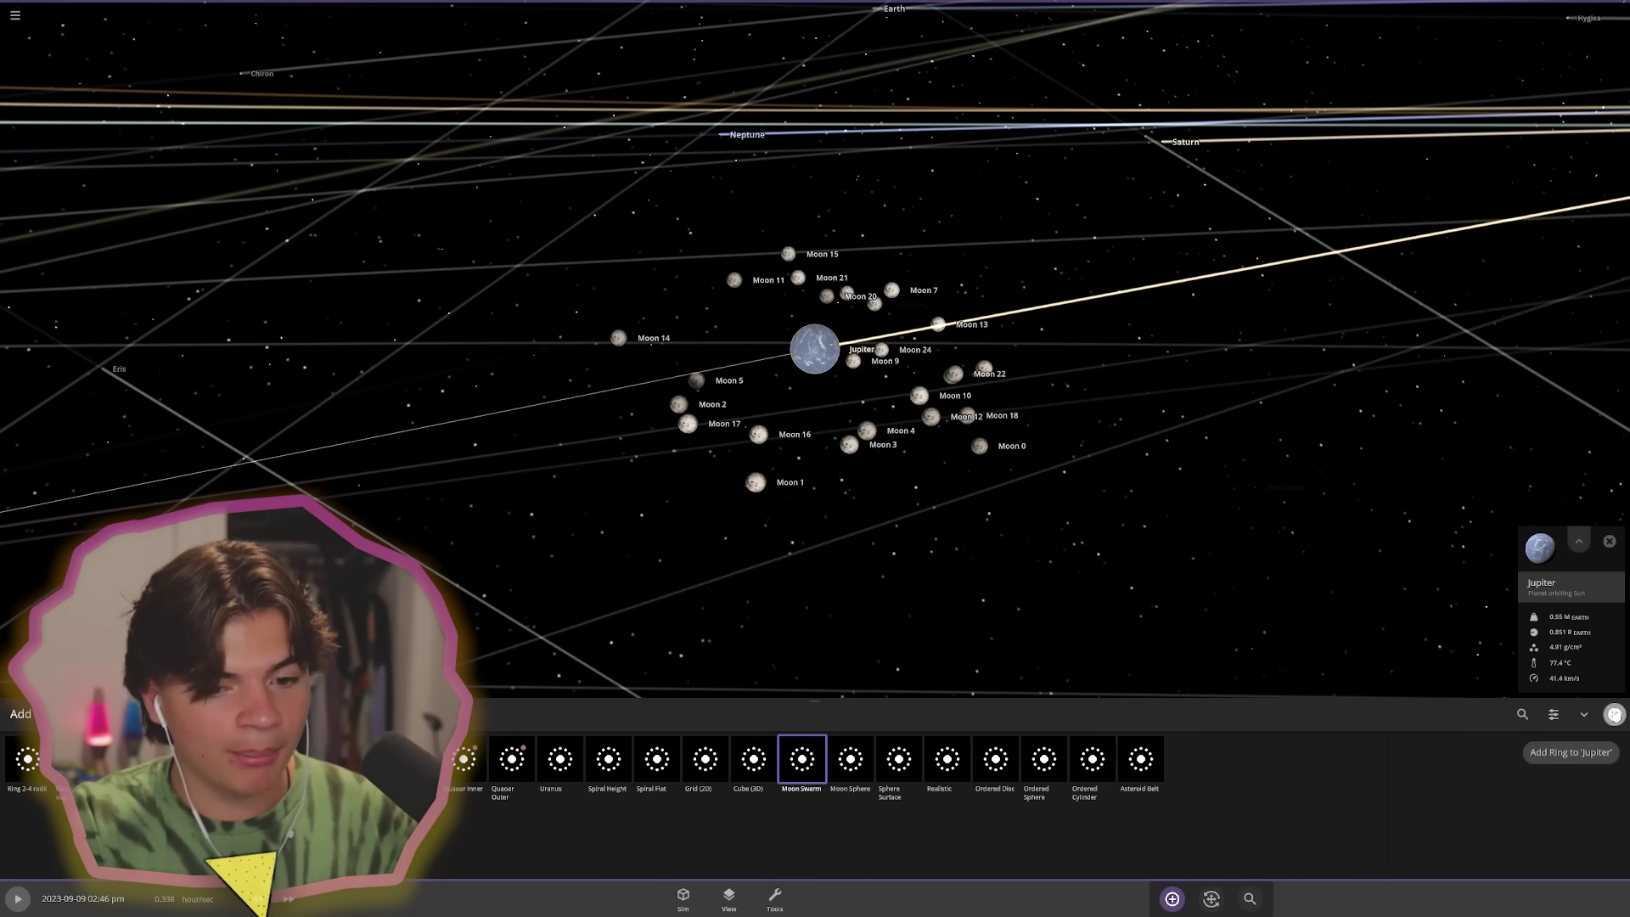
click(1614, 715)
- Run the simulation and observe the moon swarm around Jupiter from several angles, pausing and resuming it along the way
drag(1065, 594, 1026, 604)
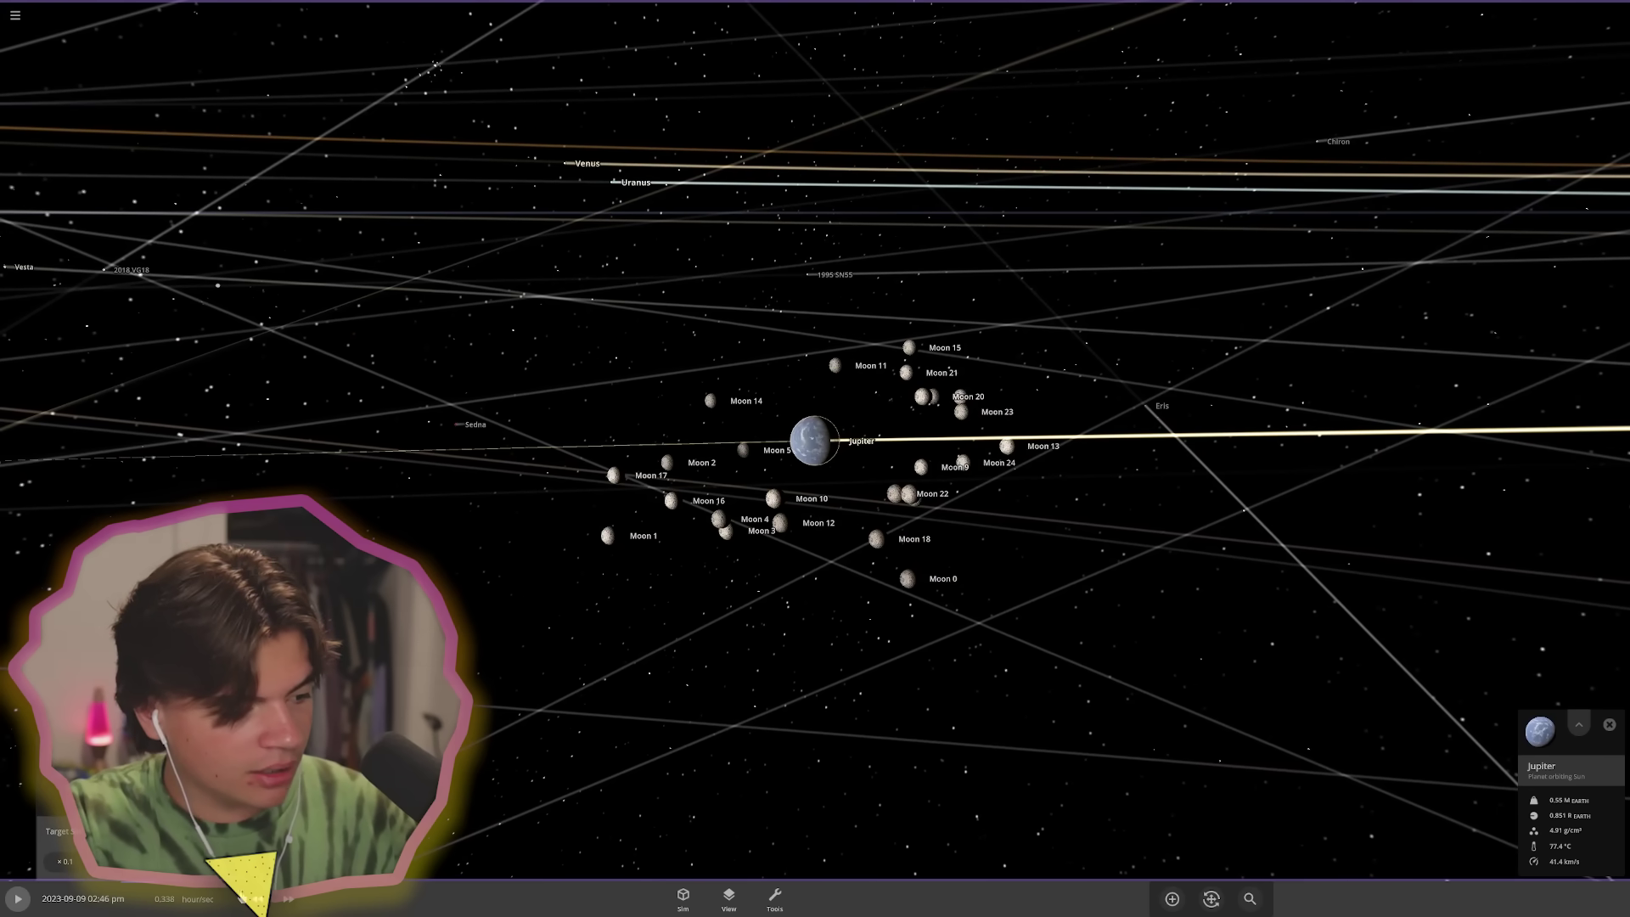
key(space)
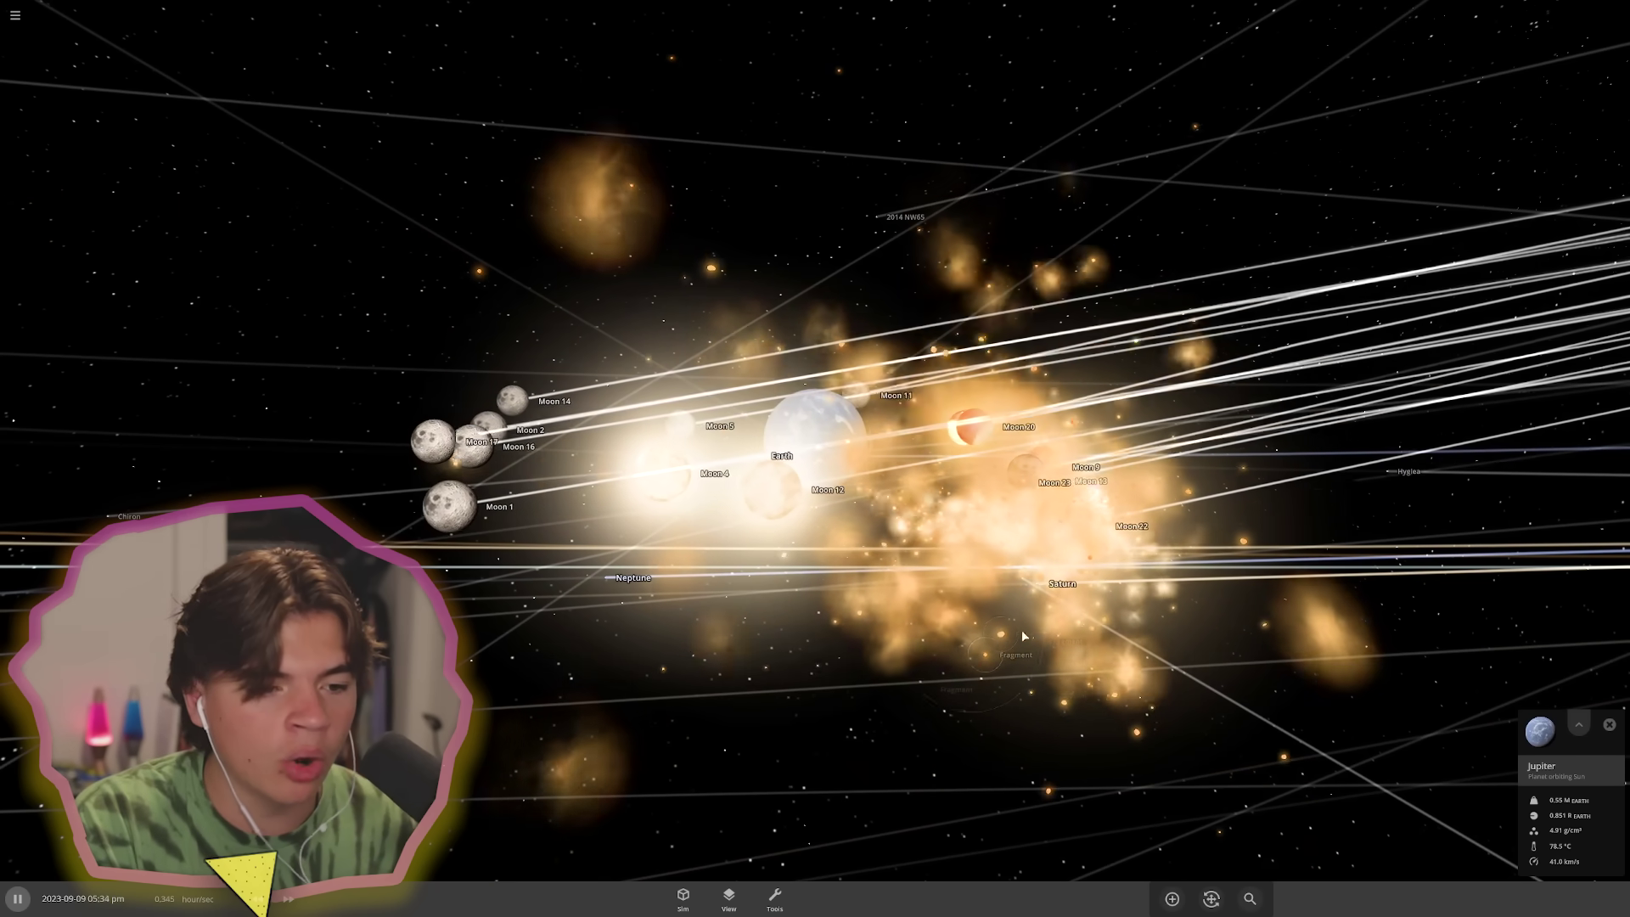
drag(1022, 568, 608, 756)
key(space)
key(space)
key(space)
key(space)
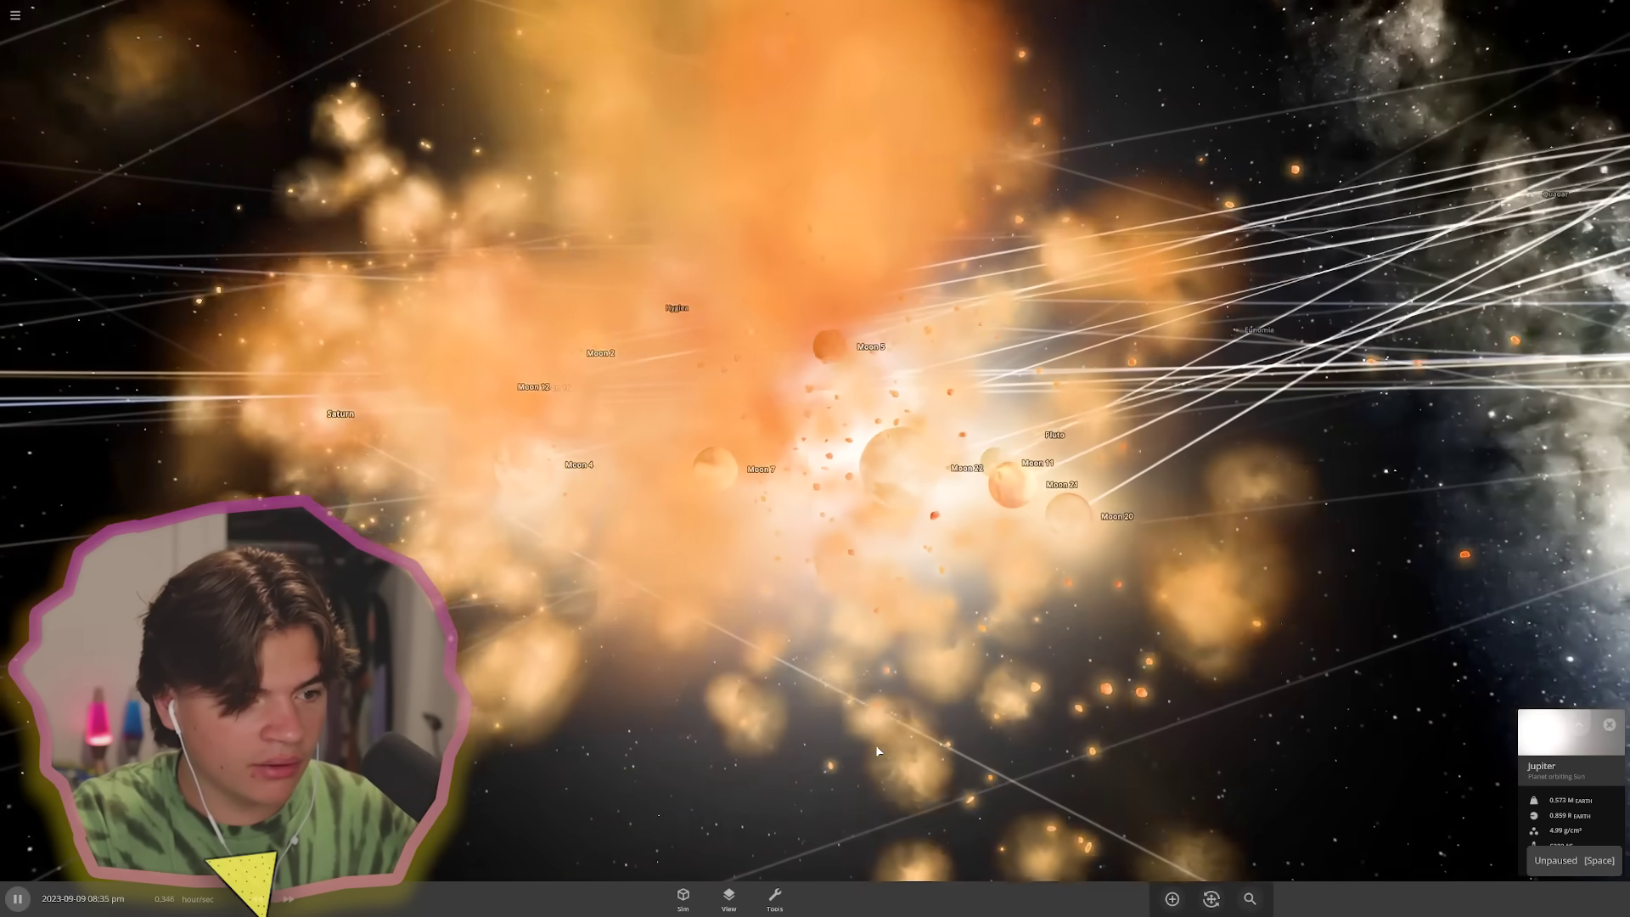
drag(877, 751, 356, 840)
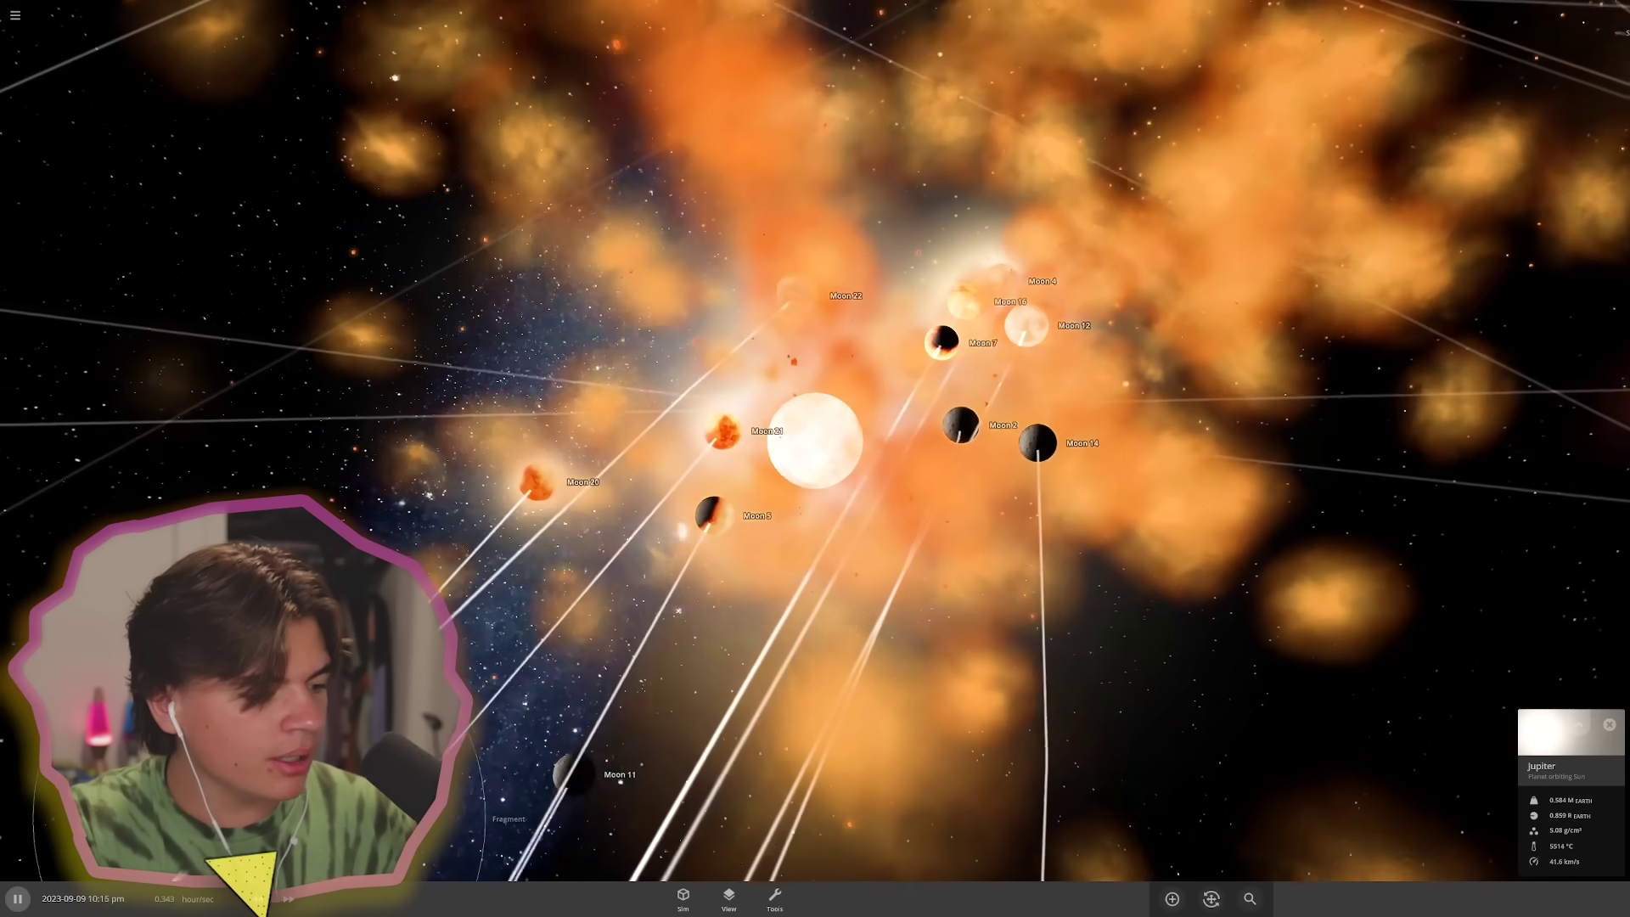
- Speed up the simulation in stages to advance past the moon collisions
click(285, 904)
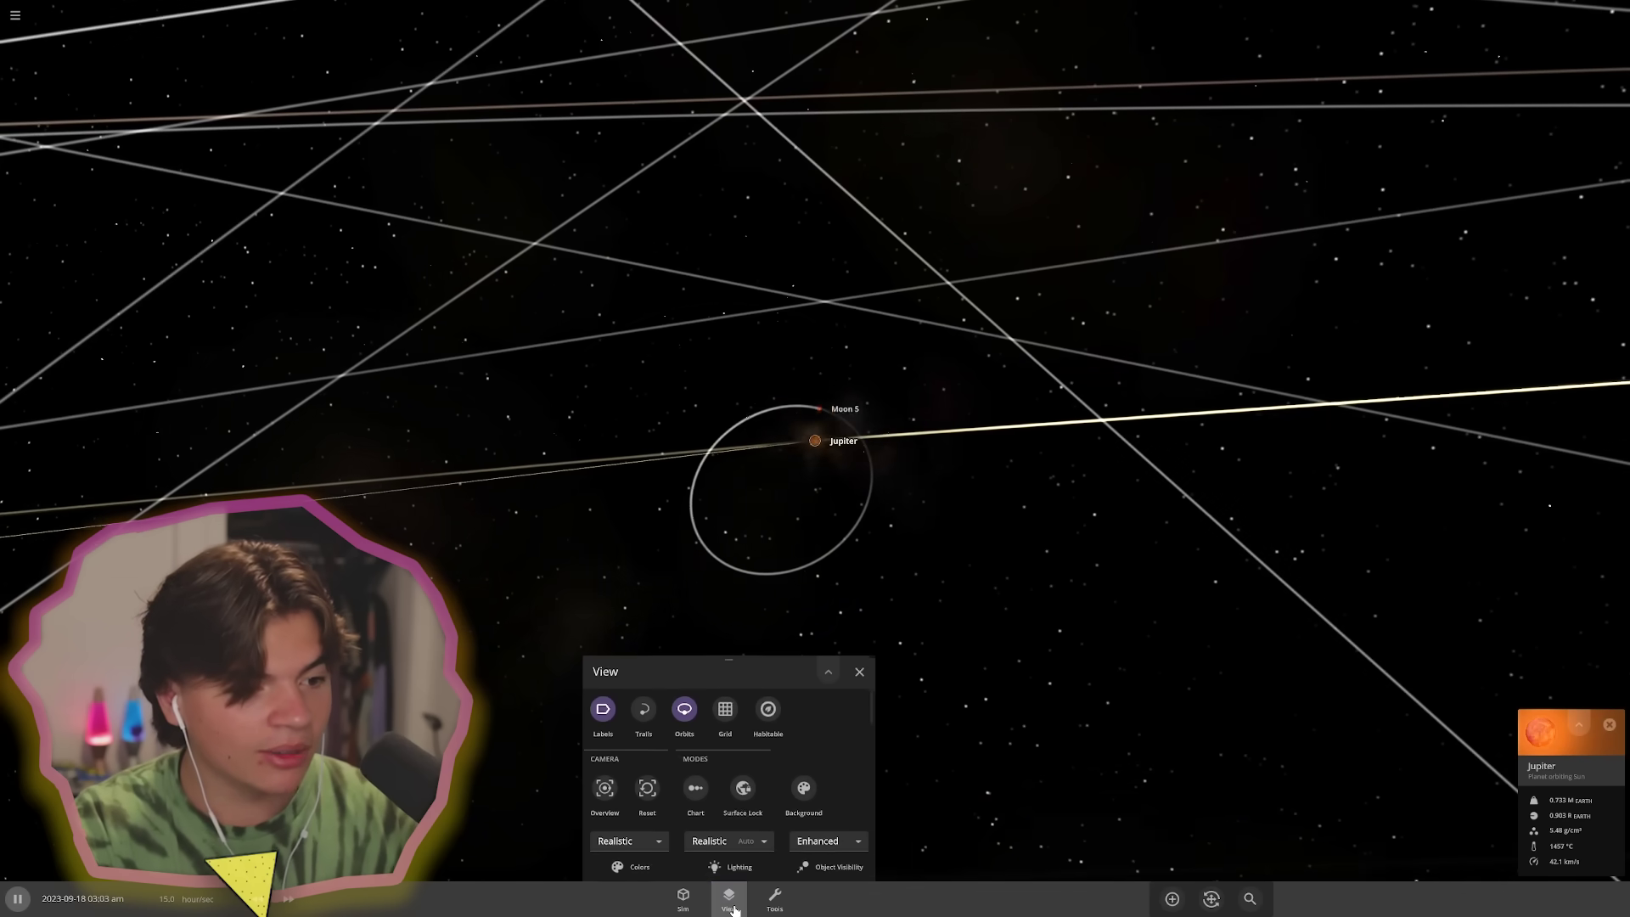
click(732, 905)
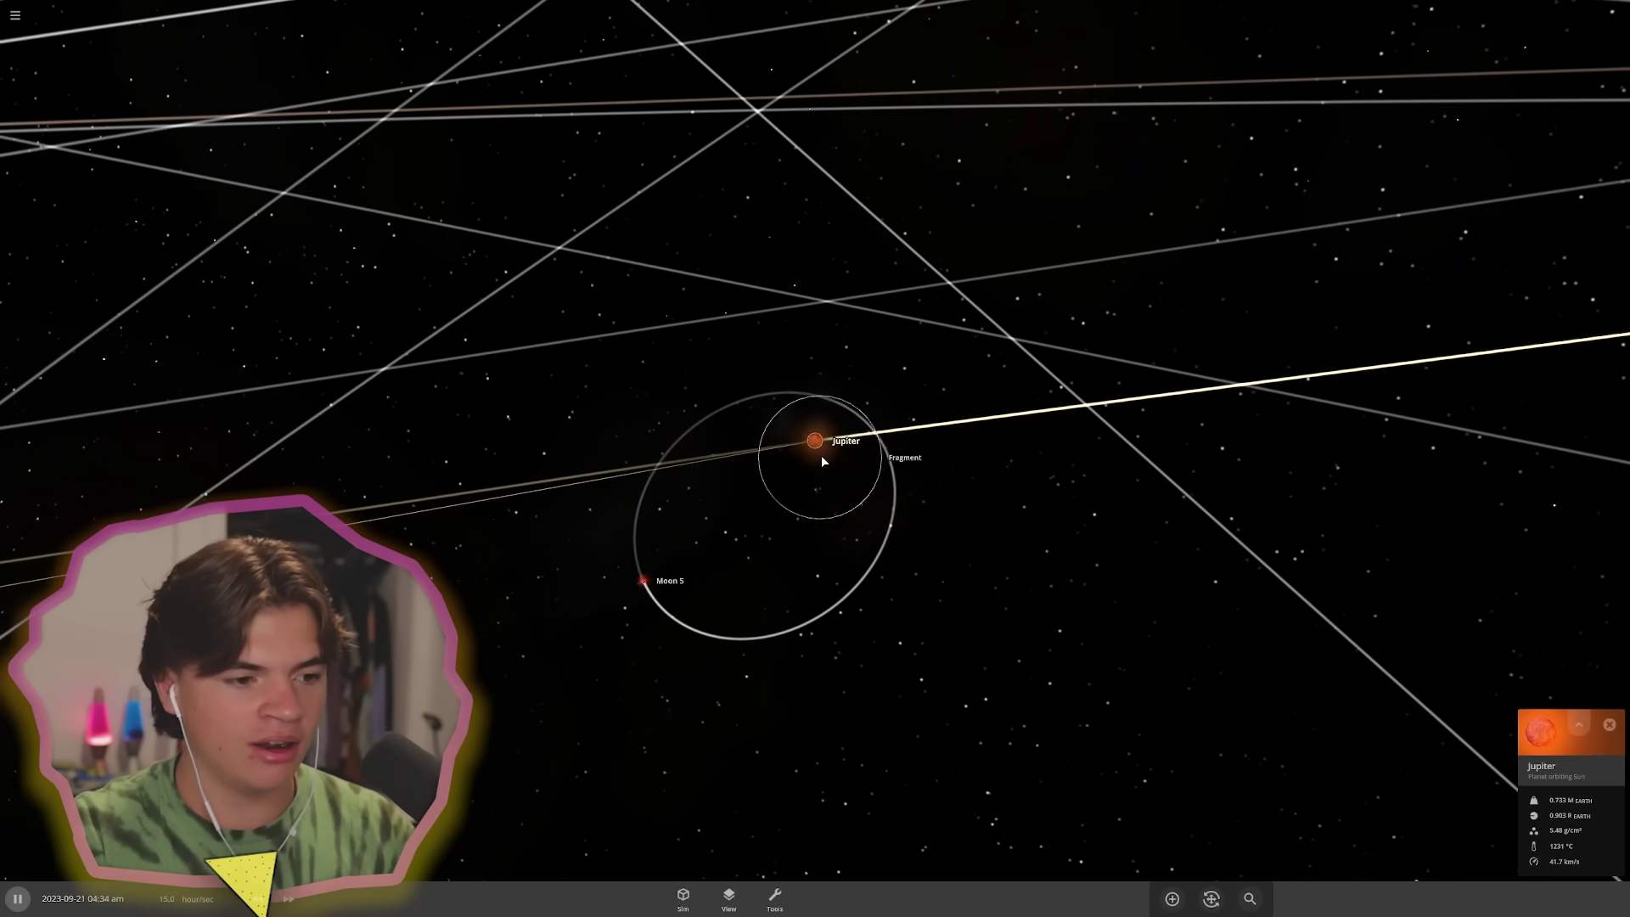
click(282, 909)
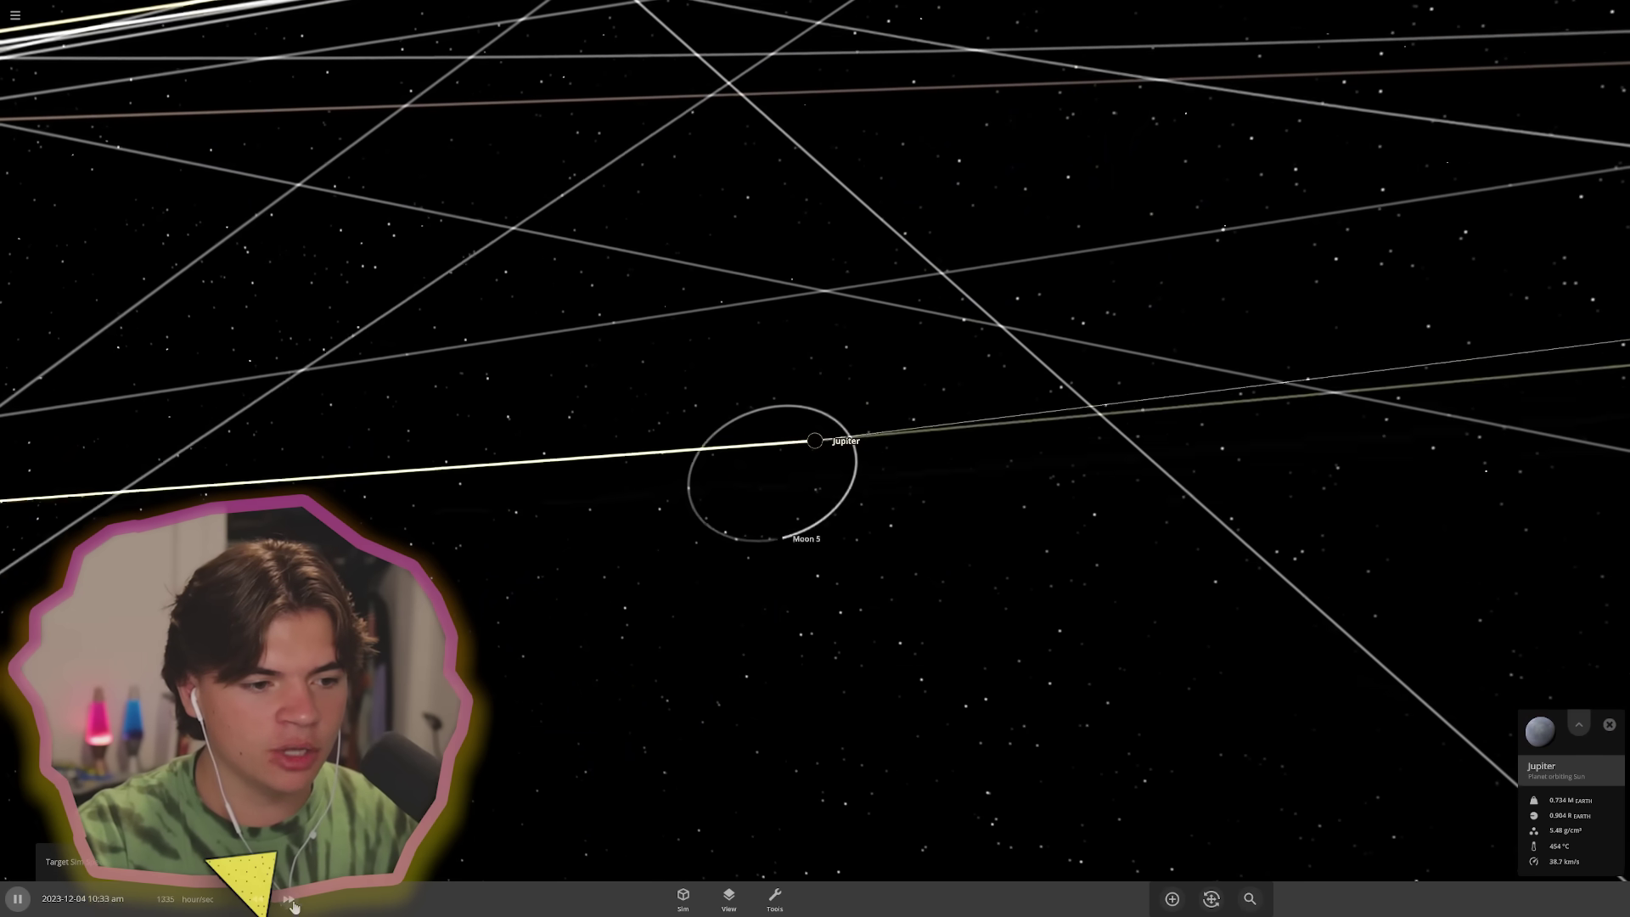
- Pause the simulation and open Jupiter's properties with a close view of the planet
scroll(752, 528, up, 6)
key(space)
drag(798, 563, 565, 613)
scroll(772, 444, up, 3)
double_click(743, 478)
scroll(565, 613, up, 2)
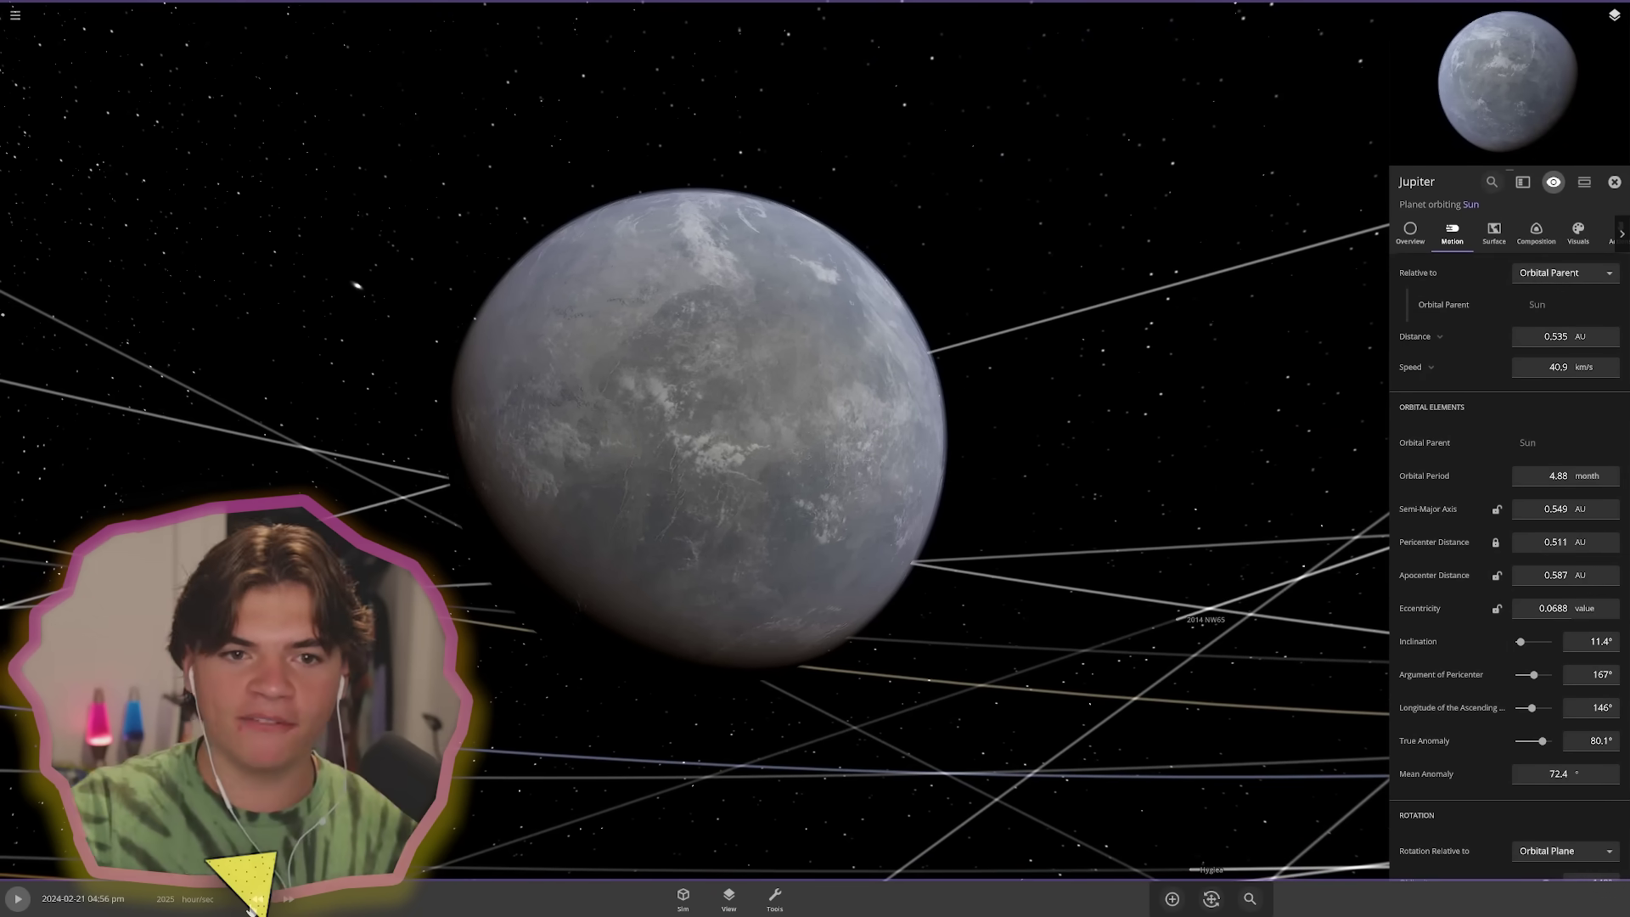
- Examine Jupiter's composition, Earth similarity, life likelihood and surface temperatures
click(1538, 234)
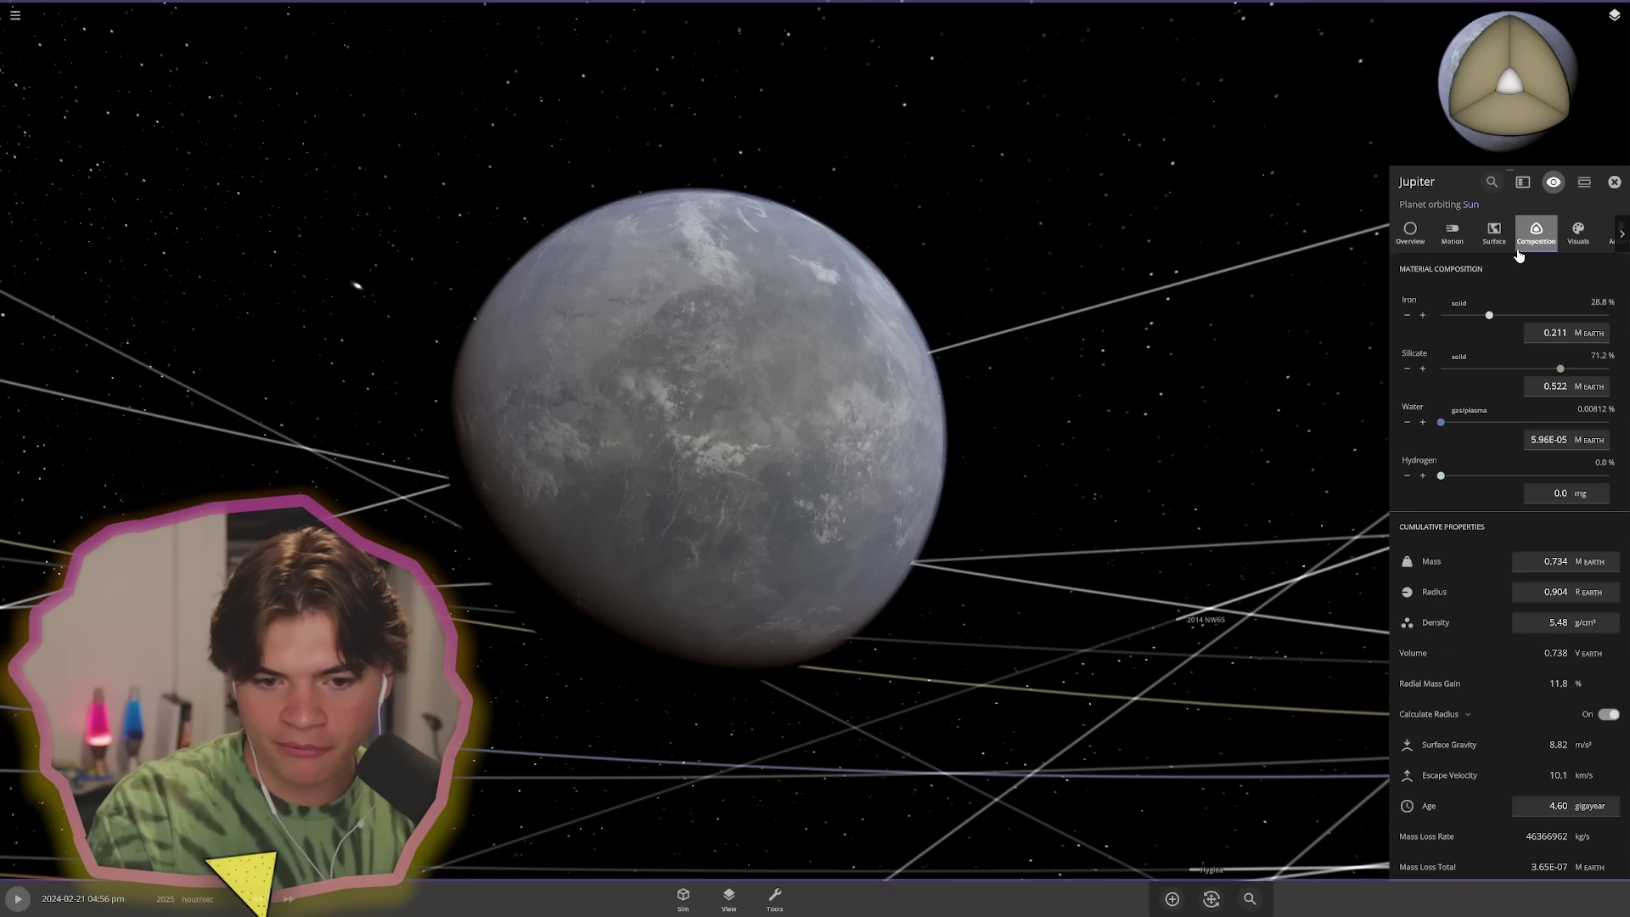
scroll(1530, 391, down, 5)
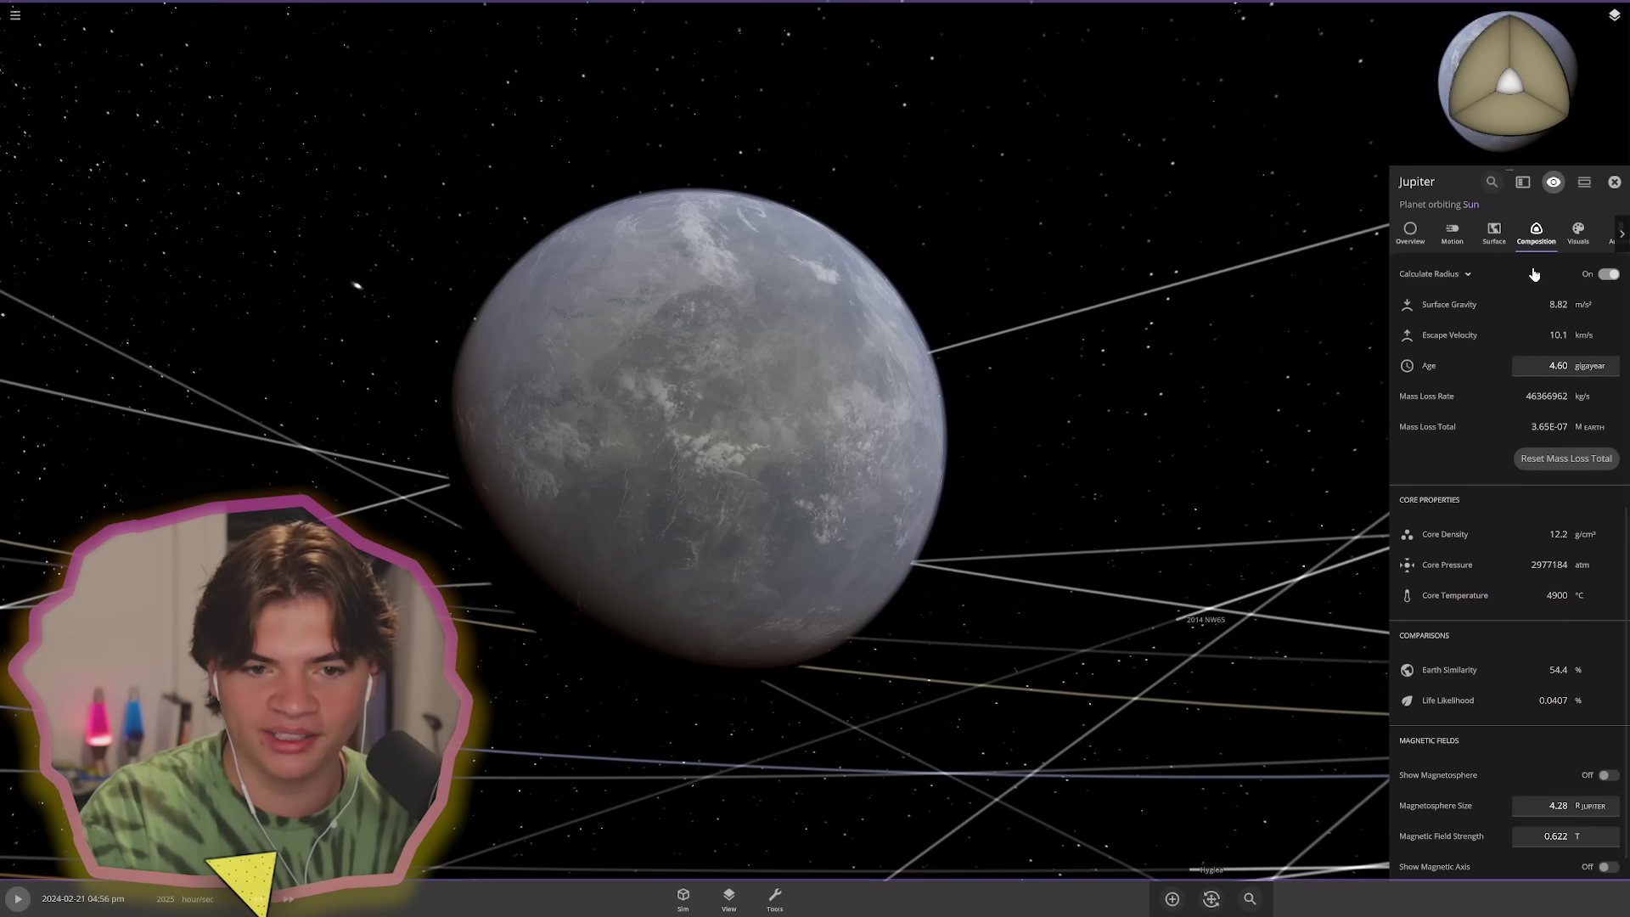
click(1495, 234)
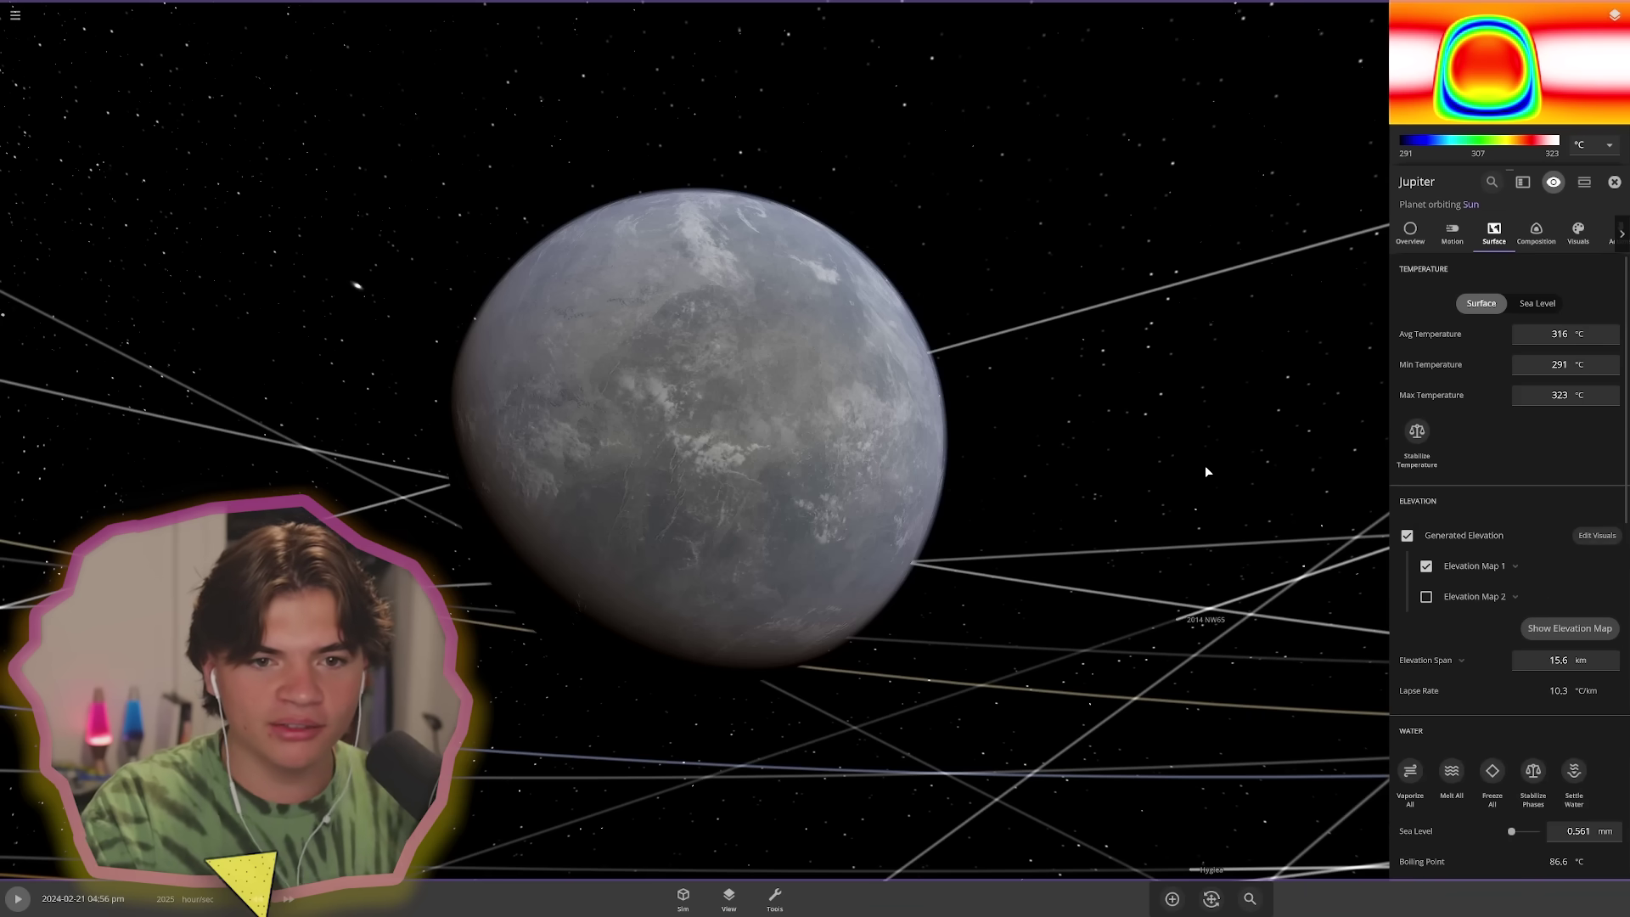
- Run the simulation at a higher speed for several years, pause it and check Jupiter's Earth similarity and life likelihood
key(space)
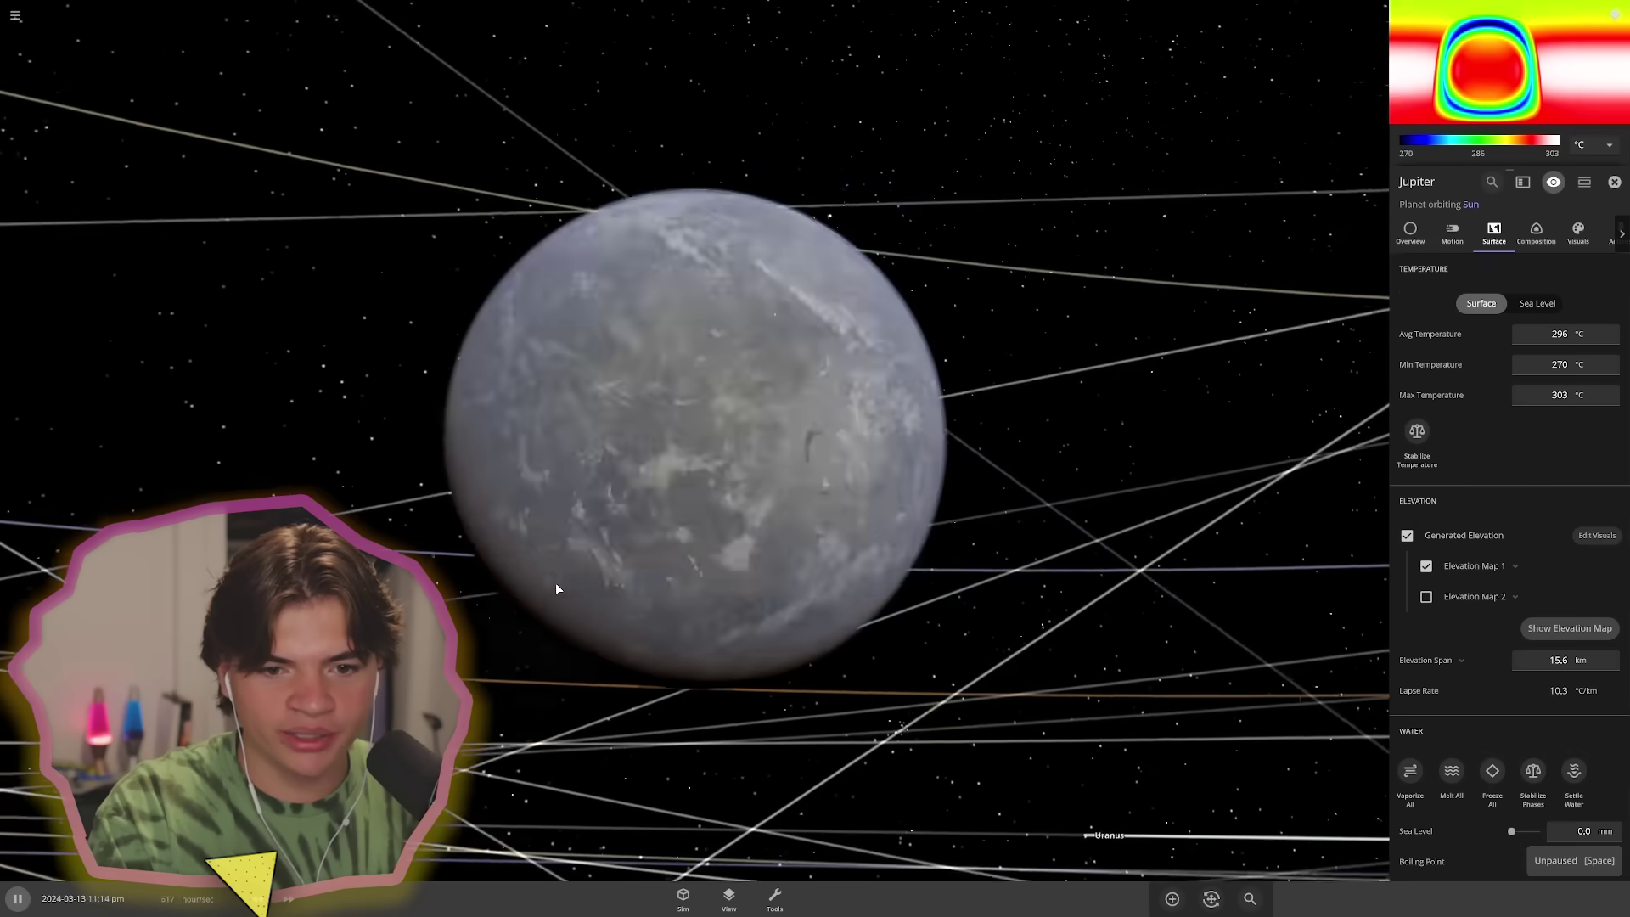
click(289, 900)
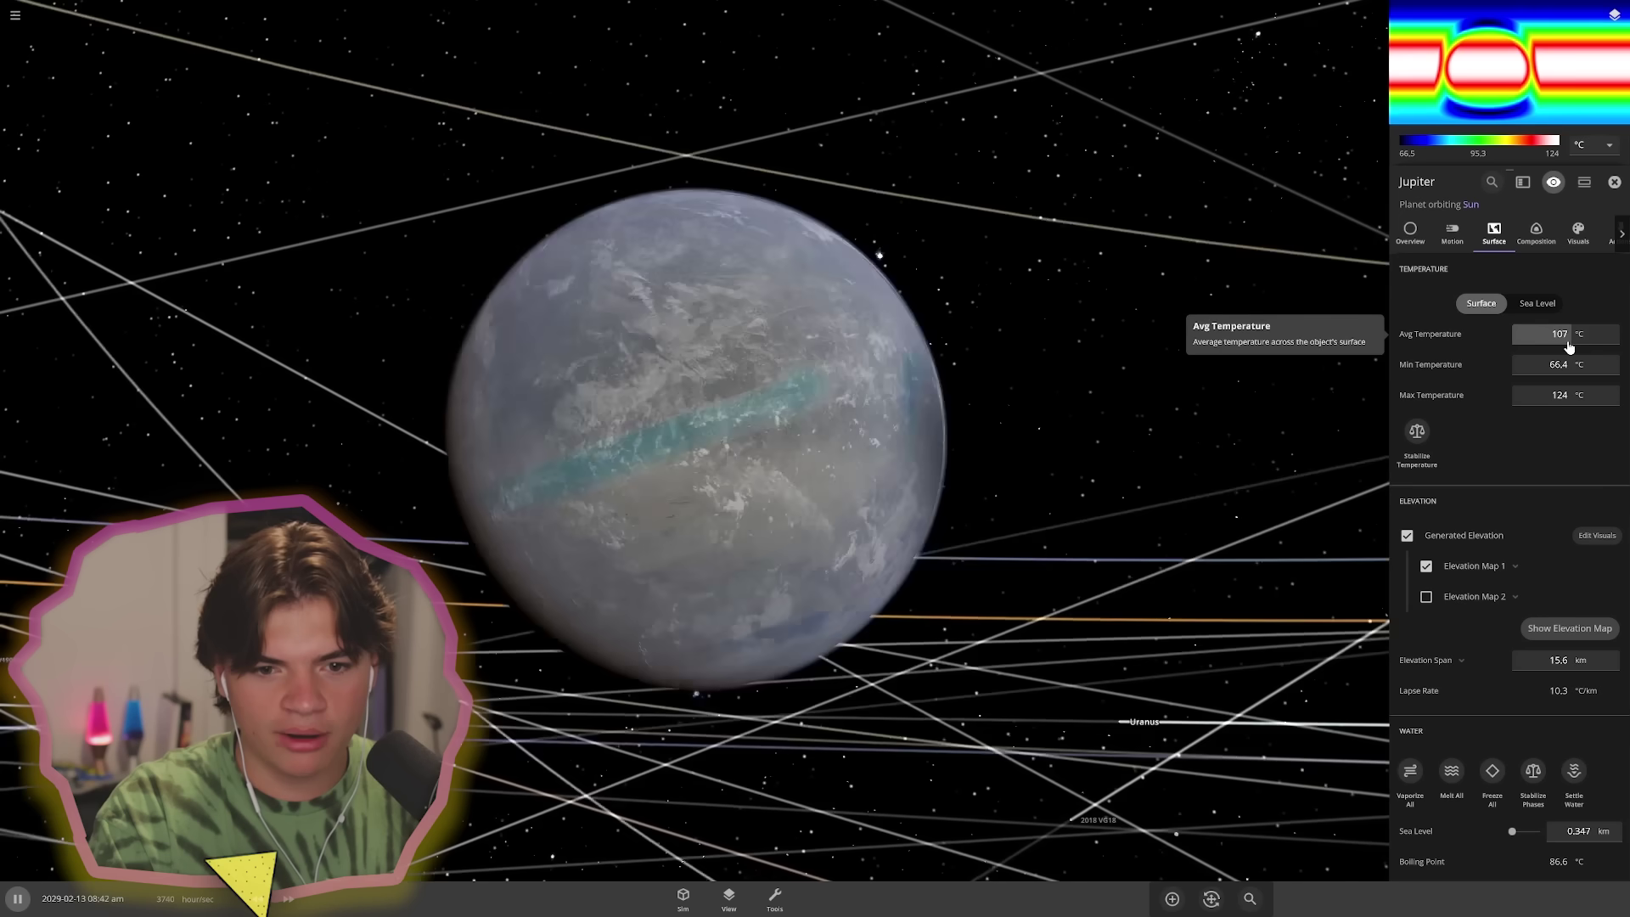
key(space)
click(1537, 231)
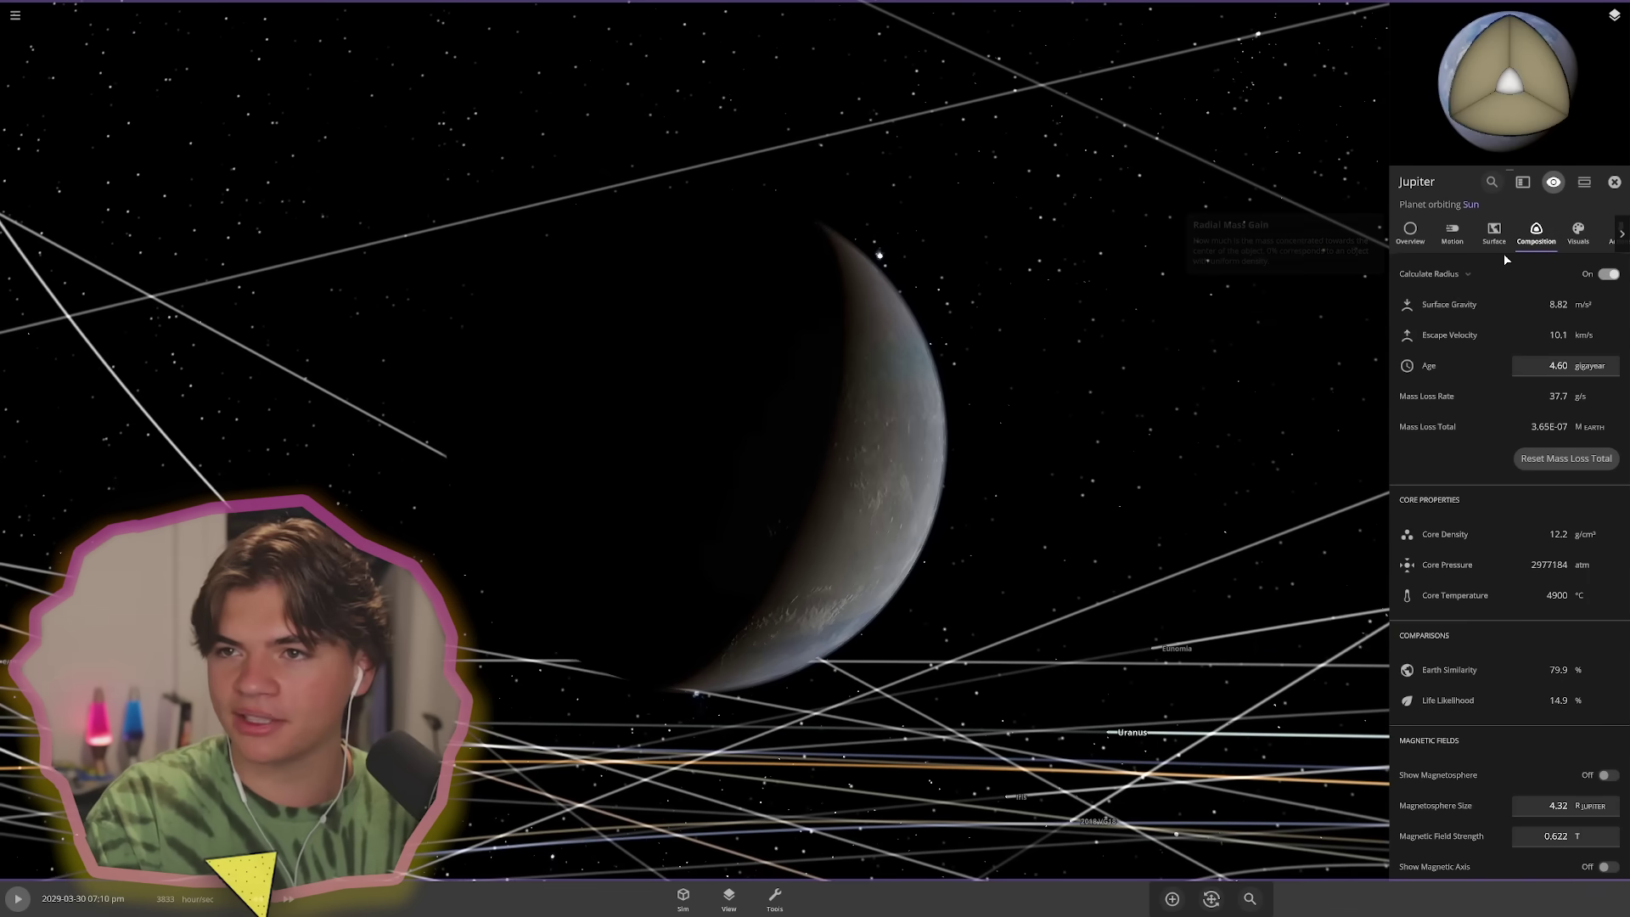
- Adjust Jupiter's sea level to 0.351 km in its surface properties and inspect the water coverage
click(1494, 233)
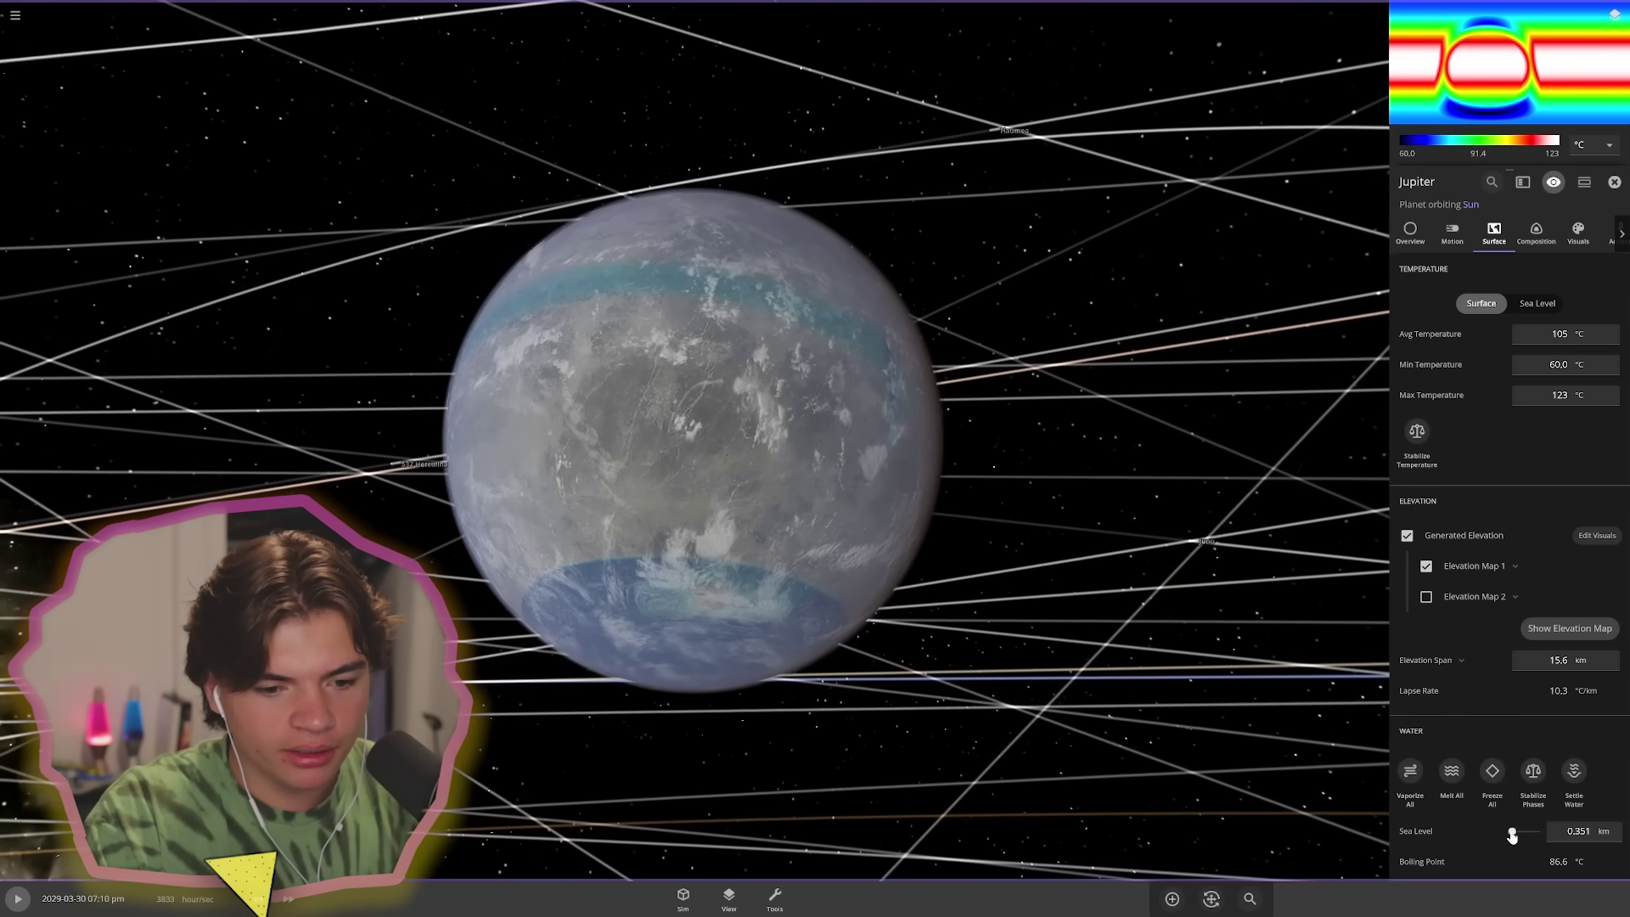
drag(1512, 833, 1512, 837)
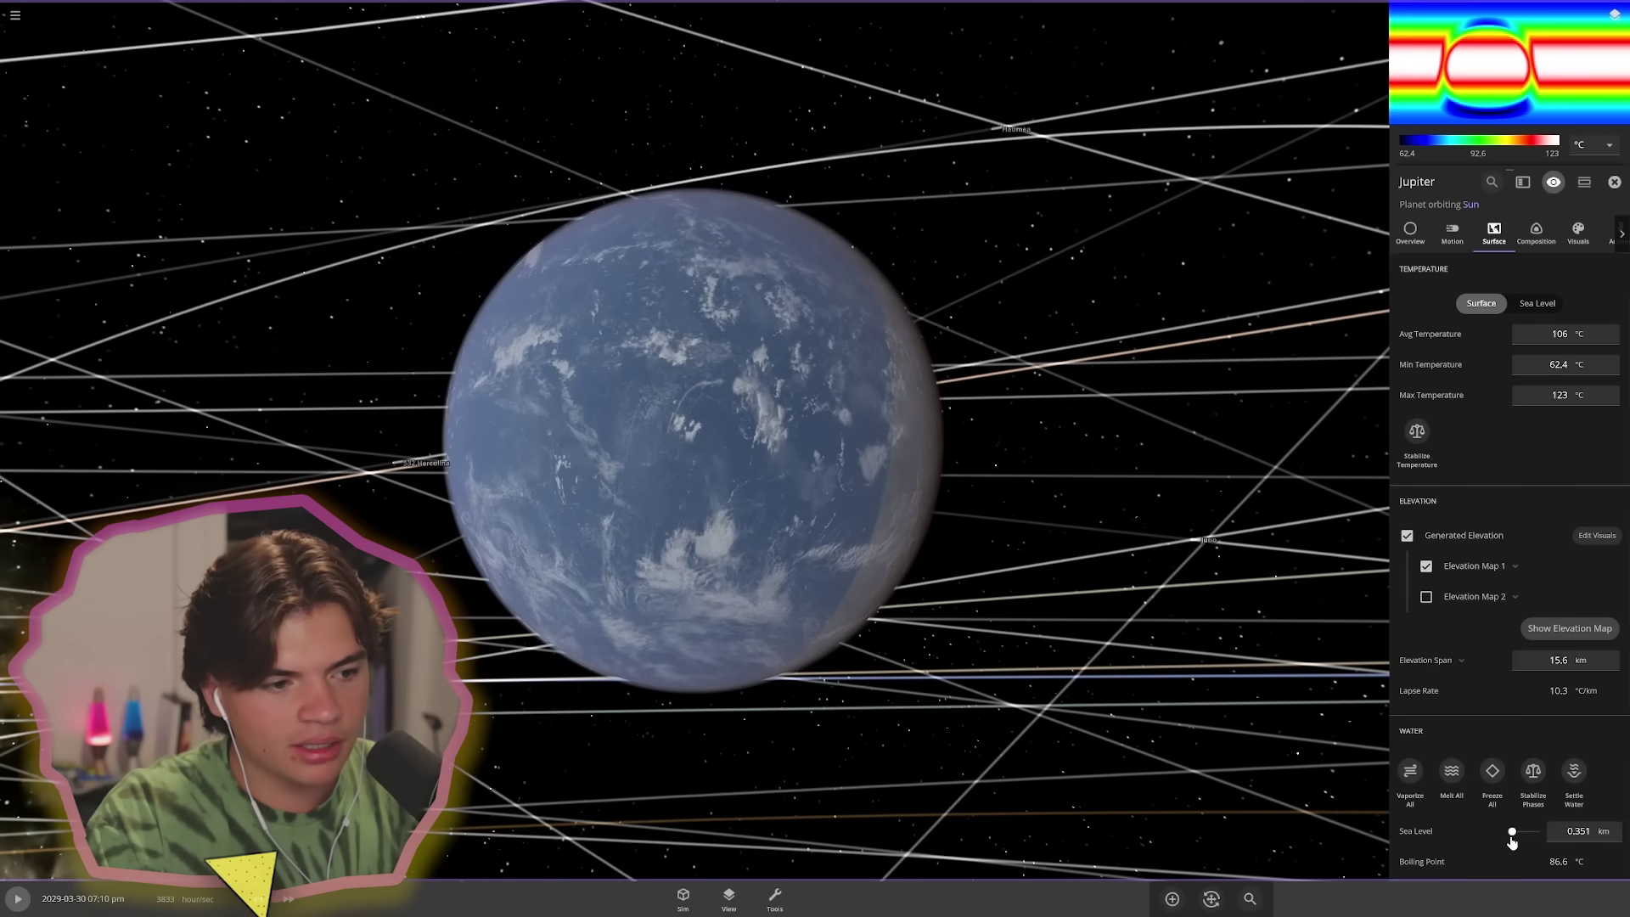
drag(1044, 679, 699, 670)
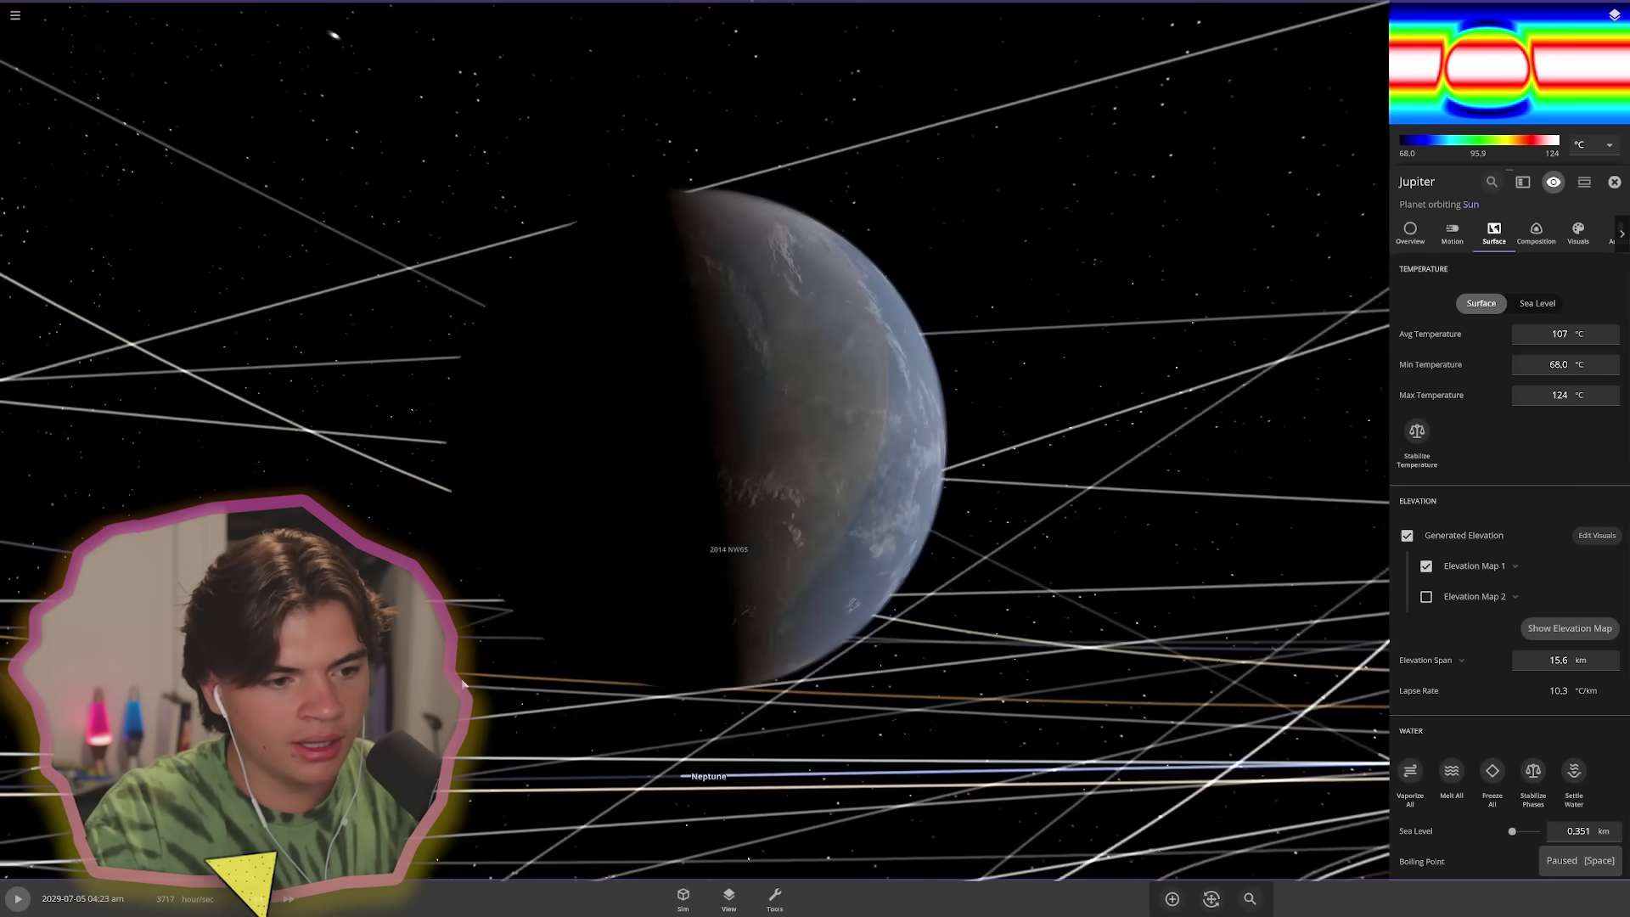
- Advance the simulation briefly, pause it and close Jupiter's properties to view the planet with its remaining moon's orbit
key(space)
drag(701, 538, 563, 598)
scroll(562, 598, down, 8)
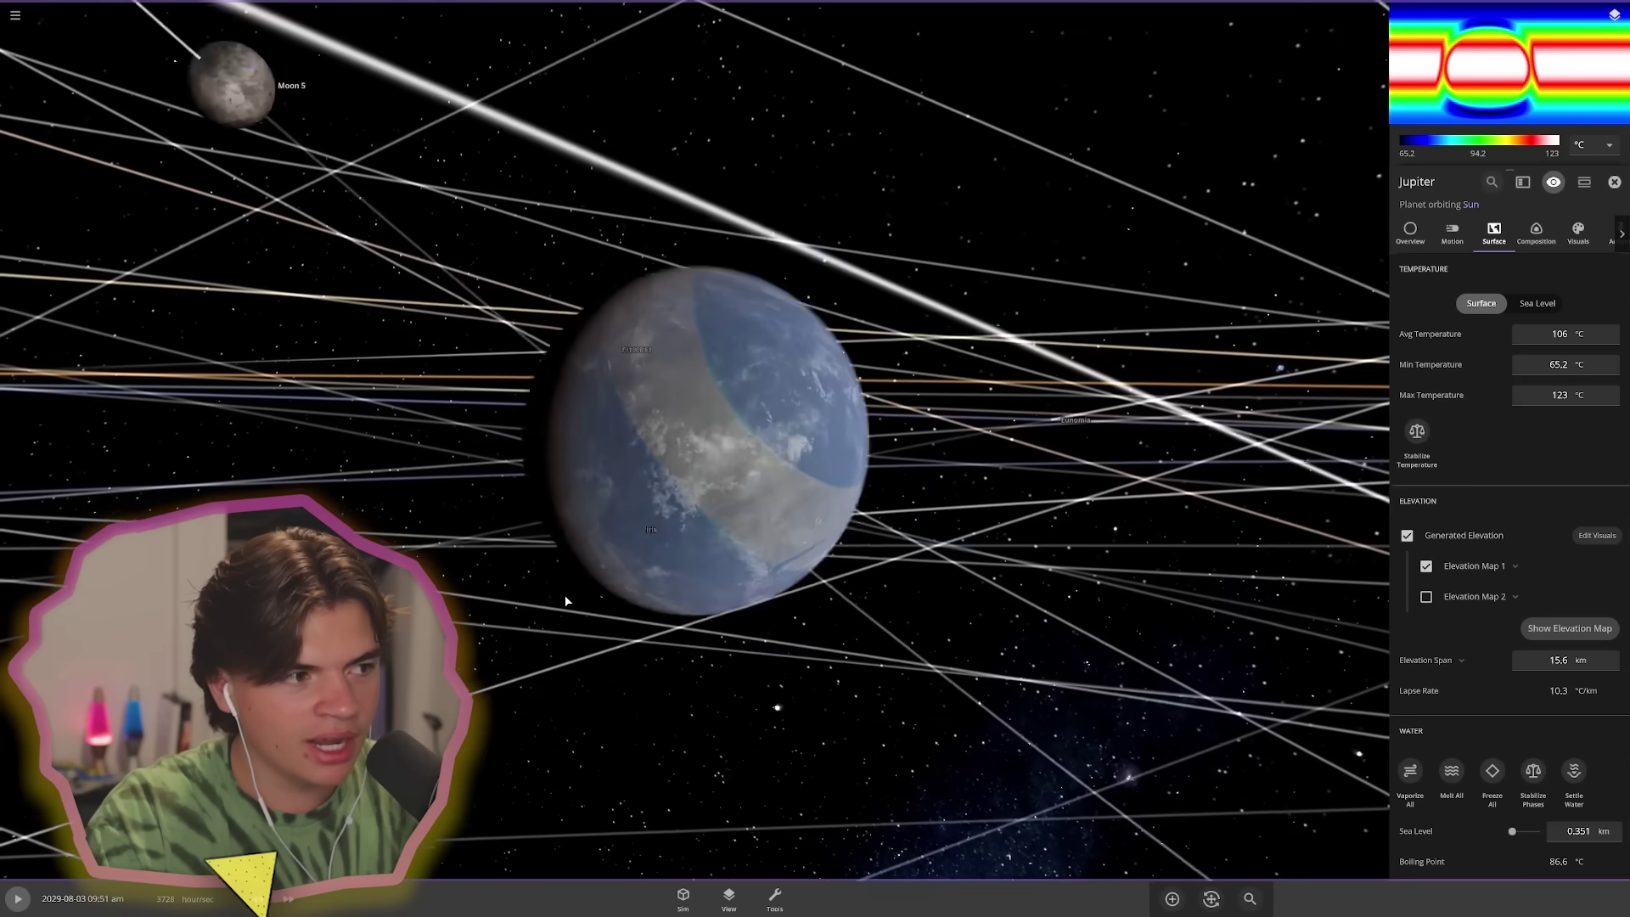
scroll(501, 598, down, 5)
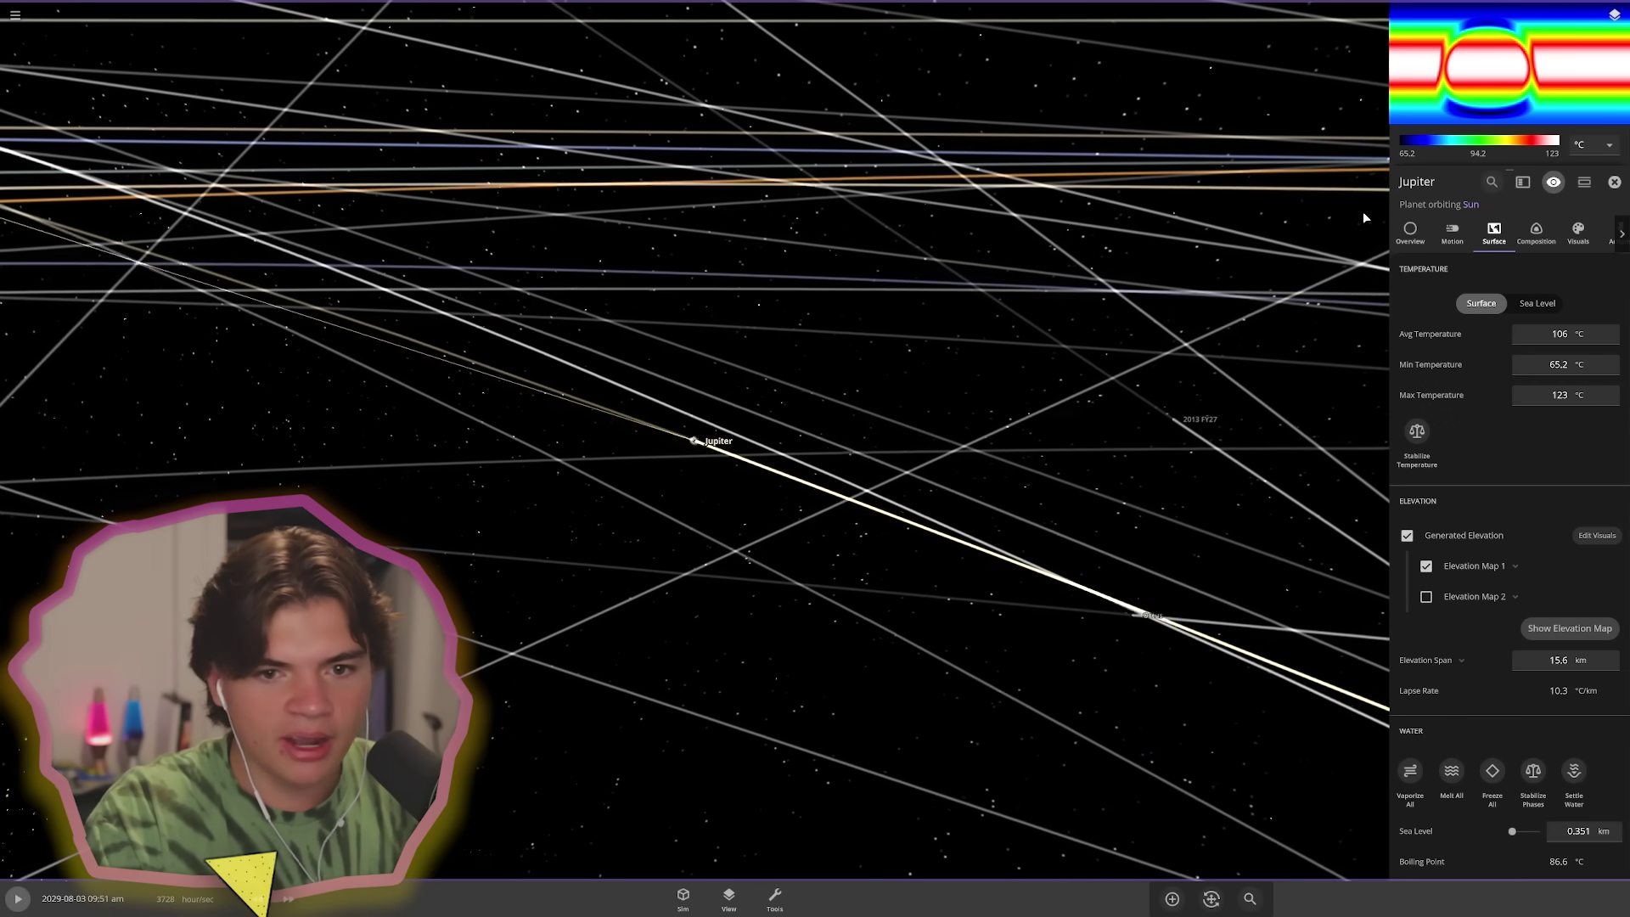
click(1614, 182)
scroll(924, 422, up, 10)
drag(953, 451, 874, 505)
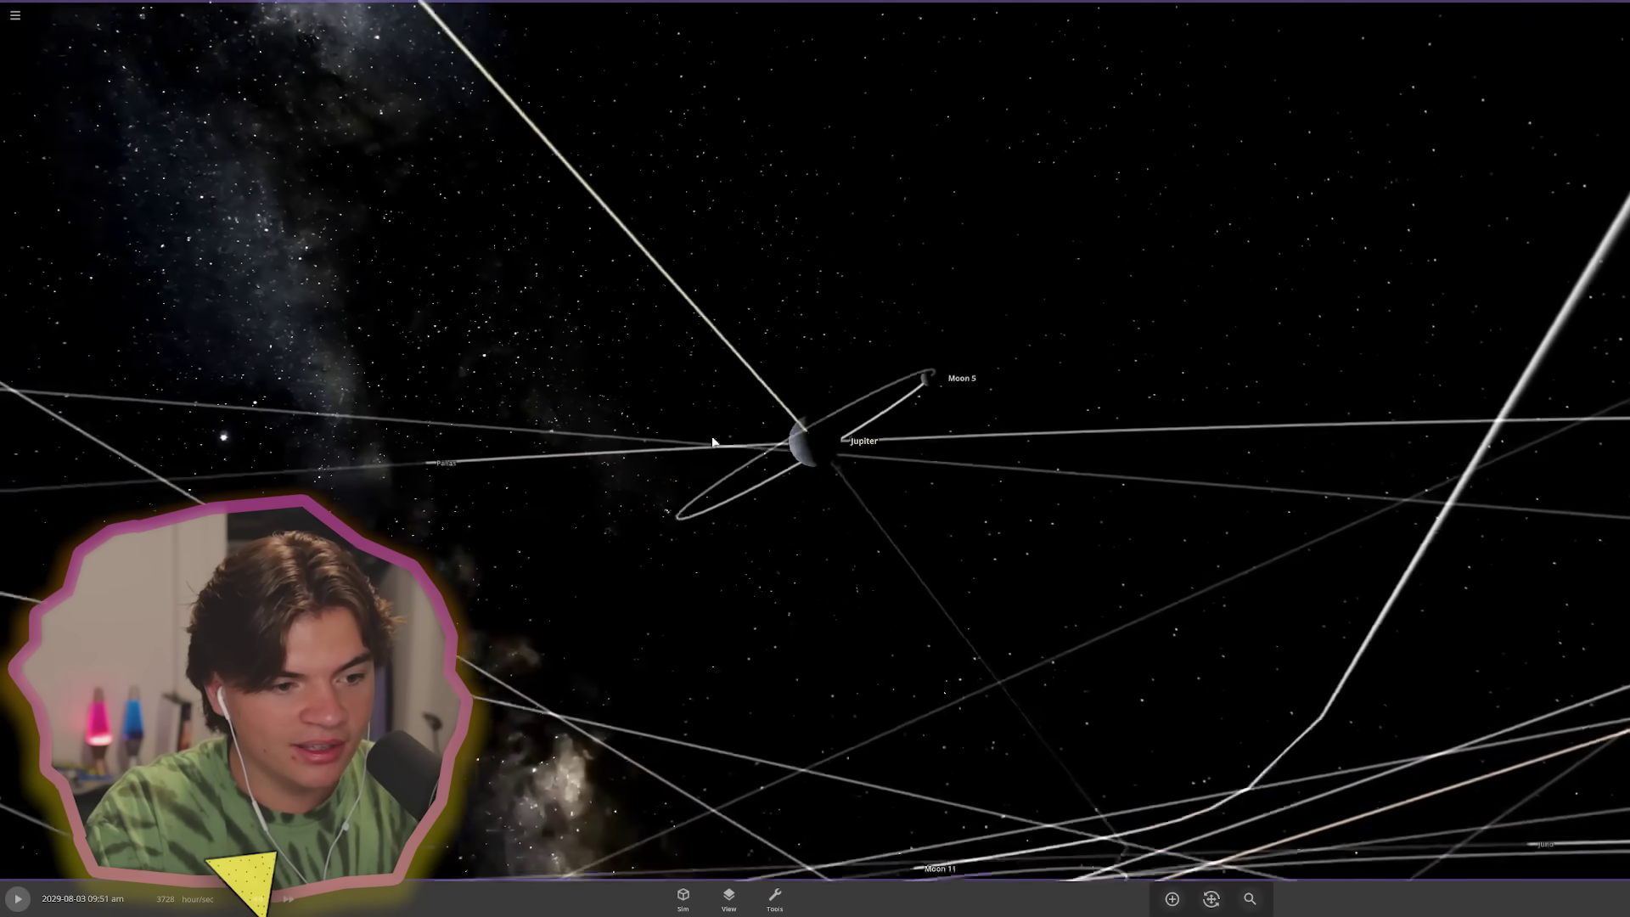
- Dismiss the "crush into black hole" wheel result, then run the simulation at a slower speed while viewing Jupiter up close
scroll(874, 505, down, 8)
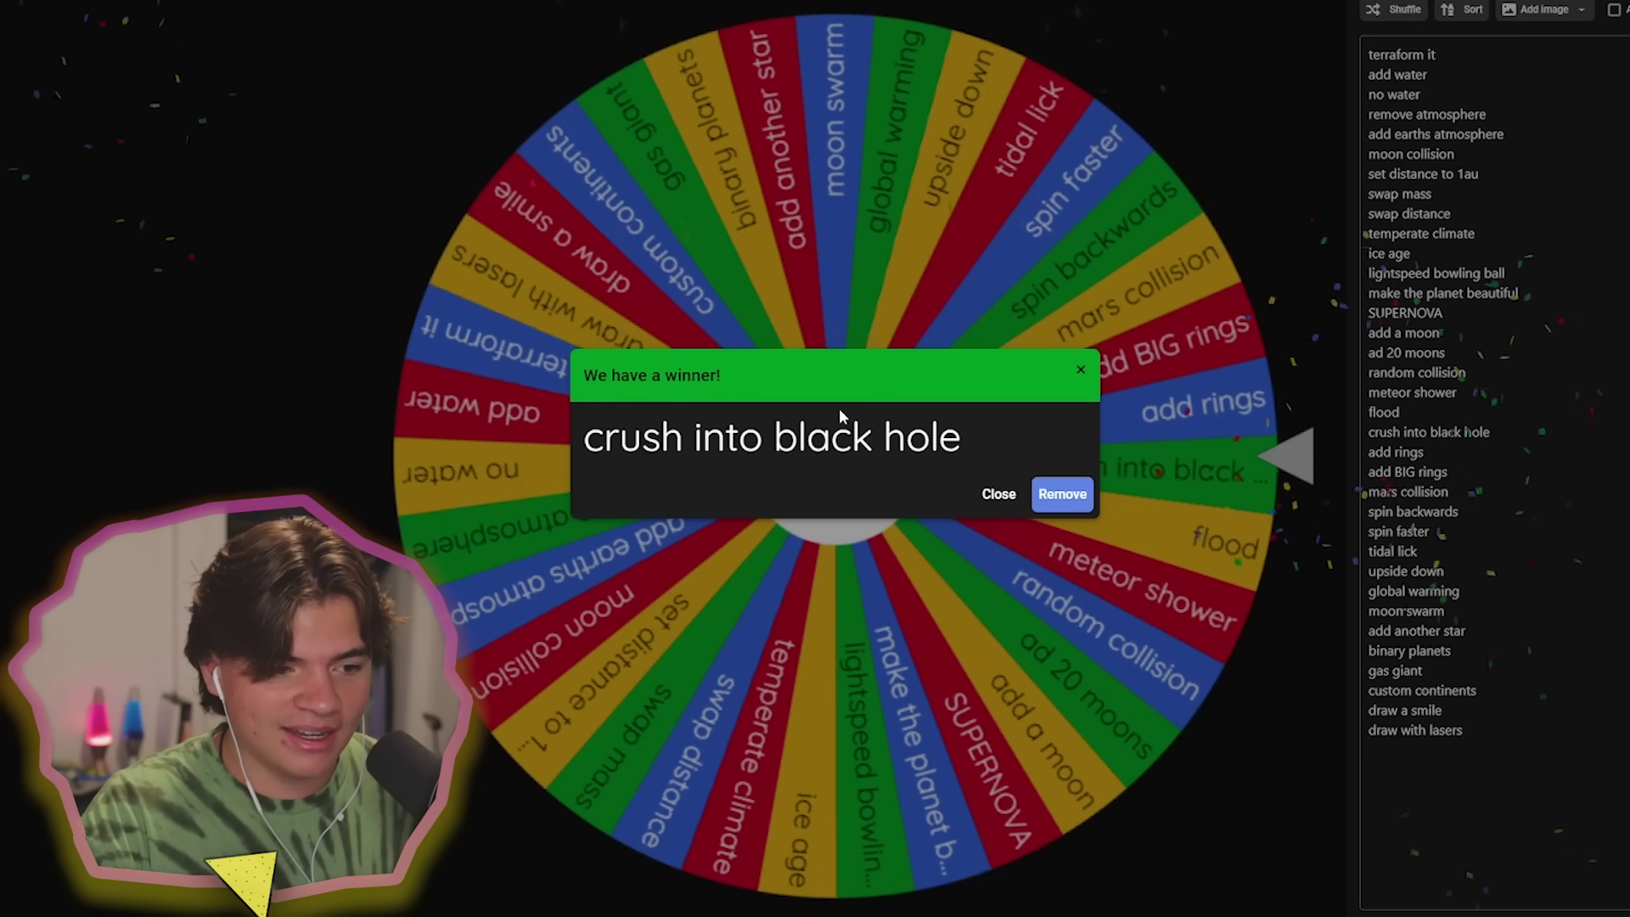
click(1007, 494)
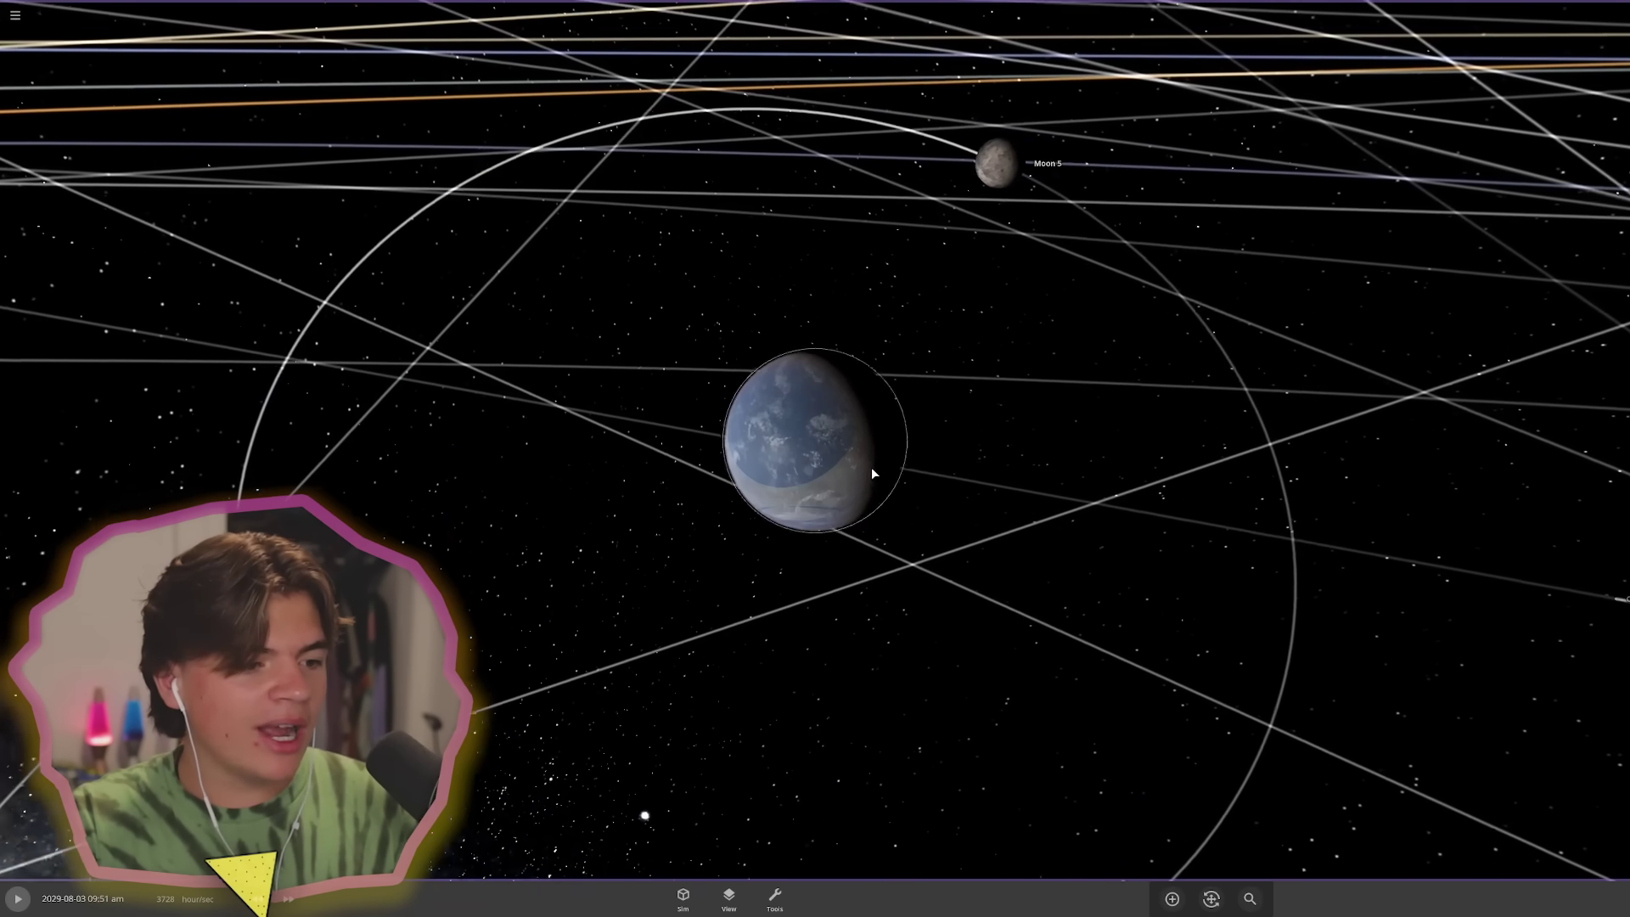
key(space)
click(868, 535)
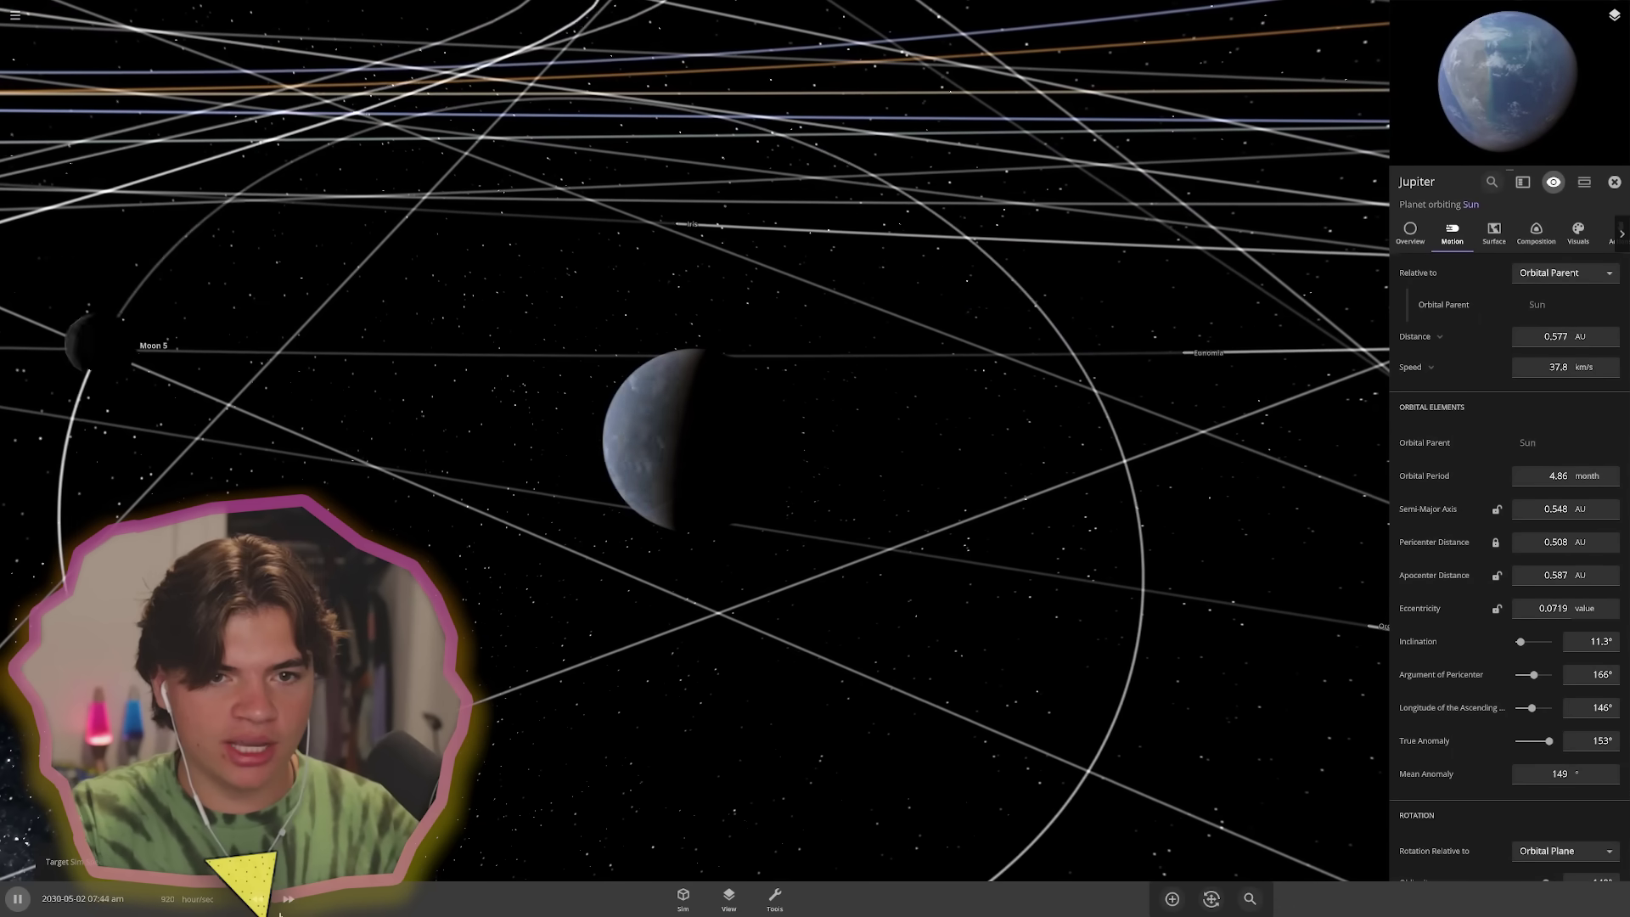
click(259, 898)
drag(543, 560, 735, 482)
scroll(713, 518, up, 4)
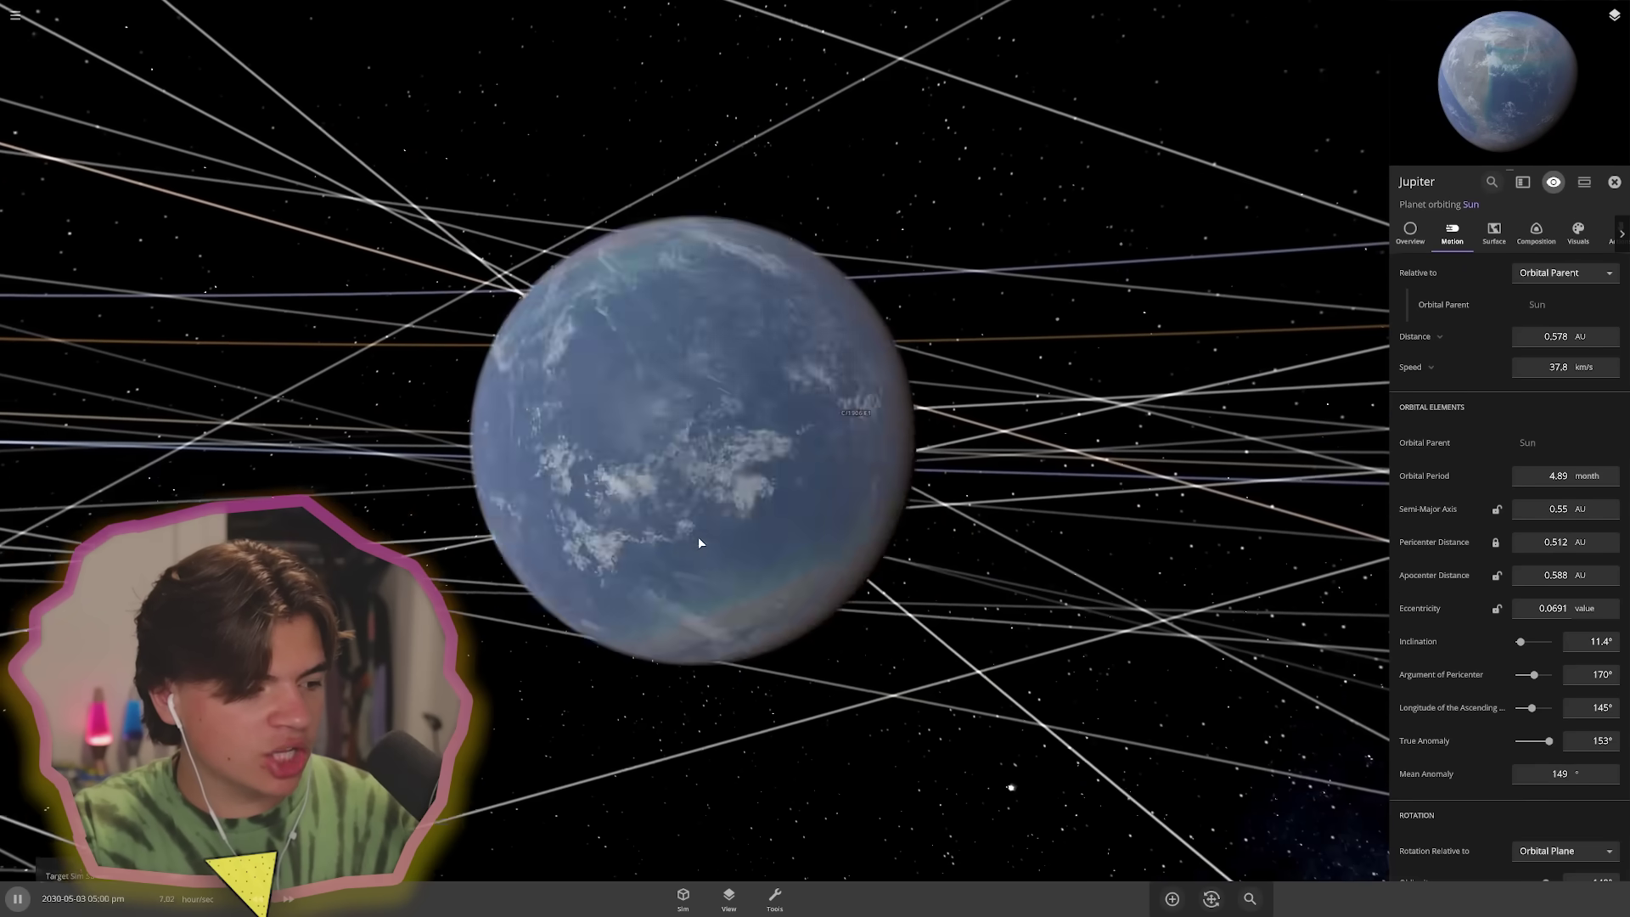
drag(699, 542, 730, 620)
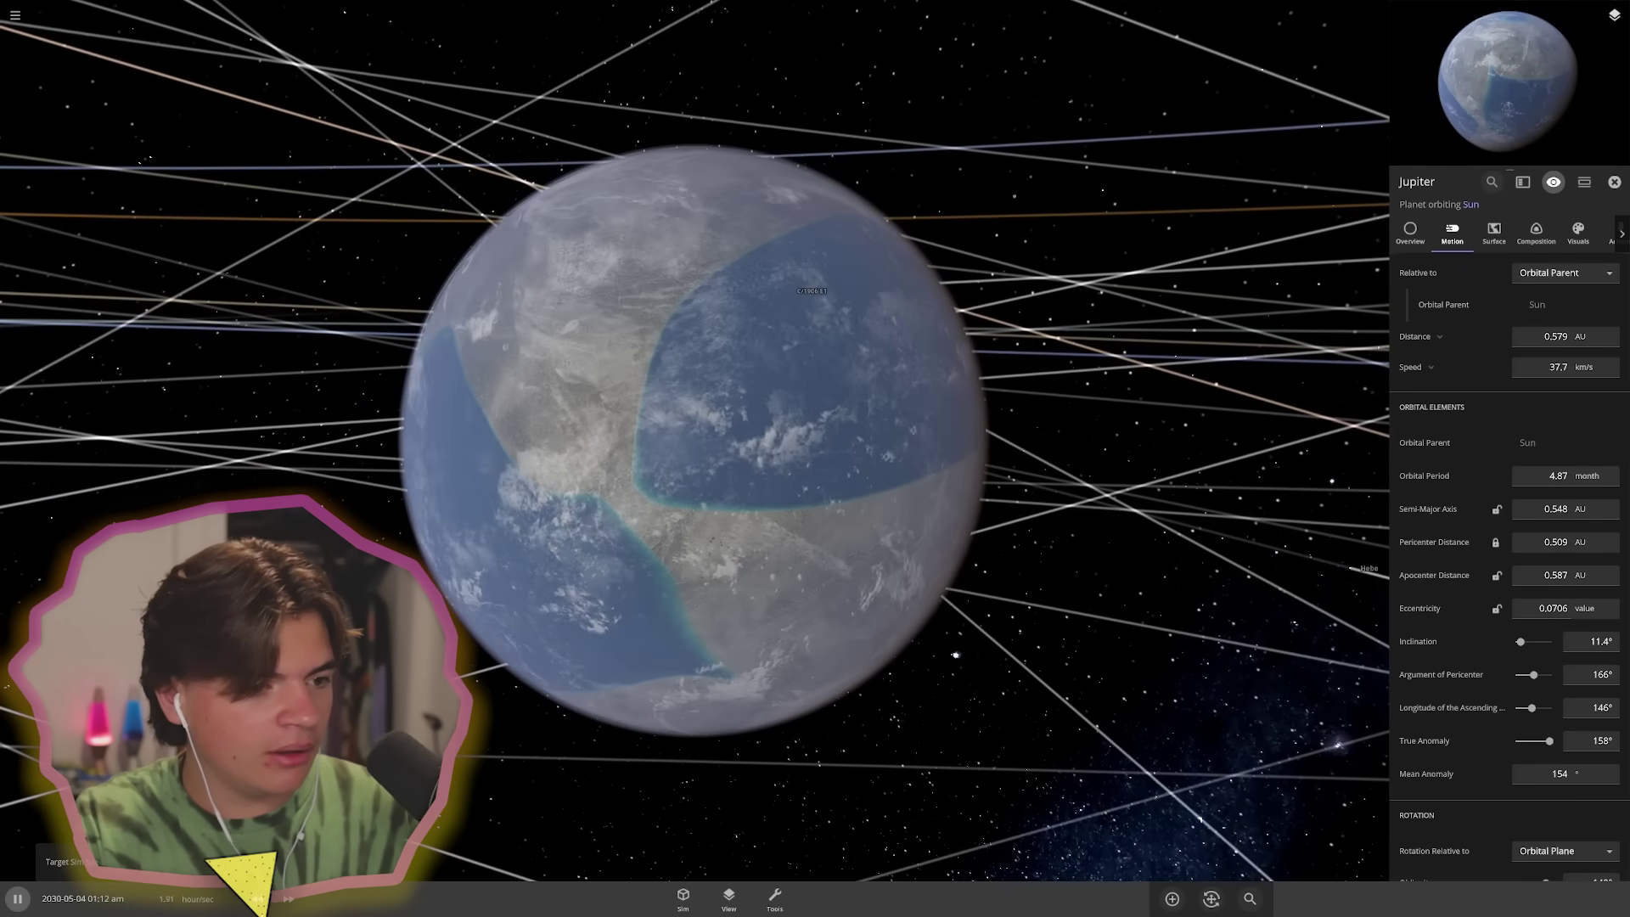
- Shrink Jupiter's radius to 1.01 km in its overview properties and check its size against its remaining moon
click(1411, 234)
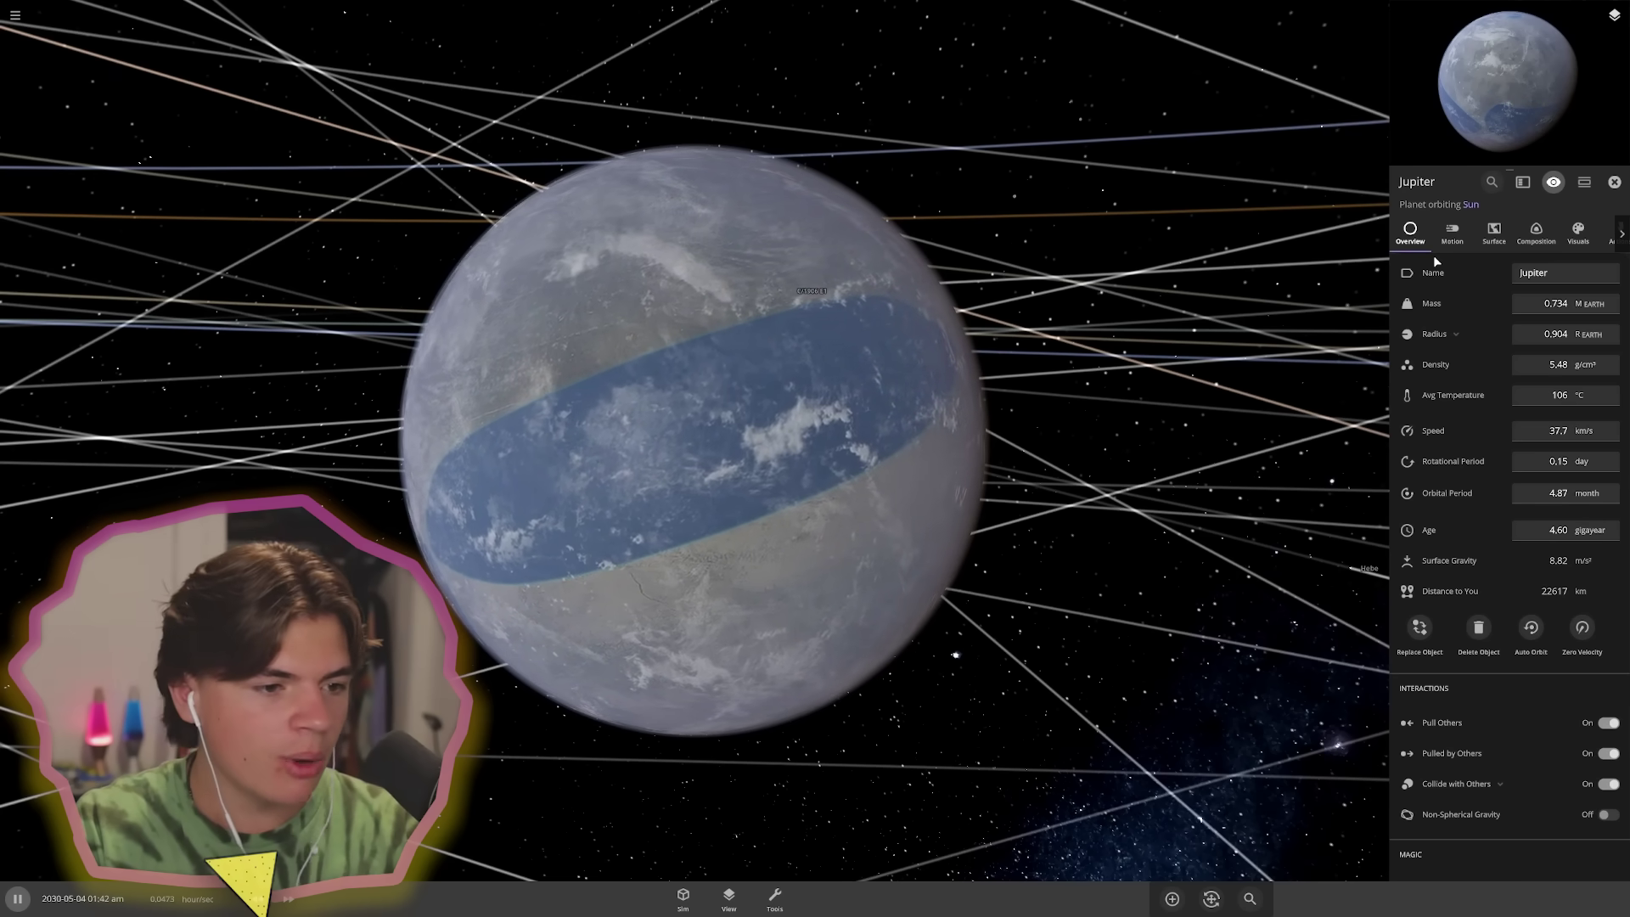
click(1539, 334)
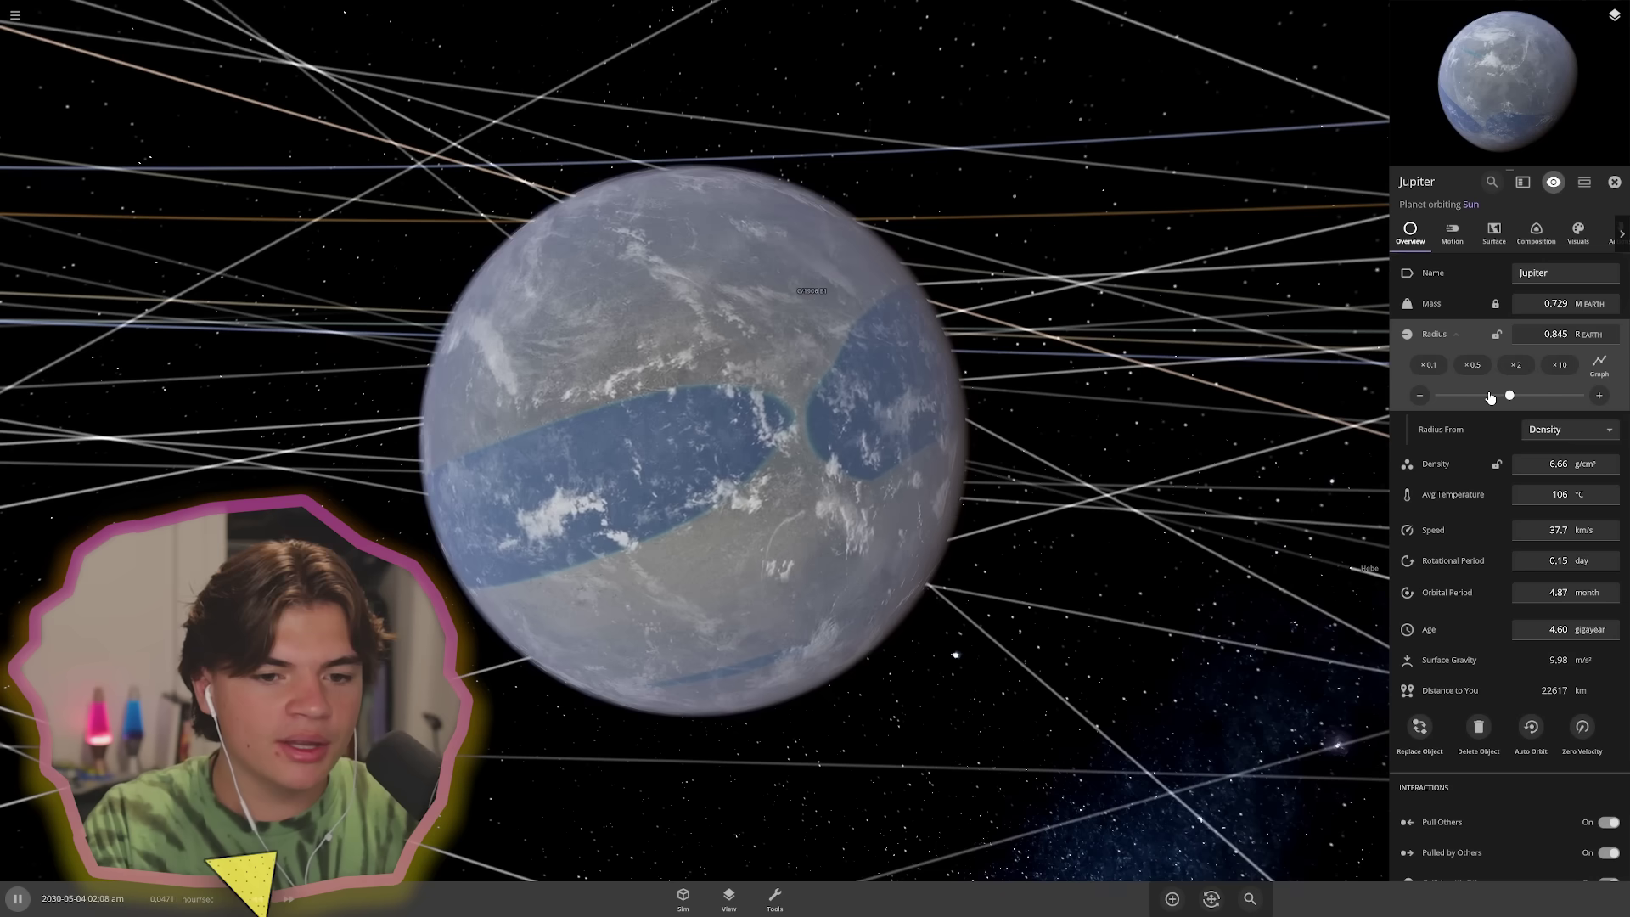
drag(1471, 402, 1478, 407)
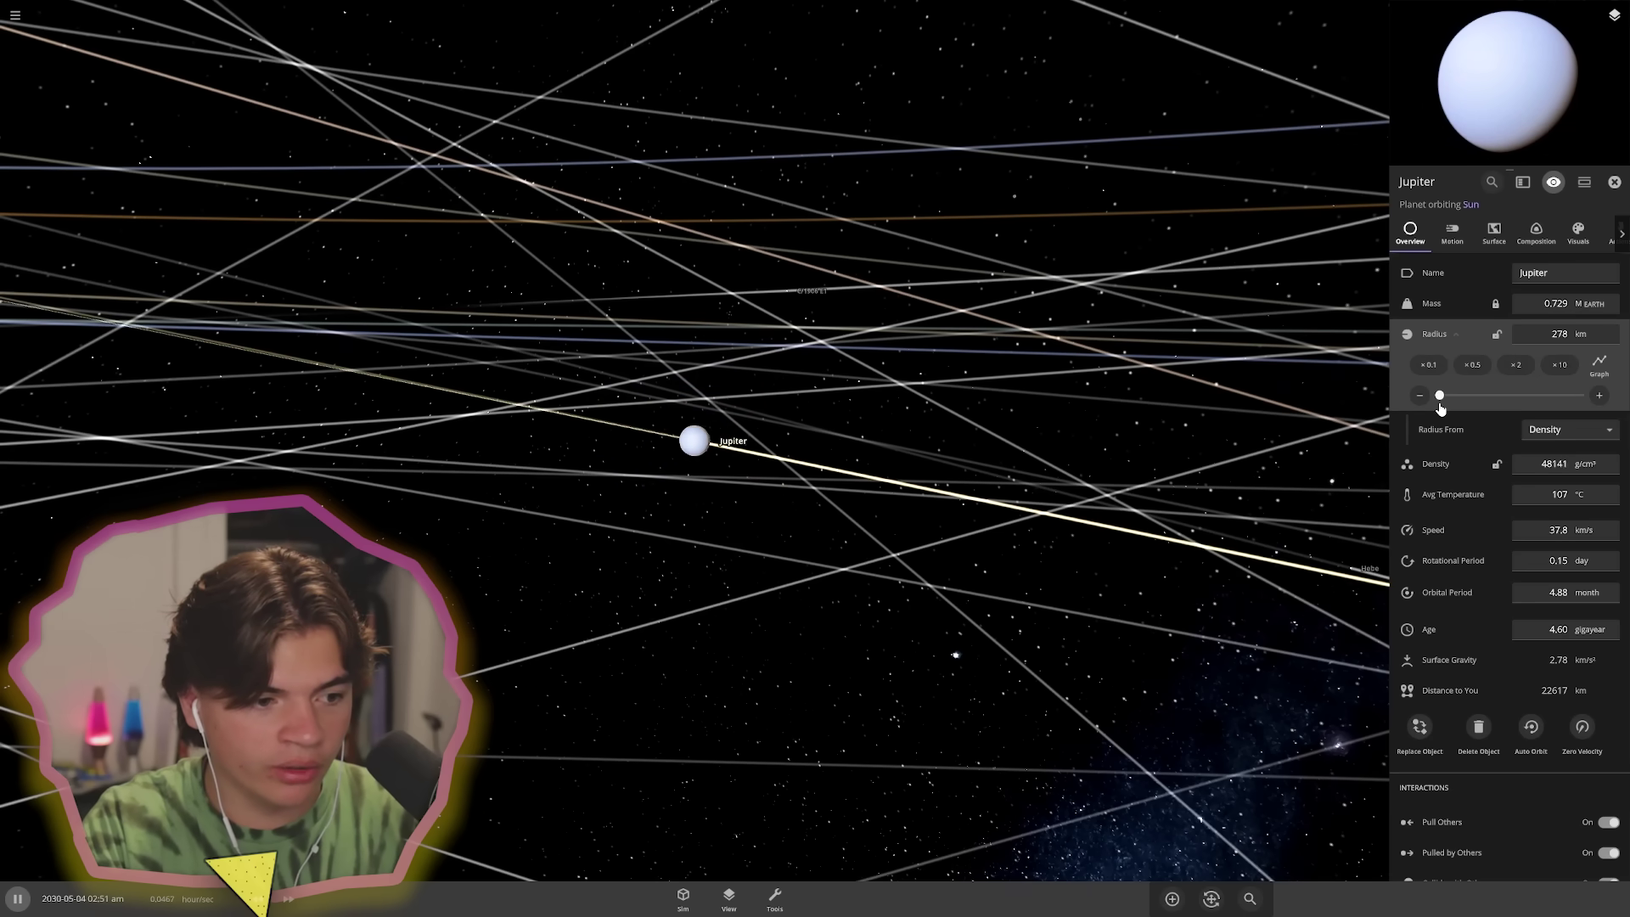
drag(1439, 406, 1435, 406)
drag(611, 416, 674, 390)
scroll(504, 430, down, 8)
scroll(676, 395, up, 10)
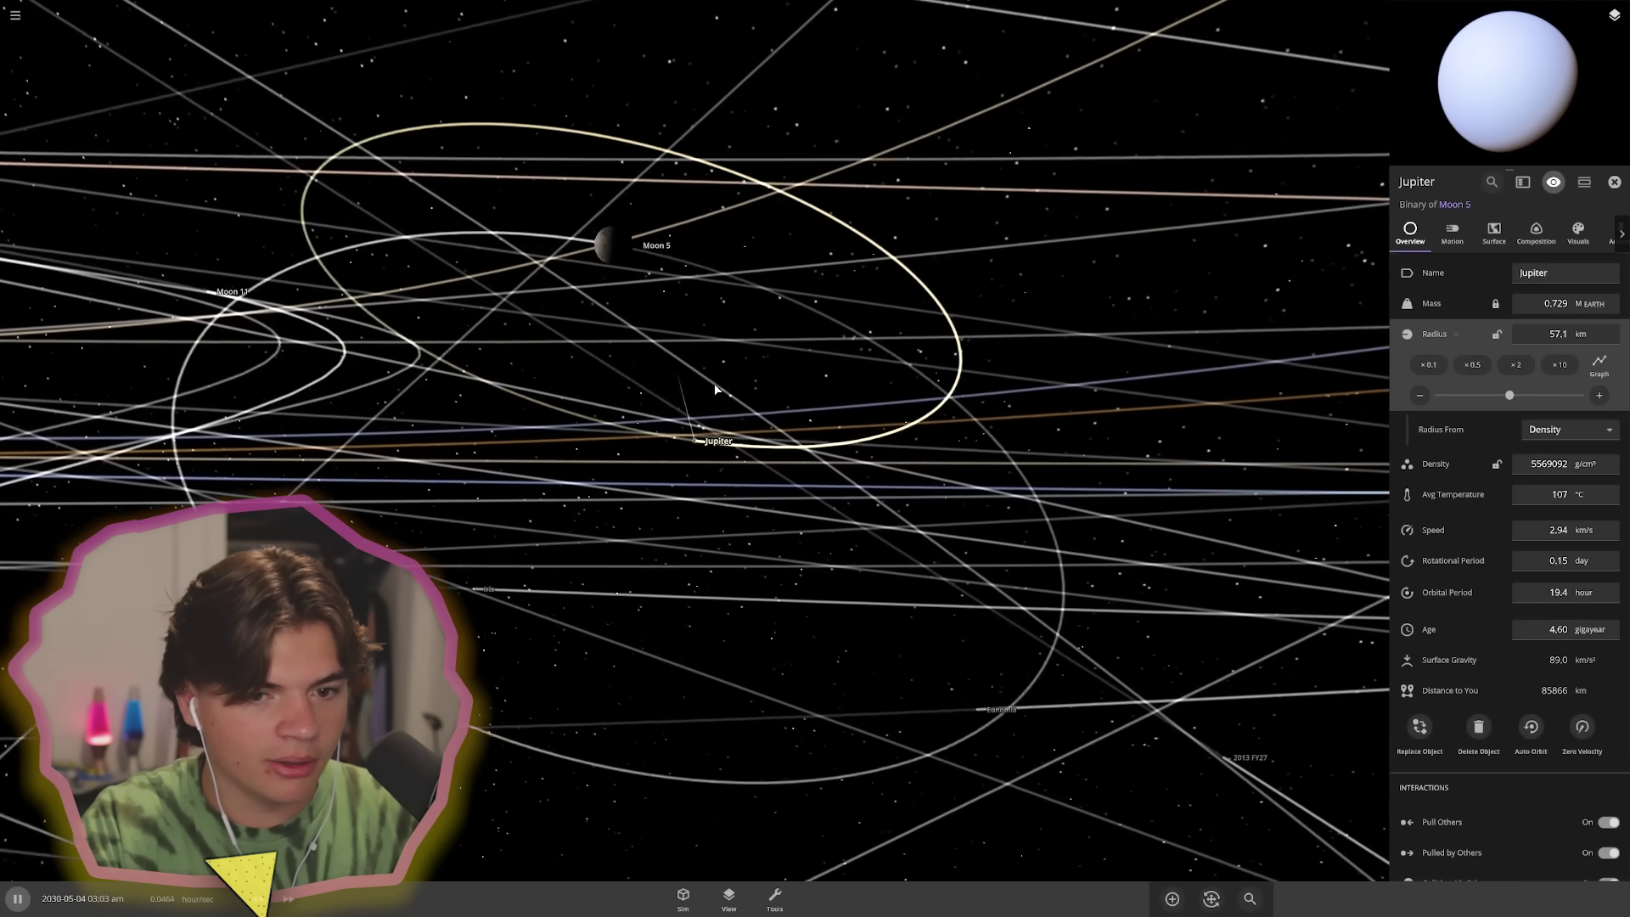
scroll(704, 454, up, 8)
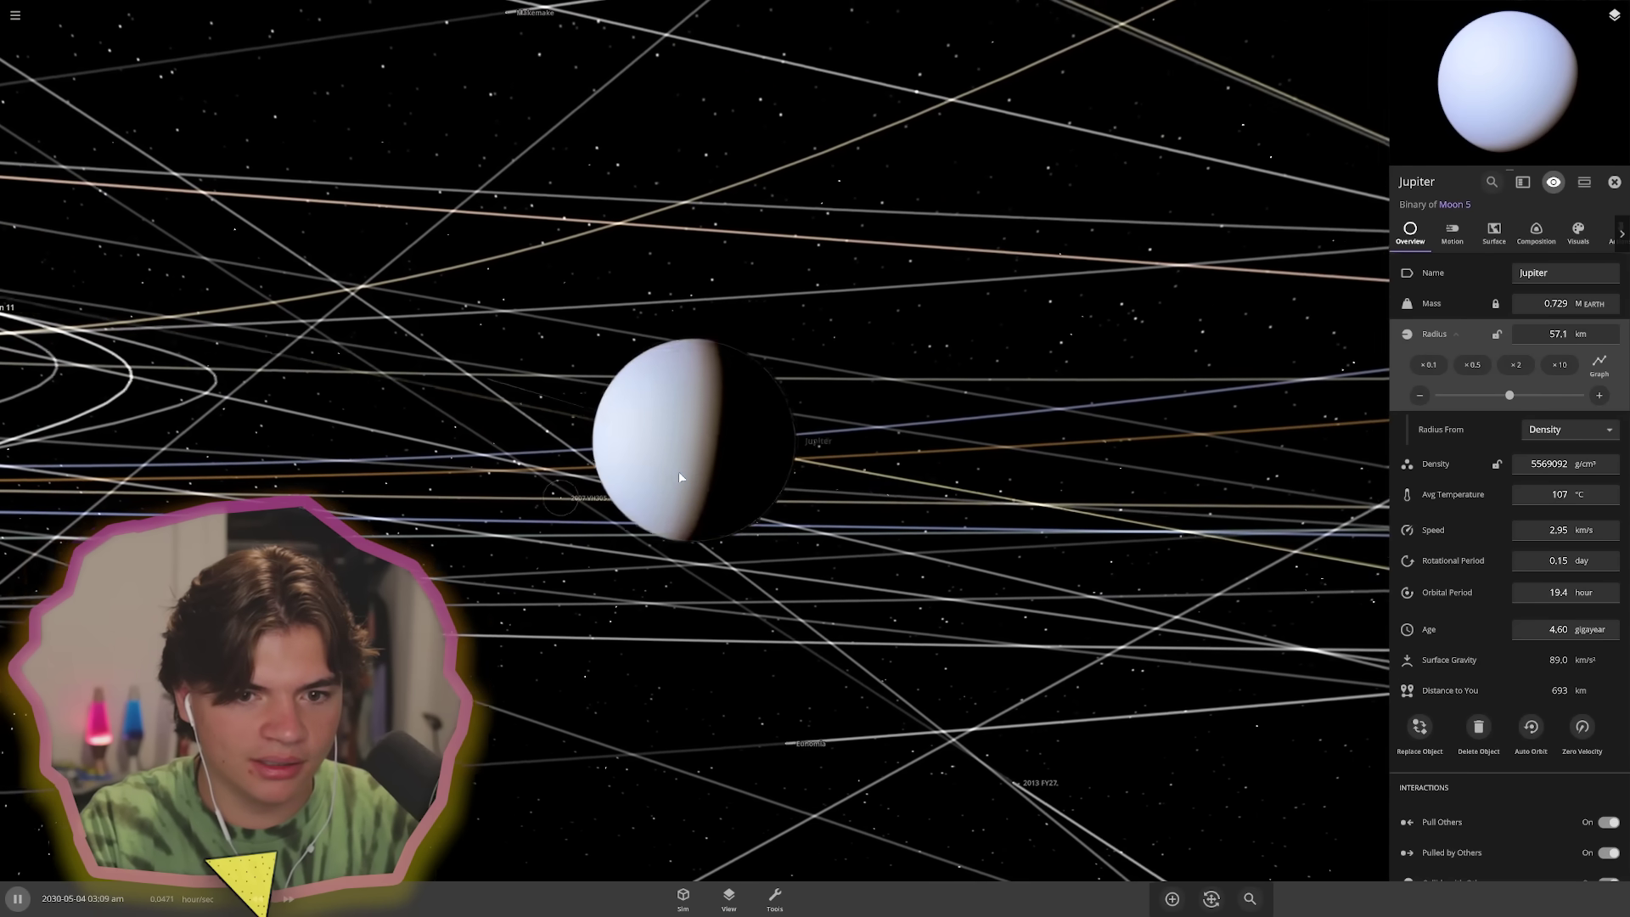
drag(1509, 396, 1444, 396)
scroll(854, 495, up, 5)
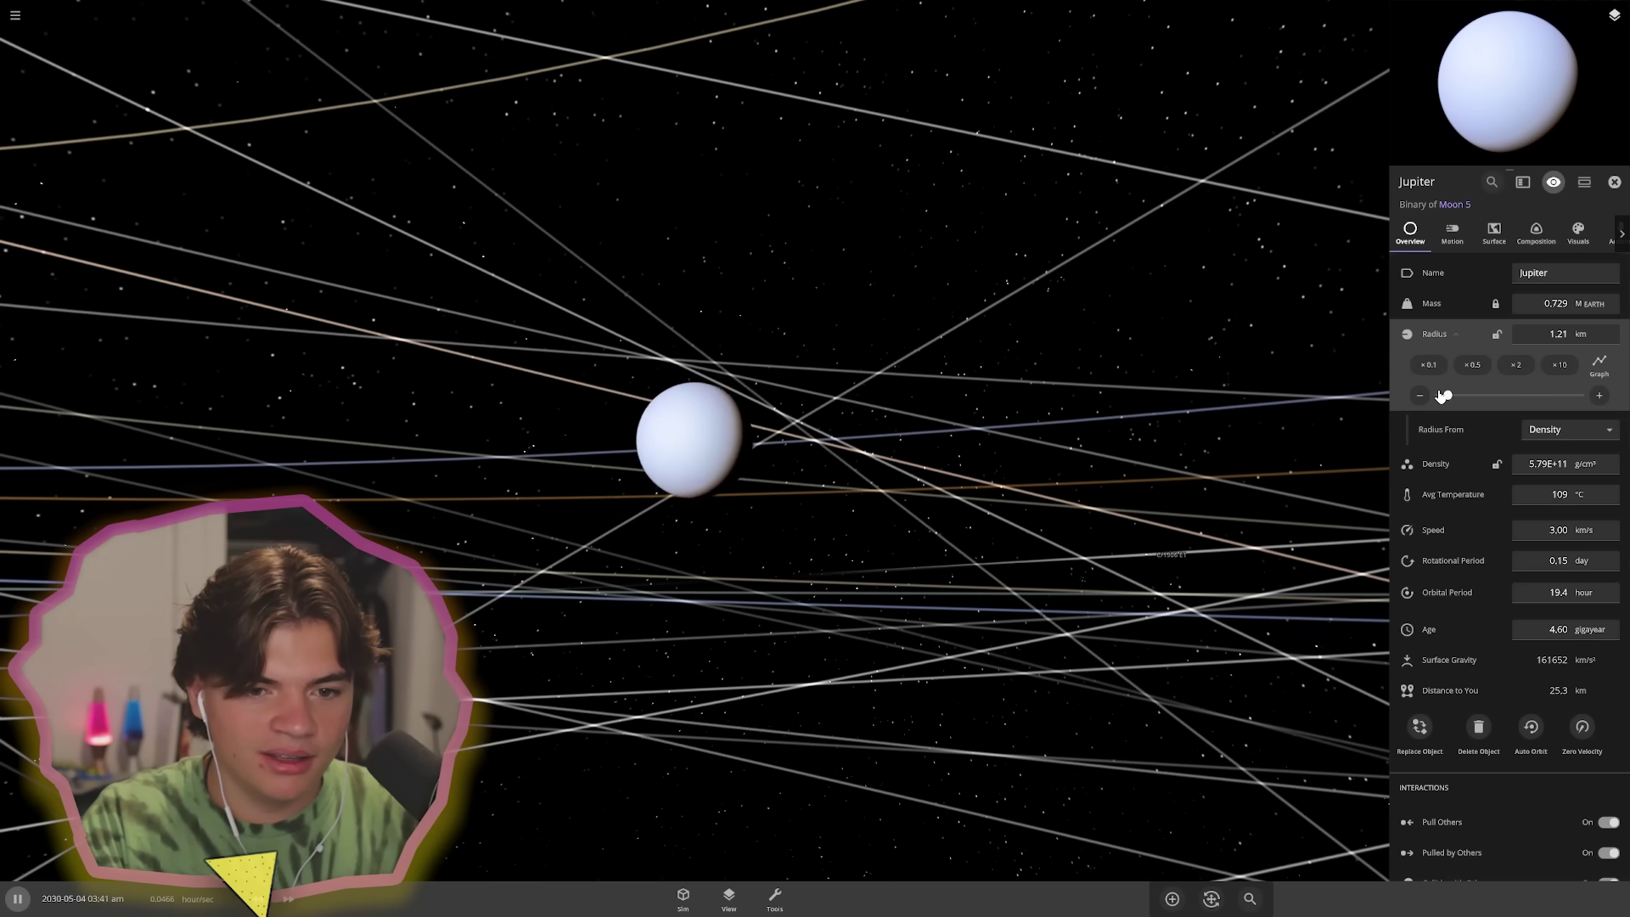
- Place Earth as a still object close to the shrunken Jupiter and pause the simulation to compare their sizes
click(1184, 900)
scroll(594, 764, up, 2)
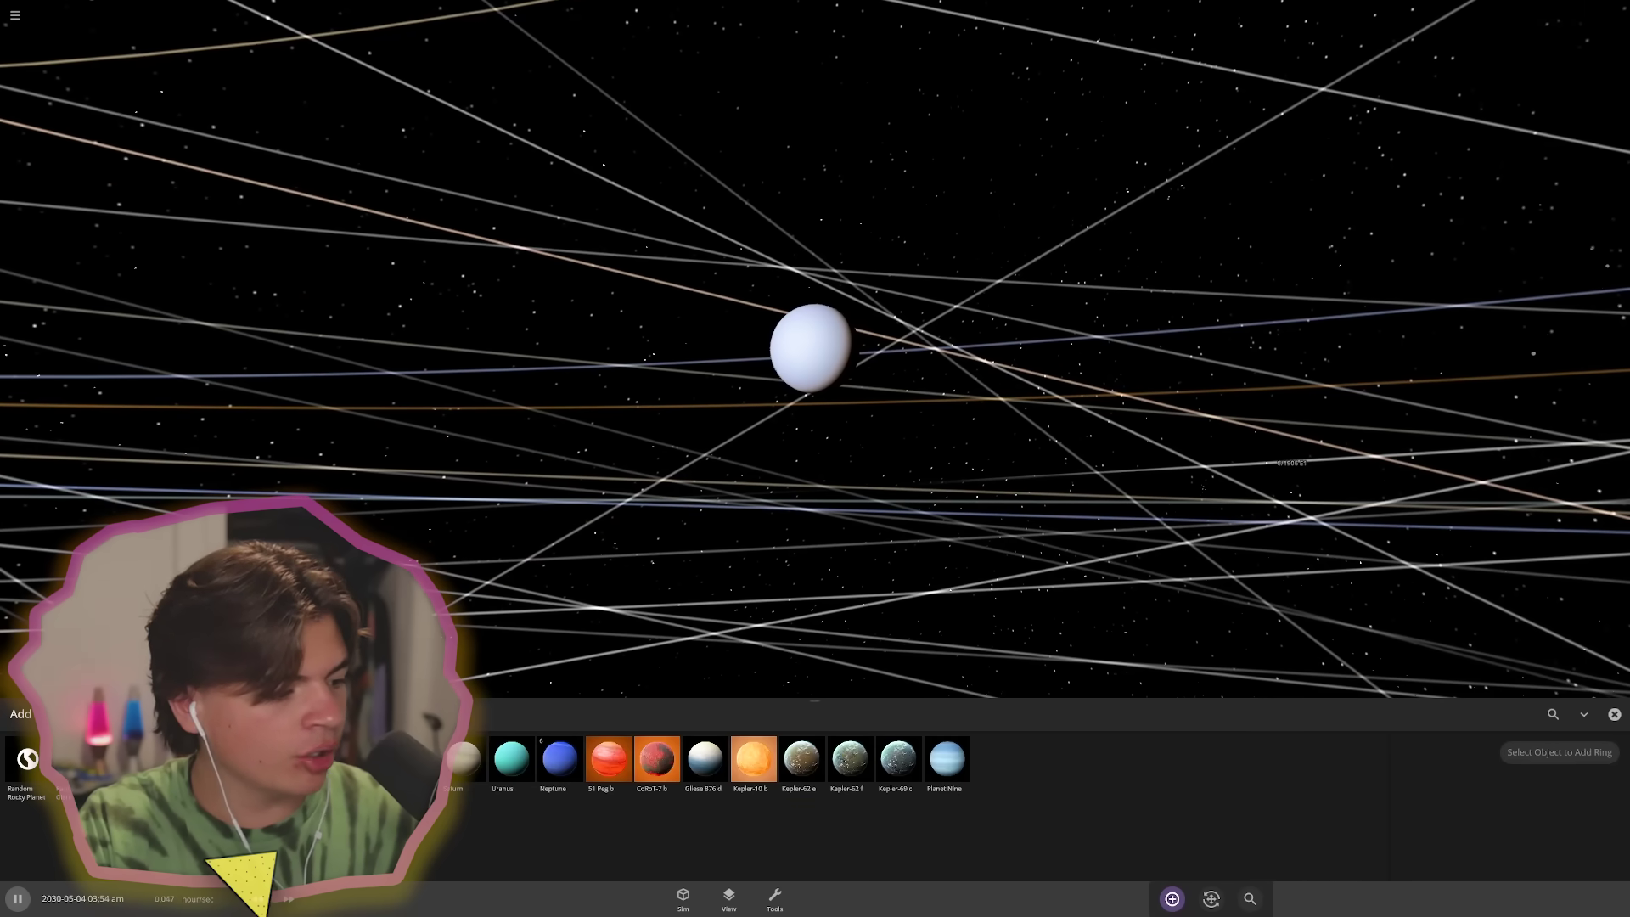
click(561, 758)
scroll(1109, 400, down, 10)
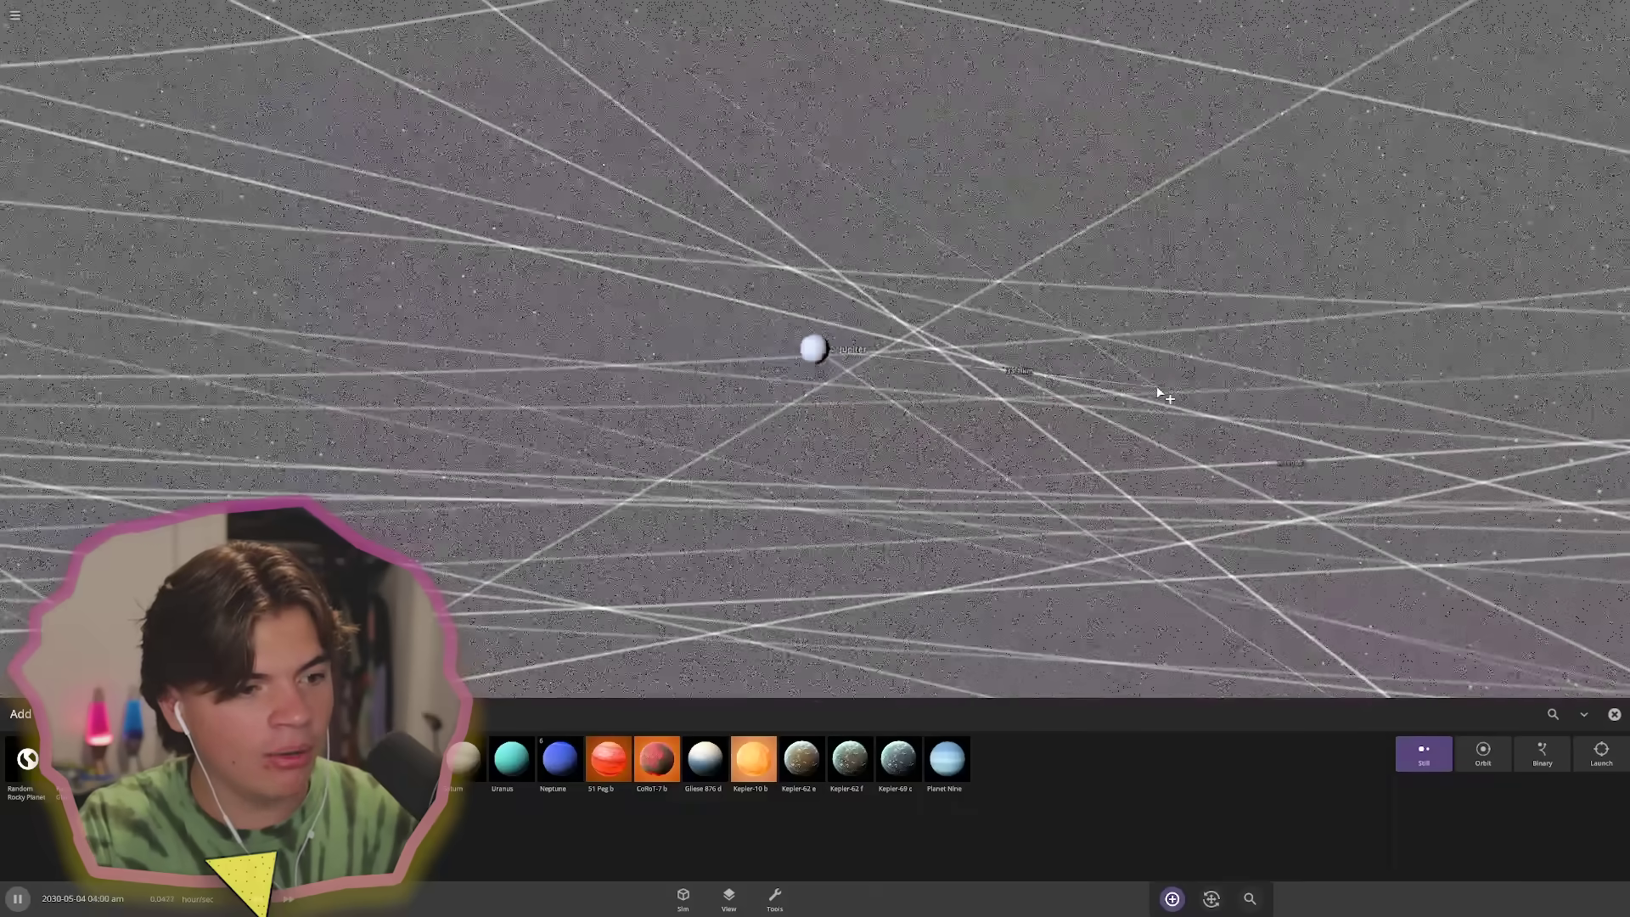
scroll(1197, 386, down, 8)
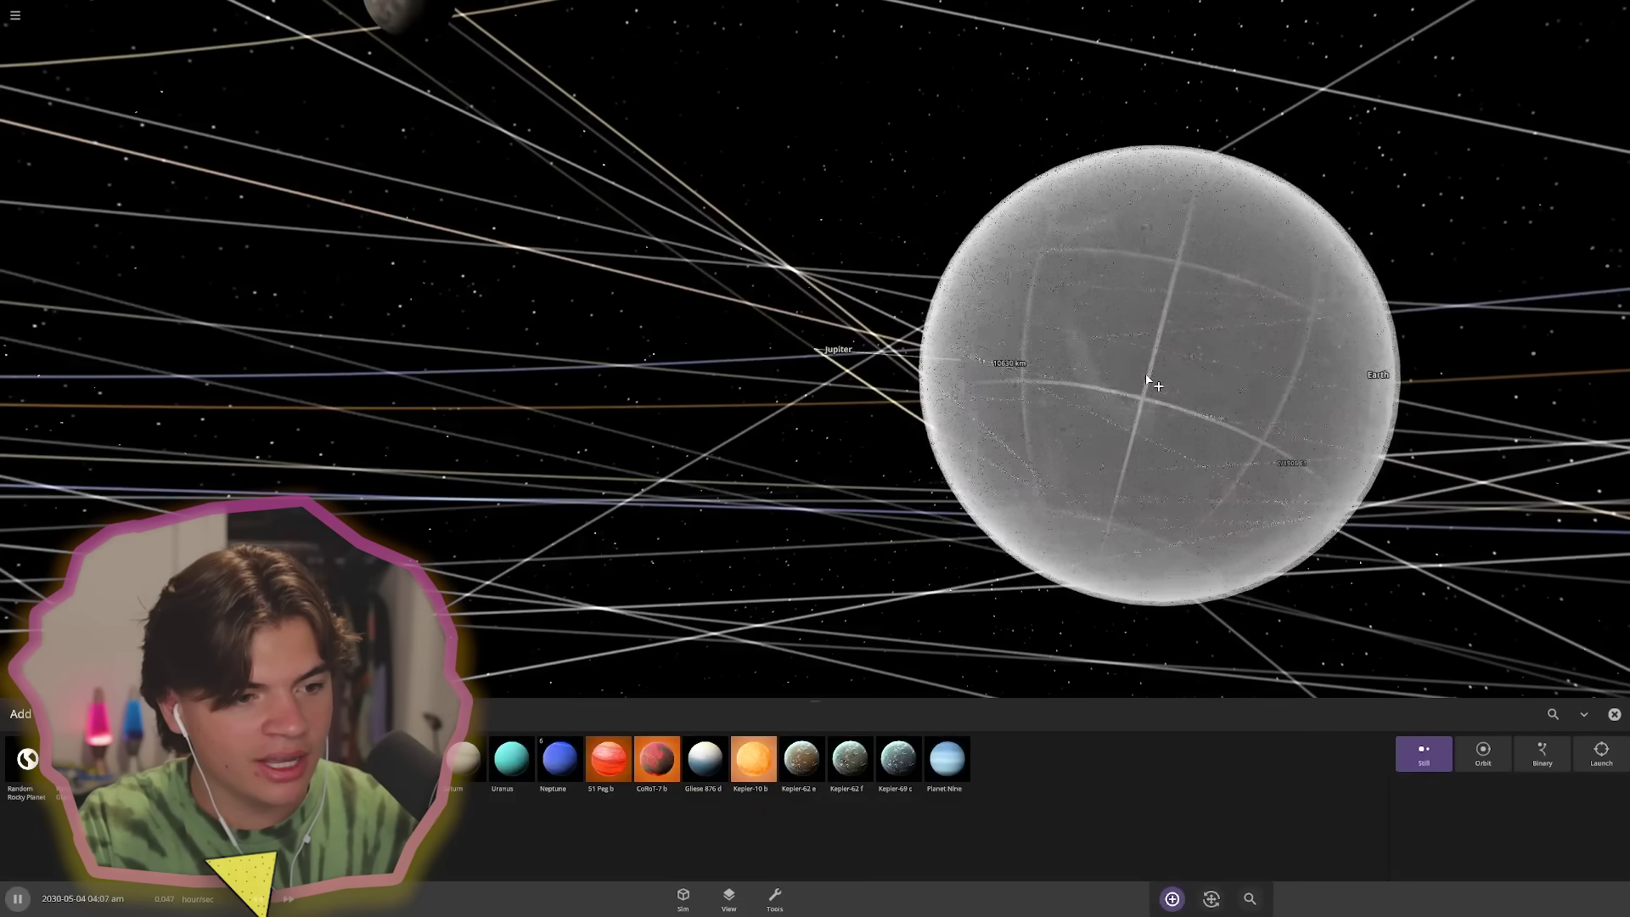
key(Escape)
key(space)
key(Escape)
drag(1053, 456, 1132, 543)
scroll(1186, 503, up, 5)
scroll(1186, 502, up, 3)
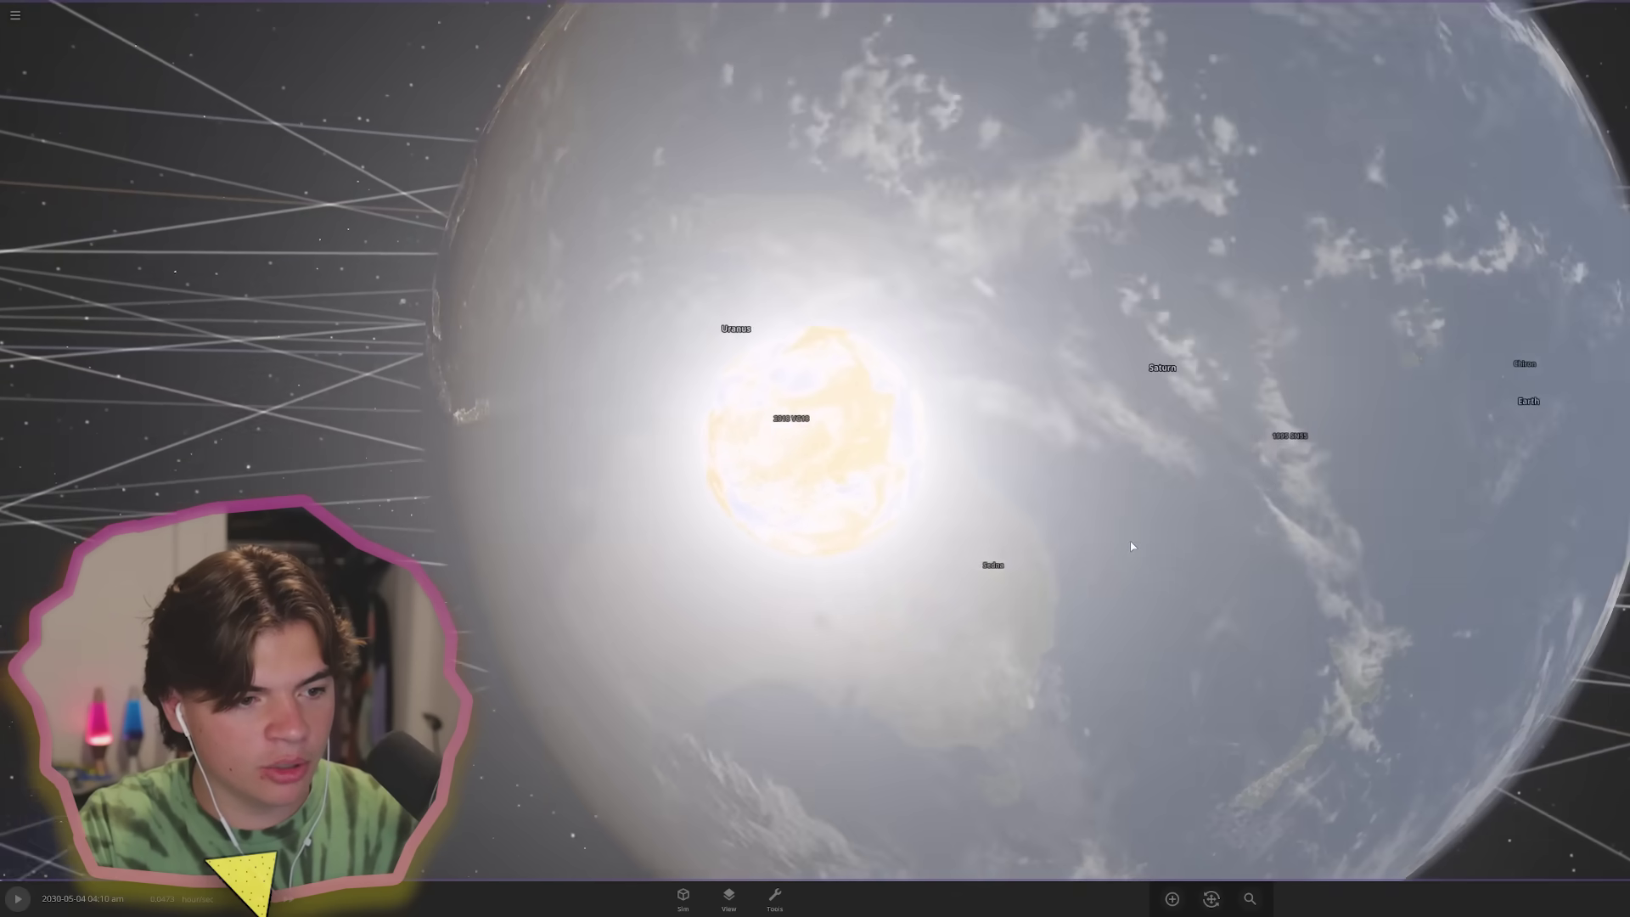
- Reopen Jupiter's overview properties and reduce its radius to about 22.9 m
scroll(1154, 535, down, 5)
scroll(1153, 535, down, 4)
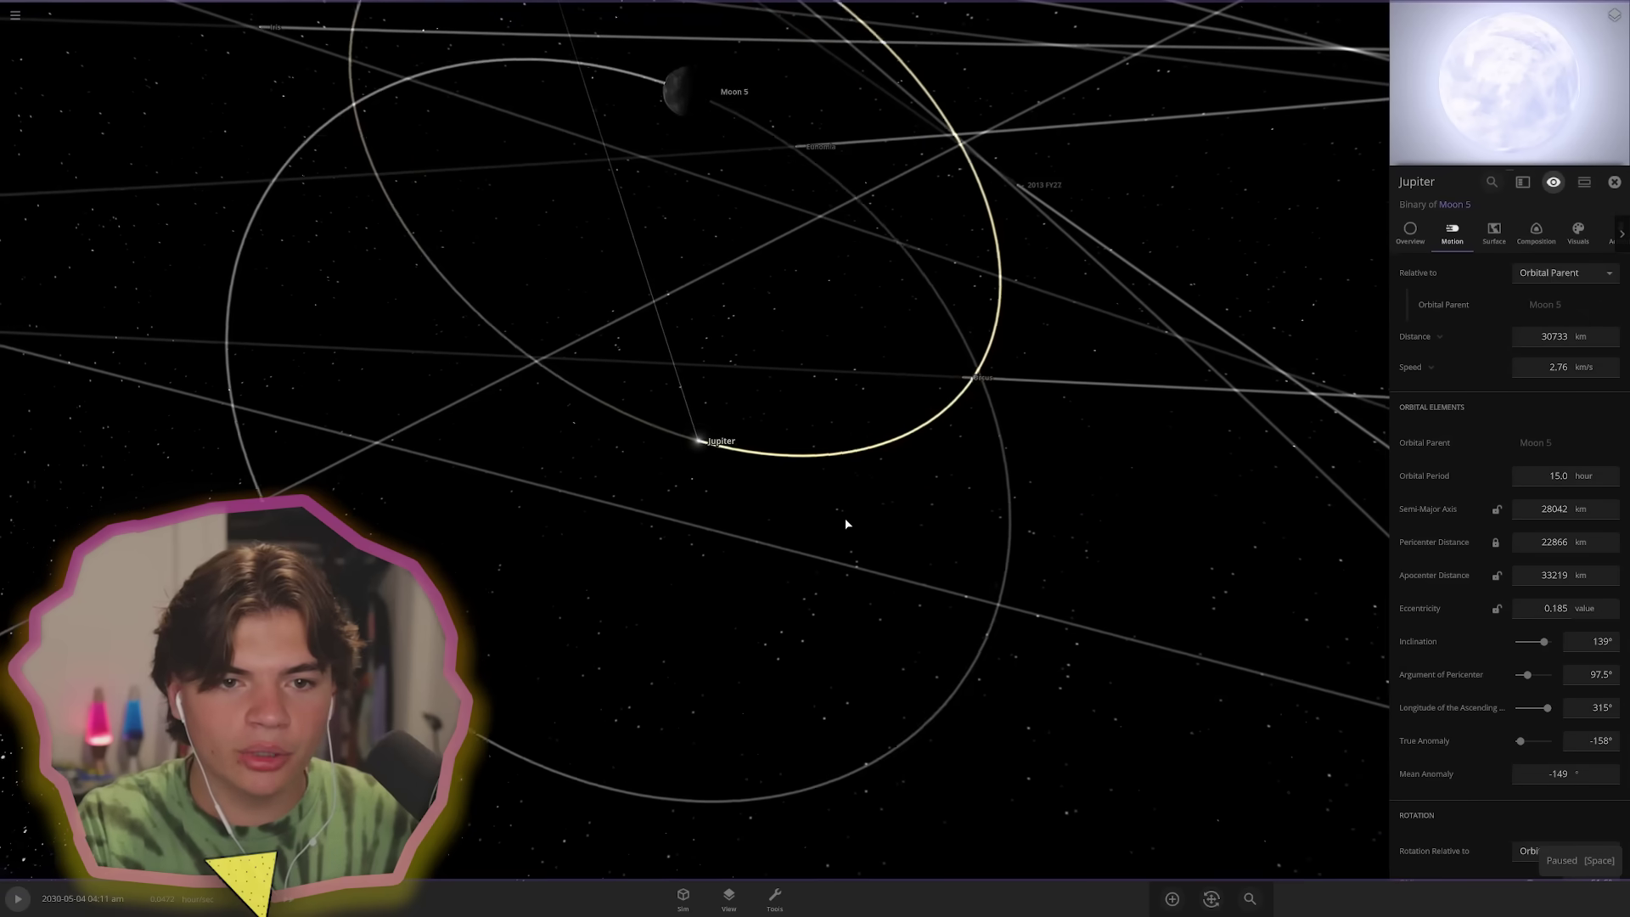
scroll(845, 521, up, 5)
scroll(743, 510, up, 10)
click(1410, 231)
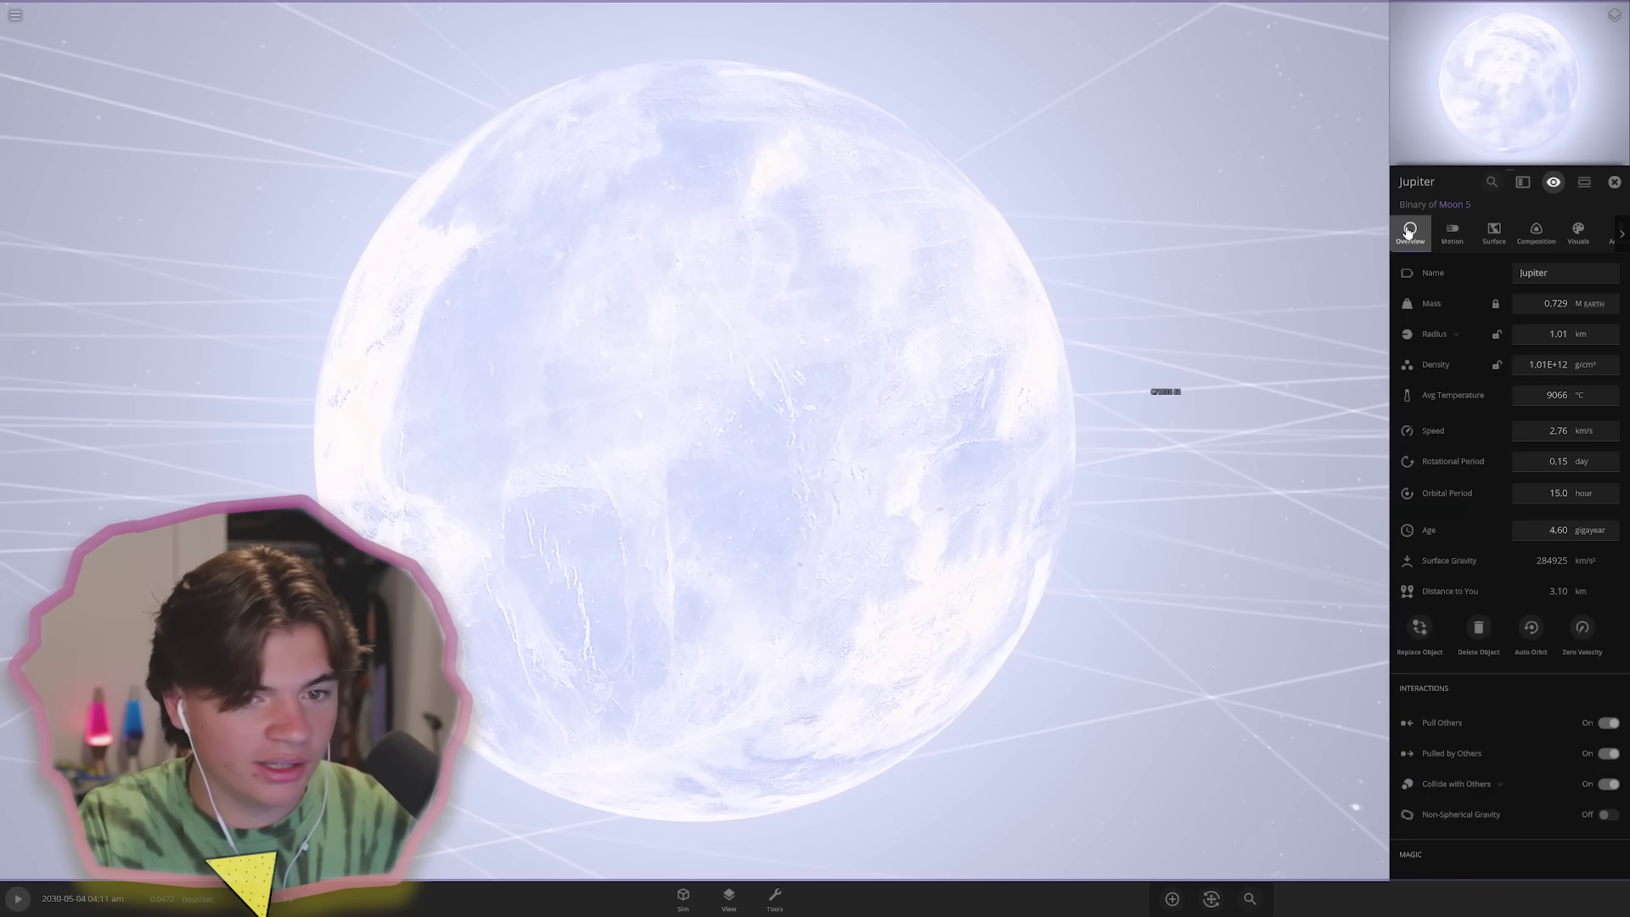
click(1526, 336)
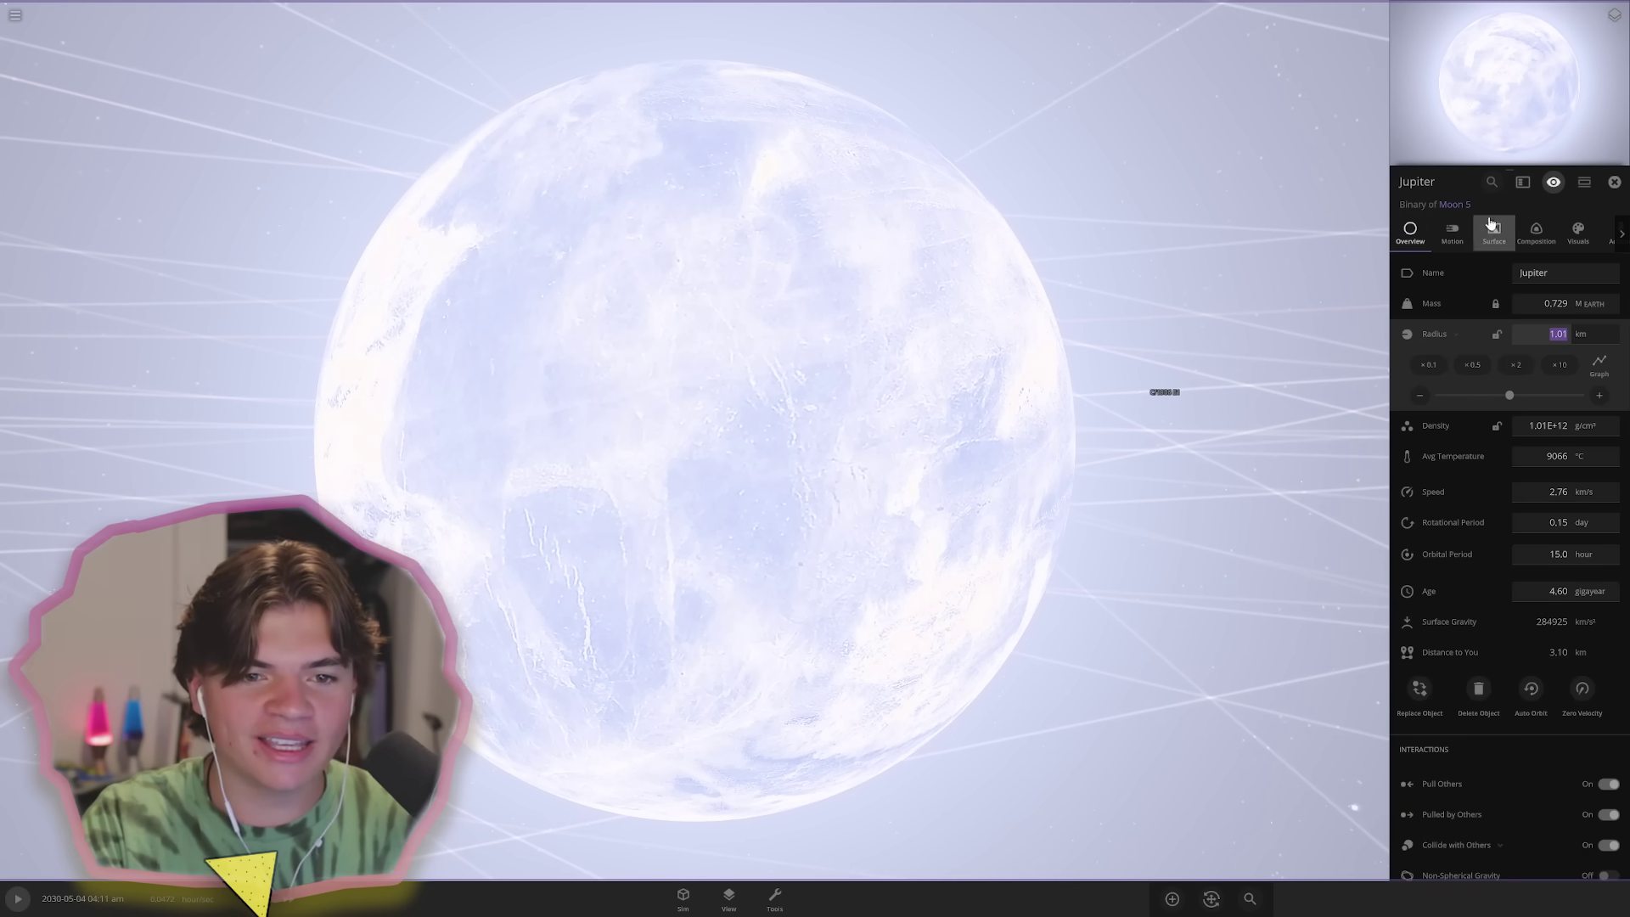
click(1523, 239)
click(1494, 233)
click(1529, 336)
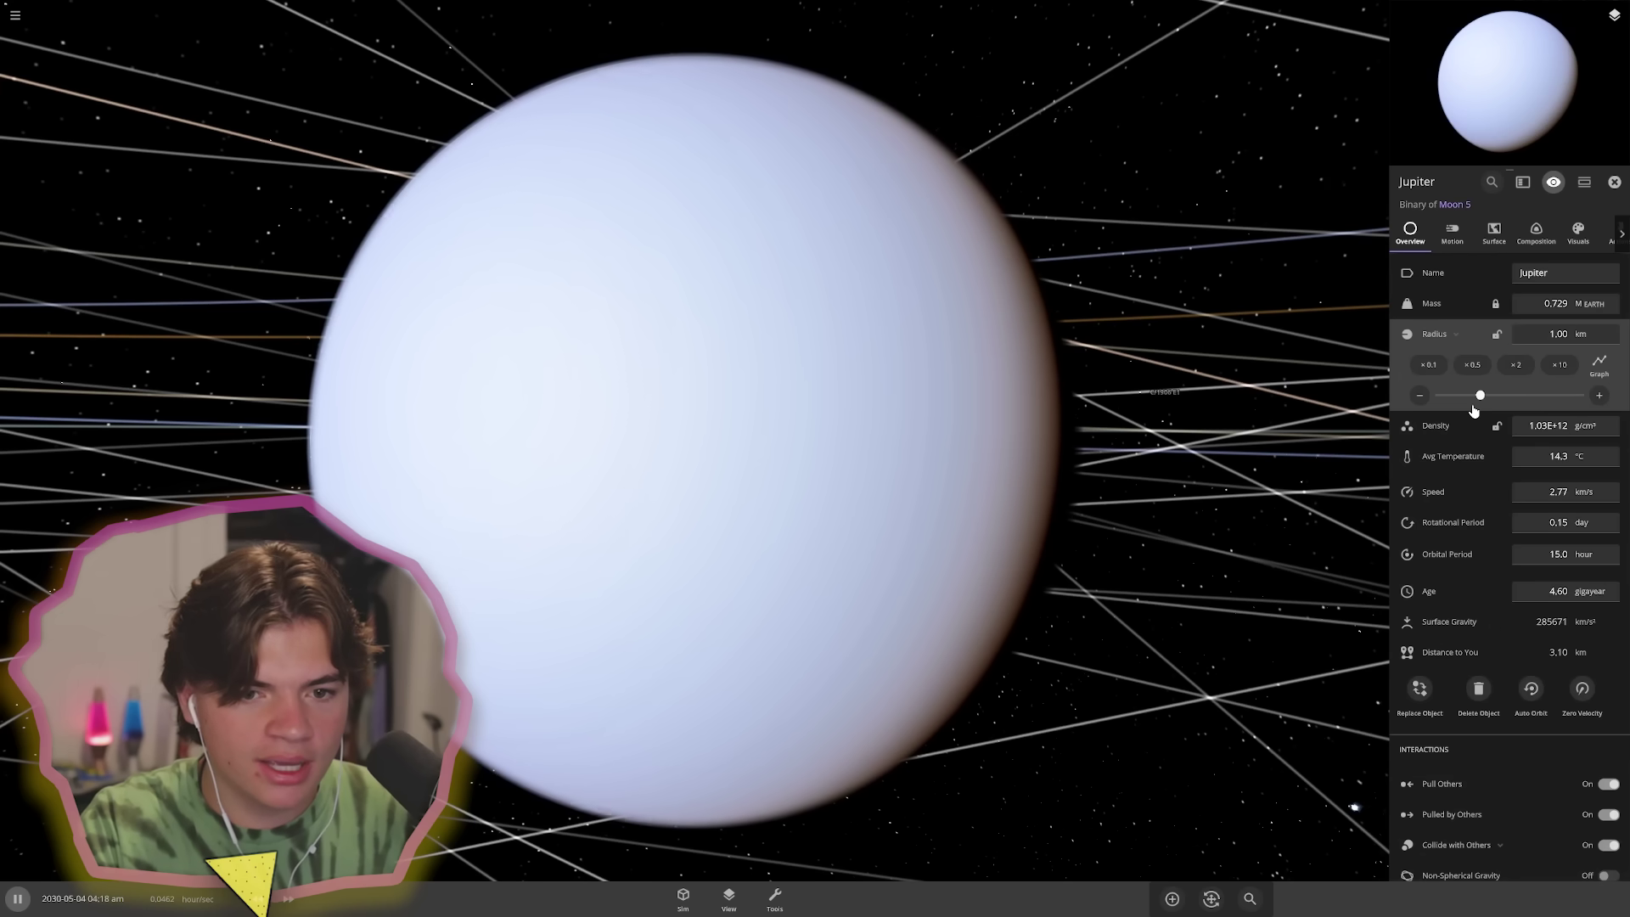
drag(1474, 411, 1435, 411)
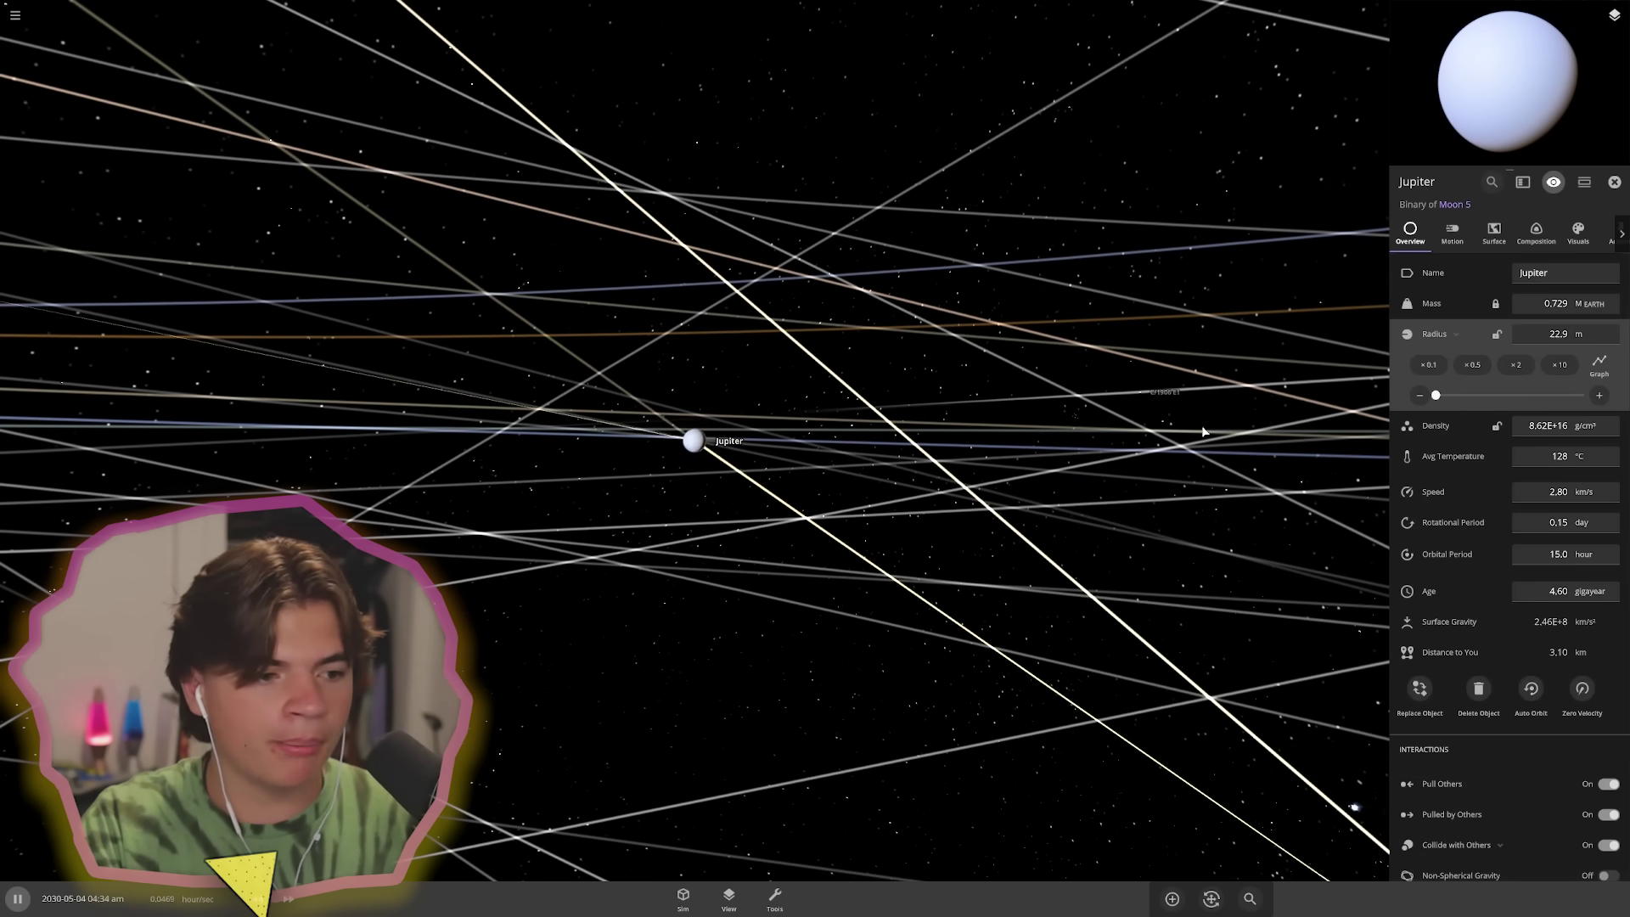
- Shrink Jupiter's radius further to 6.37 mm to turn it into a black hole, and close its properties
scroll(730, 396, up, 5)
scroll(1519, 388, down, 2)
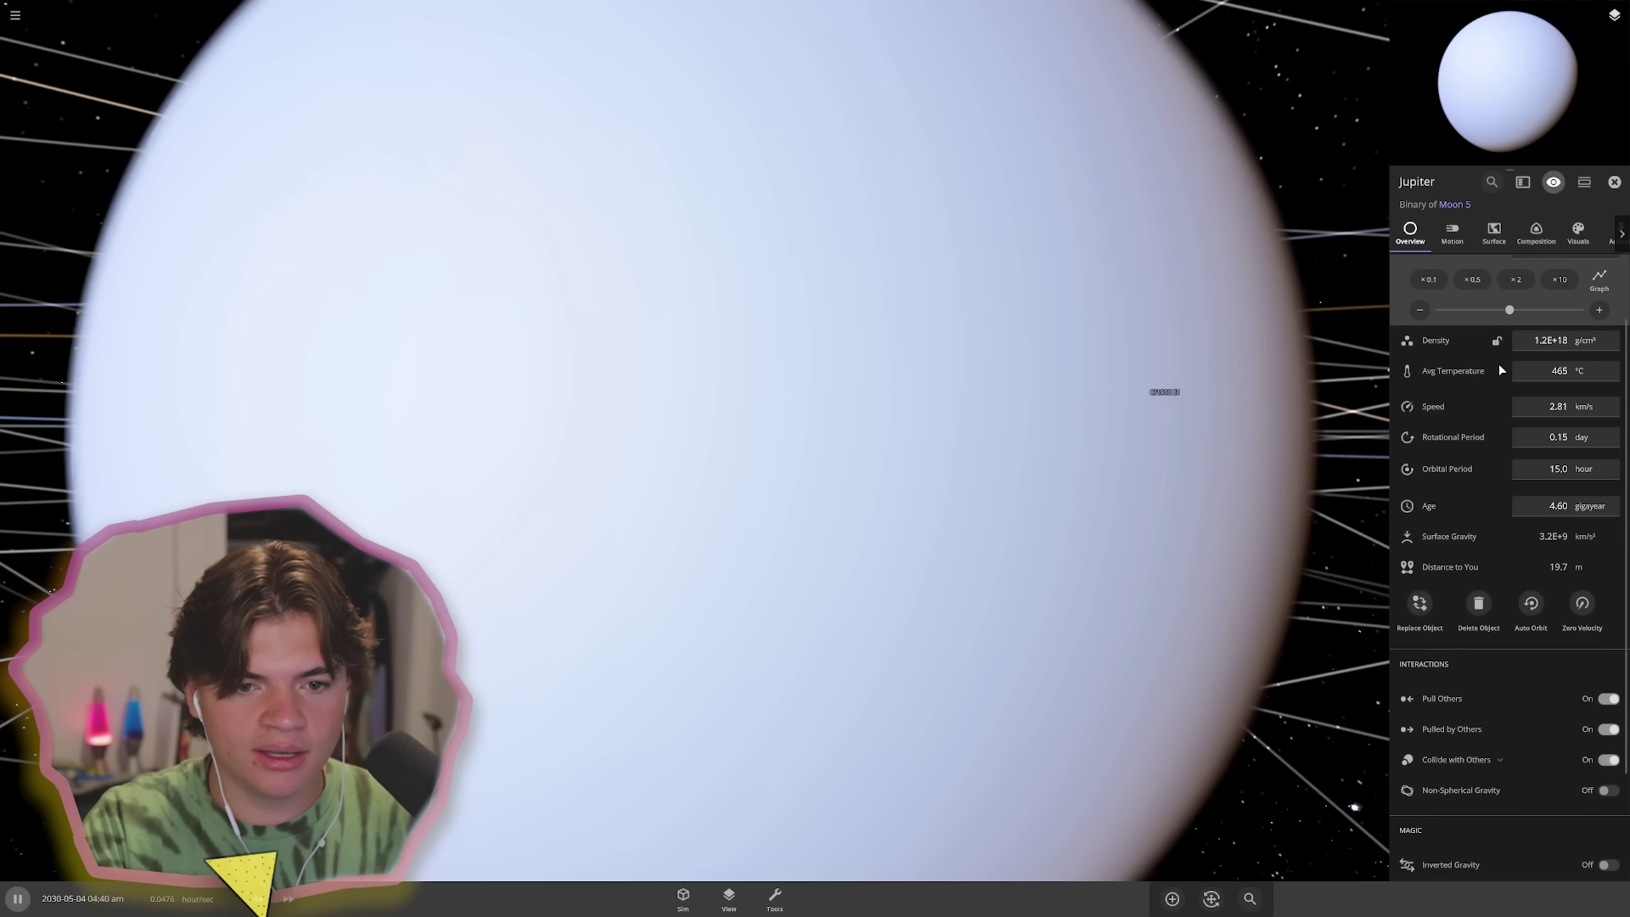
scroll(1503, 348, up, 2)
drag(1502, 407, 1462, 410)
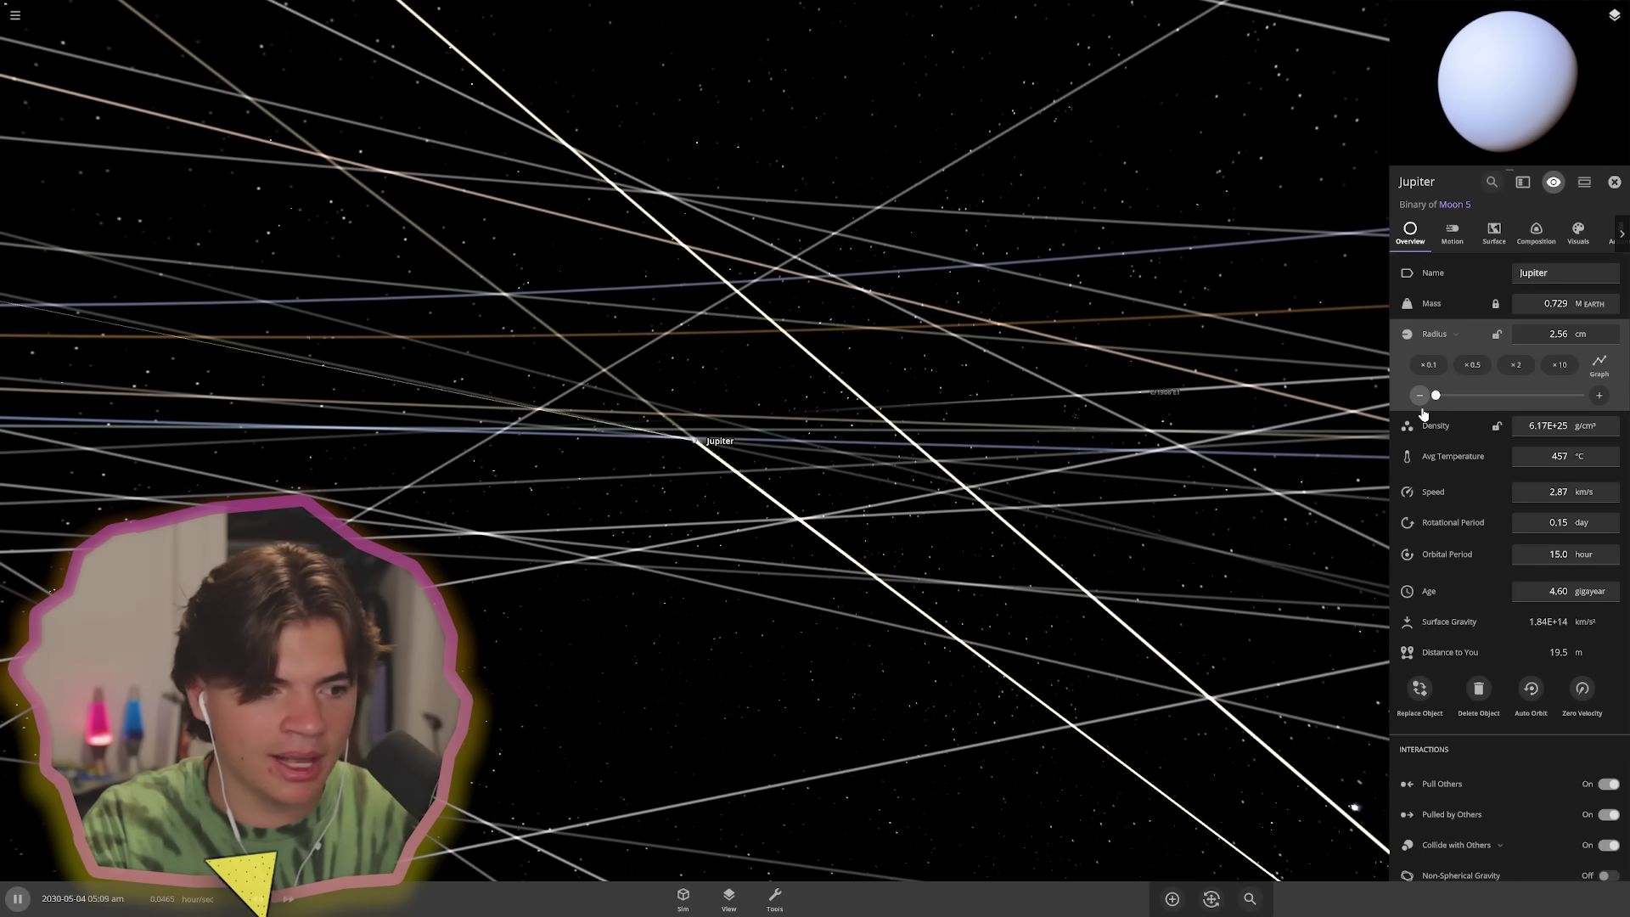
scroll(723, 446, up, 5)
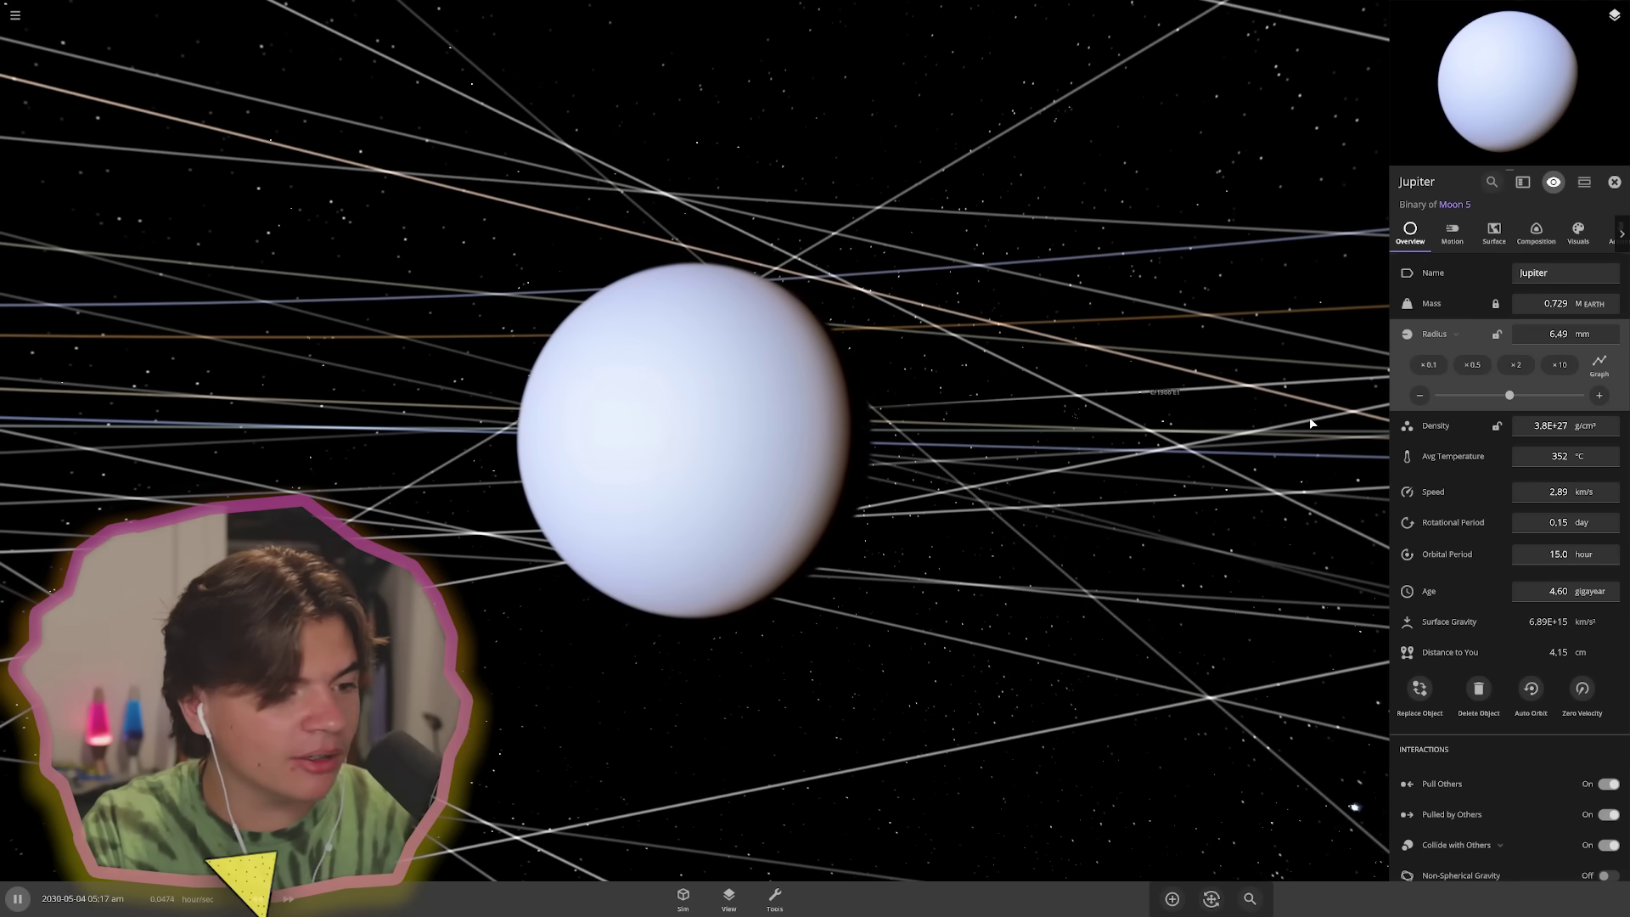
drag(1494, 407, 1412, 423)
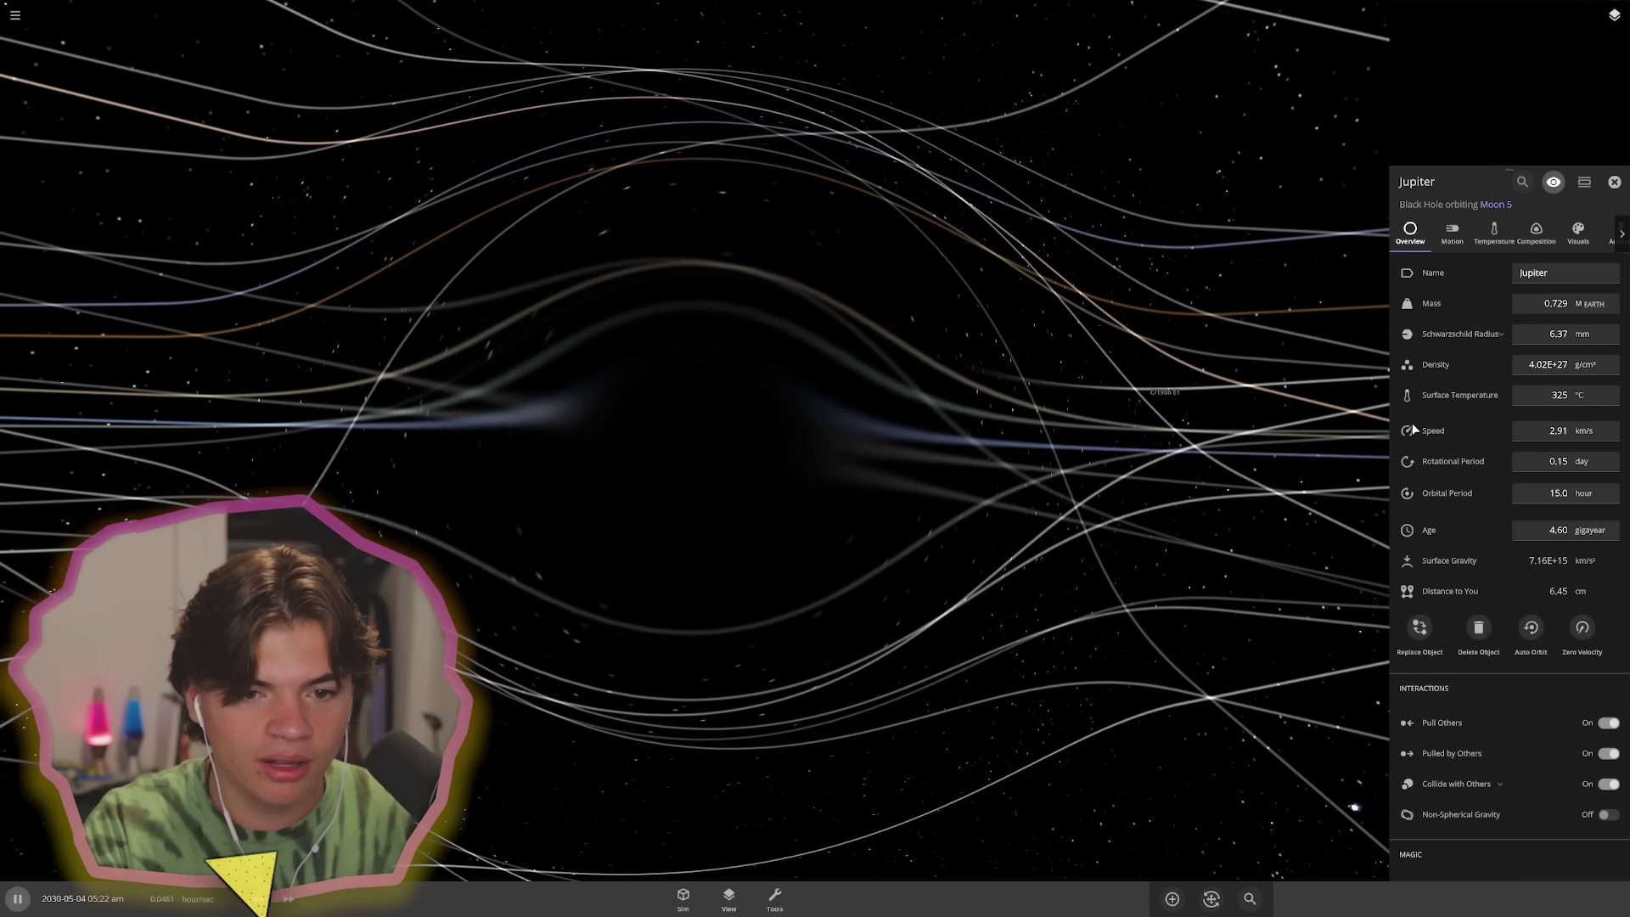
click(1615, 182)
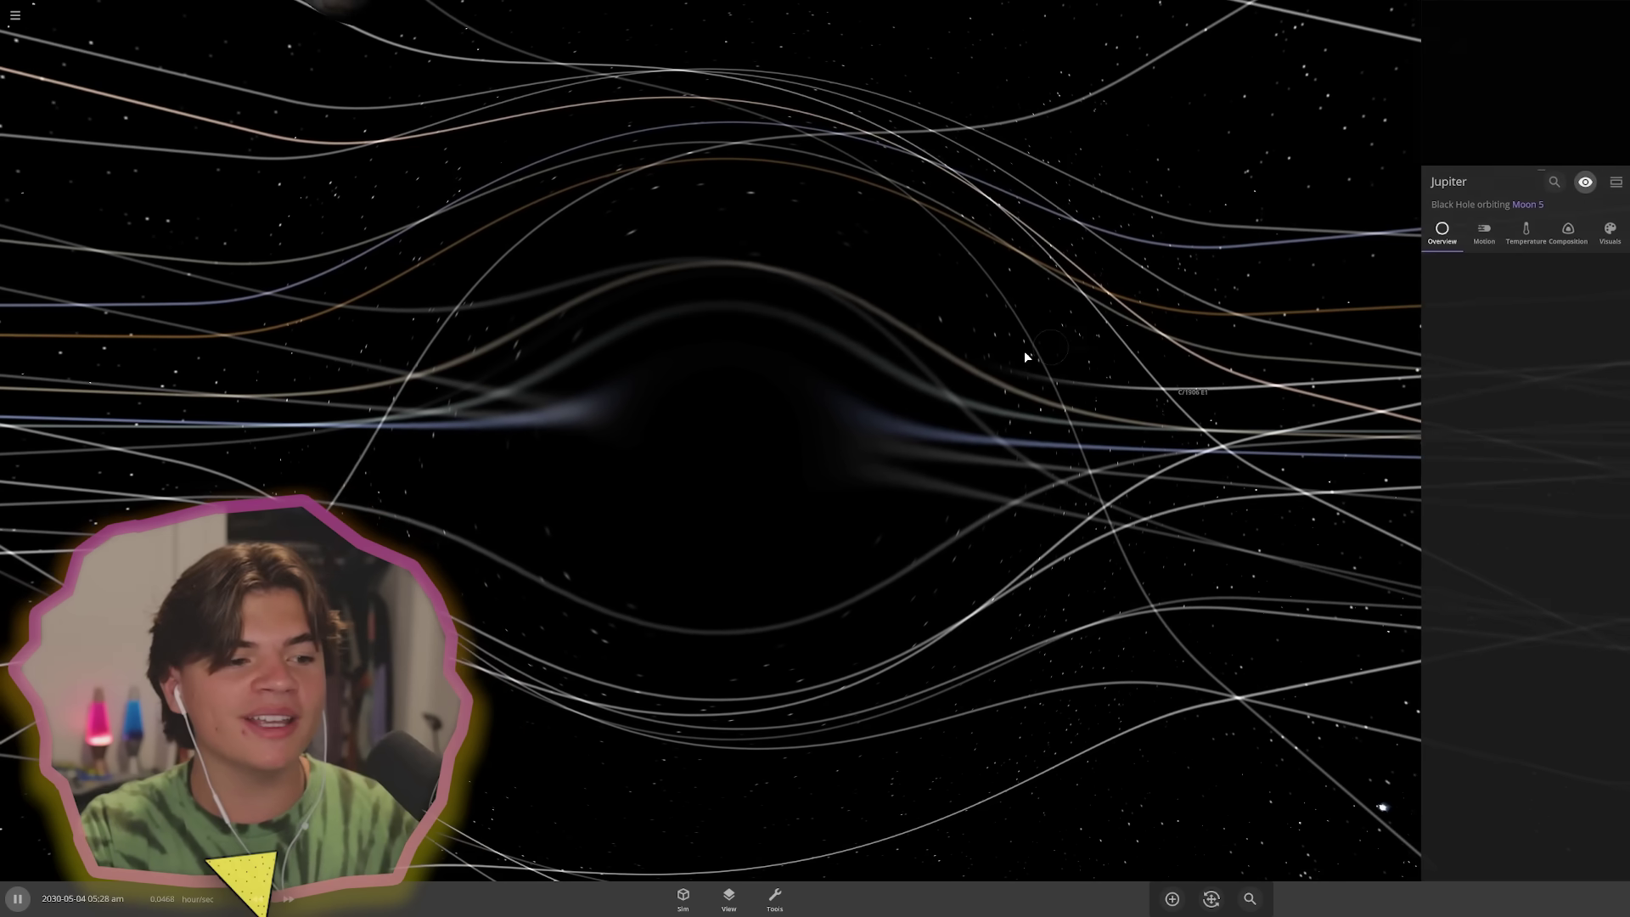
- Pause the simulation and place the yellow-striped Pool Ball 9 as a still object beside the black hole for scale
scroll(1024, 350, down, 10)
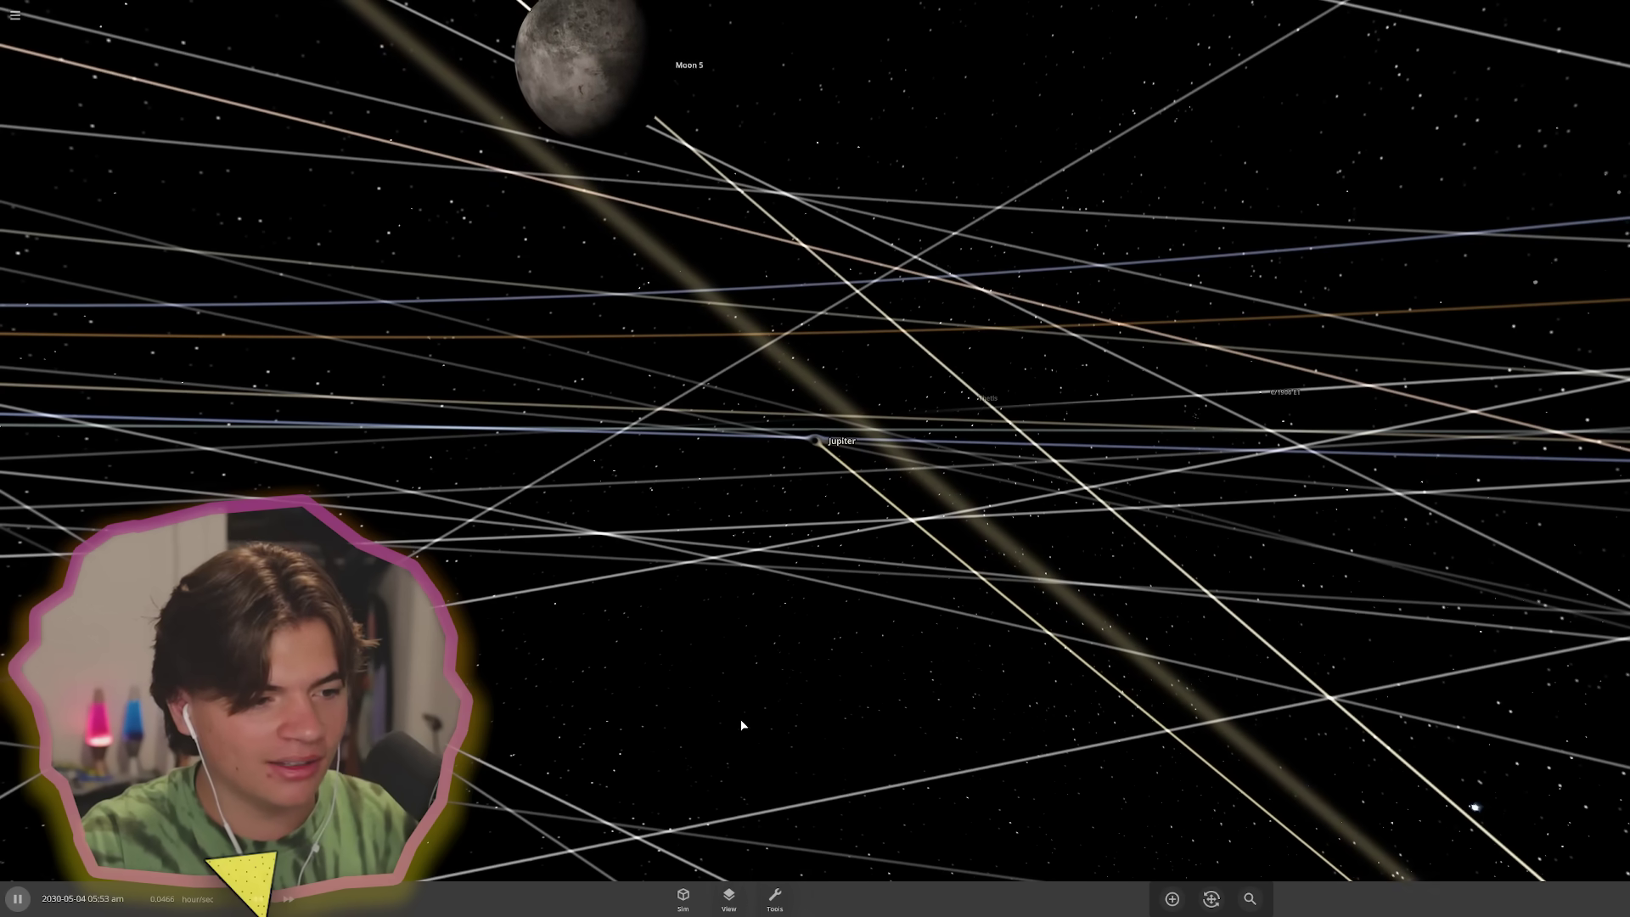
scroll(741, 724, up, 10)
click(1172, 899)
key(space)
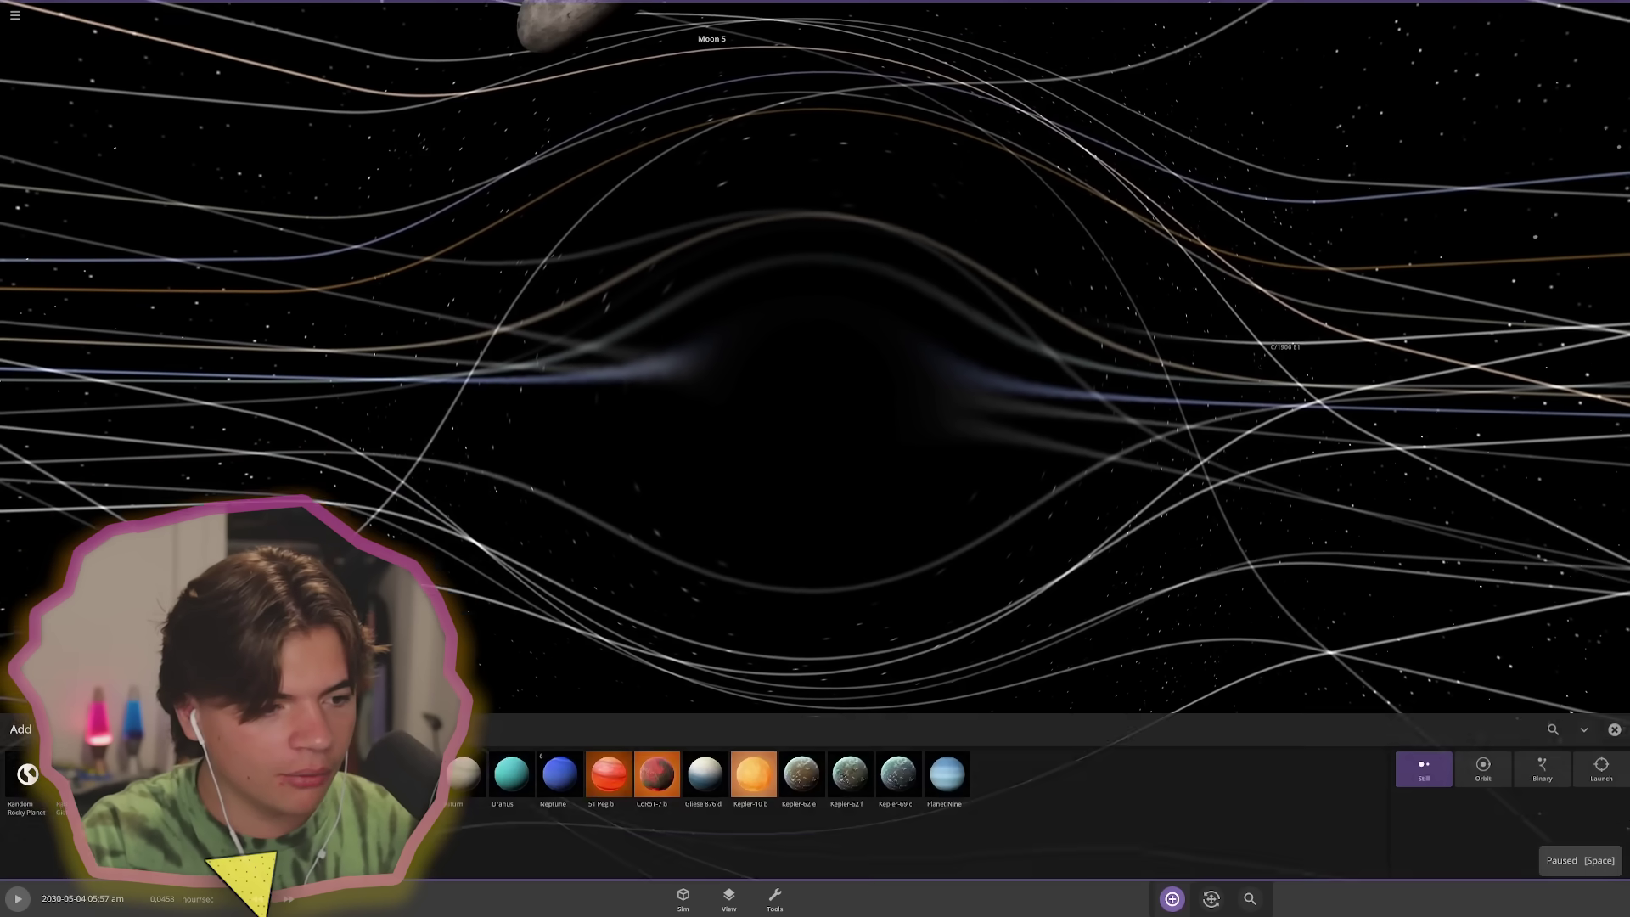
click(416, 729)
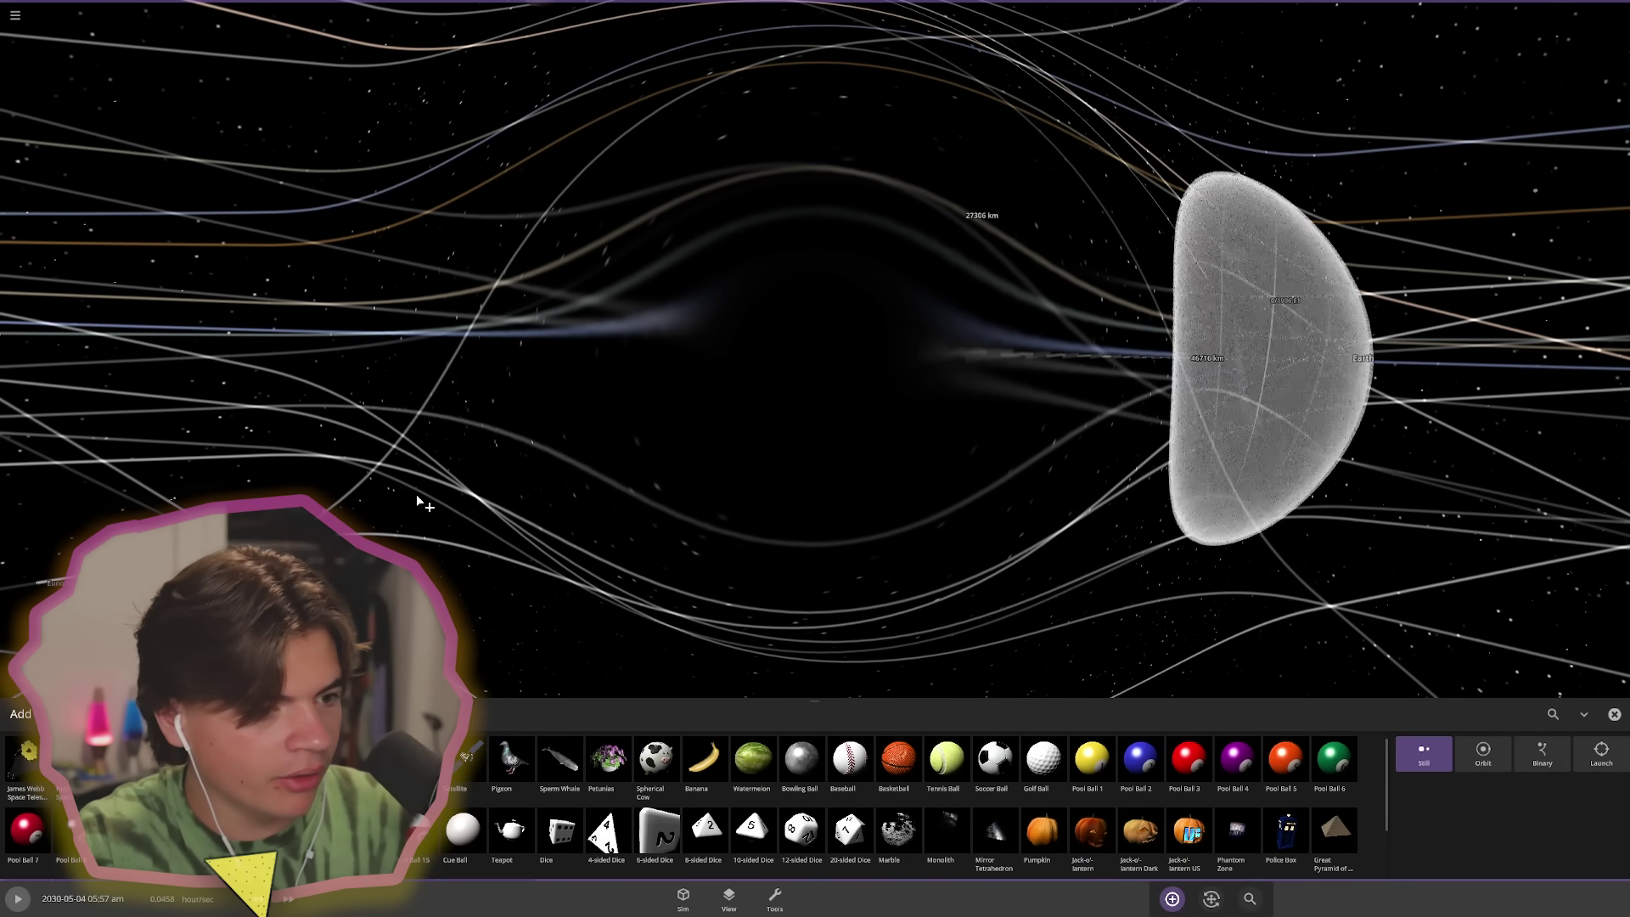
scroll(1343, 367, down, 10)
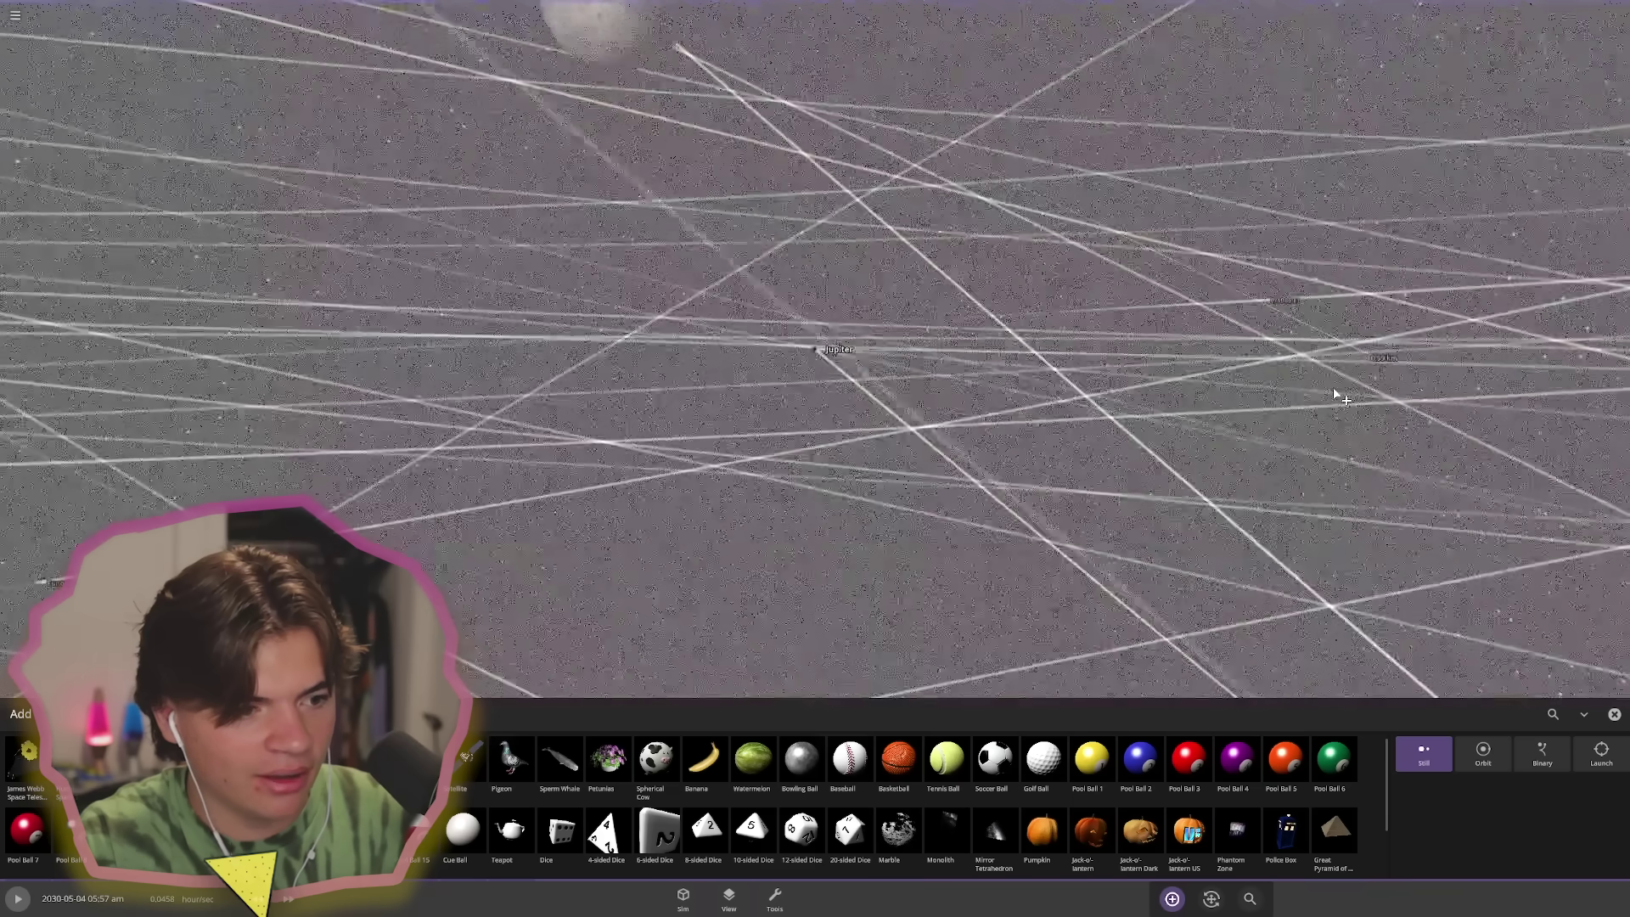
scroll(1026, 344, up, 3)
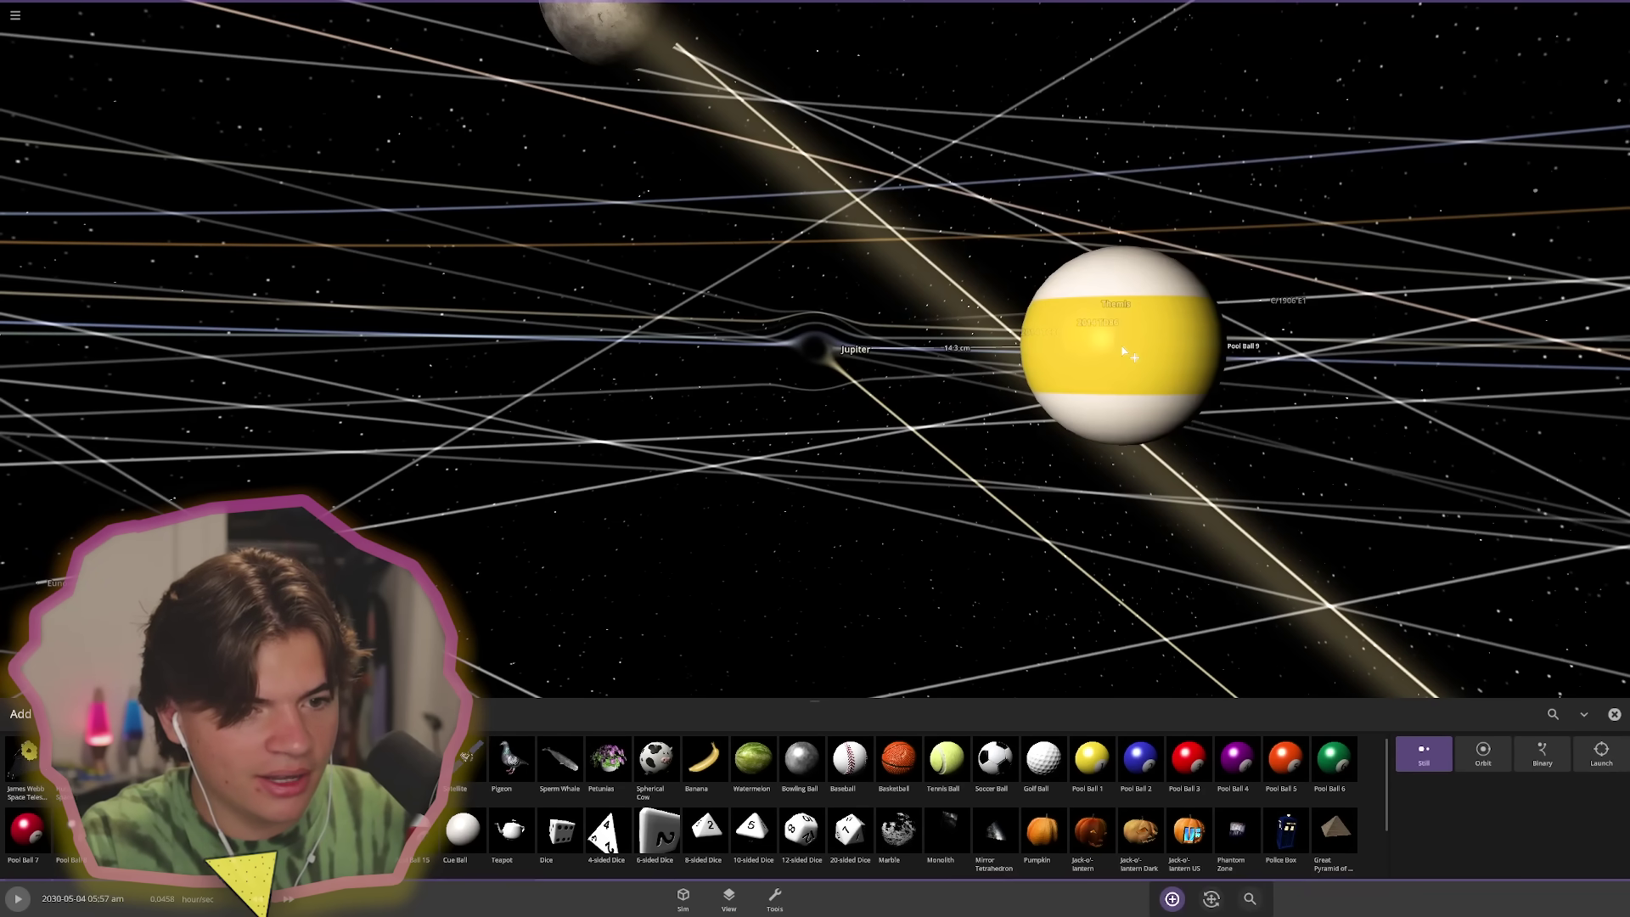
key(Escape)
right_drag(1476, 368, 673, 542)
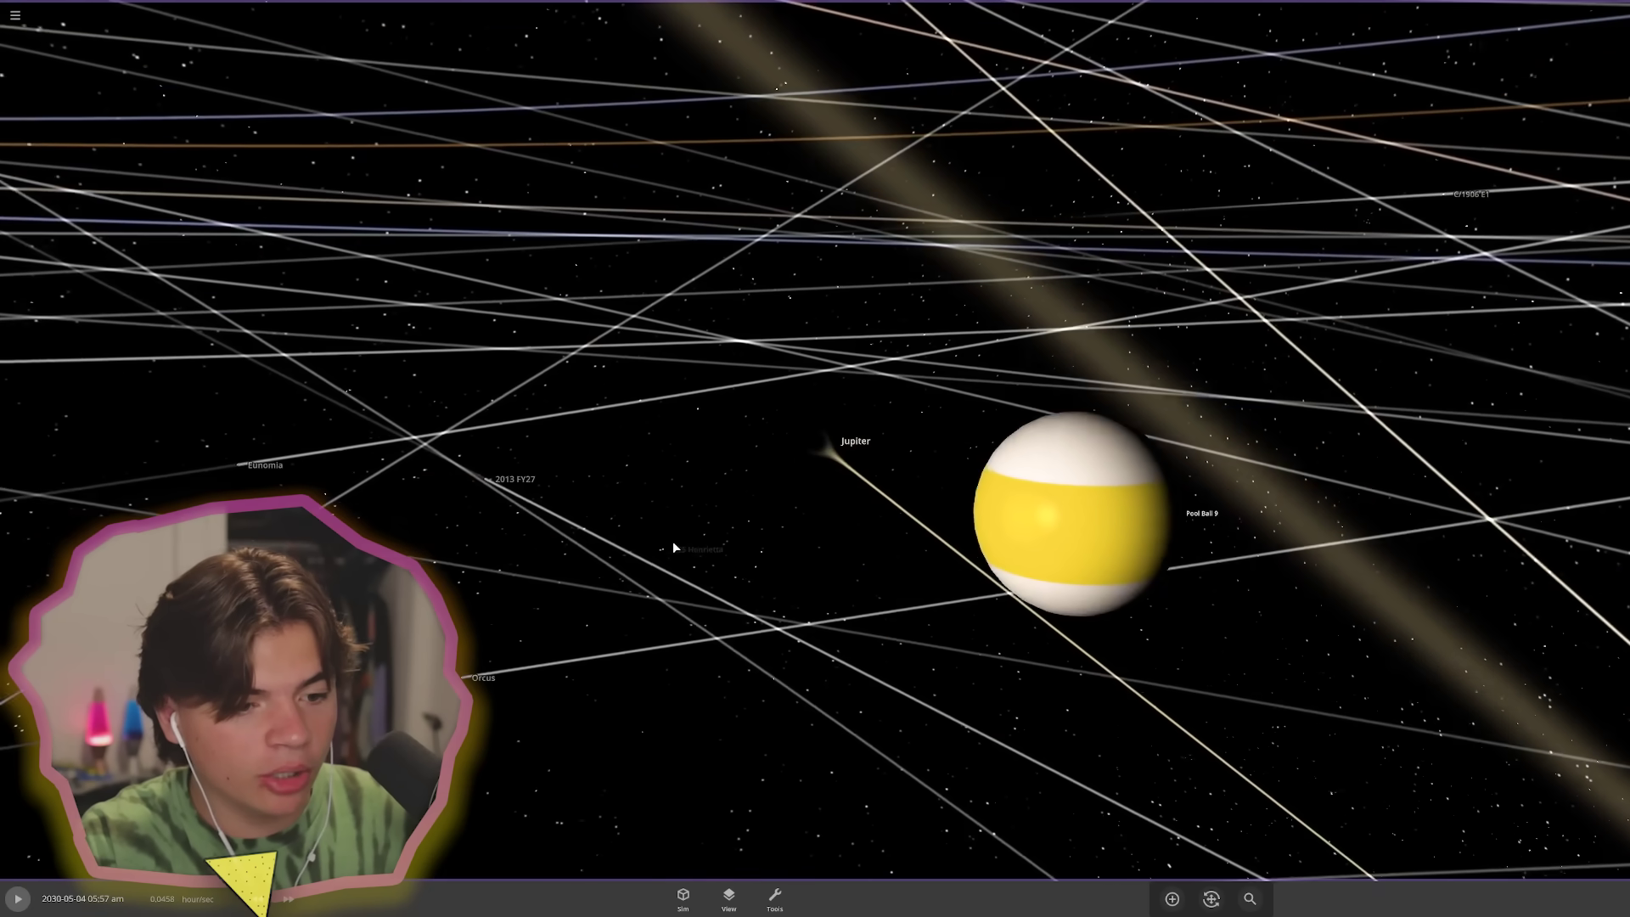
- Delete the pool ball beside the black hole and close the view options
click(729, 898)
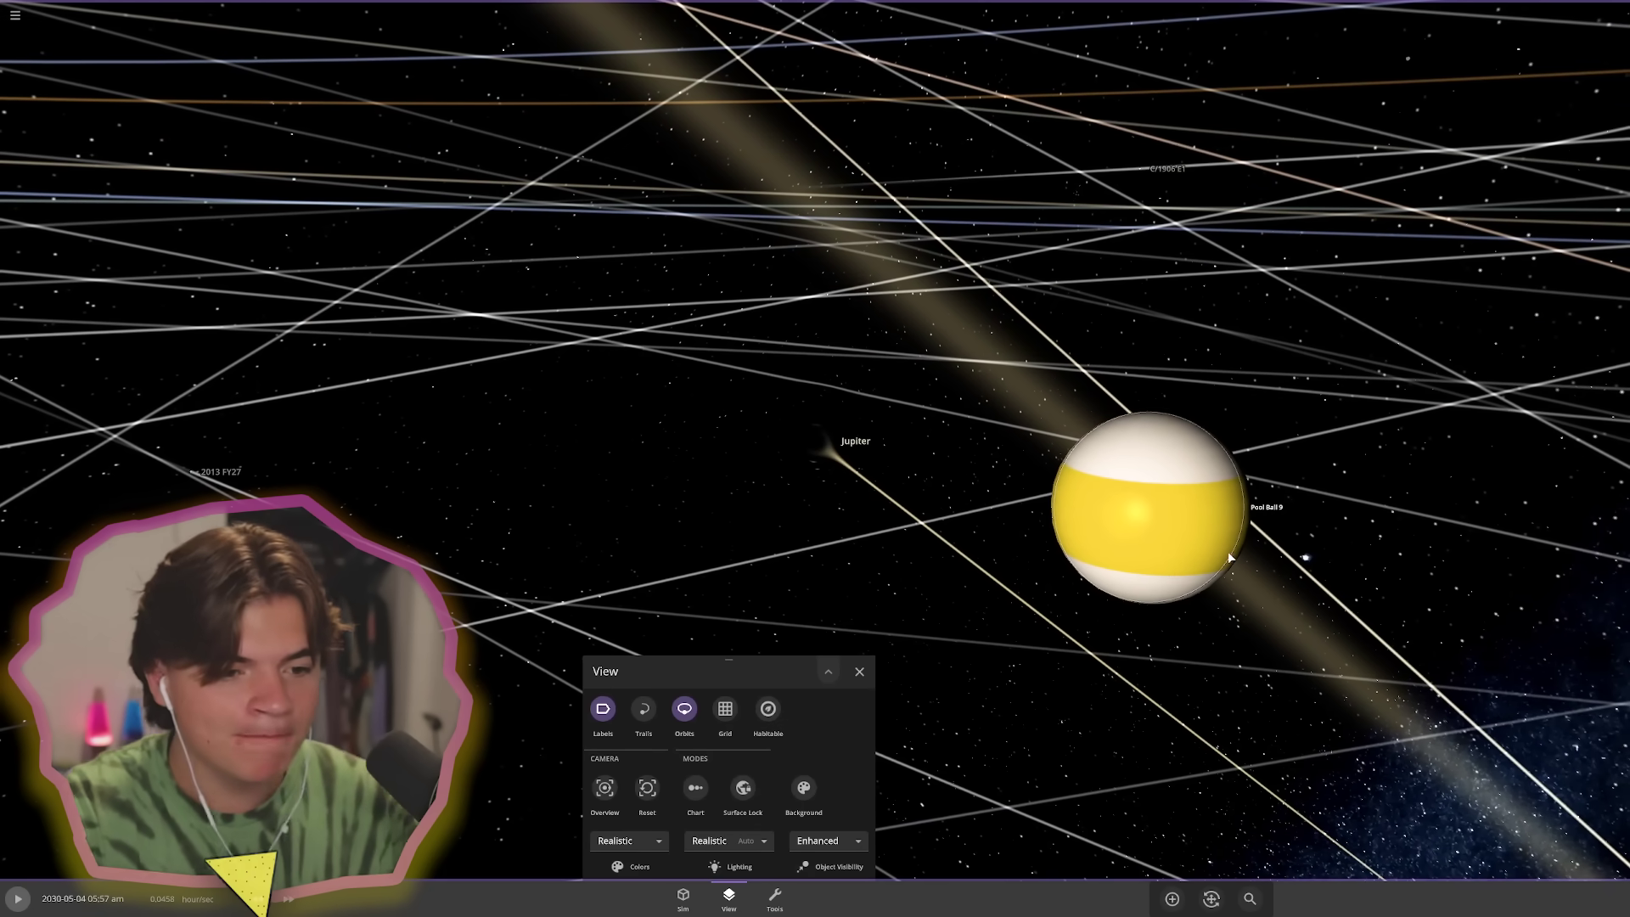
key(Delete)
click(860, 671)
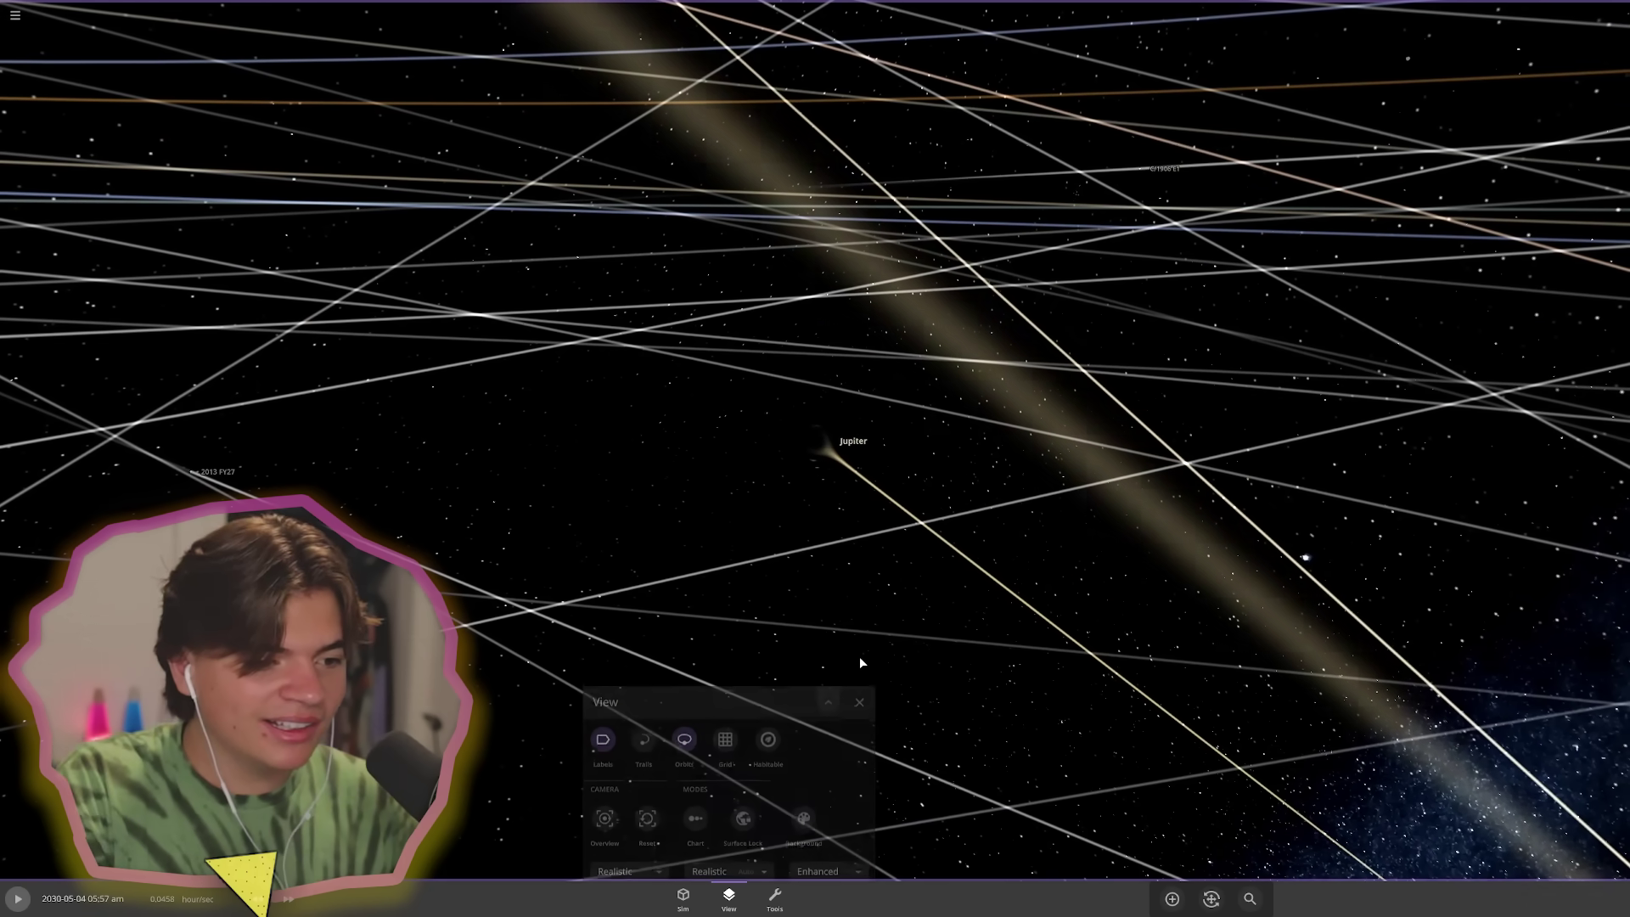
- Resume the simulation and view the black hole Jupiter together with Moon 5 and their orbits
key(space)
scroll(820, 522, down, 5)
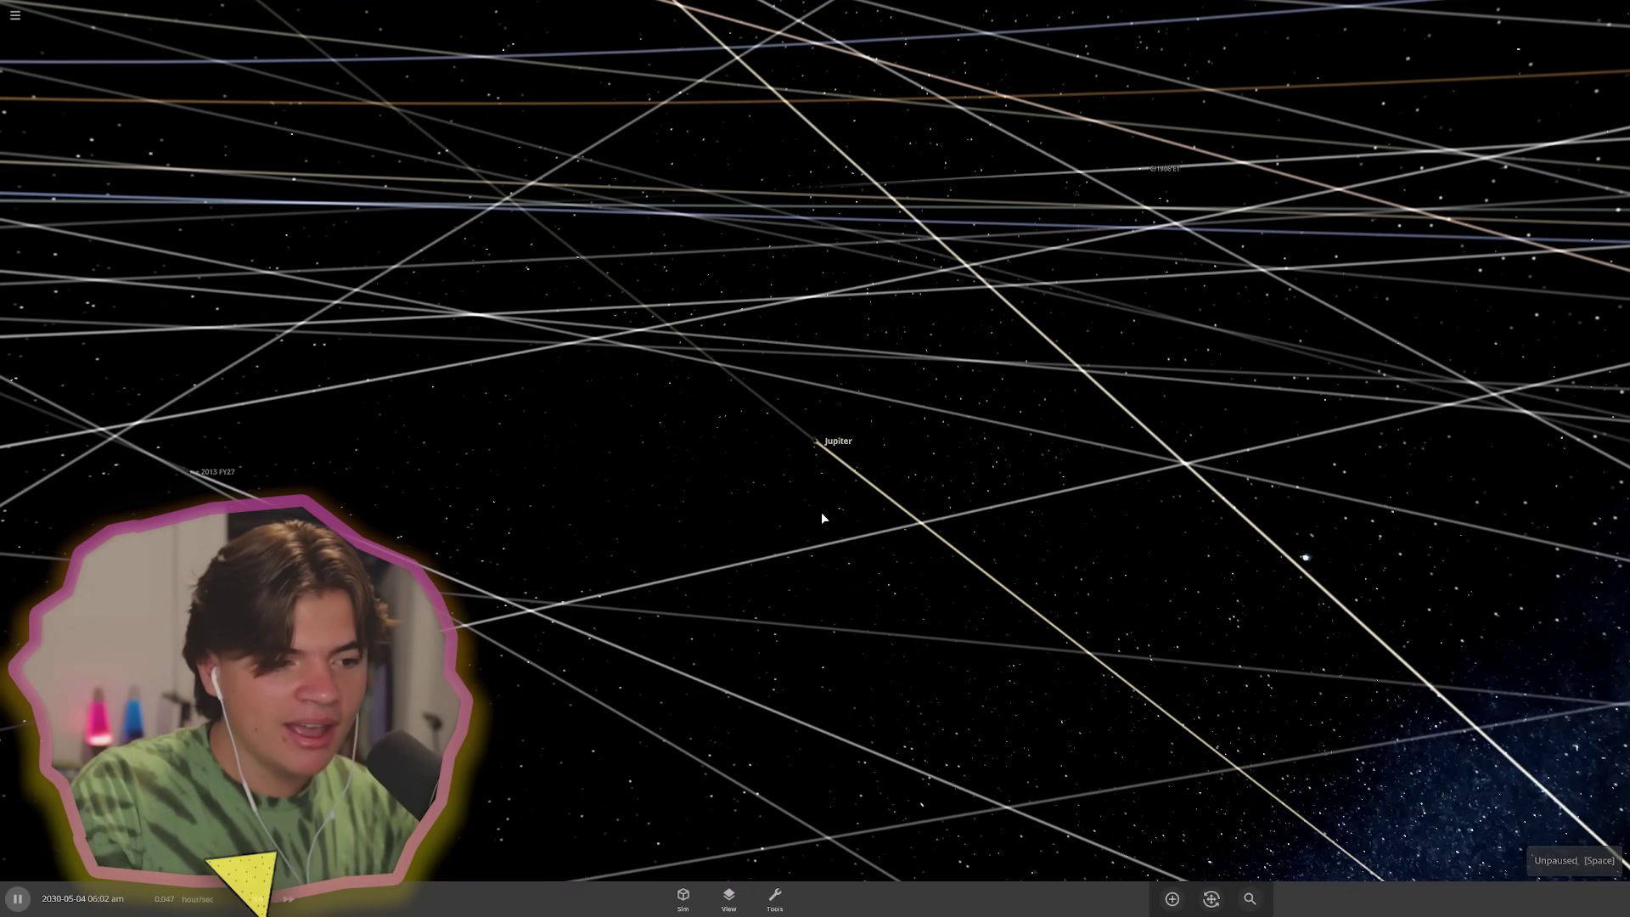
drag(839, 470, 743, 399)
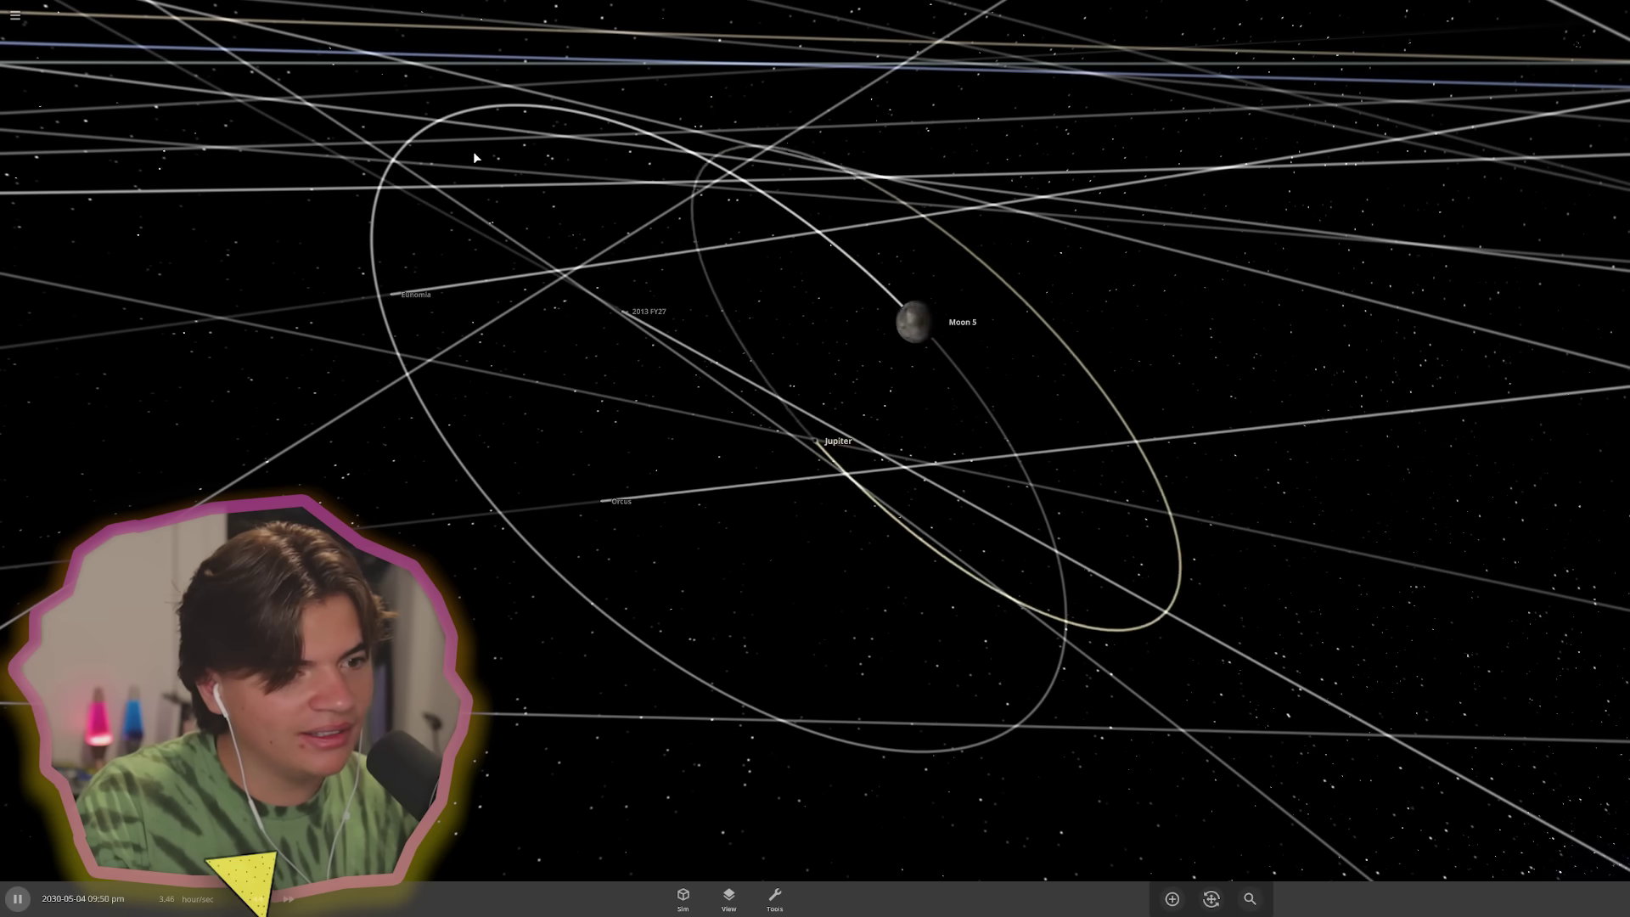
- Pause the simulation, display Moon 5's mass in Moon masses, and close its properties
key(space)
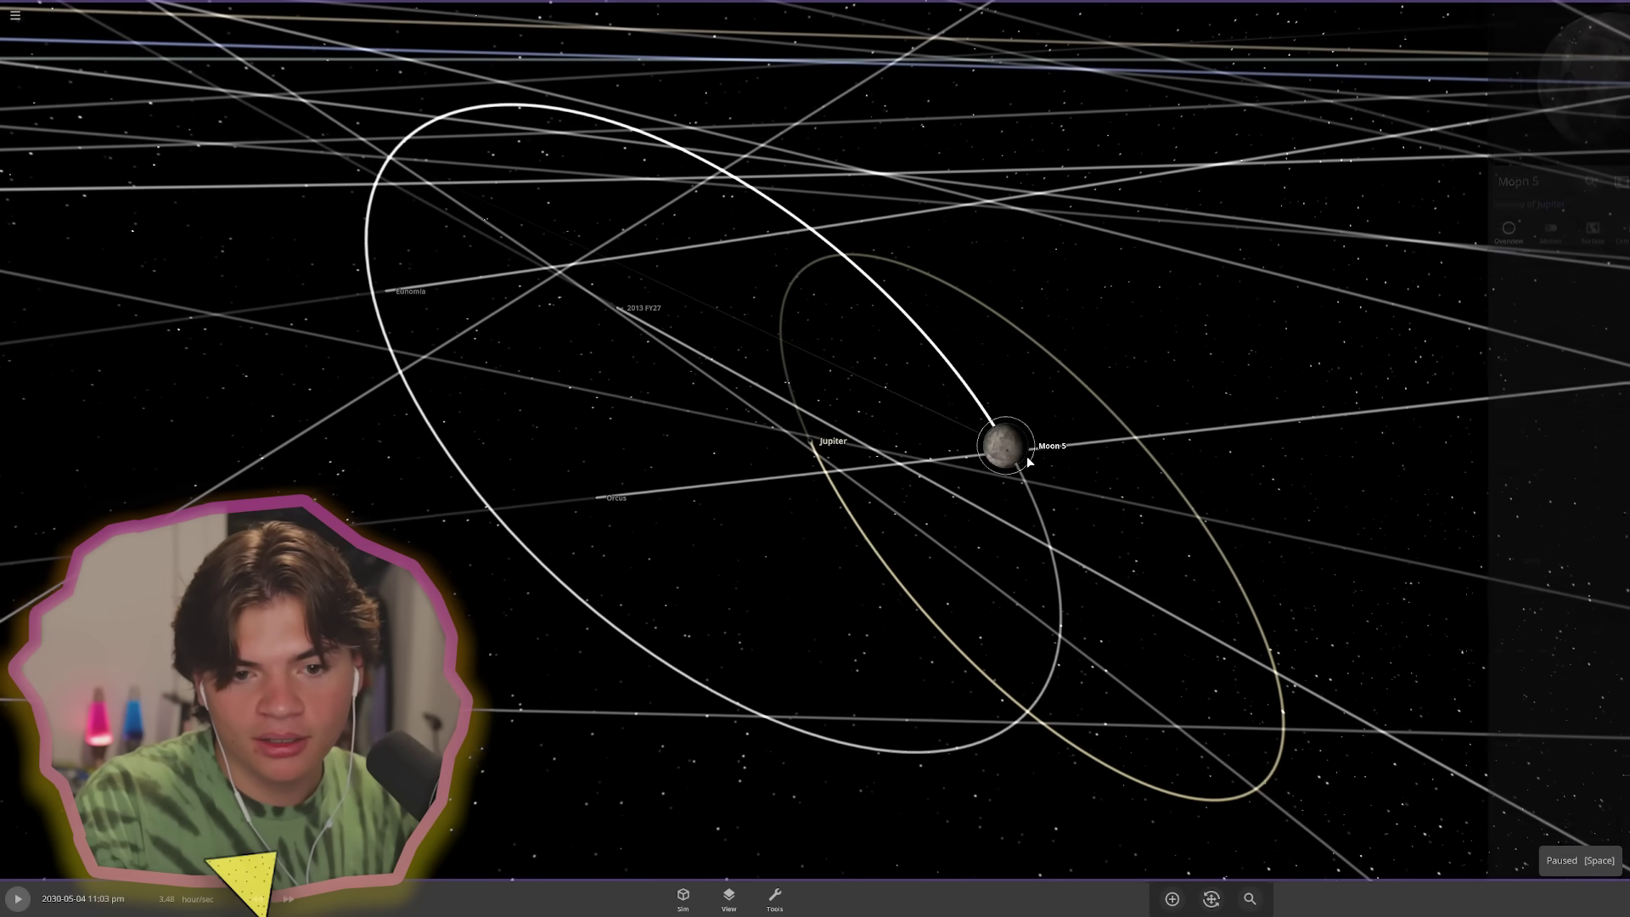
click(1027, 457)
click(1596, 306)
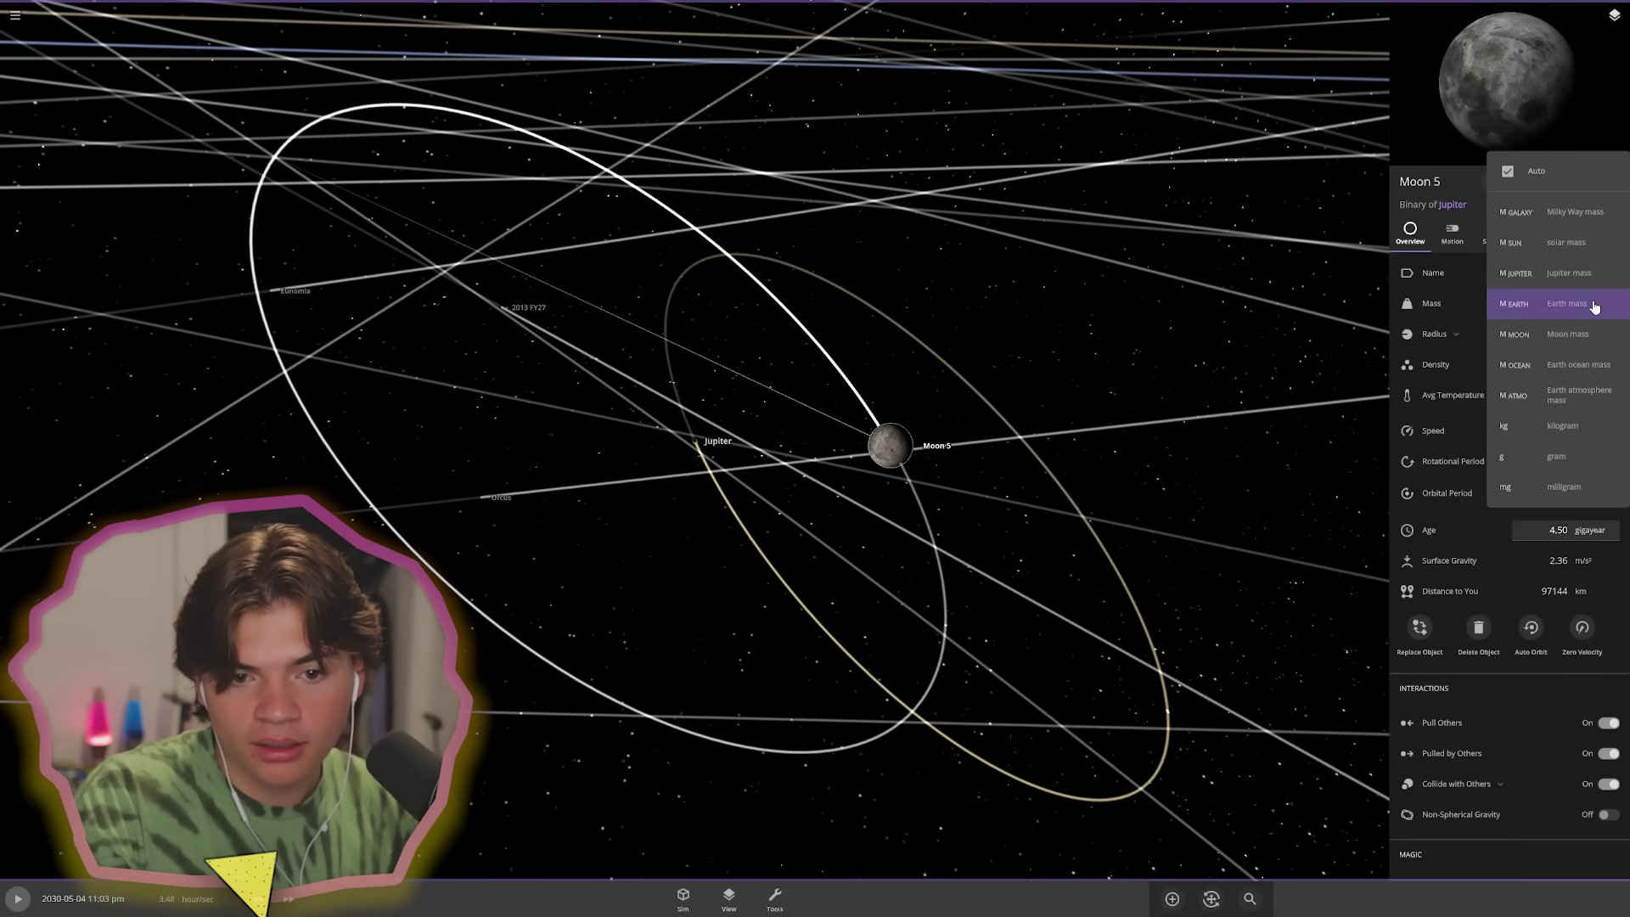
click(1589, 309)
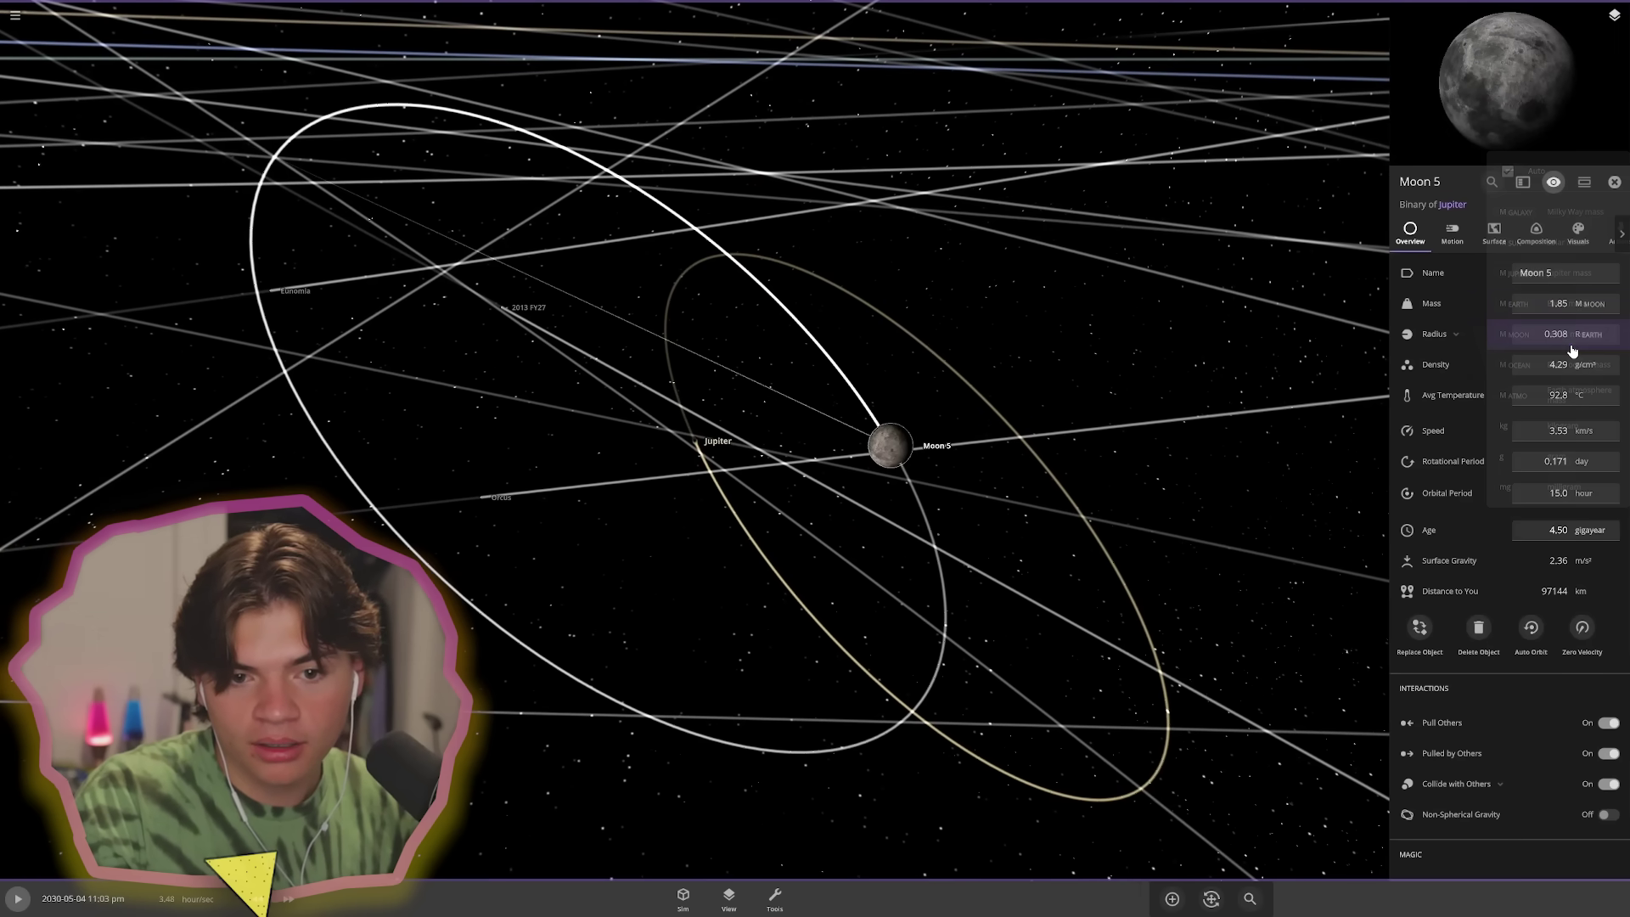
click(1614, 182)
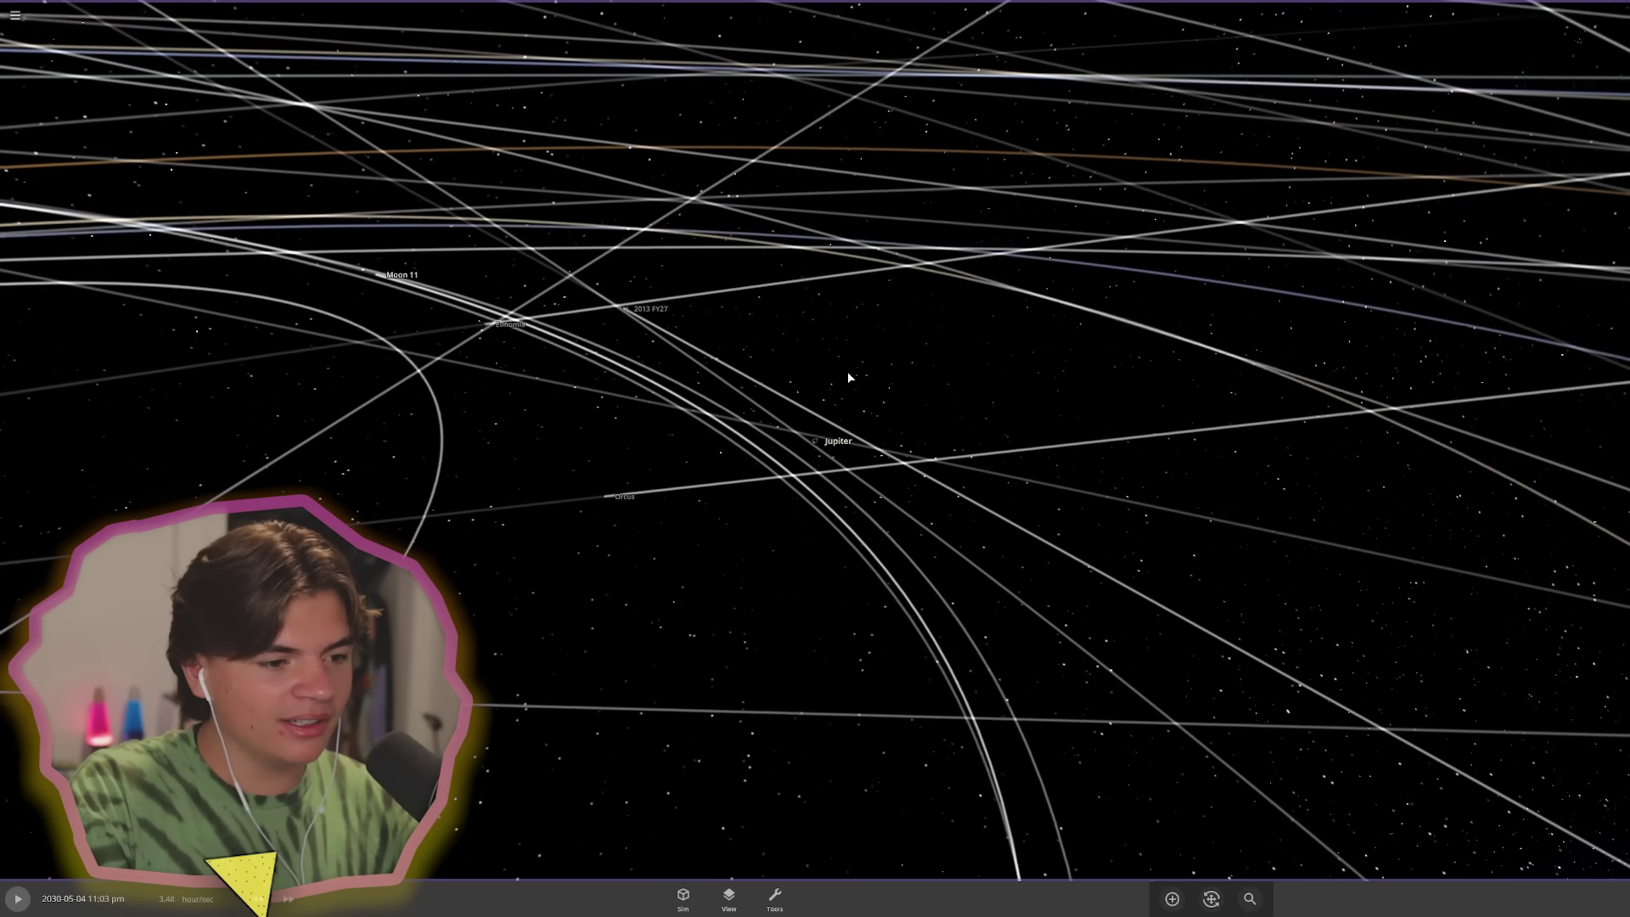
scroll(811, 366, up, 5)
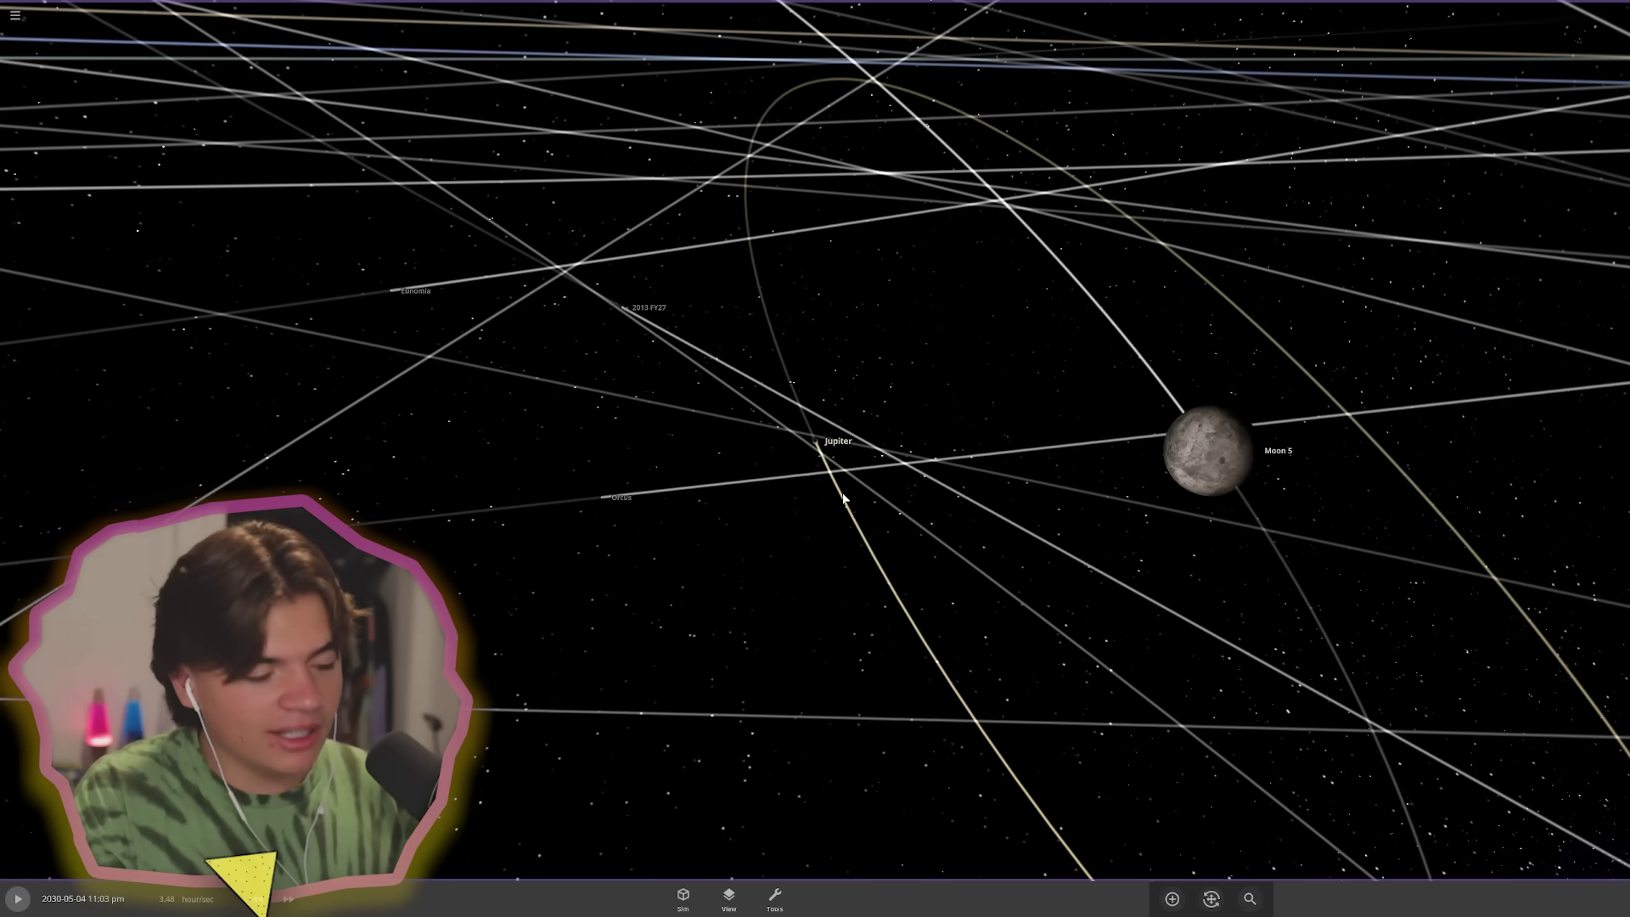
- Switch to the challenge wheel, spin it for the next challenge, dismiss the result, and return to the simulation
key(alt+Tab)
click(866, 438)
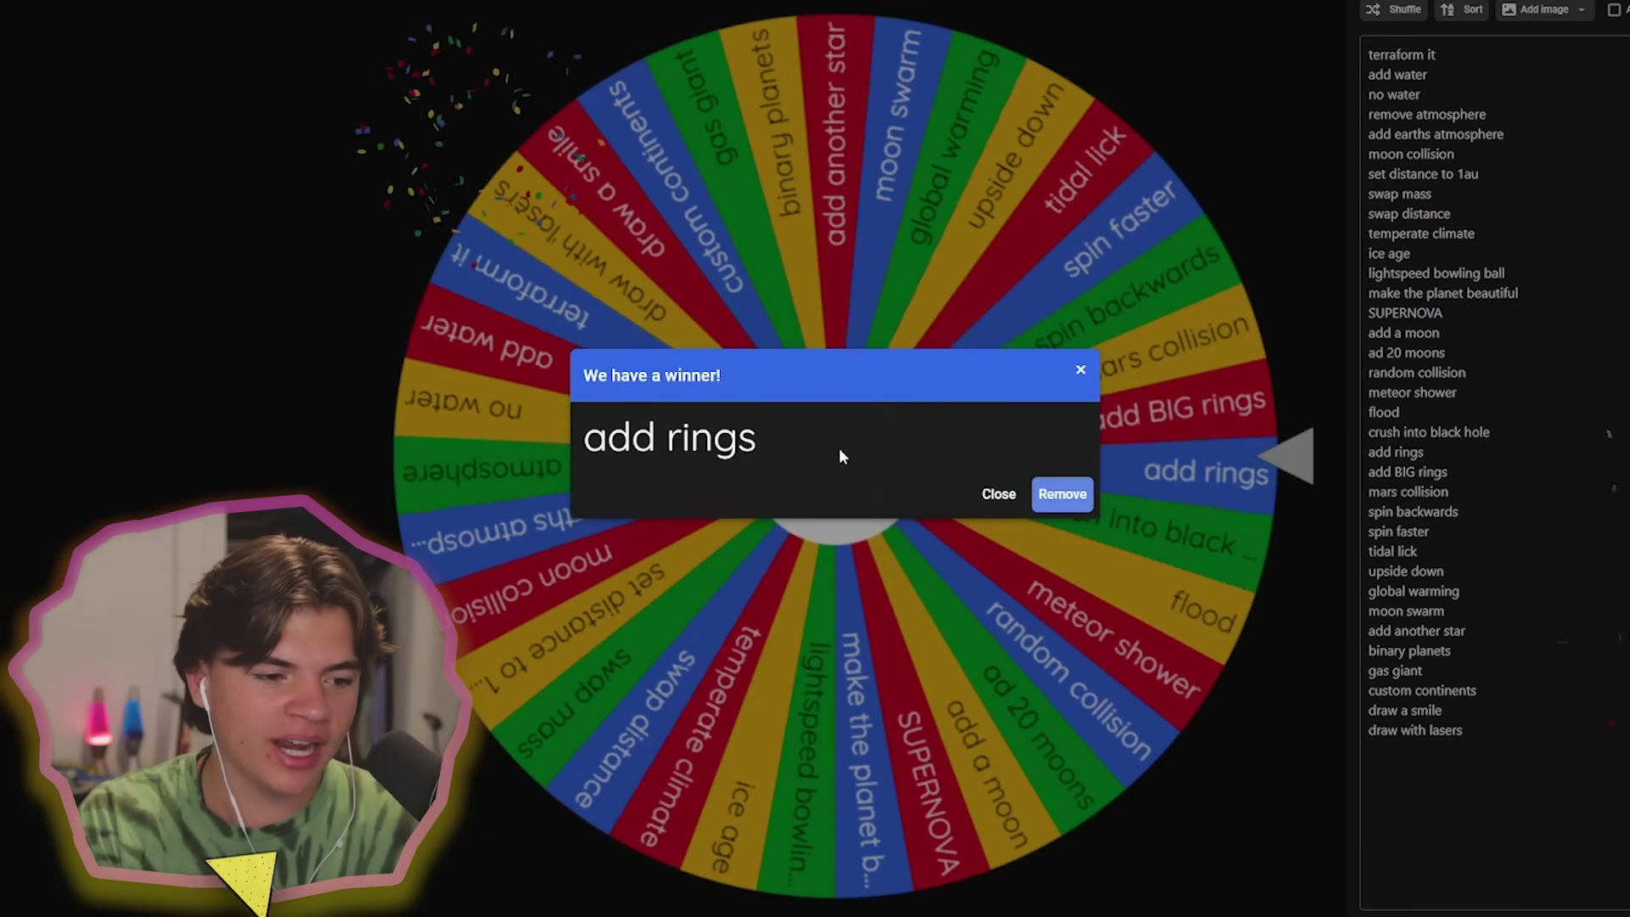
click(999, 493)
key(alt+Tab)
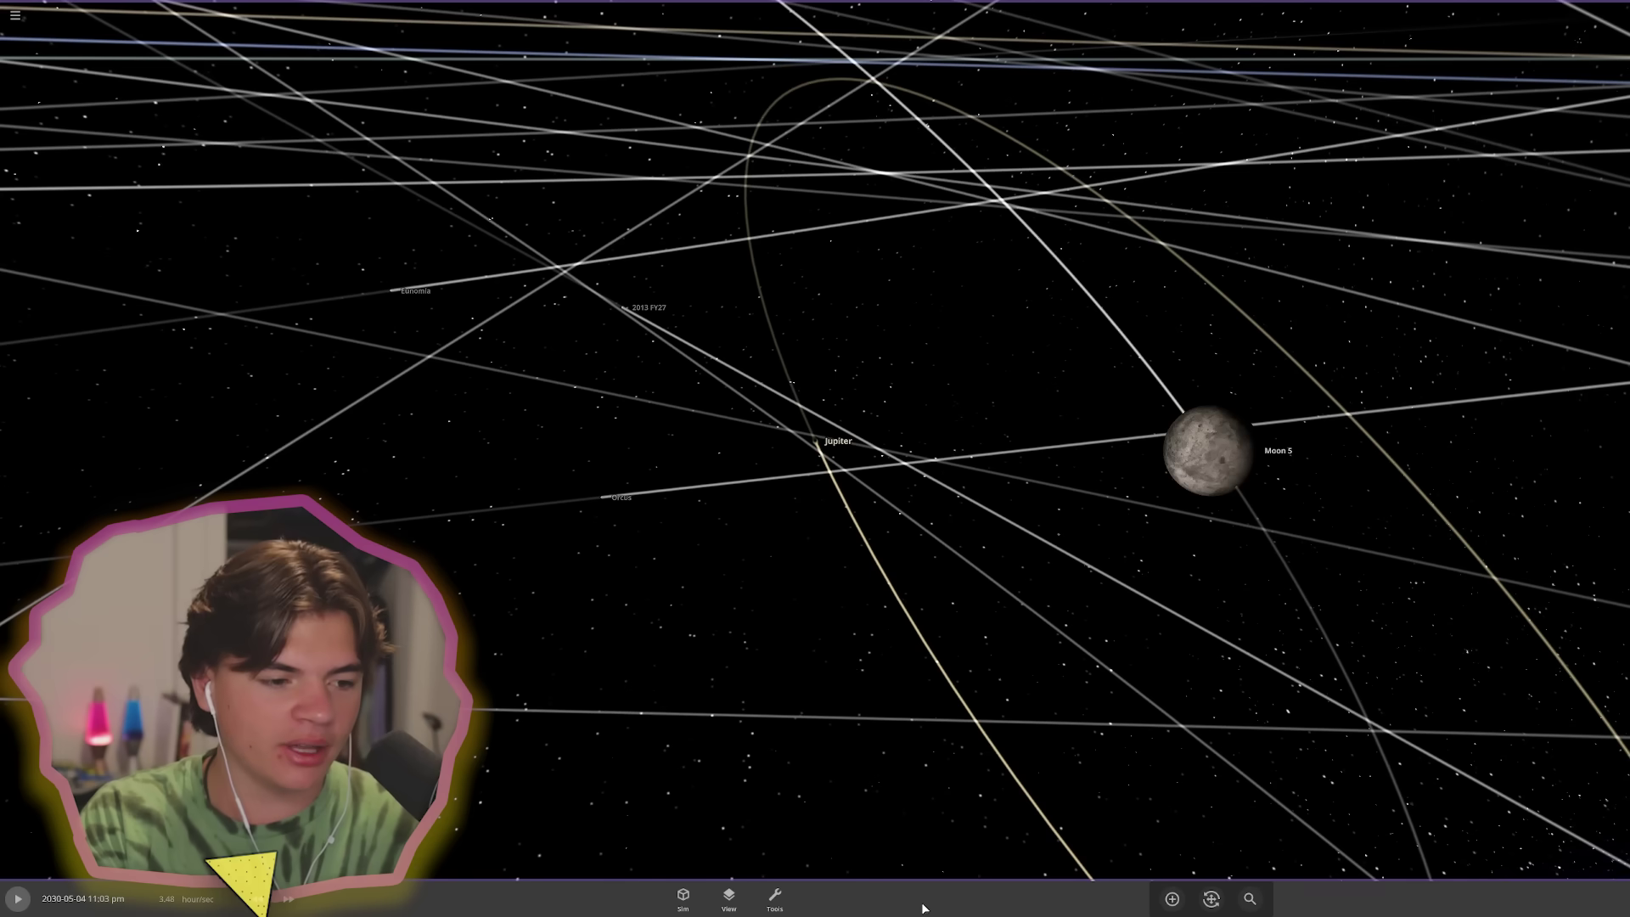
- Add a 2-4 radii ring preset around the black hole Jupiter and close the object library
scroll(827, 387, up, 2)
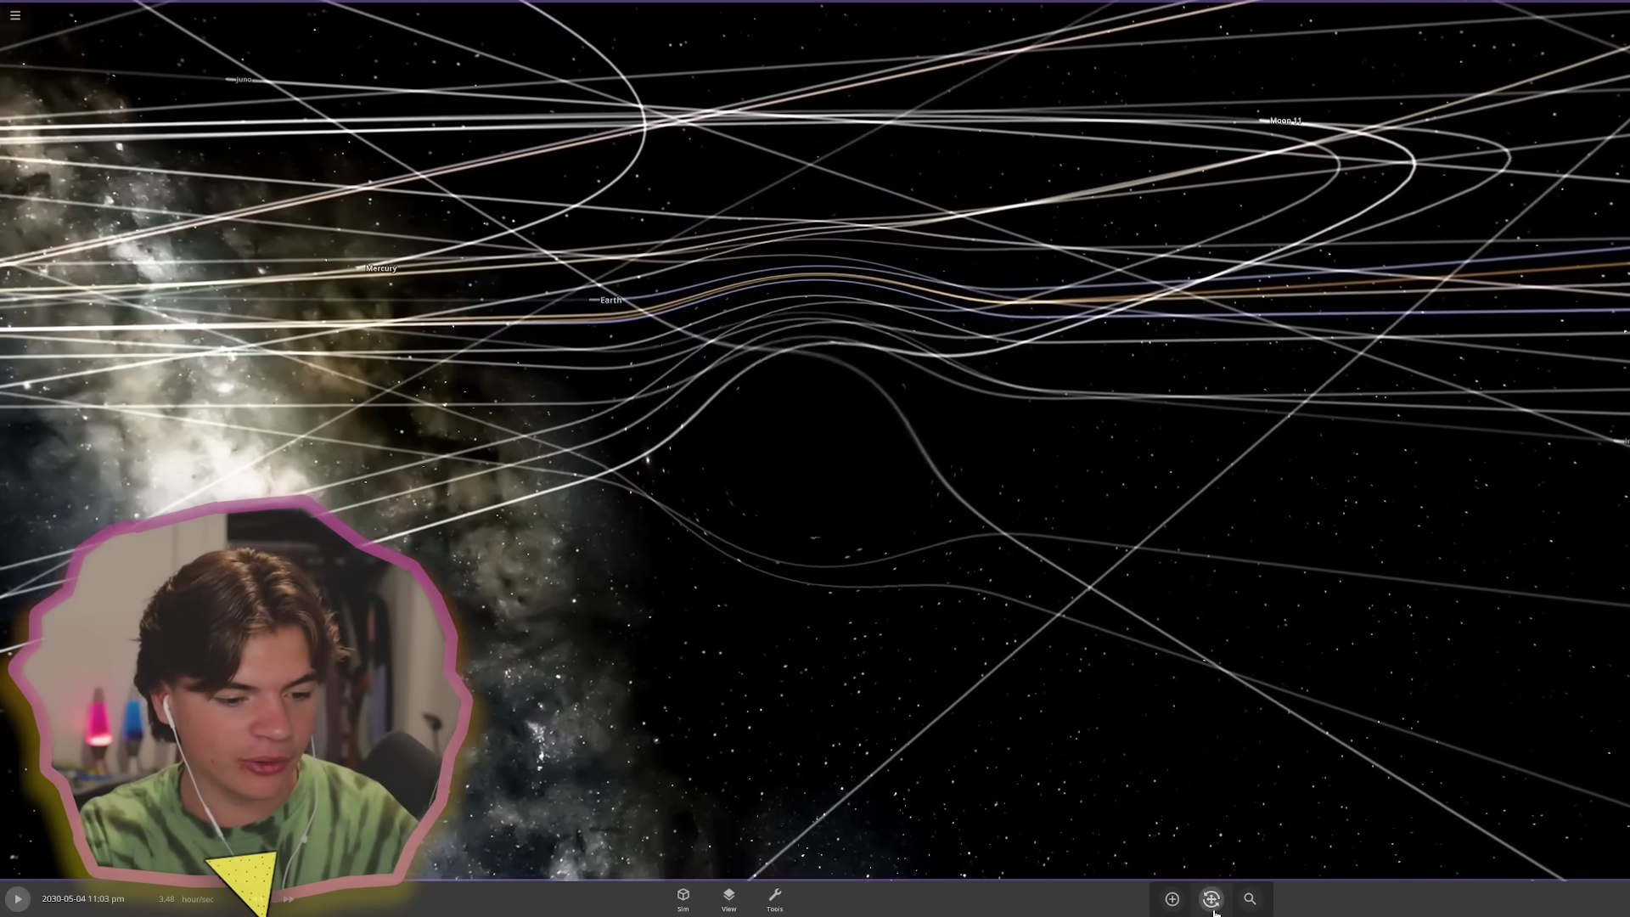
click(1172, 899)
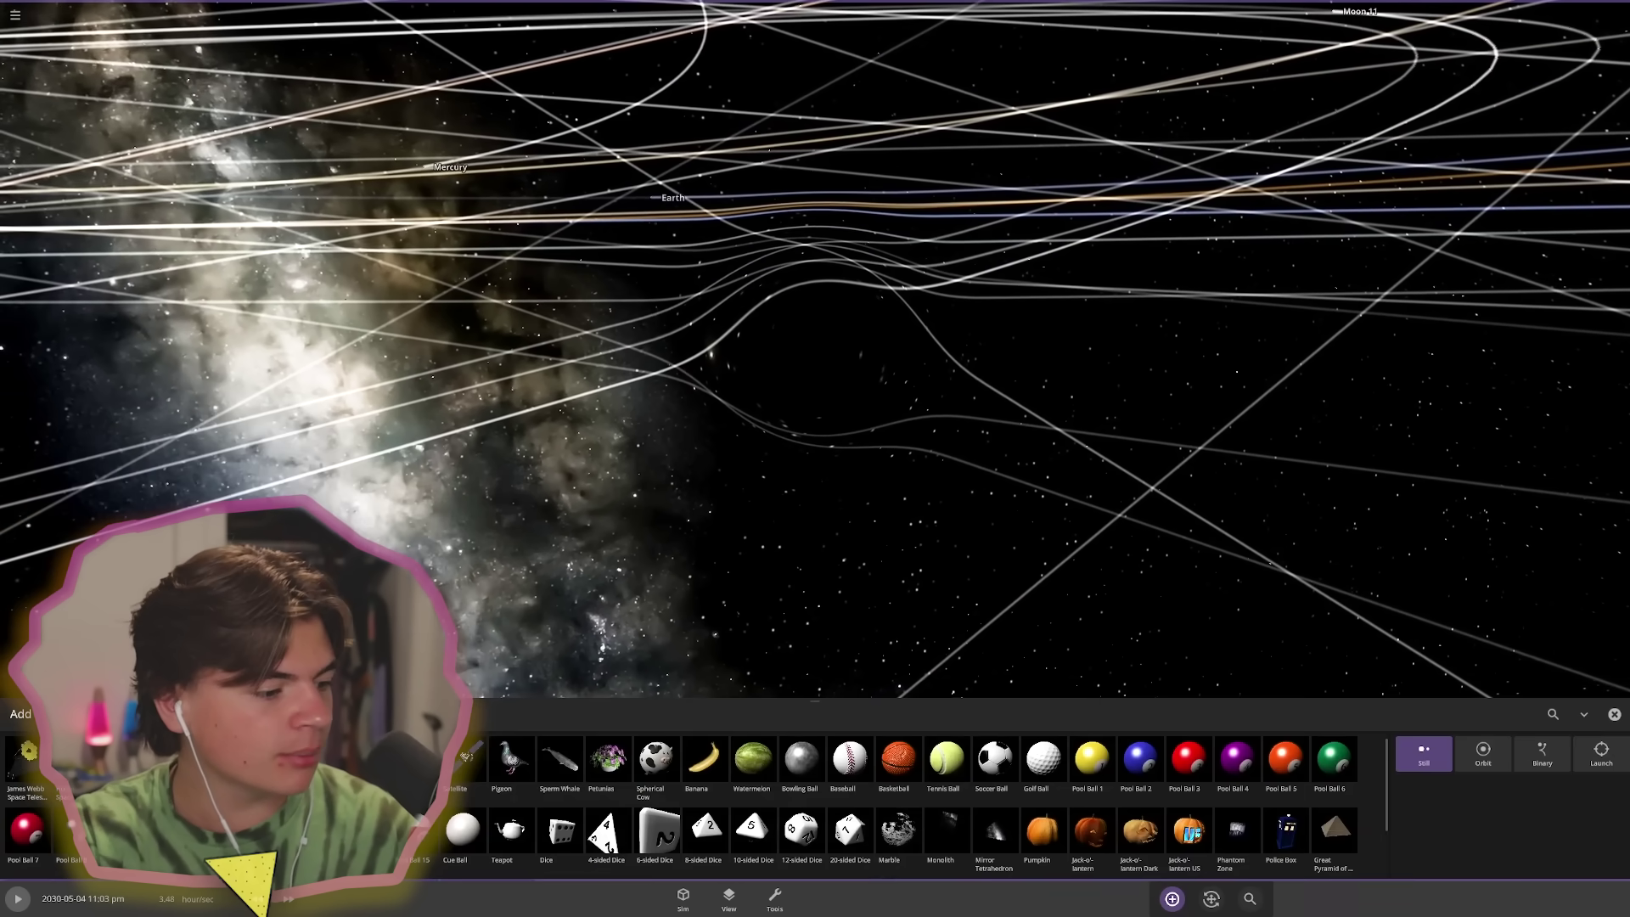
click(27, 759)
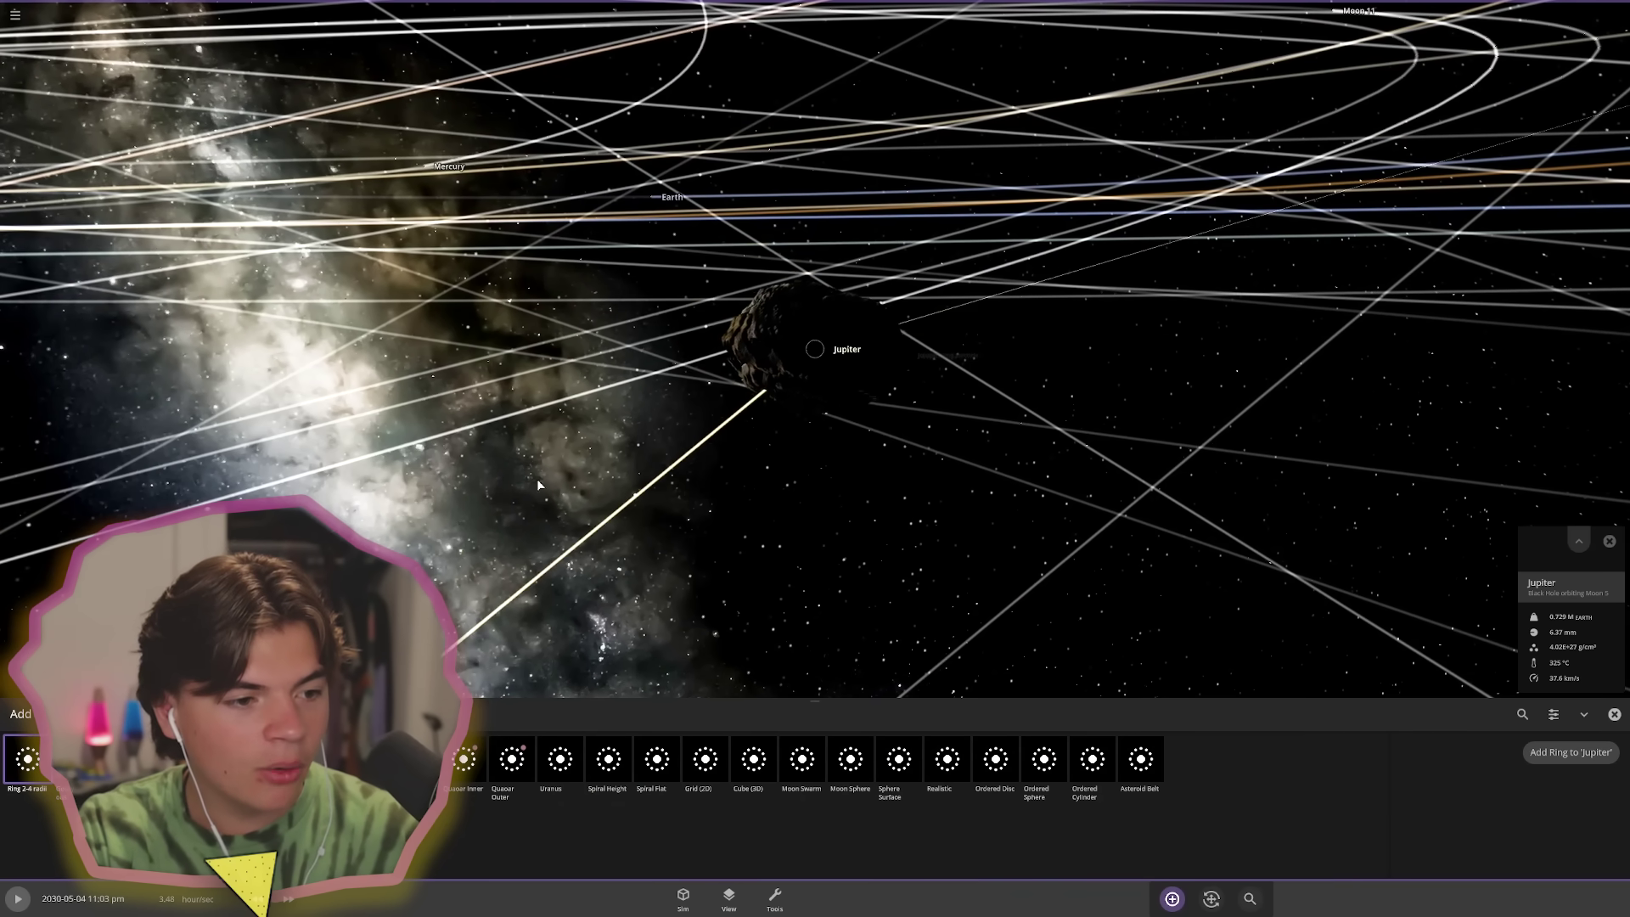
drag(538, 486, 1134, 579)
click(1613, 715)
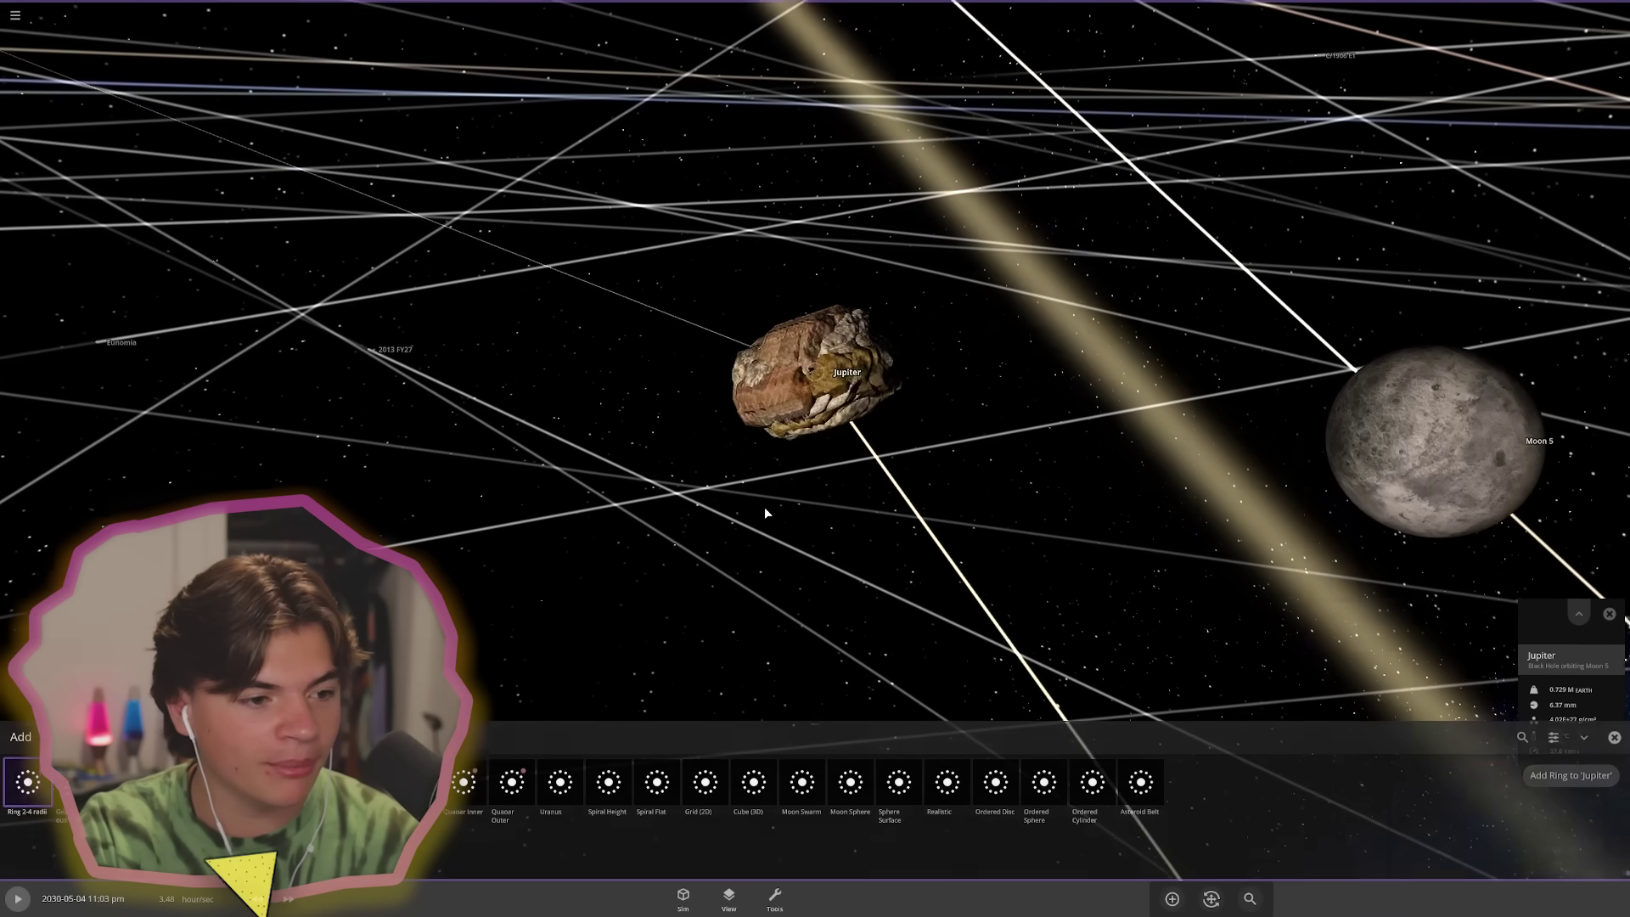
- Examine a particle of Jupiter's new ring up close and run the simulation briefly before pausing it again
scroll(763, 504, up, 3)
scroll(761, 503, down, 1)
click(917, 433)
drag(917, 439, 742, 521)
key(space)
key(space)
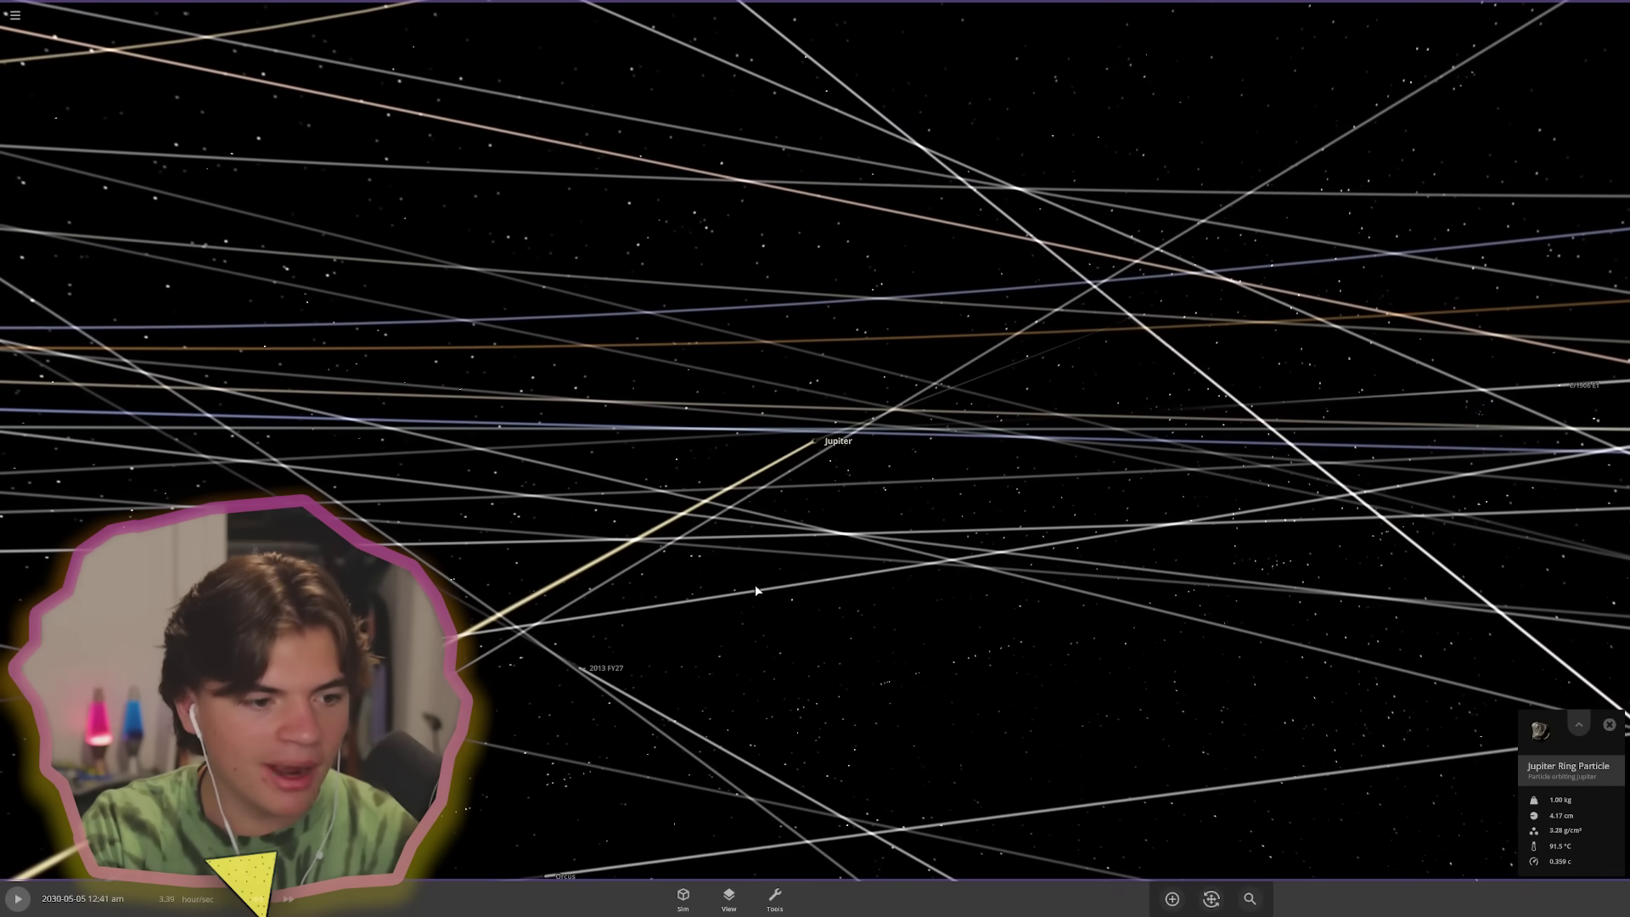
scroll(731, 552, down, 3)
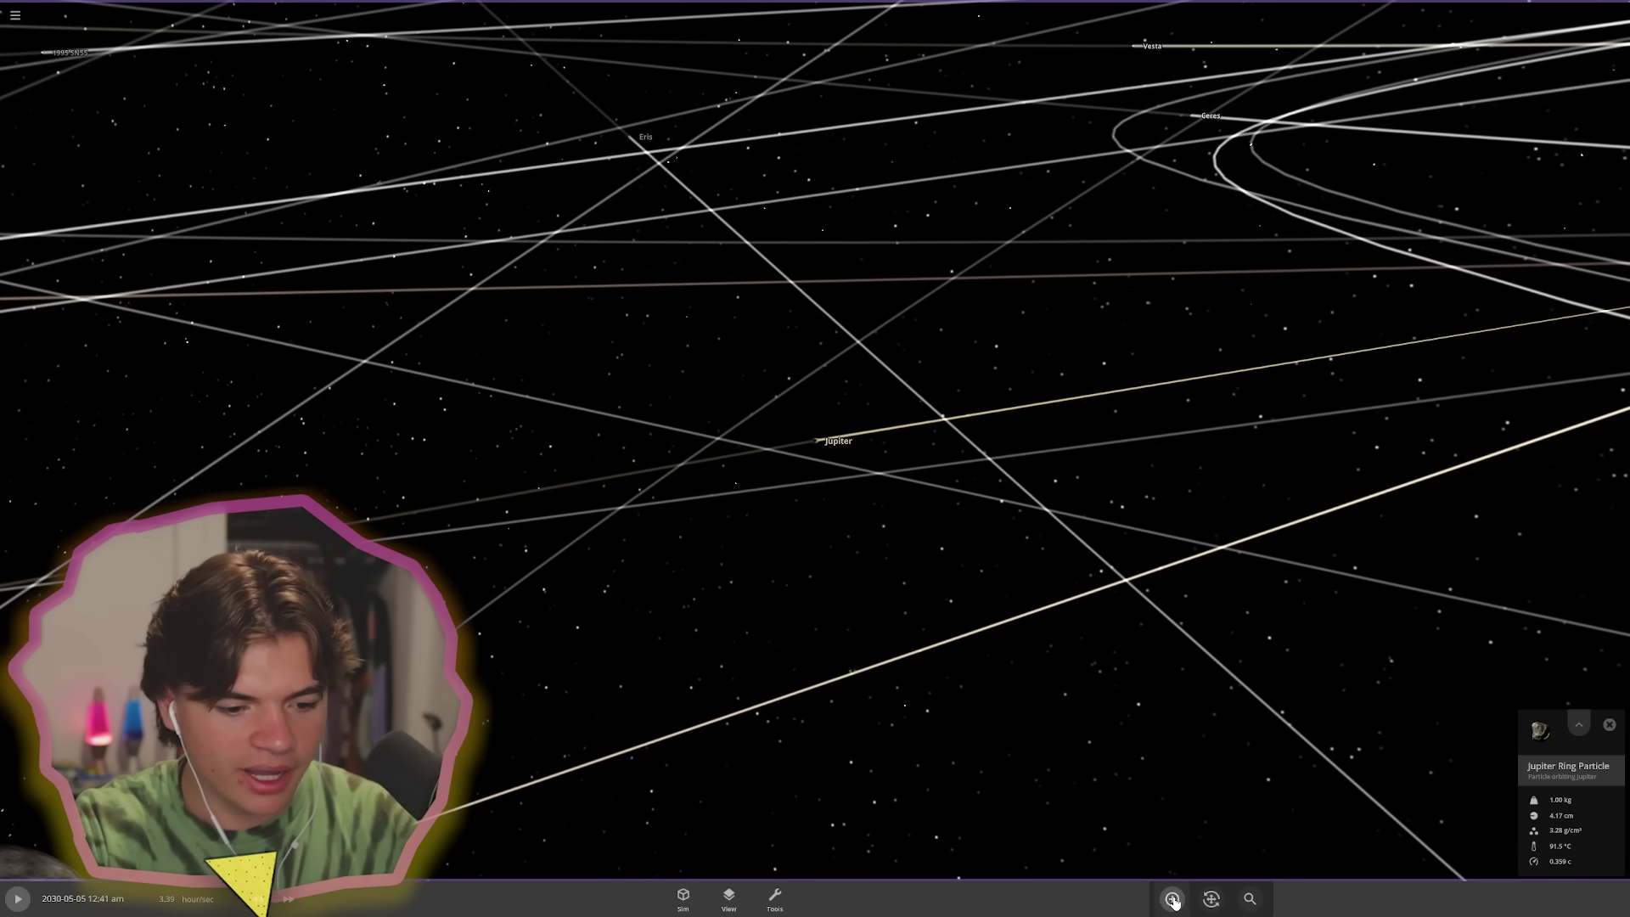
- Launch Earth at the black hole Jupiter using the automatic launch velocity
click(1172, 898)
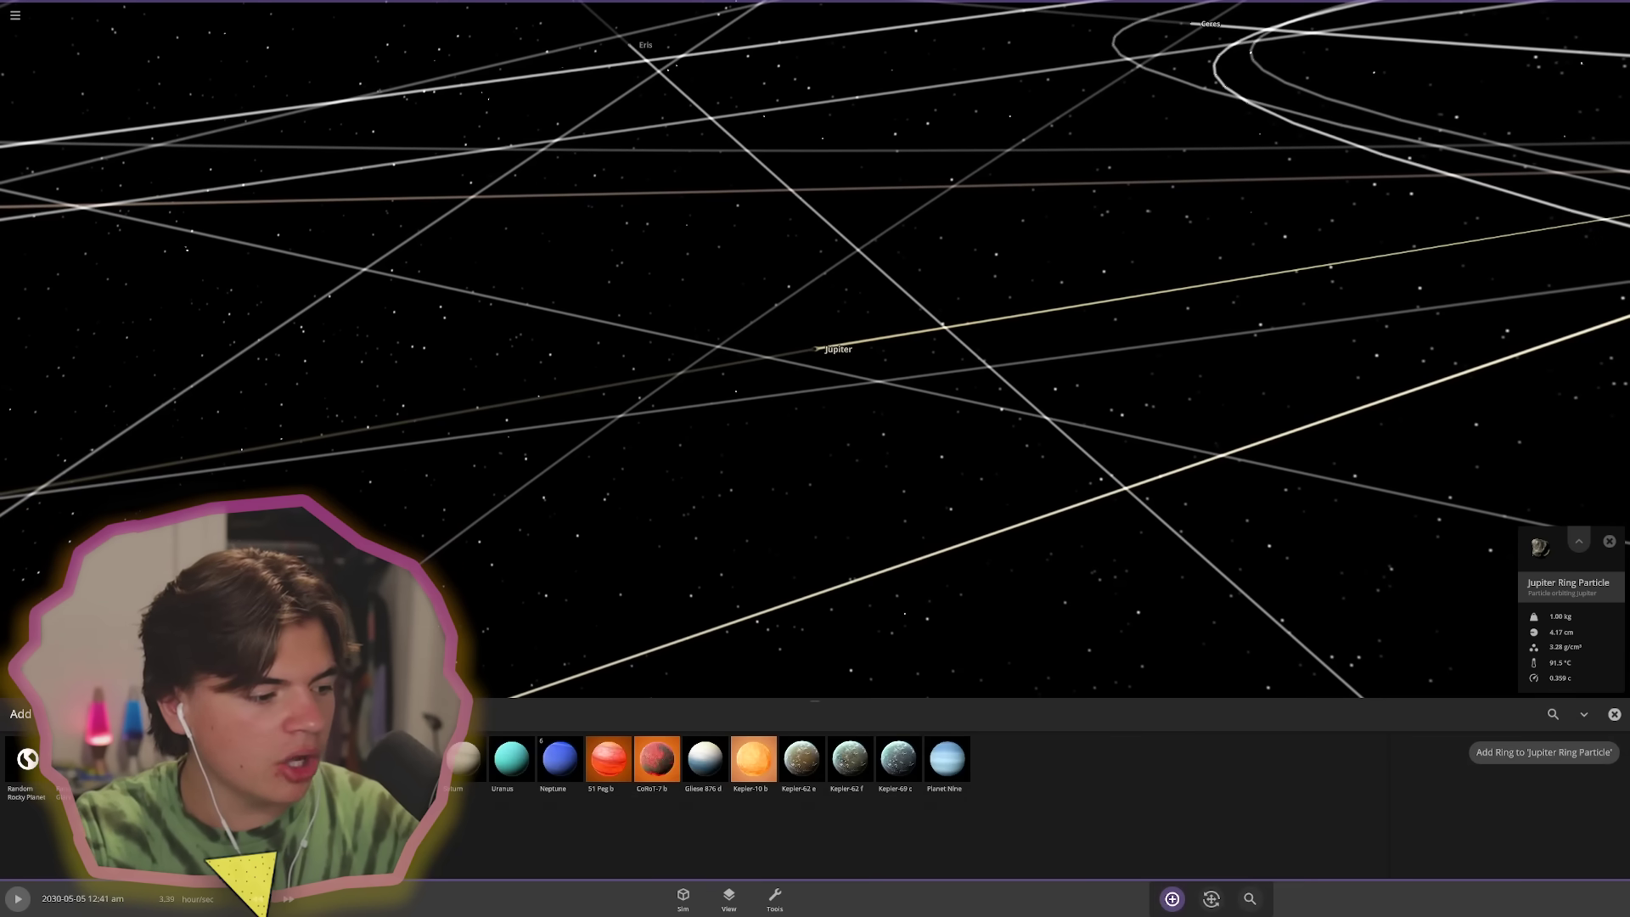
click(1605, 762)
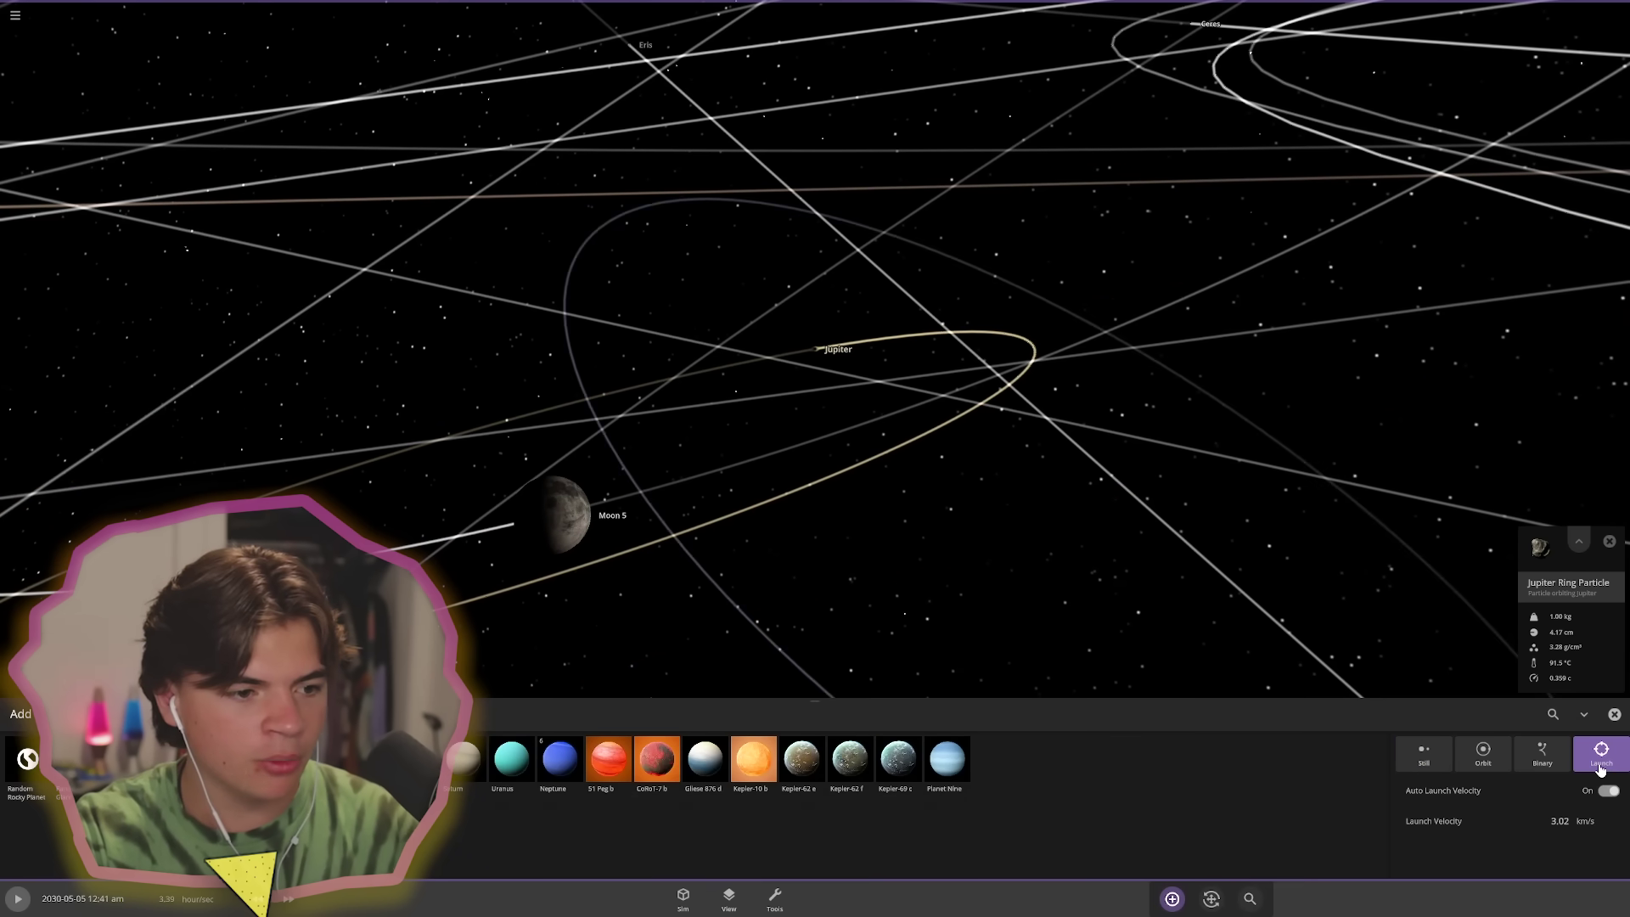
right_drag(985, 480, 840, 469)
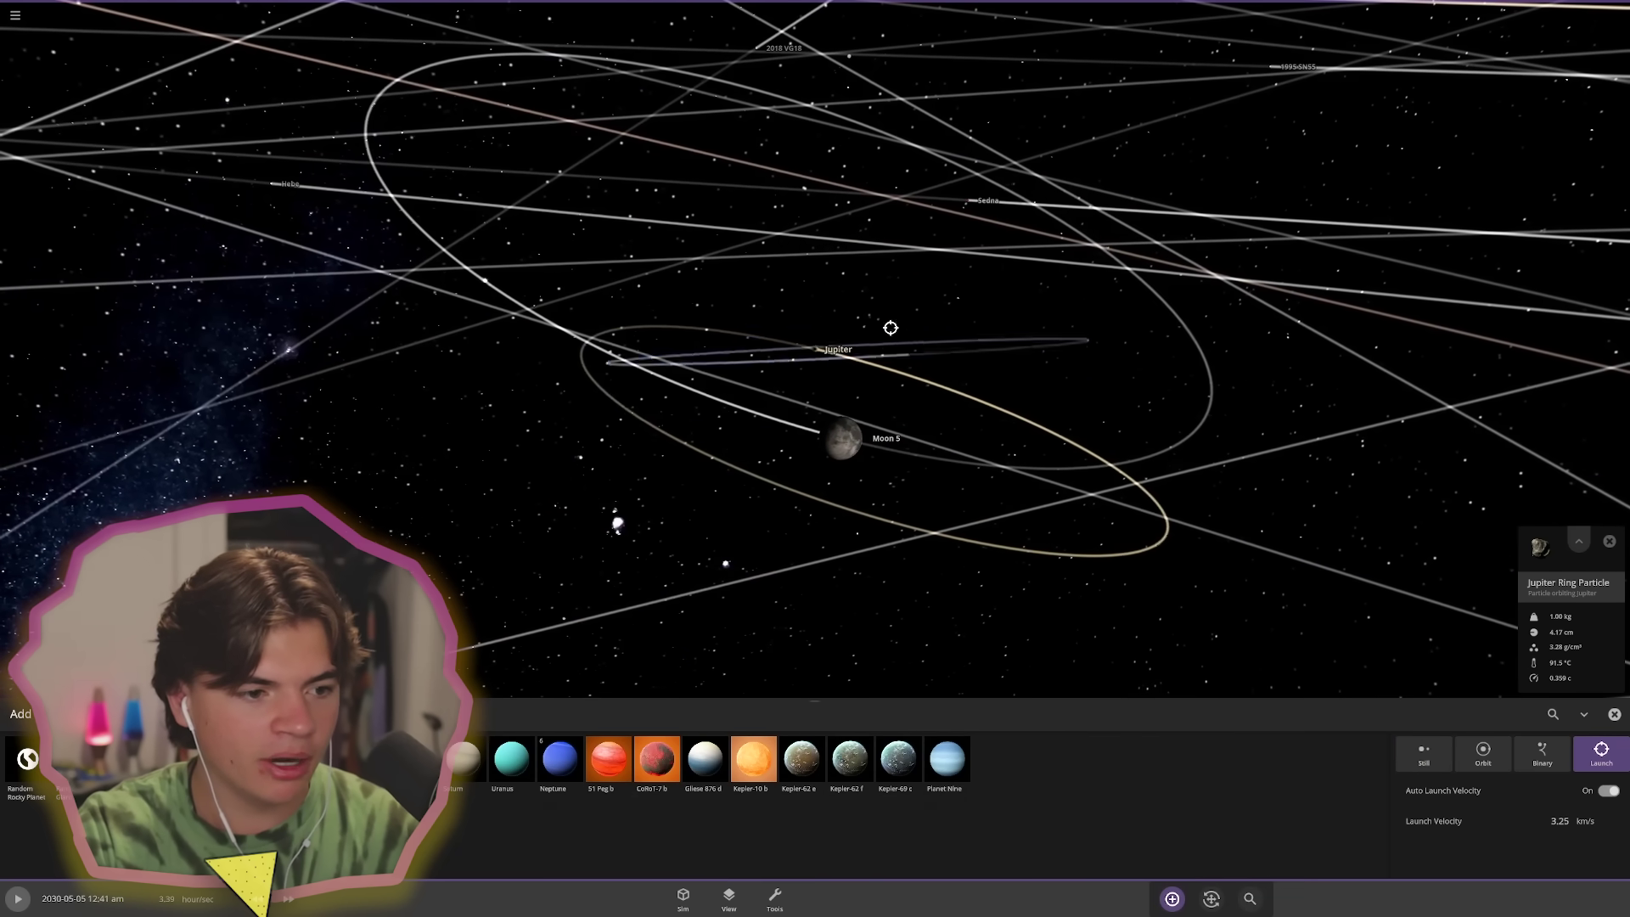
click(812, 361)
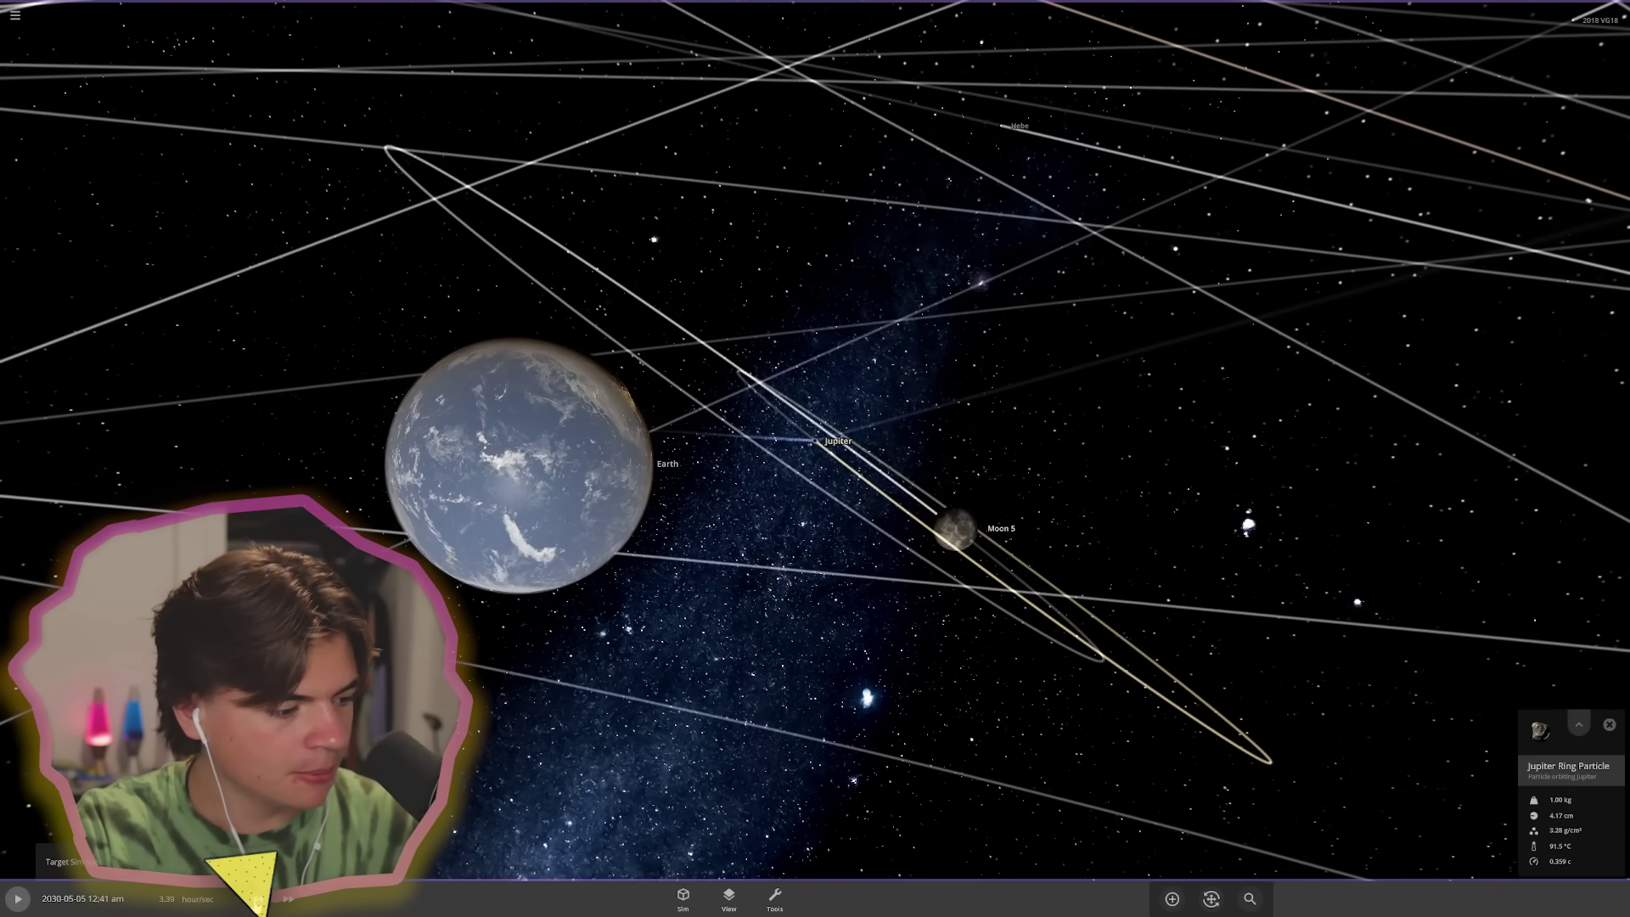
- Resume the simulation and watch the launched Earth interact with the black hole Jupiter
key(space)
click(296, 907)
drag(598, 671, 517, 669)
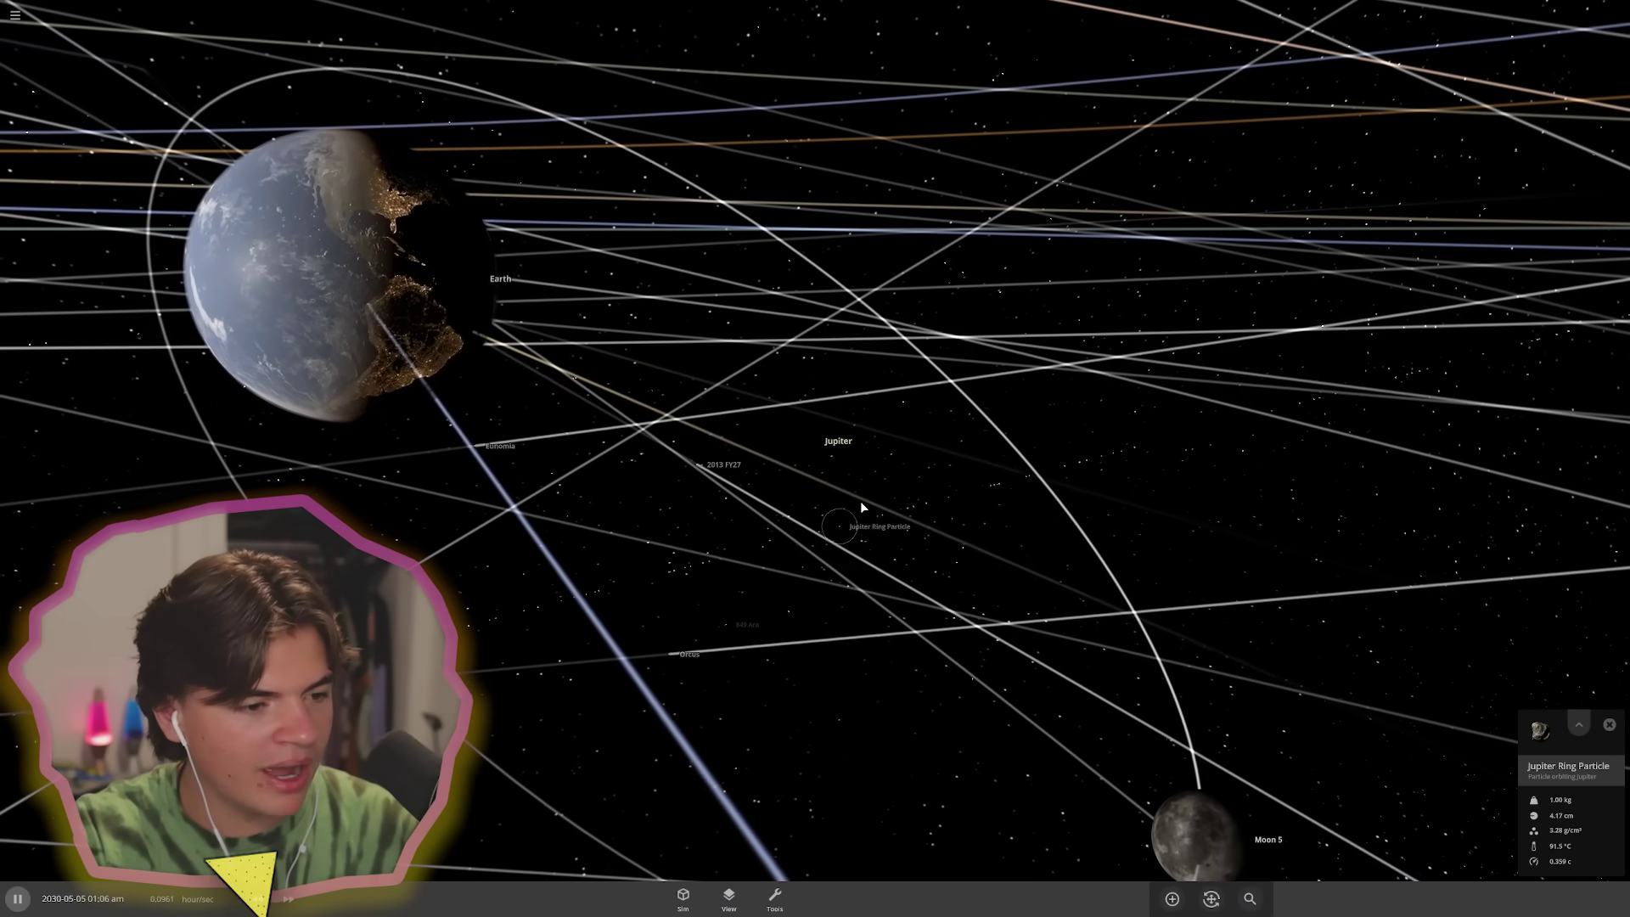
drag(859, 501, 752, 478)
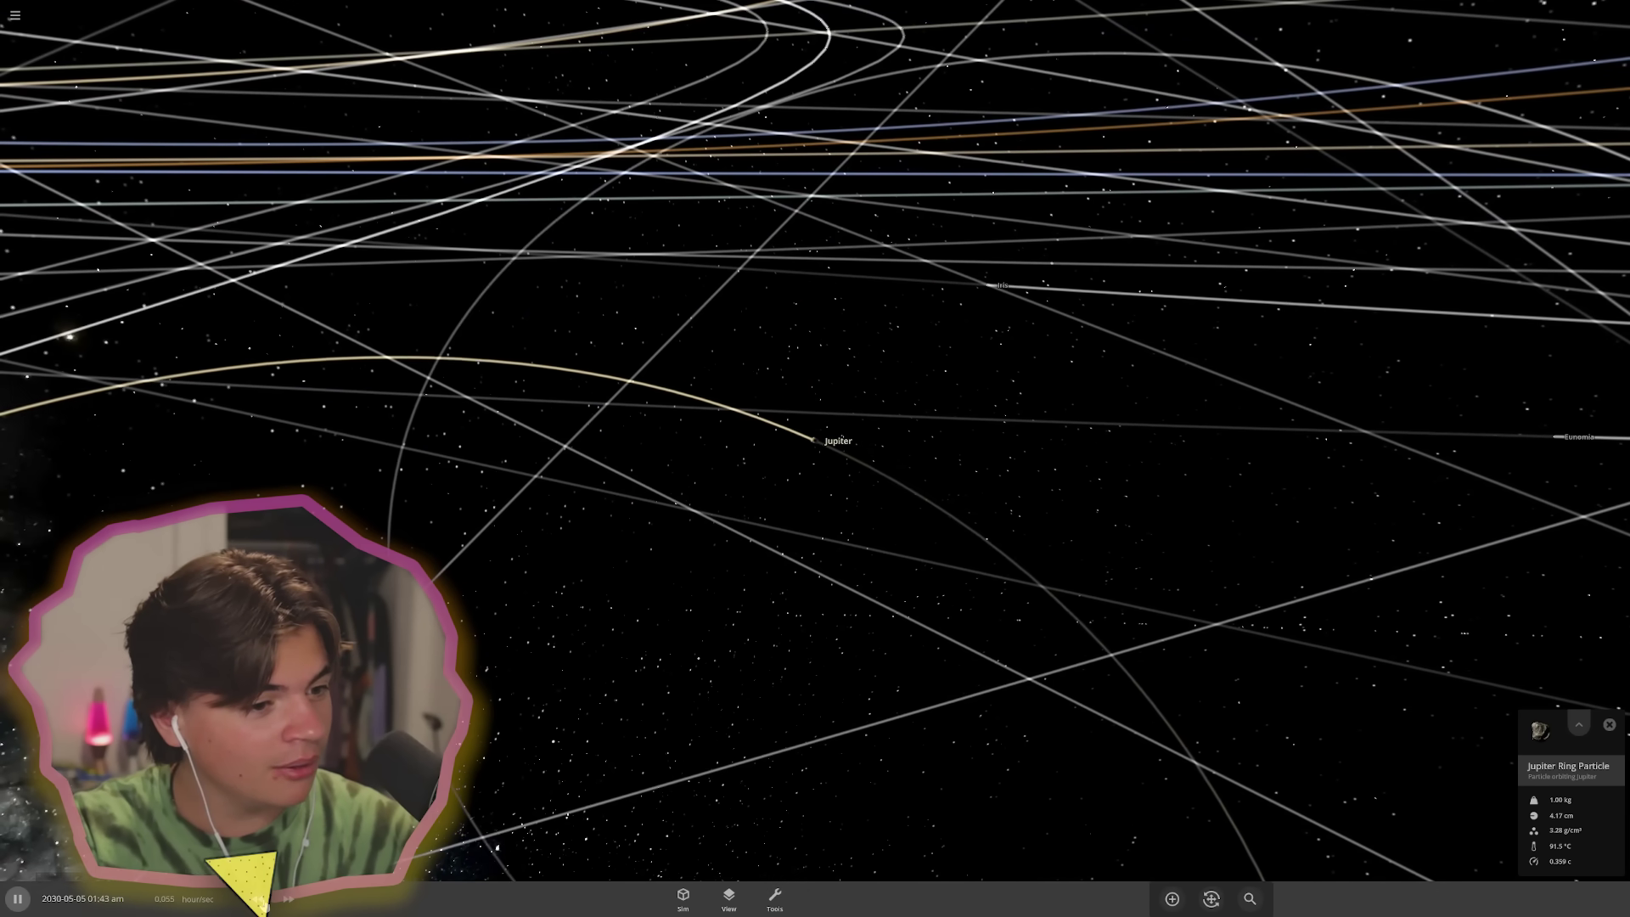
- Check the black hole Jupiter's overview properties, close them, and view its orbit with Moon 5 and the surrounding system
scroll(742, 633, up, 5)
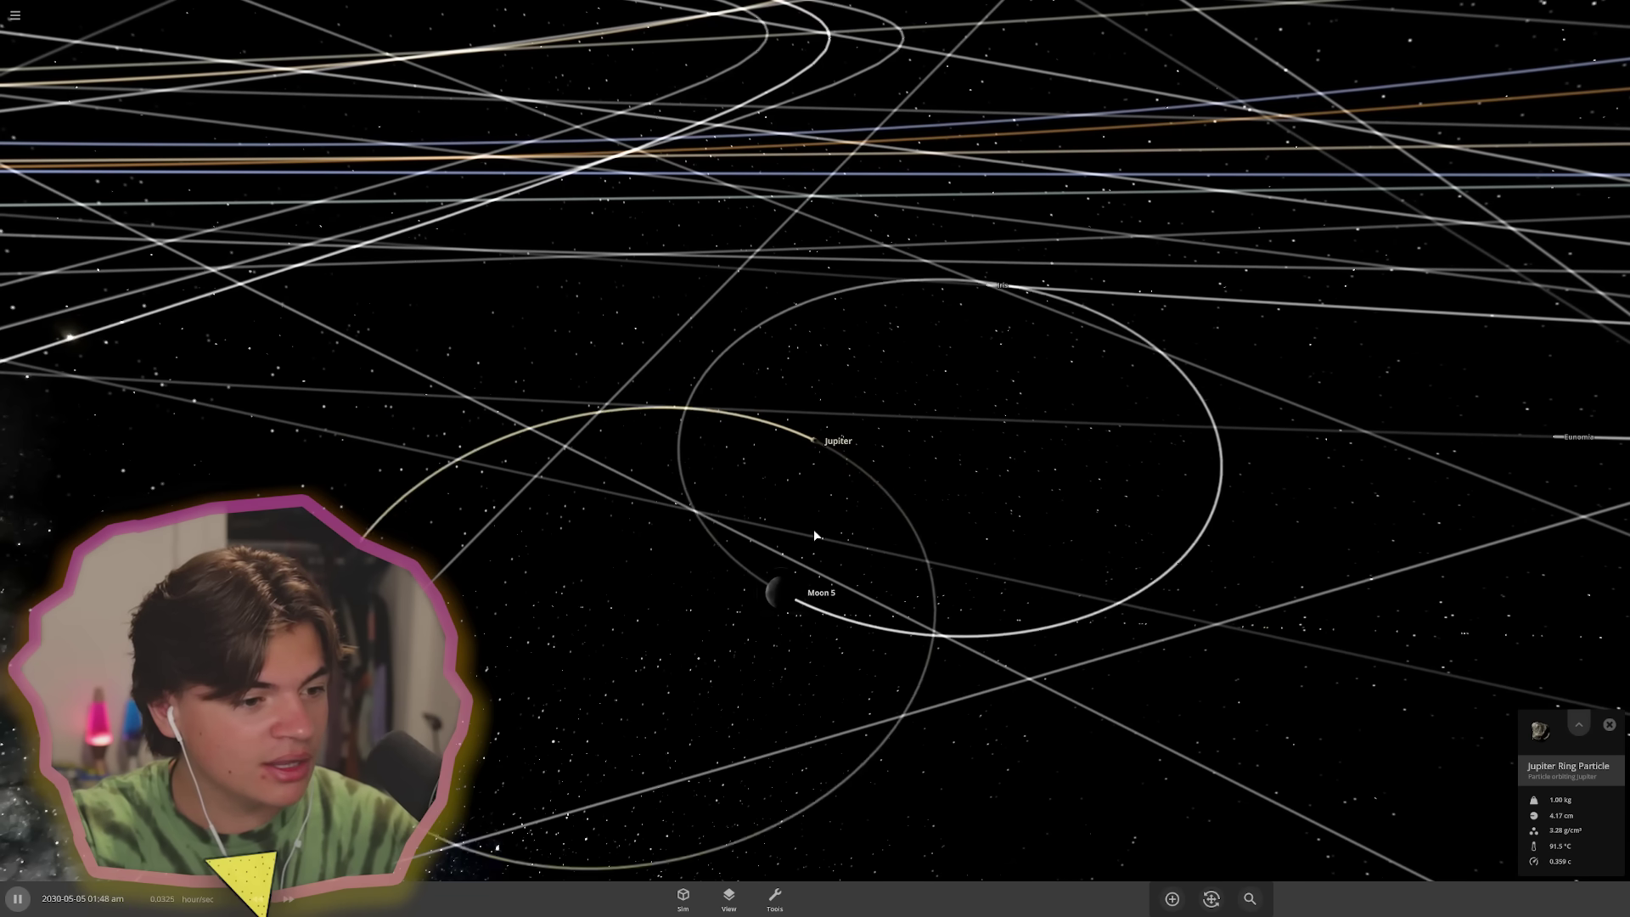
click(812, 440)
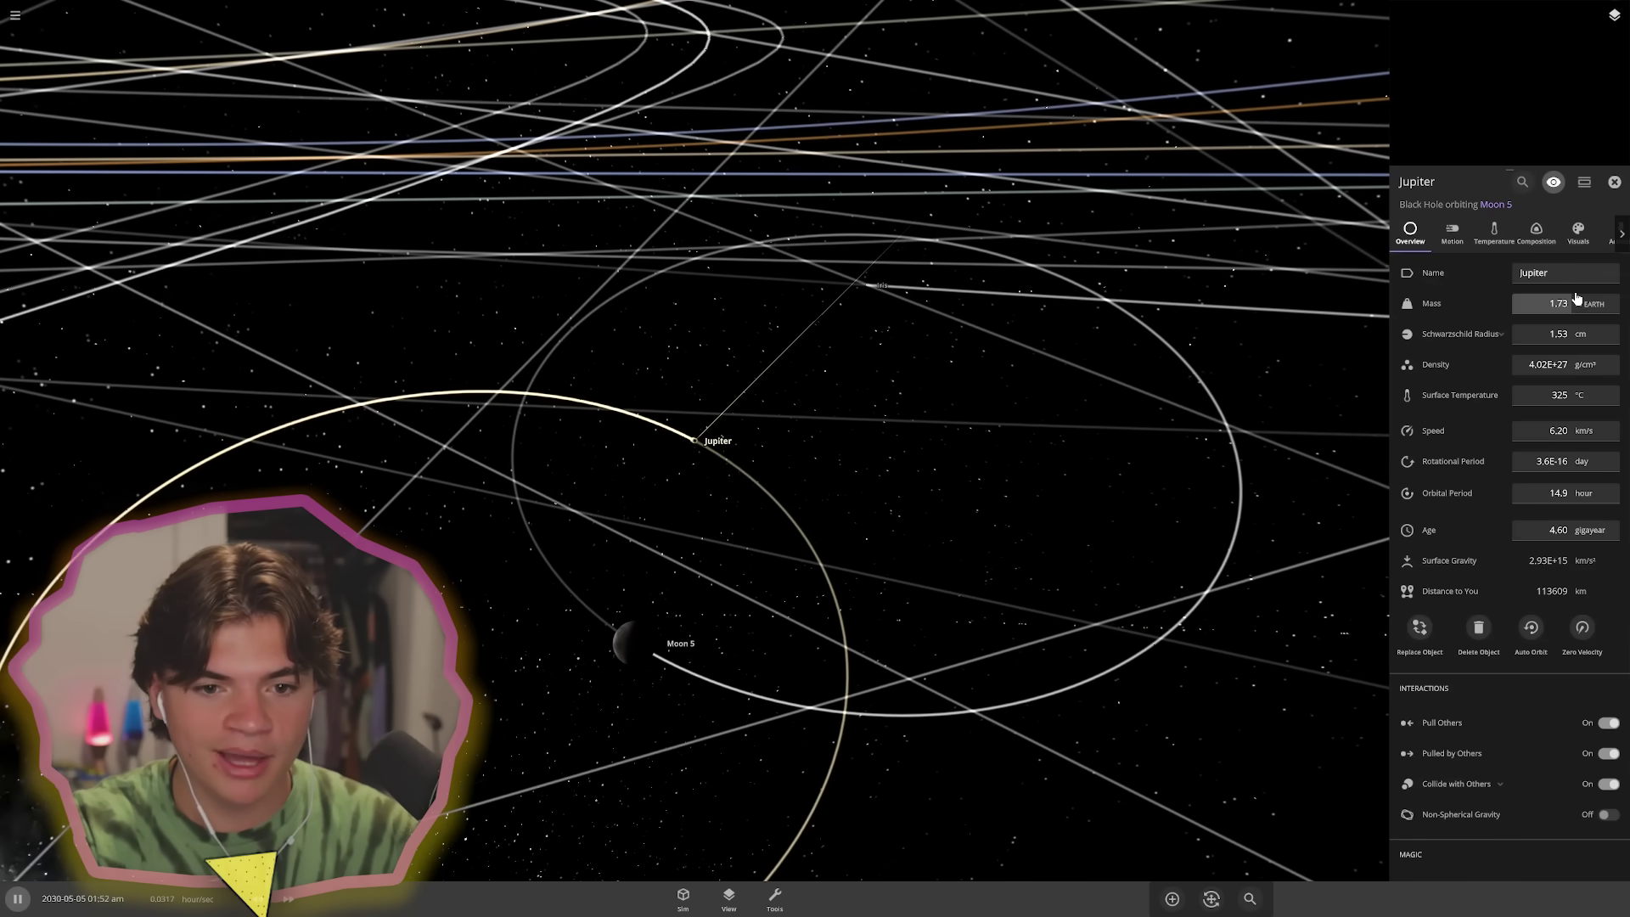
click(1614, 182)
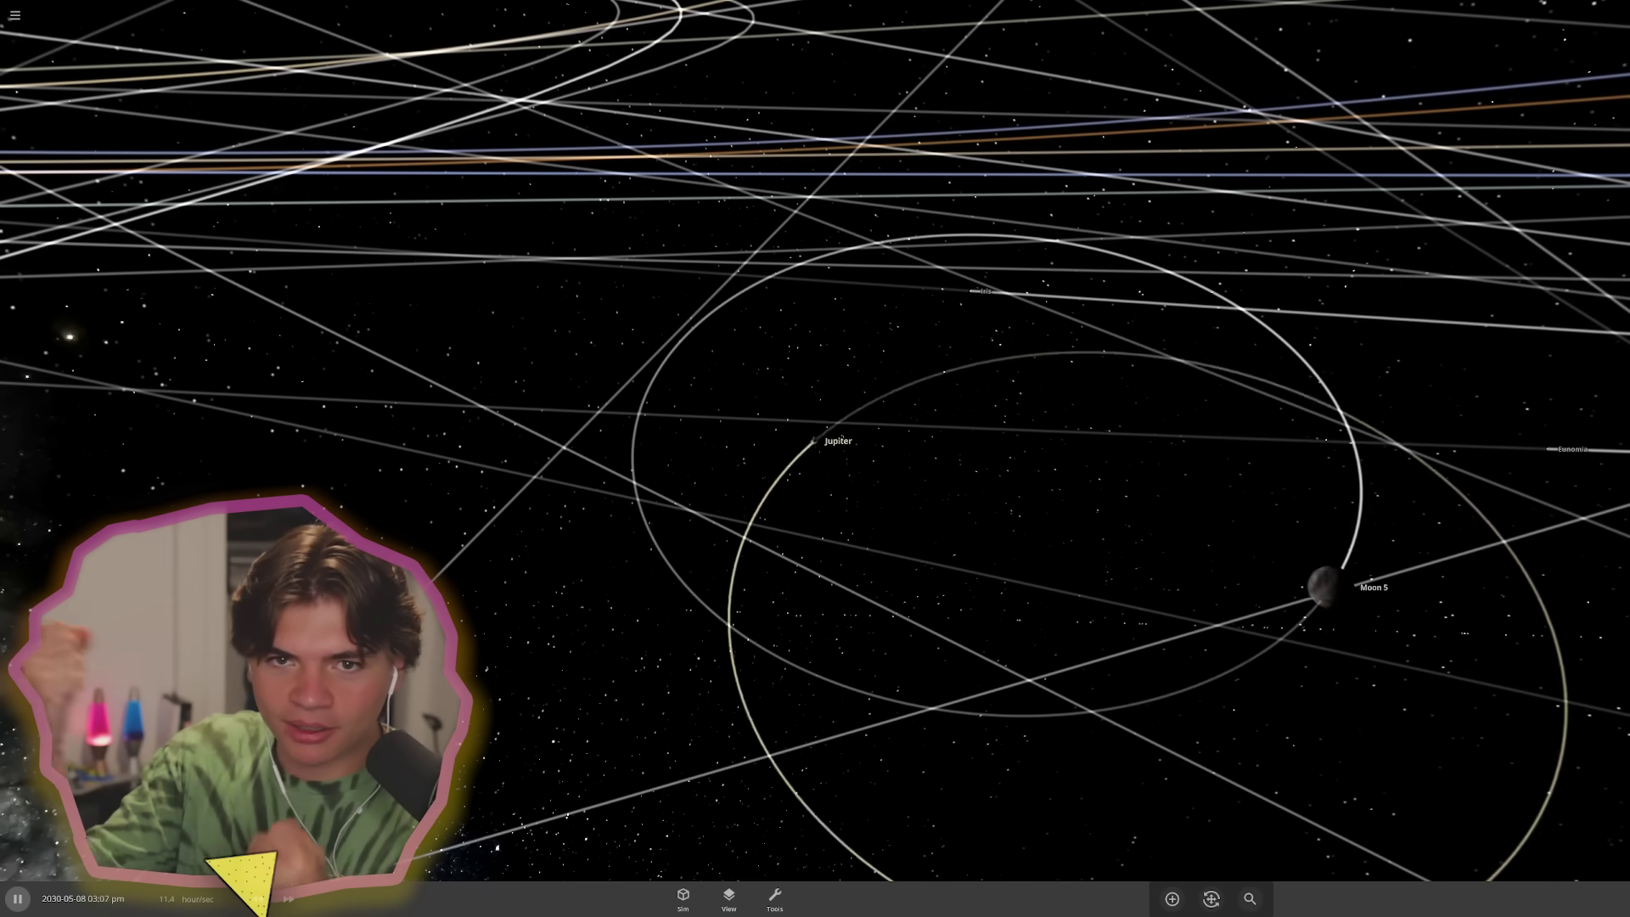
scroll(583, 660, down, 5)
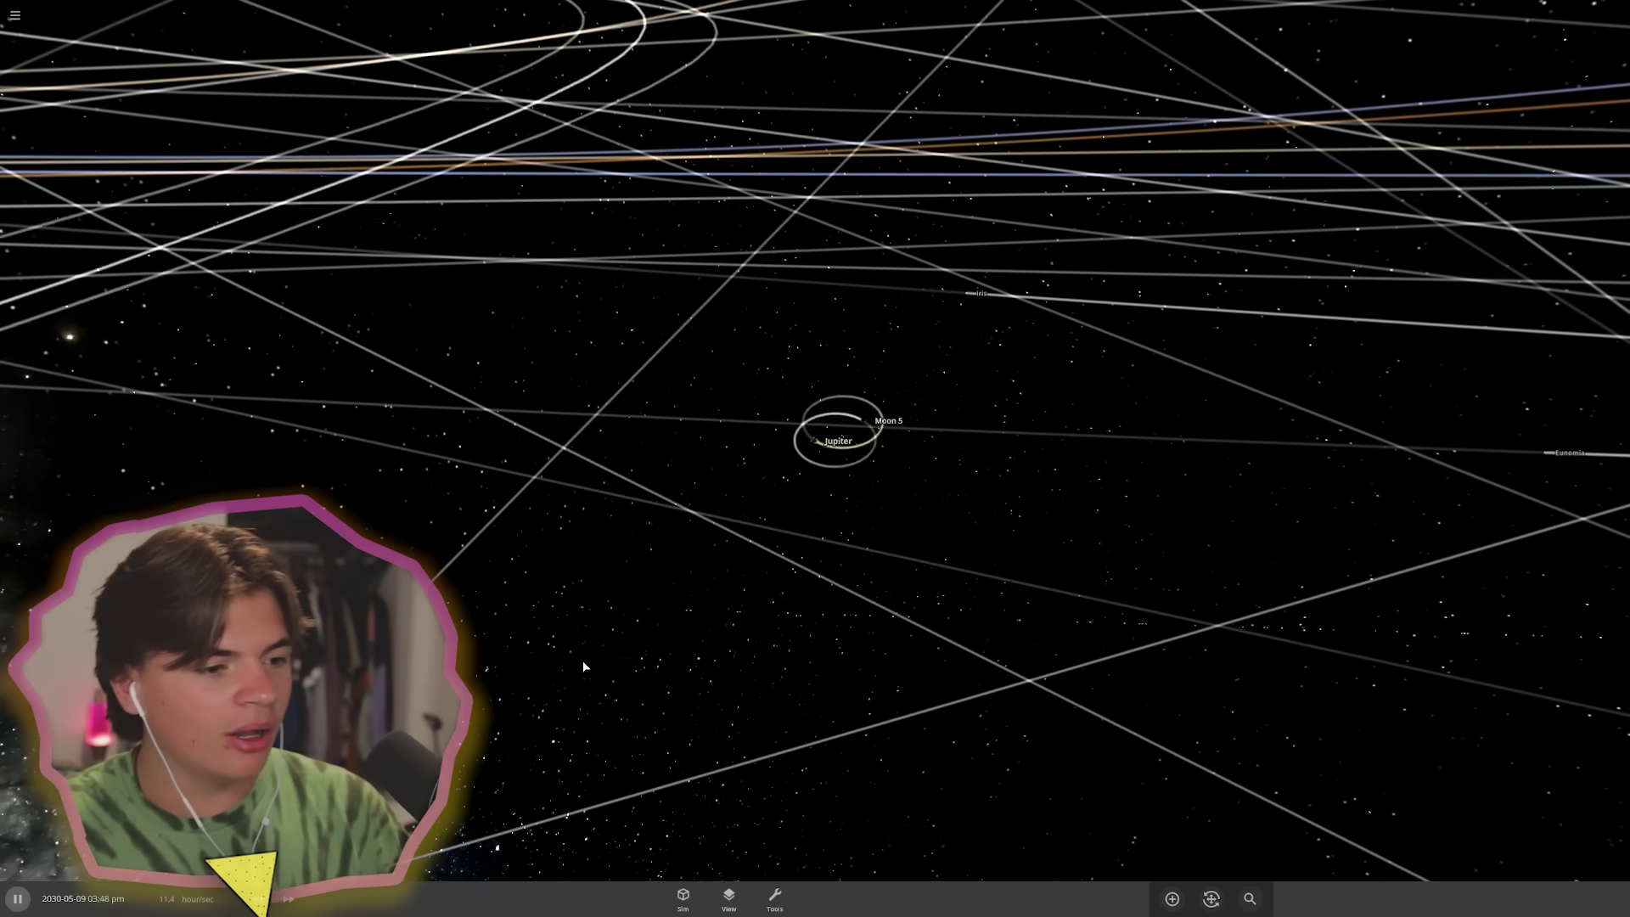
scroll(569, 525, down, 3)
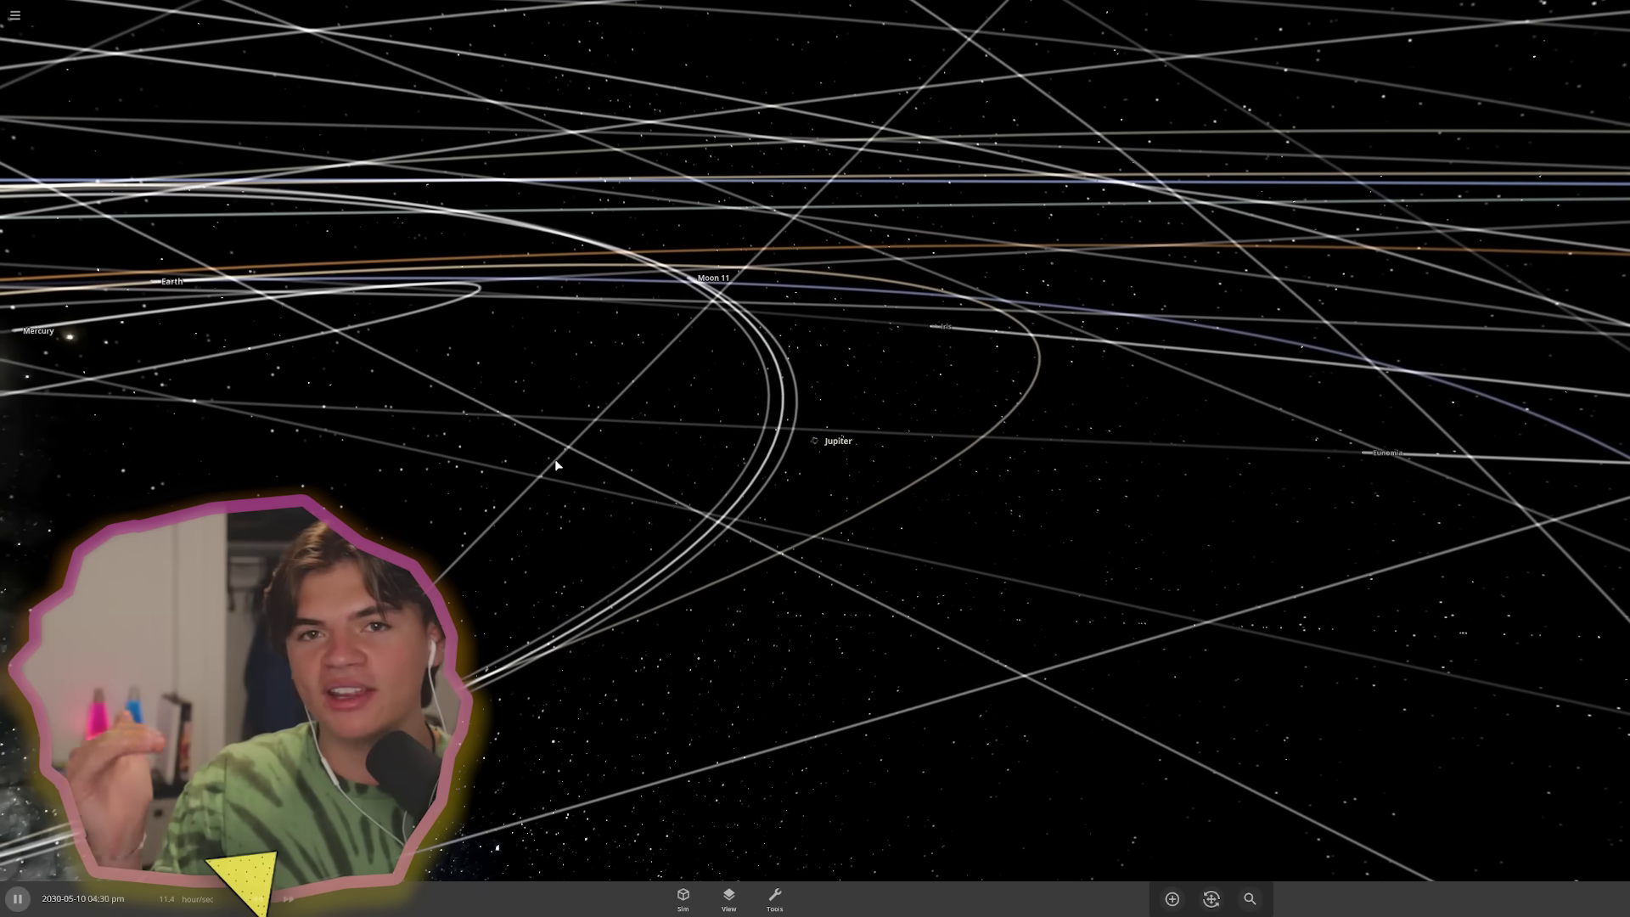